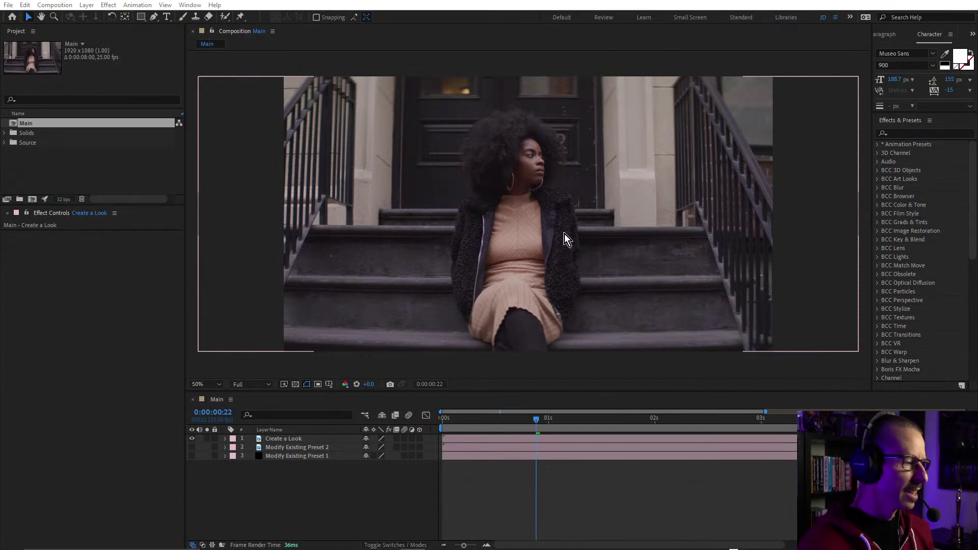
Apply the S_Effect effect to the Create a Look layer and open it for editing in the Sapphire Effect Builder
left_click(275, 438)
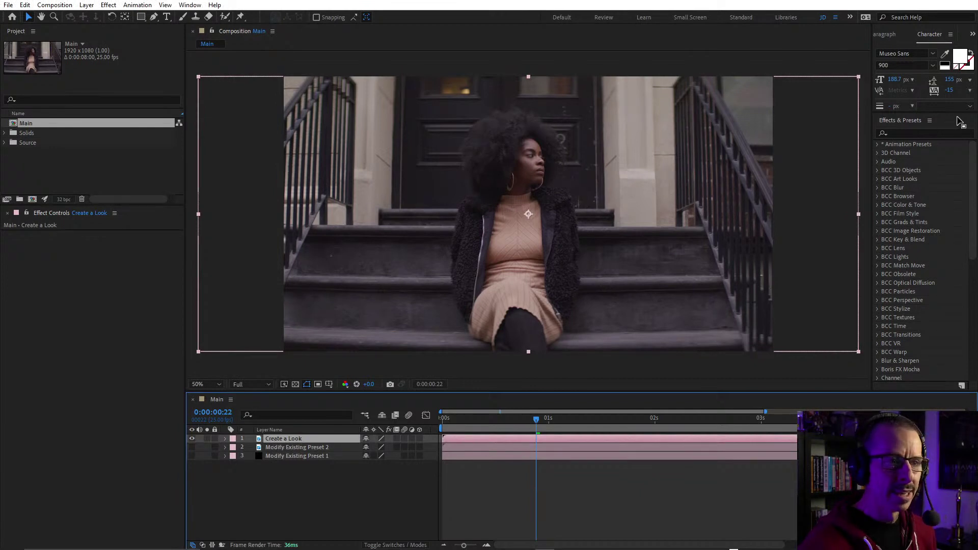
left_click(909, 133)
type("s")
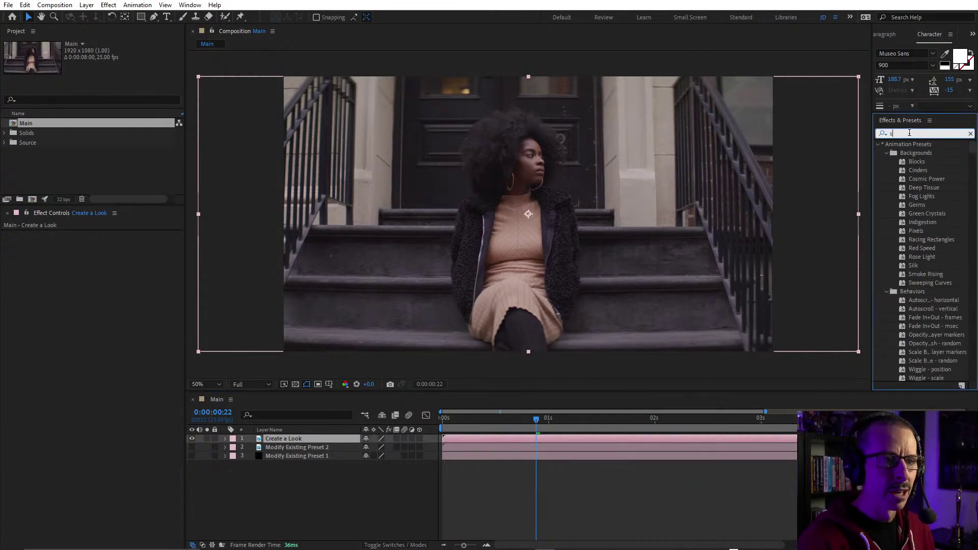
type("_eff")
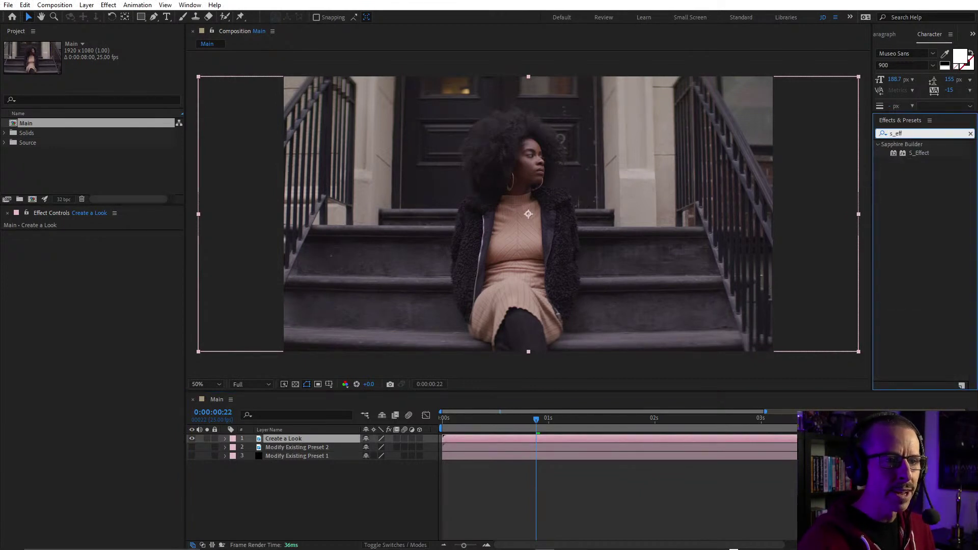
double_click(921, 154)
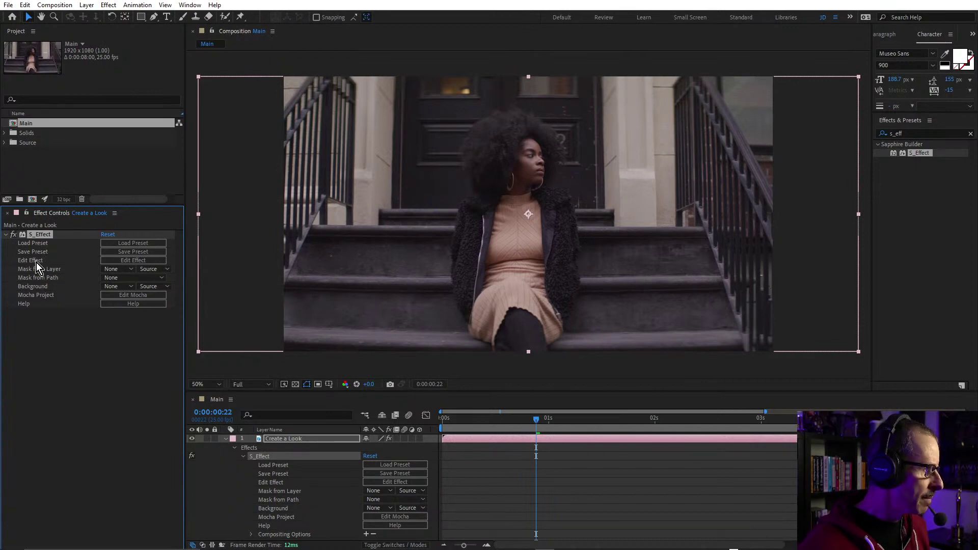
left_click(135, 262)
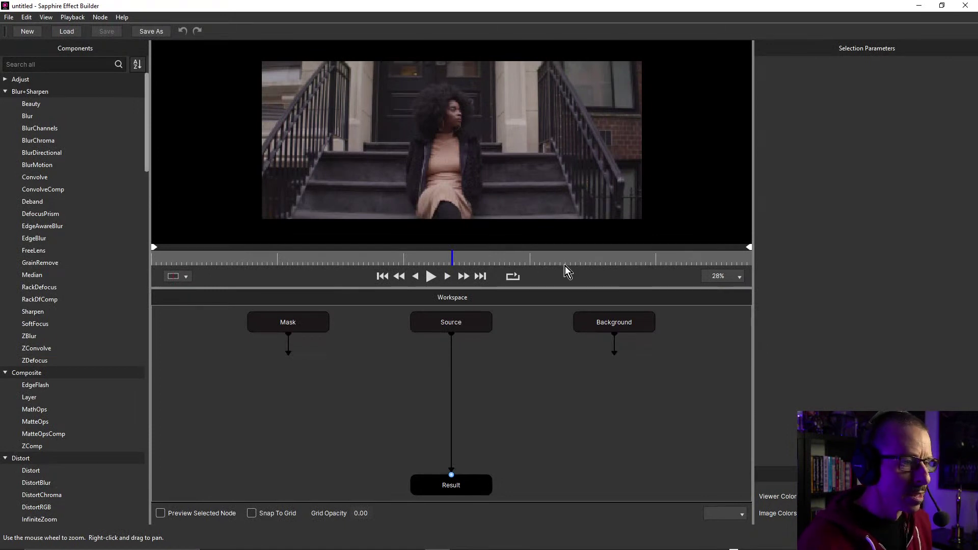
Scale the preview to 35%, enlarge the viewer area above the workspace and select the Source node
left_click(720, 278)
left_click(723, 293)
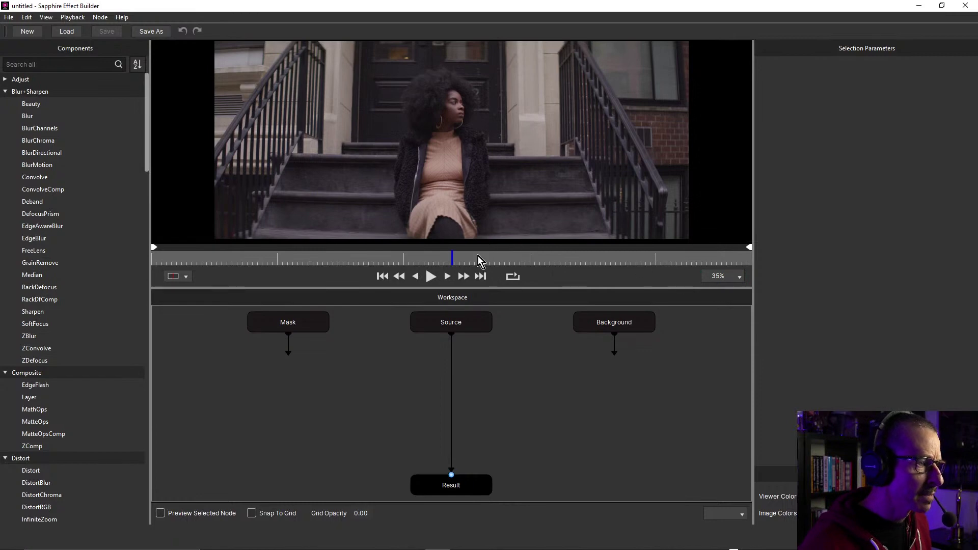
left_click_drag(474, 288, 482, 336)
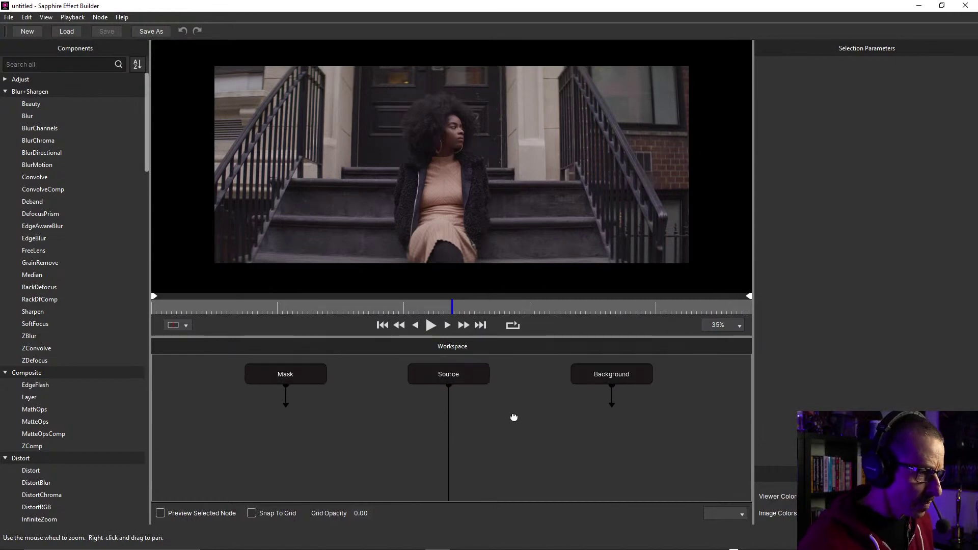
left_click(469, 378)
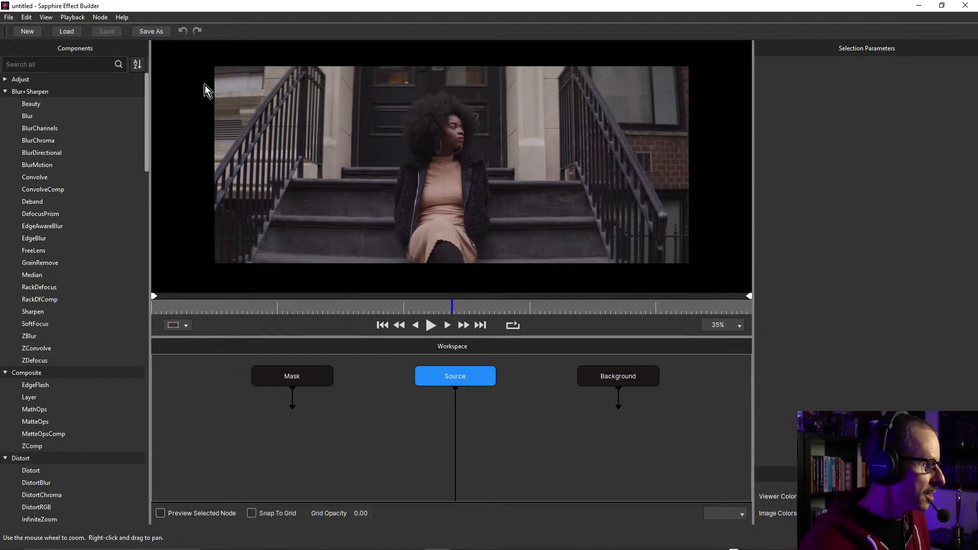
Browse the component list, filter it for "wipe" and insert a WipeChecker node between Source and Result
left_click_drag(148, 121, 148, 491)
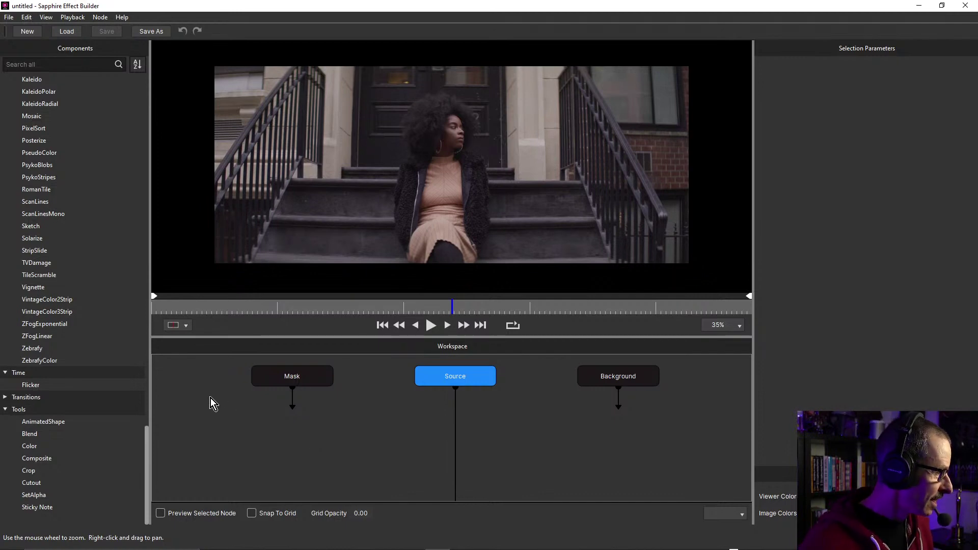
left_click(6, 398)
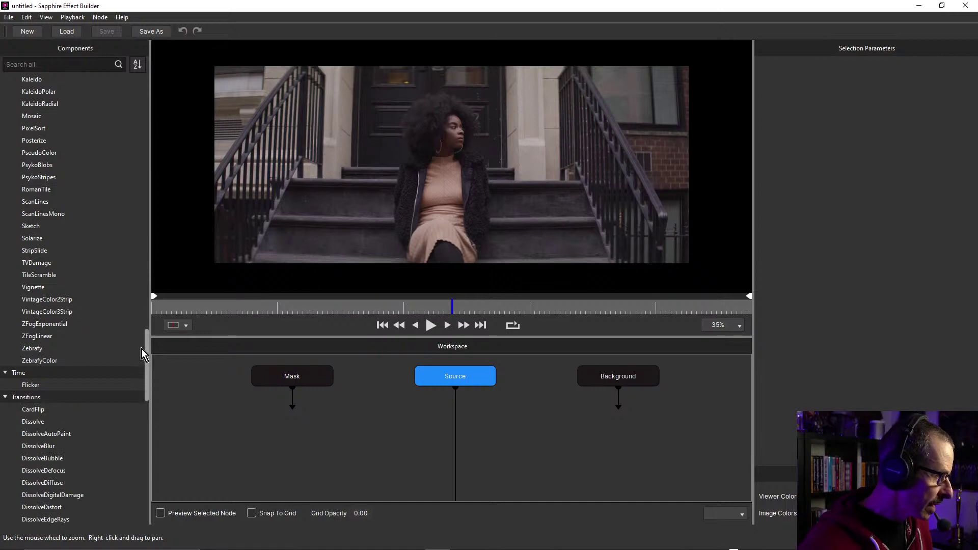
scroll(148, 348, "down", 7)
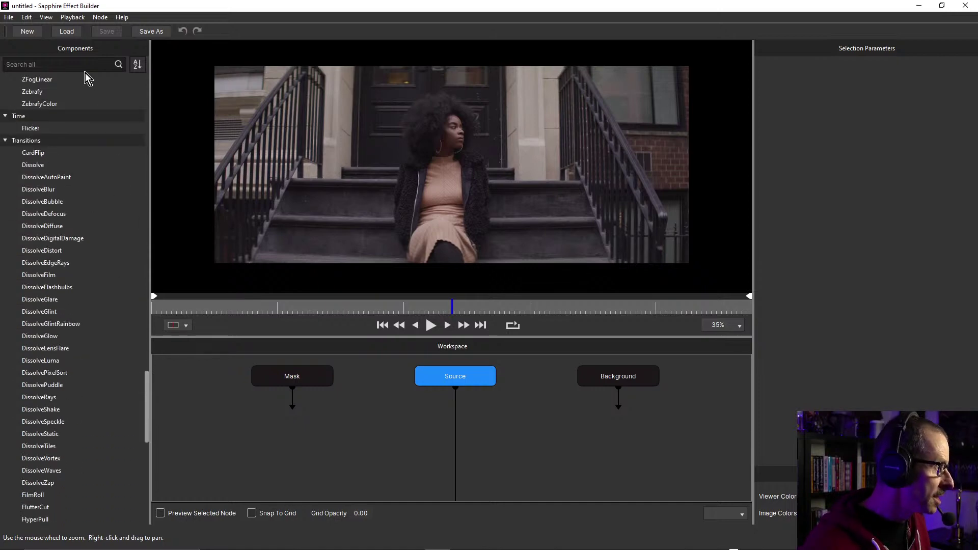
type("wipe")
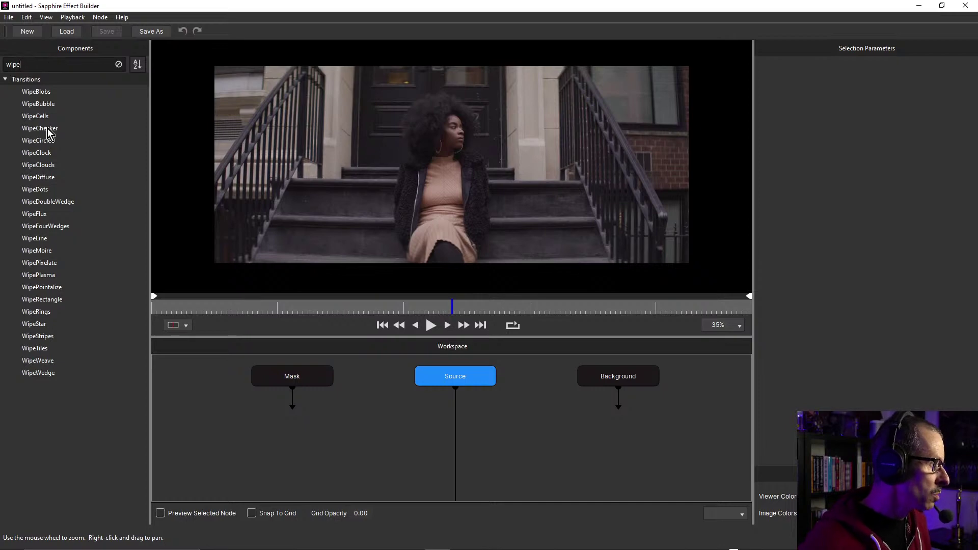
left_click_drag(49, 133, 456, 425)
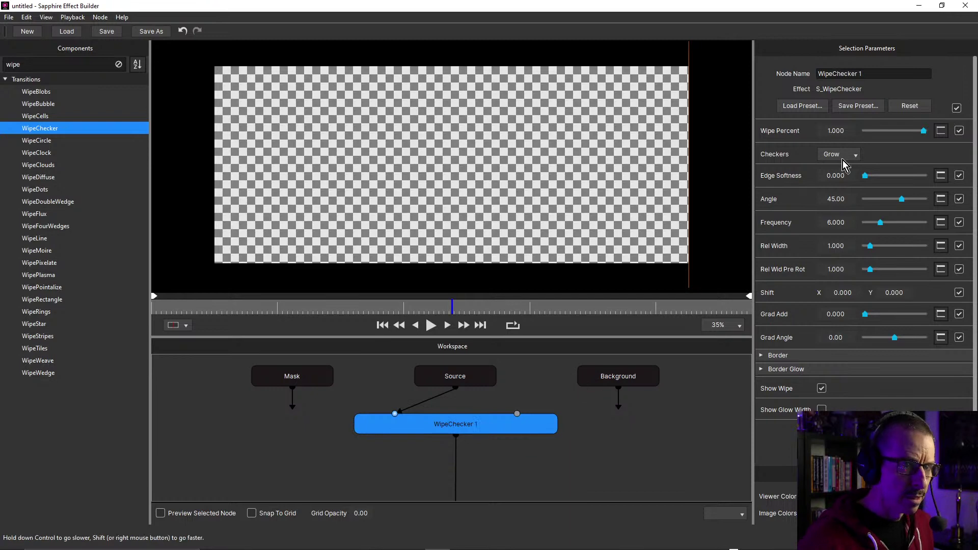
Set the WipeChecker node's Wipe Percent to about 0.598 and scrub the preview to a slightly earlier frame
mouse_move(915, 130)
left_mouse_down()
mouse_move(890, 143)
mouse_move(901, 143)
left_mouse_up()
left_click_drag(905, 149, 843, 148)
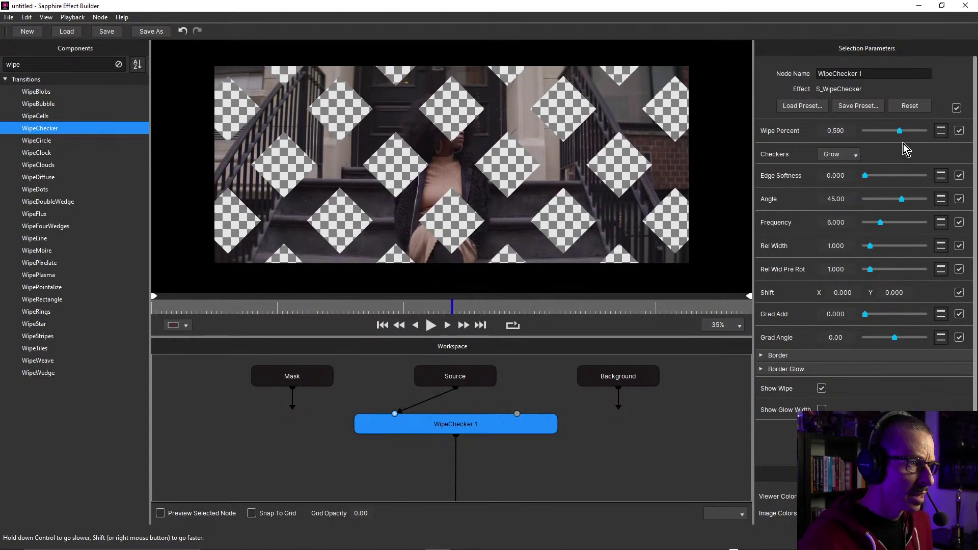
left_click_drag(331, 318, 441, 321)
Disconnect the WipeChecker node from the effect chain and park it below the Background node
right_click(463, 429)
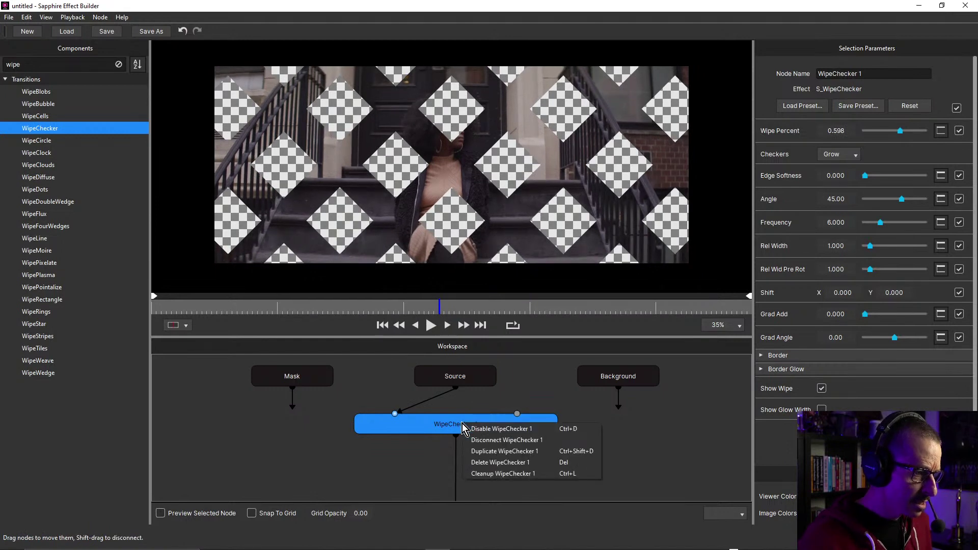
left_click(483, 435)
left_click_drag(483, 434, 665, 442)
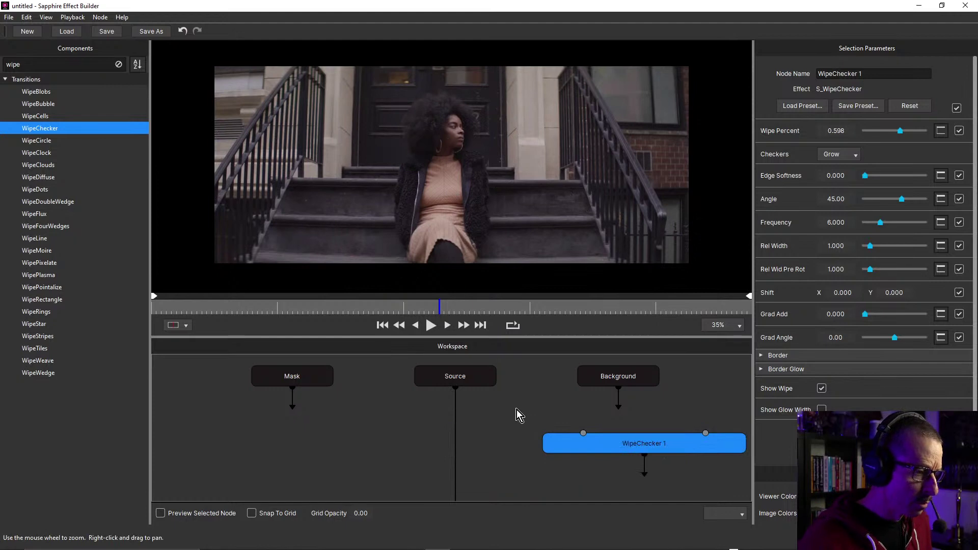
Find the "dissolve" components, insert a DissolveTiles node after Source and set its Dissolve Percent to about 0.569
double_click(54, 62)
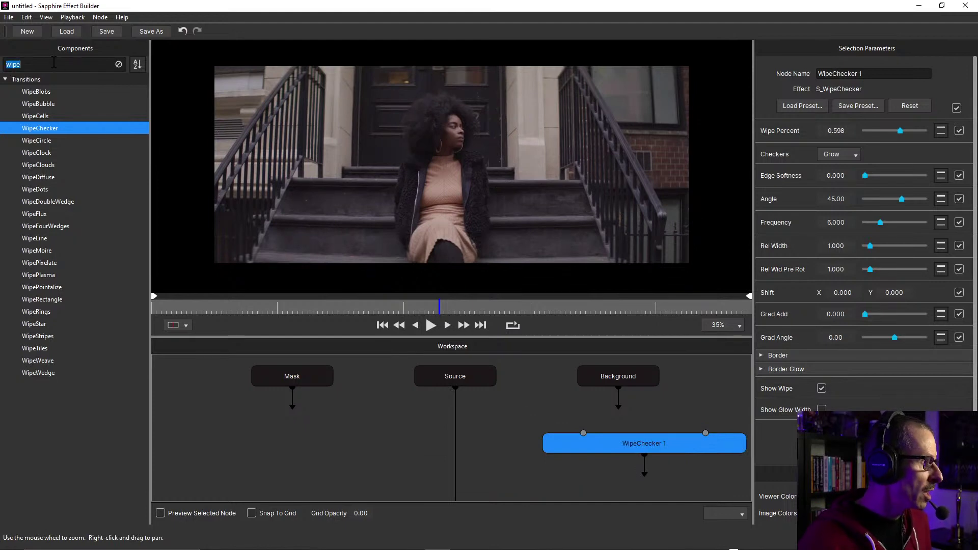
type("dissolv")
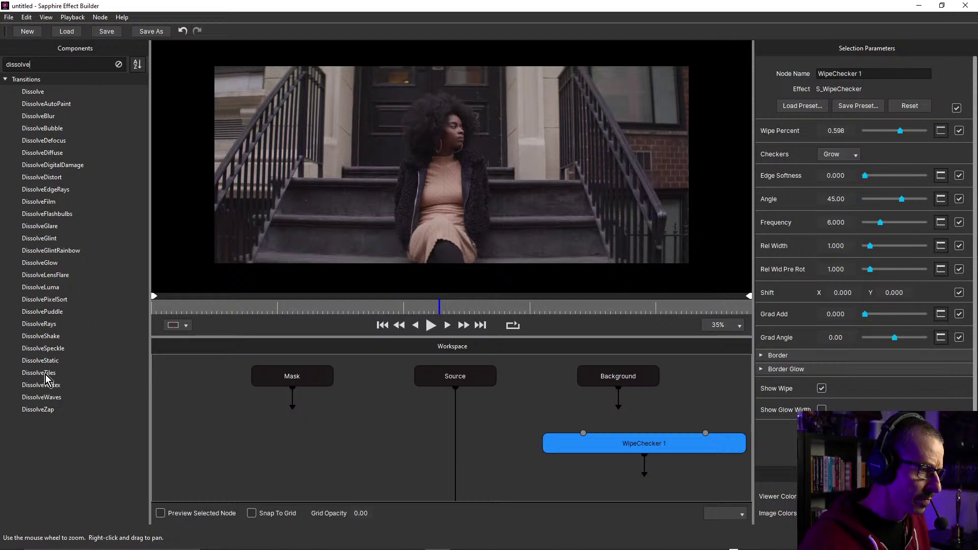
left_click_drag(45, 378, 458, 385)
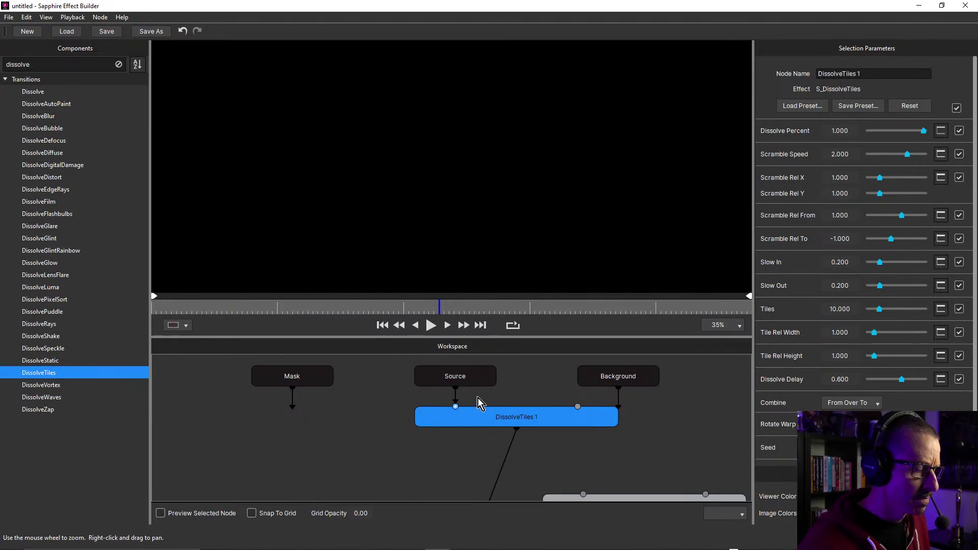
left_click(897, 131)
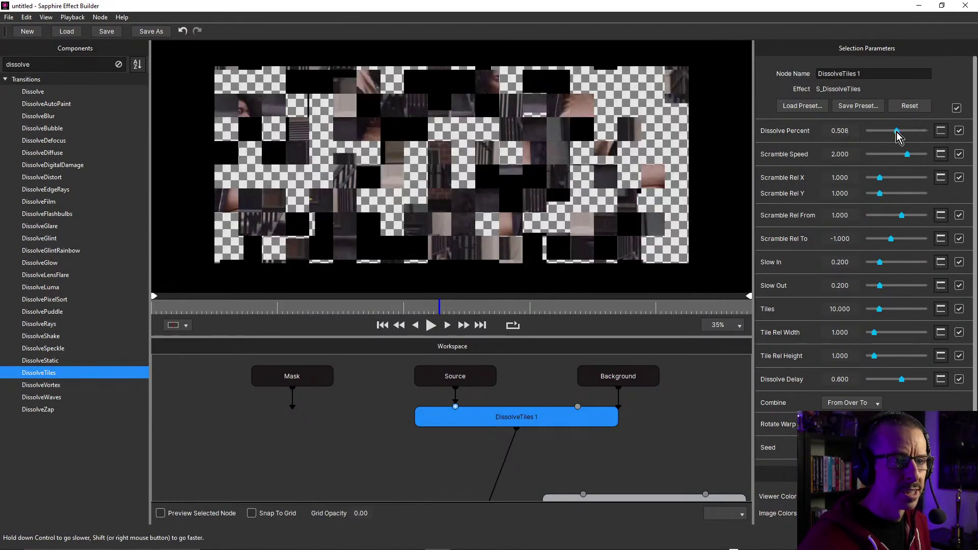
mouse_move(896, 131)
left_mouse_down()
mouse_move(912, 132)
mouse_move(902, 138)
left_mouse_up()
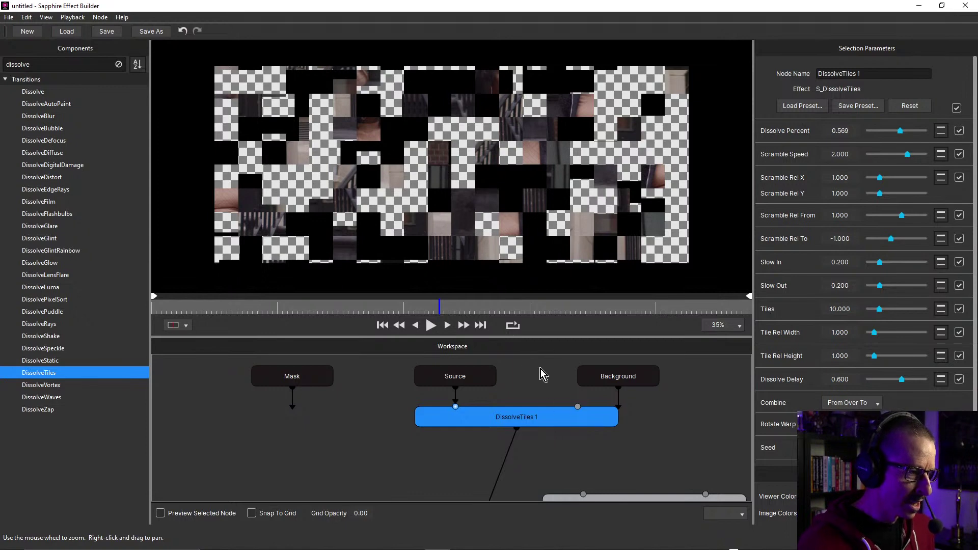
Enlarge the node workspace and spread out the DissolveTiles, WipeChecker and Source nodes so their connections are easier to read
left_click_drag(505, 336, 509, 280)
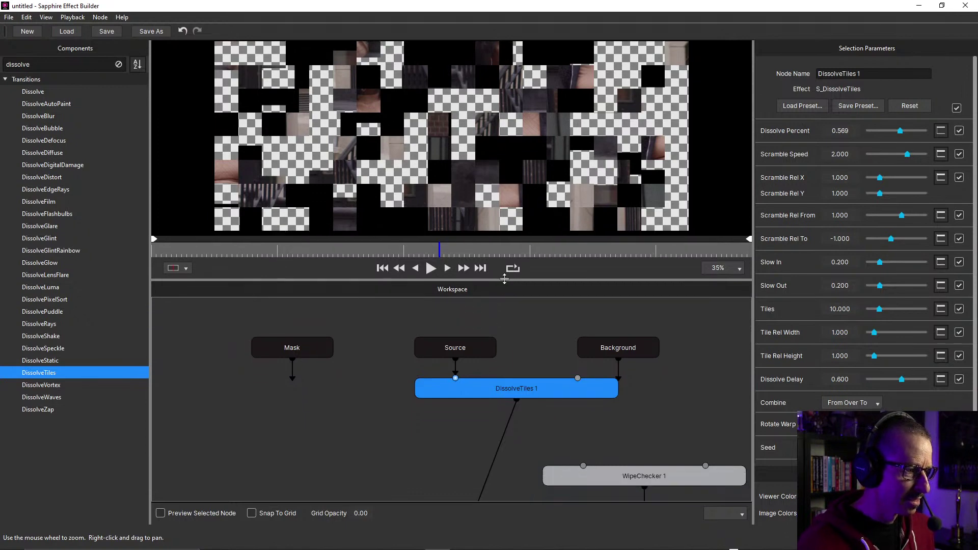
left_click_drag(529, 393, 489, 421)
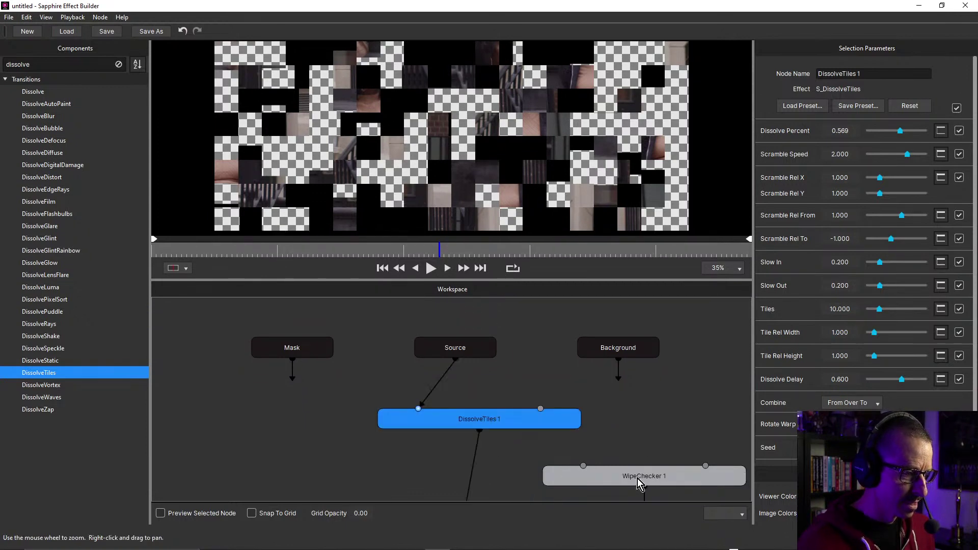
left_click_drag(639, 485, 685, 465)
left_click(479, 351)
left_click_drag(479, 351, 441, 351)
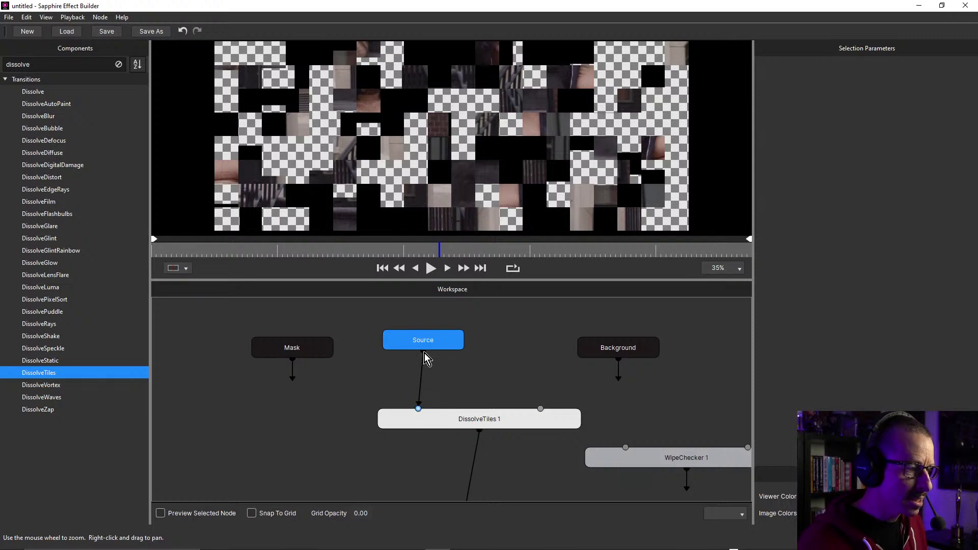
Connect the Source node's output to the second input of the DissolveTiles node as well
left_click_drag(424, 352, 513, 360)
scroll(507, 163, "up", 2)
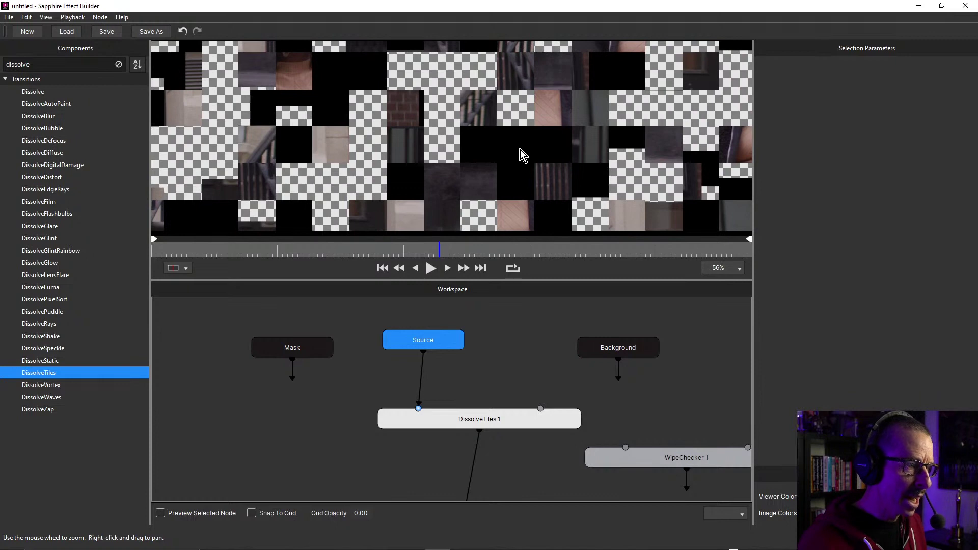
left_click_drag(424, 352, 543, 411)
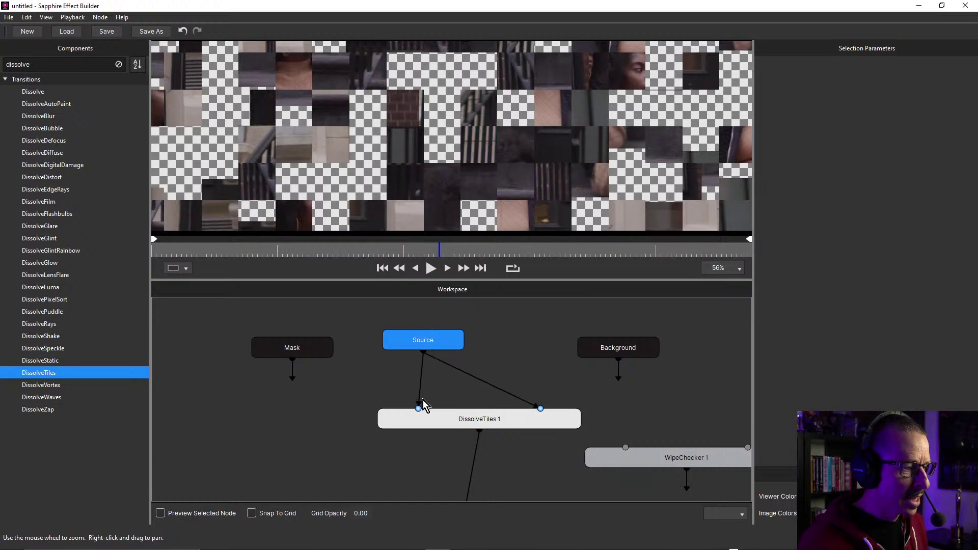
Rearrange the nodes with Source centered above DissolveTiles and the unconnected WipeChecker moved farther aside
scroll(543, 344, "down", 3)
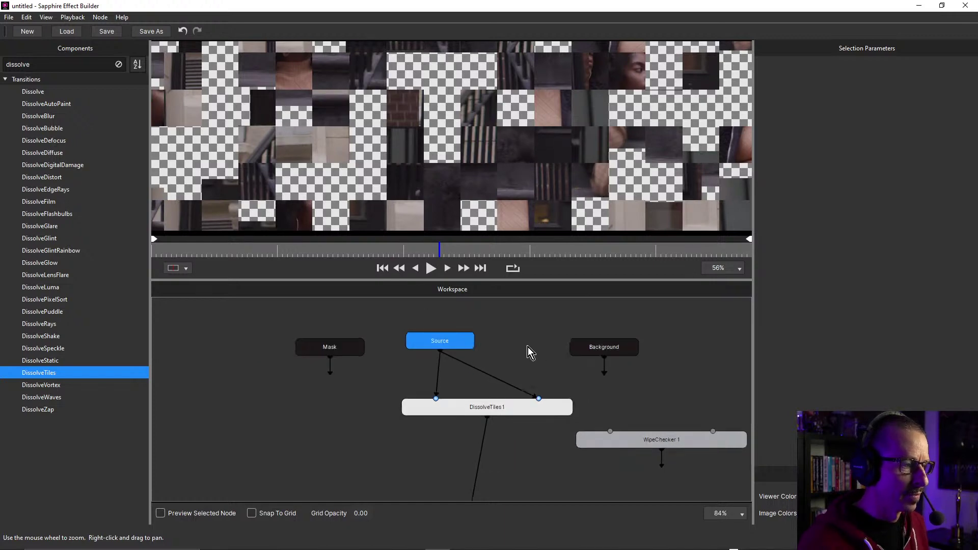
left_click(524, 336)
left_click_drag(433, 320, 469, 325)
left_click_drag(491, 380, 489, 406)
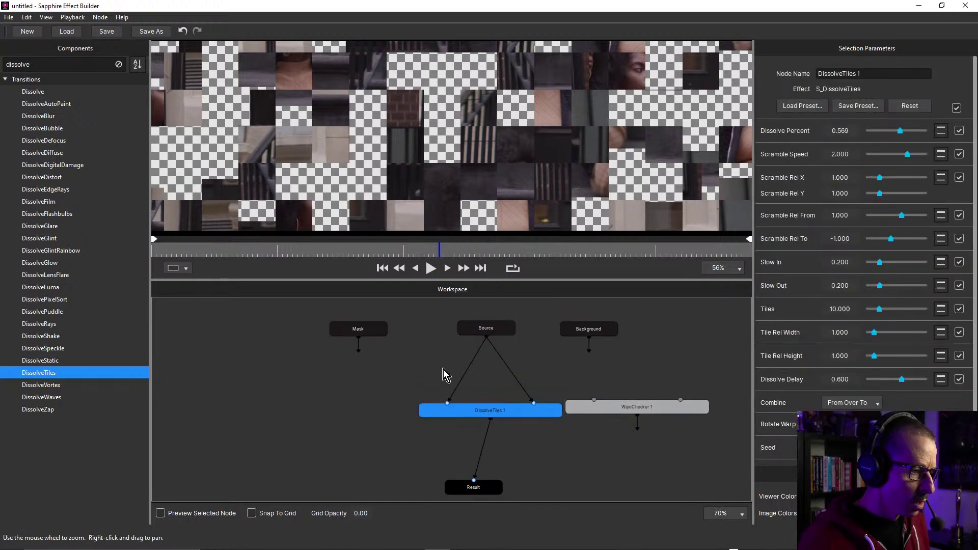
left_click_drag(638, 411, 660, 420)
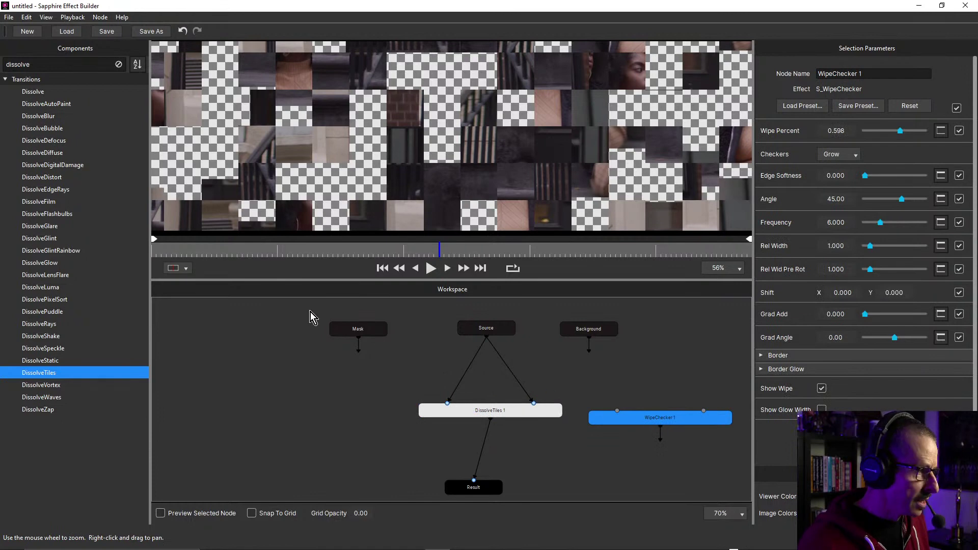
Add a Crop node from the Tools components beside DissolveTiles and connect the Source node's output to its input
double_click(51, 66)
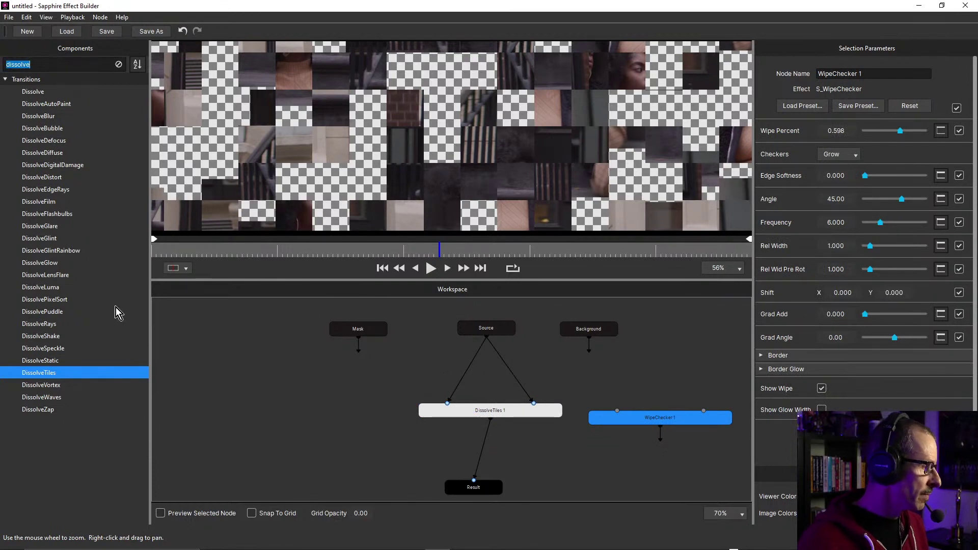
type("crop")
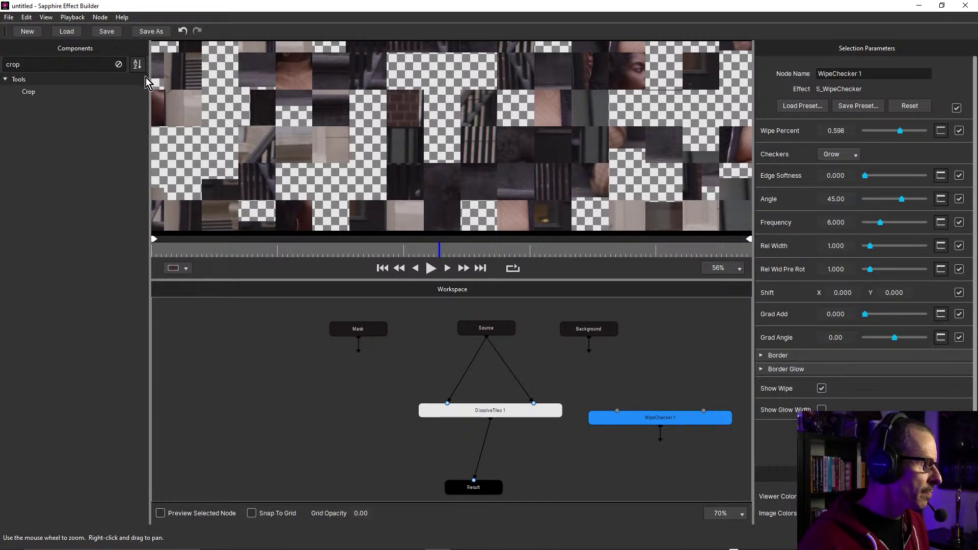
left_click(120, 65)
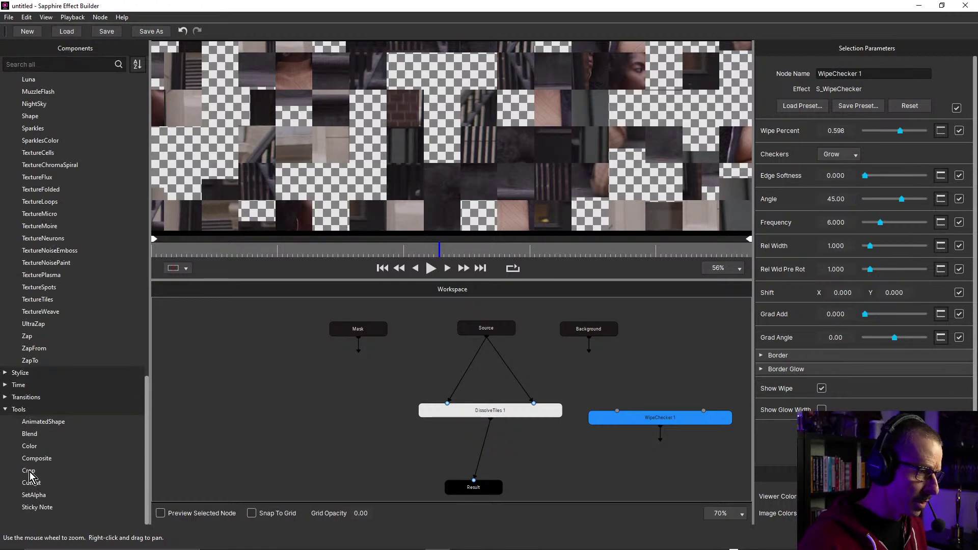
left_click_drag(29, 476, 422, 372)
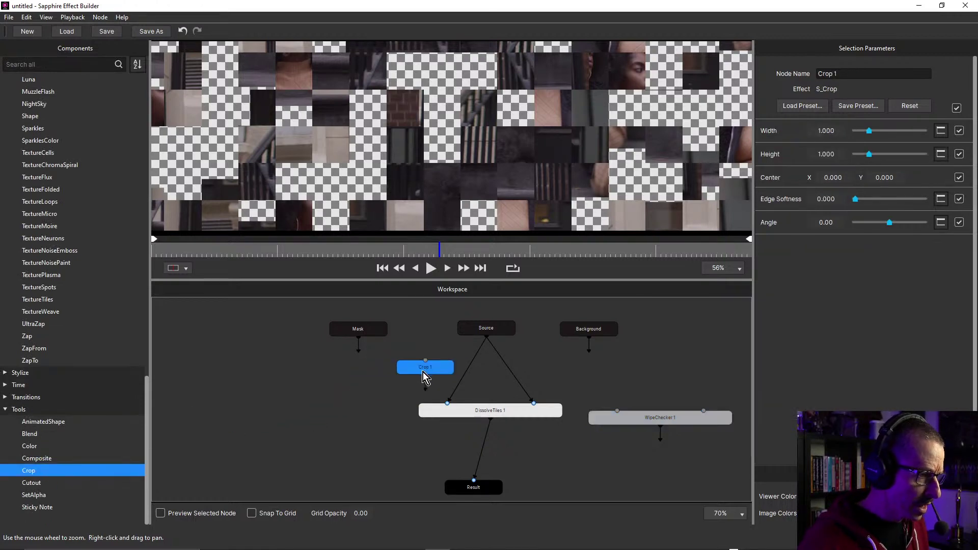
scroll(488, 368, "up", 3)
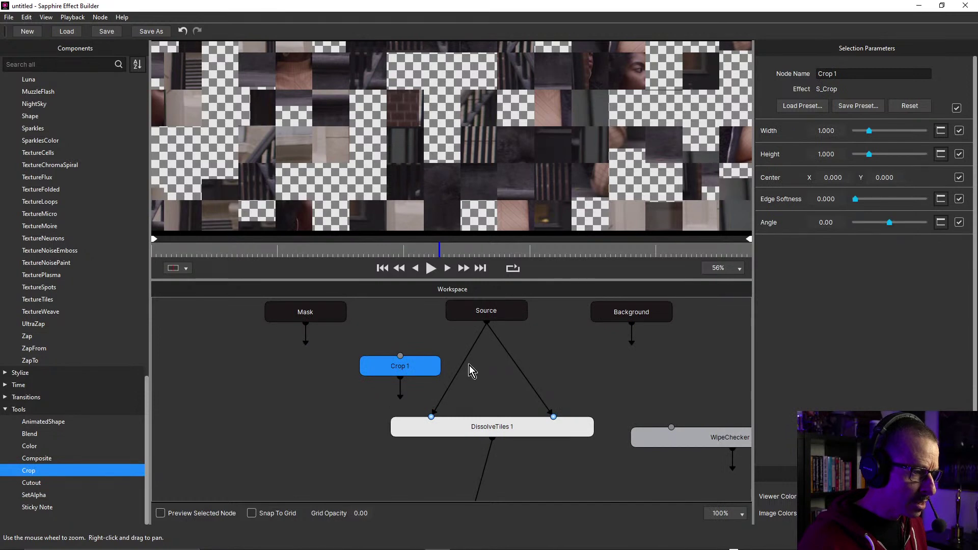
left_click_drag(412, 362, 408, 362)
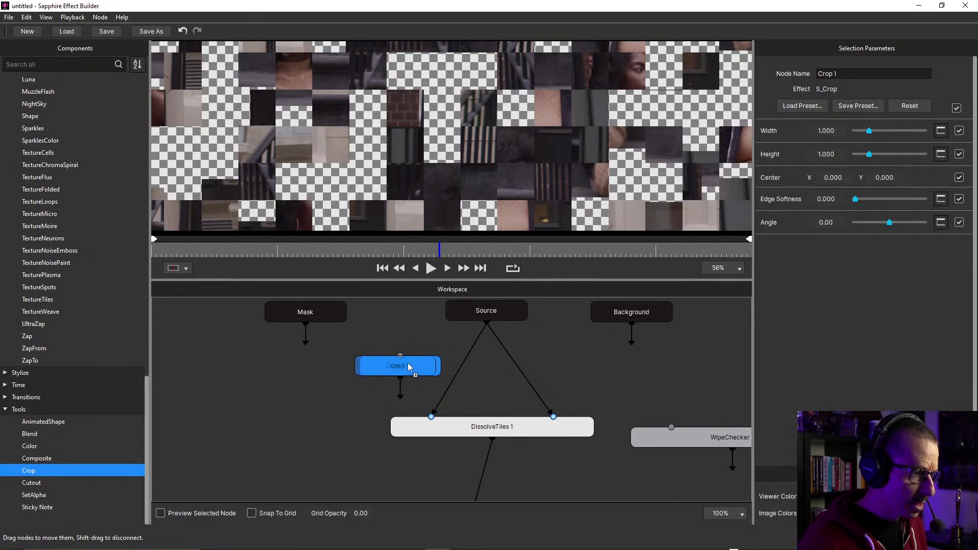
left_click_drag(487, 325, 397, 355)
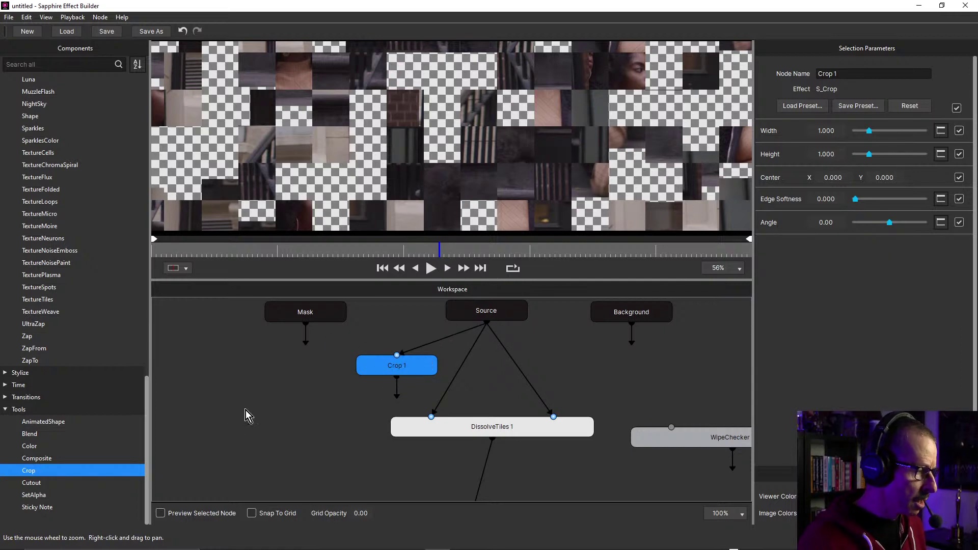
With the selected node previewed in a taller viewer, set the Crop node's Width to about 0.331
left_click(161, 514)
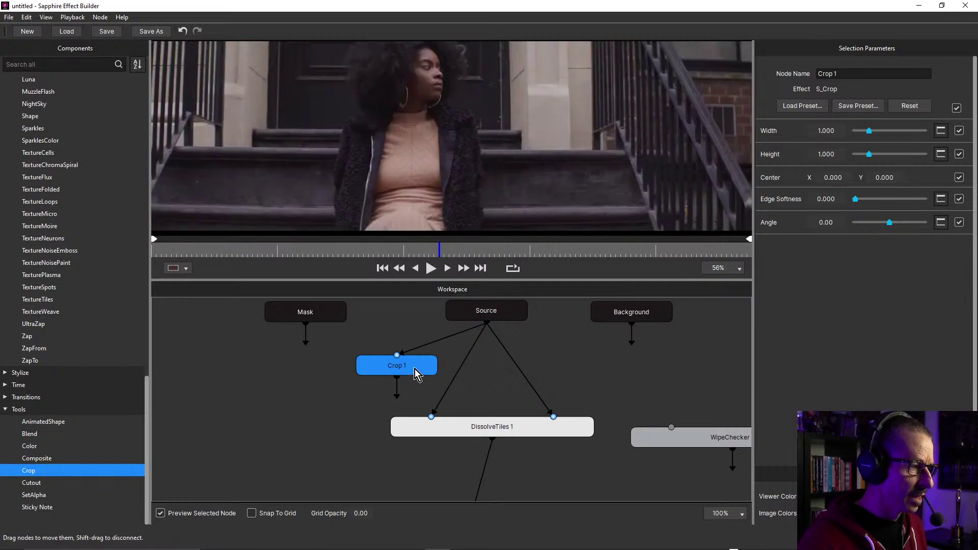
scroll(511, 168, "down", 2)
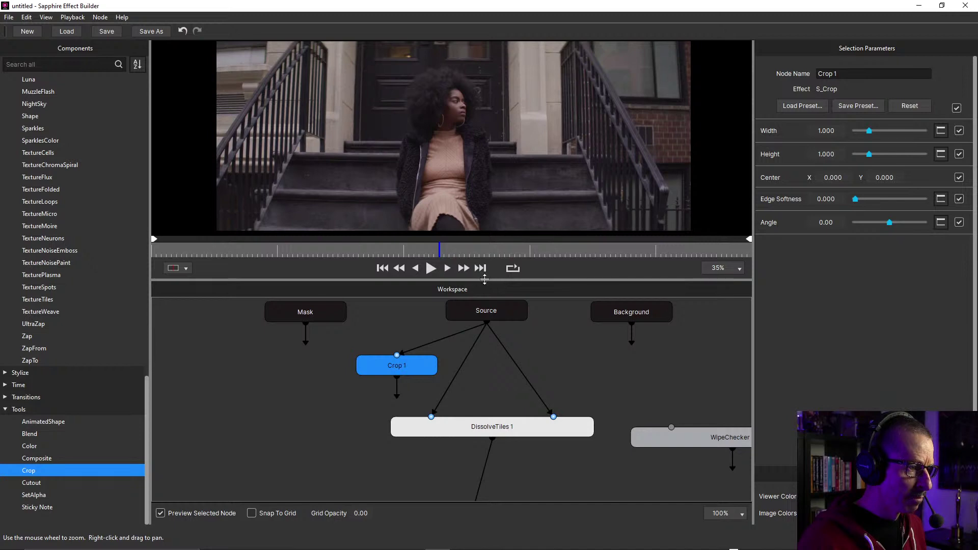
left_click_drag(482, 280, 482, 349)
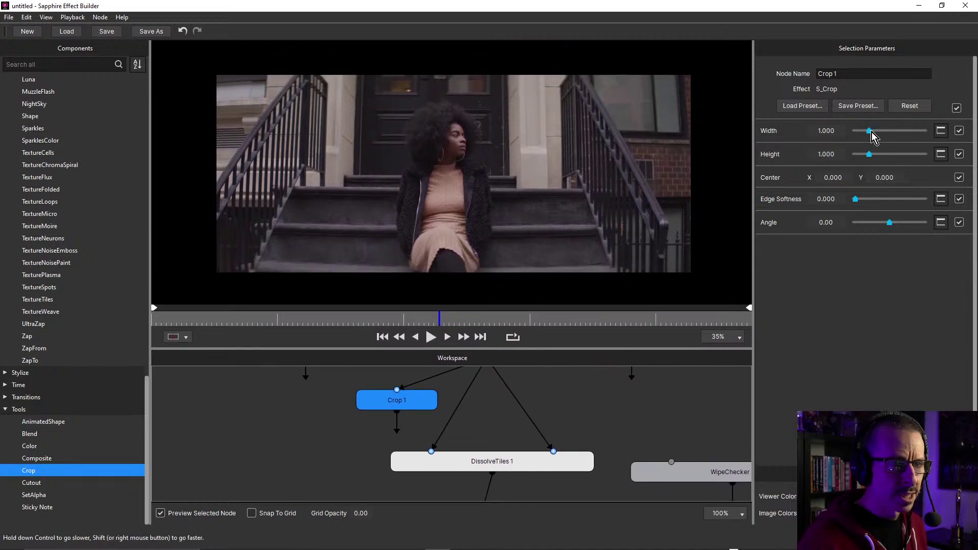
left_click_drag(872, 132, 858, 136)
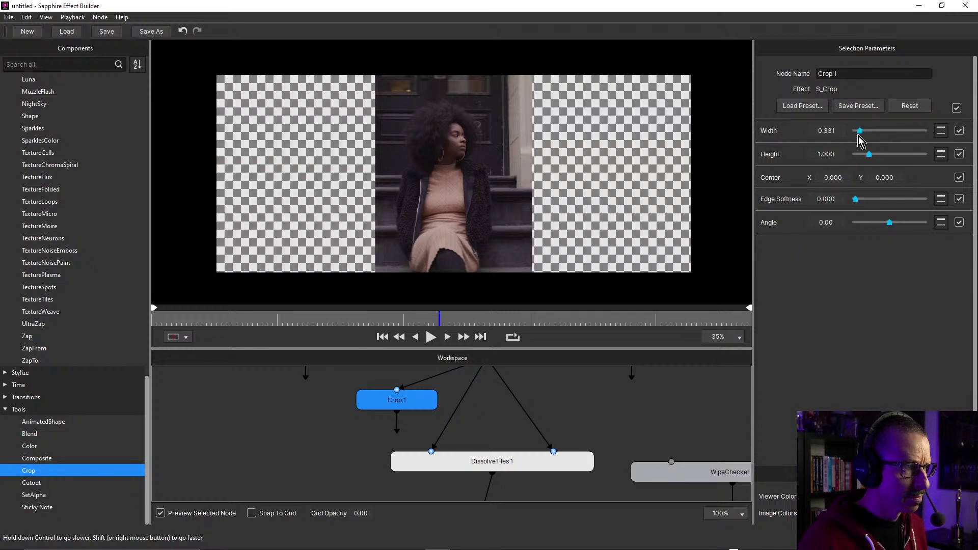
Compare the individual outputs of the DissolveTiles and Crop nodes in the viewer
left_click(496, 464)
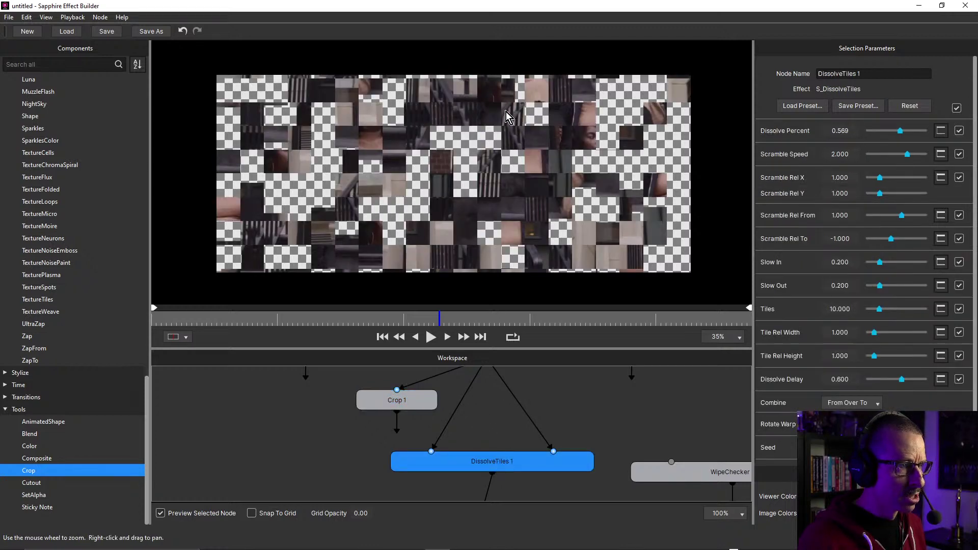
left_click(420, 400)
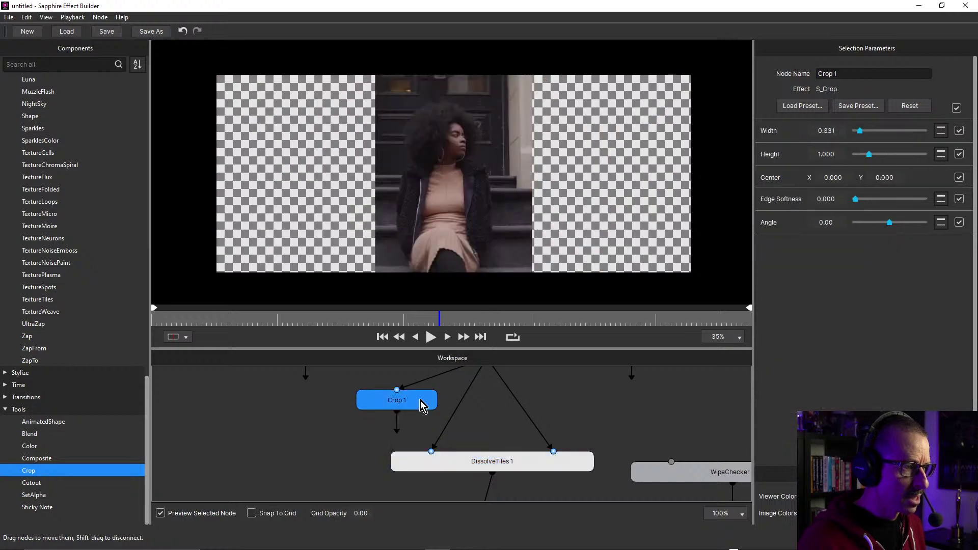
left_click(494, 463)
Move the Crop node farther from DissolveTiles and align Result below DissolveTiles with room for another node between them
left_click_drag(490, 415, 487, 392)
left_click_drag(407, 381, 341, 405)
left_click_drag(485, 436, 489, 402)
left_click_drag(615, 394, 627, 377)
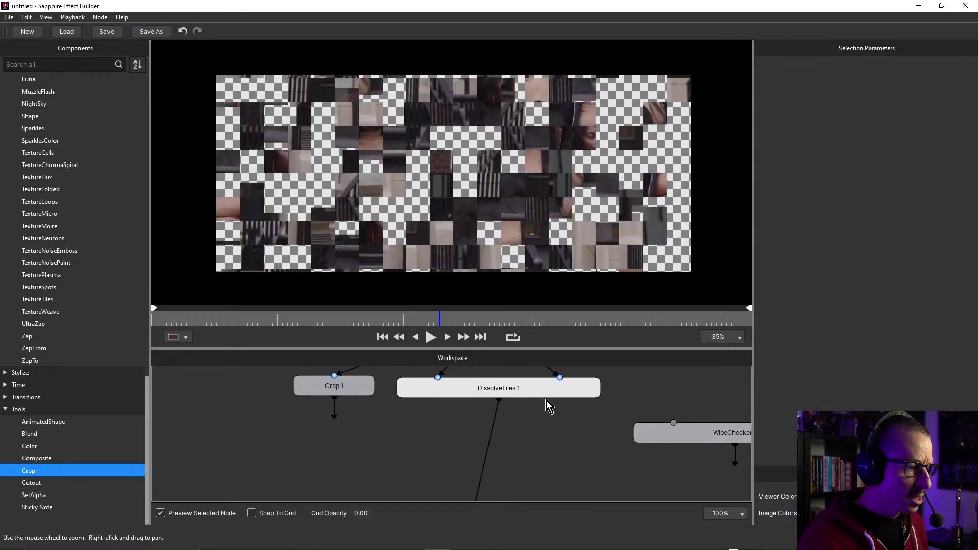
scroll(540, 398, "down", 2)
left_click_drag(541, 451, 544, 415)
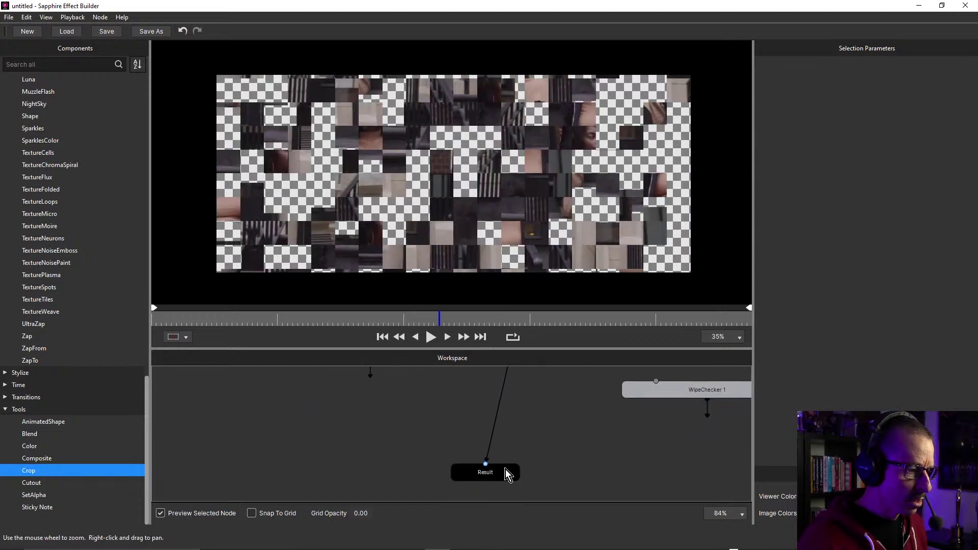
left_click_drag(505, 469, 531, 482)
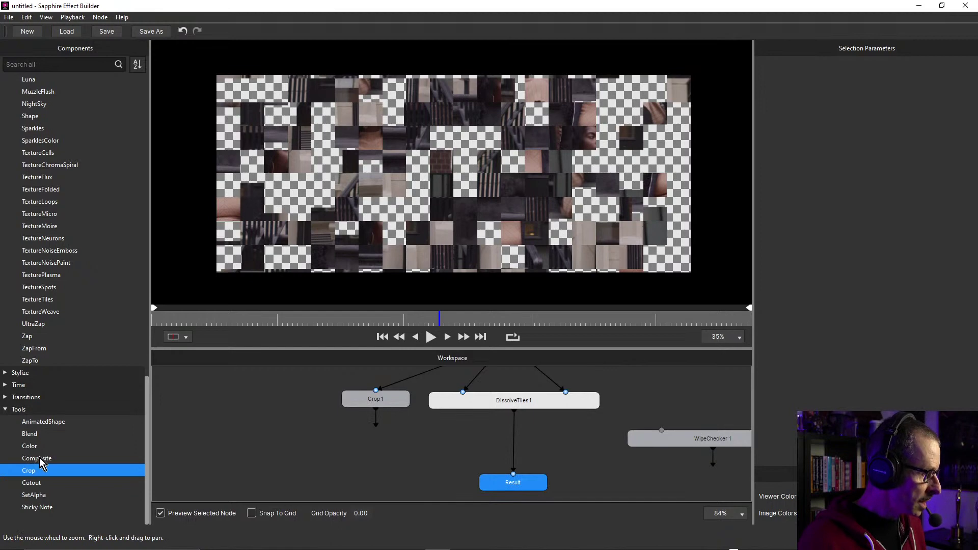
Add a Composite node feeding Result in place of DissolveTiles, with Crop as its front input and DissolveTiles as its second input
left_click_drag(42, 459, 451, 454)
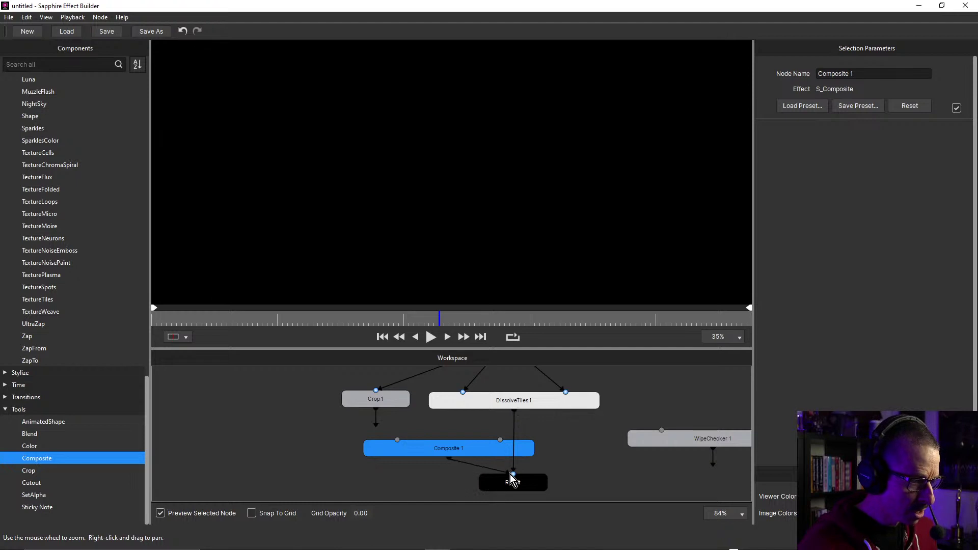
left_click_drag(509, 474, 512, 475)
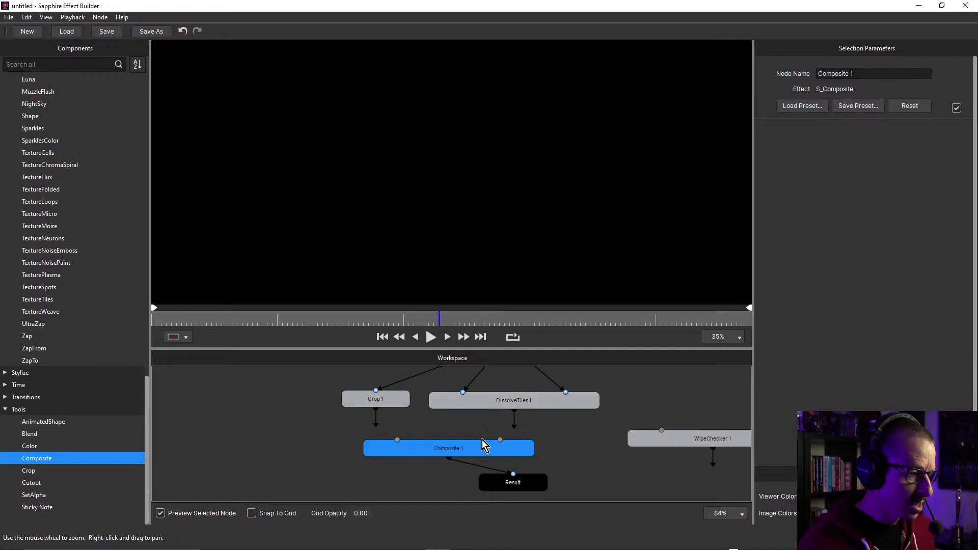
left_click(526, 402)
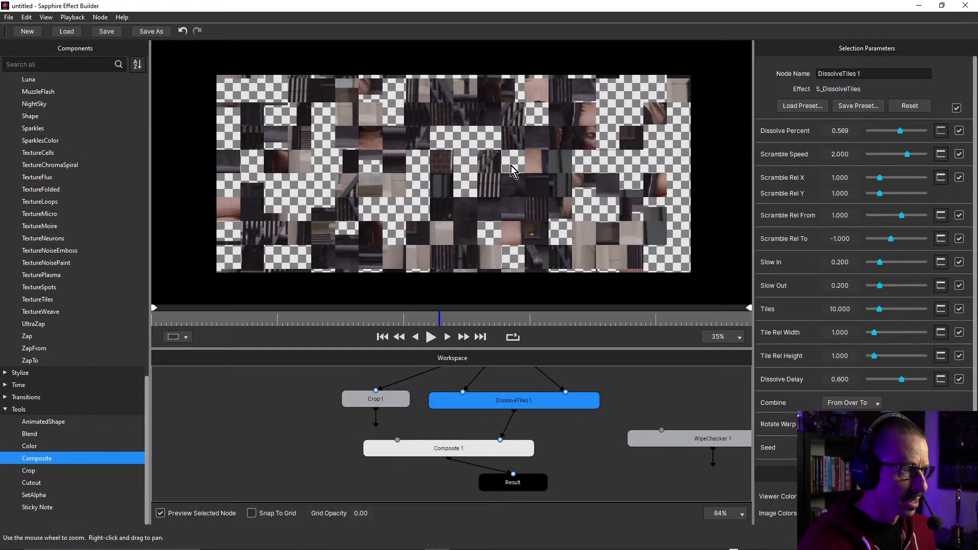
left_click(394, 402)
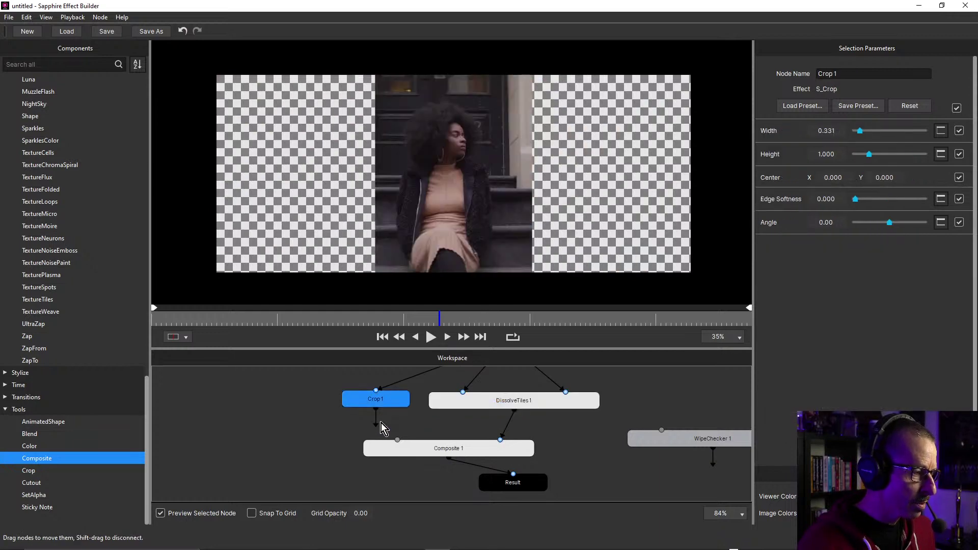
left_click_drag(381, 423, 398, 440)
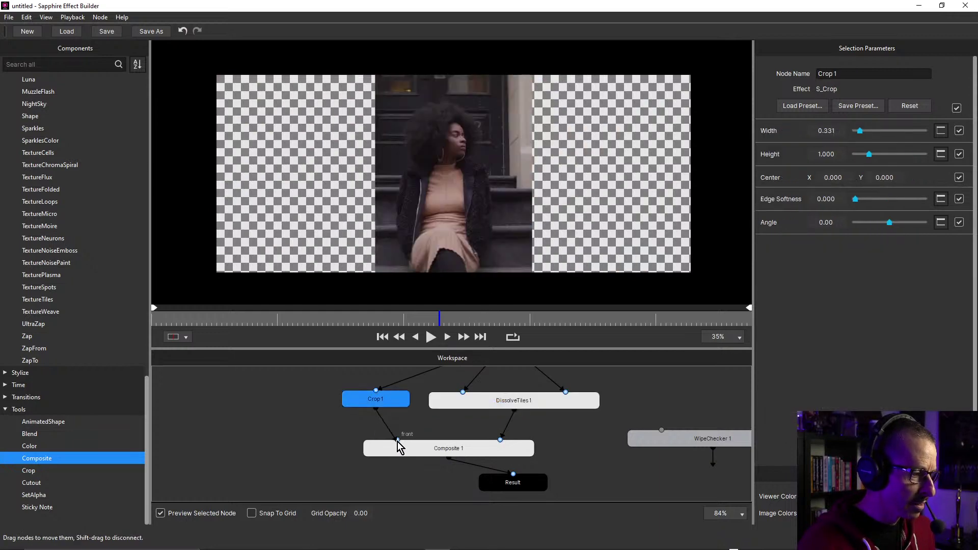
left_click(461, 453)
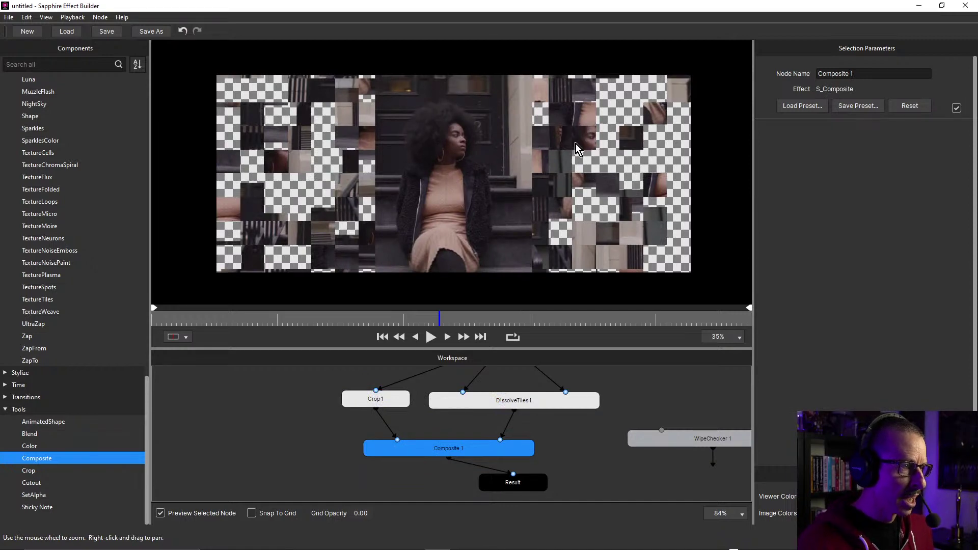
Enlarge the viewer for the Composite output and turn off the transparency checkerboard
left_click_drag(515, 350, 531, 398)
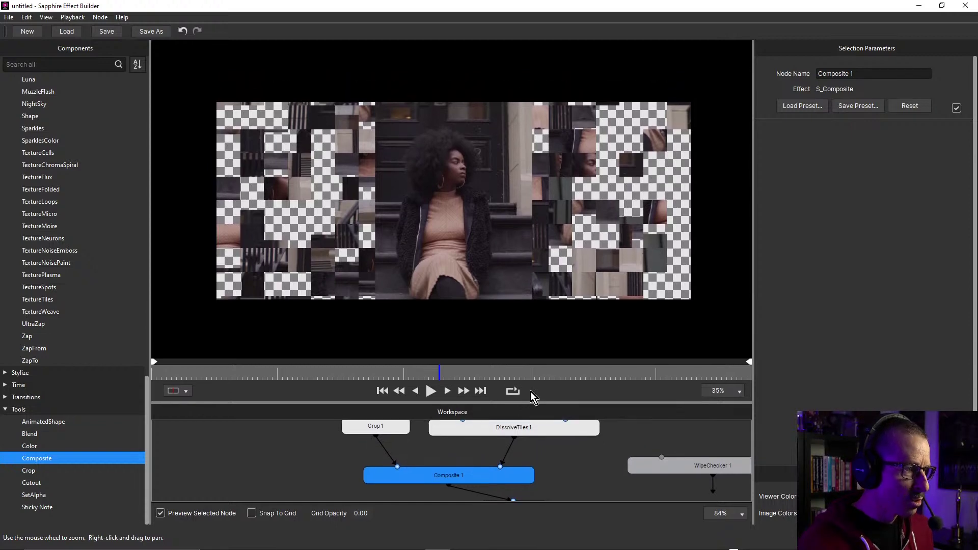
scroll(514, 222, "up", 3)
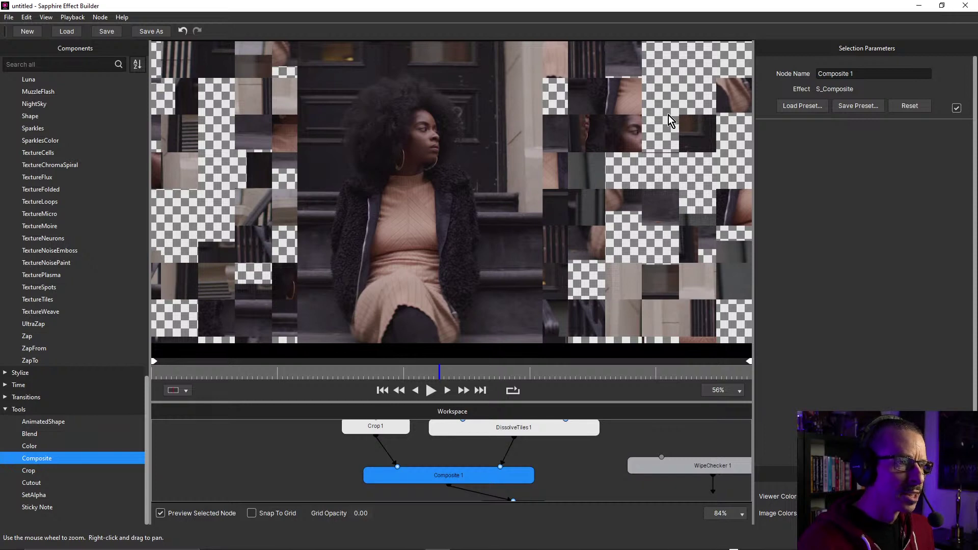
left_click(45, 17)
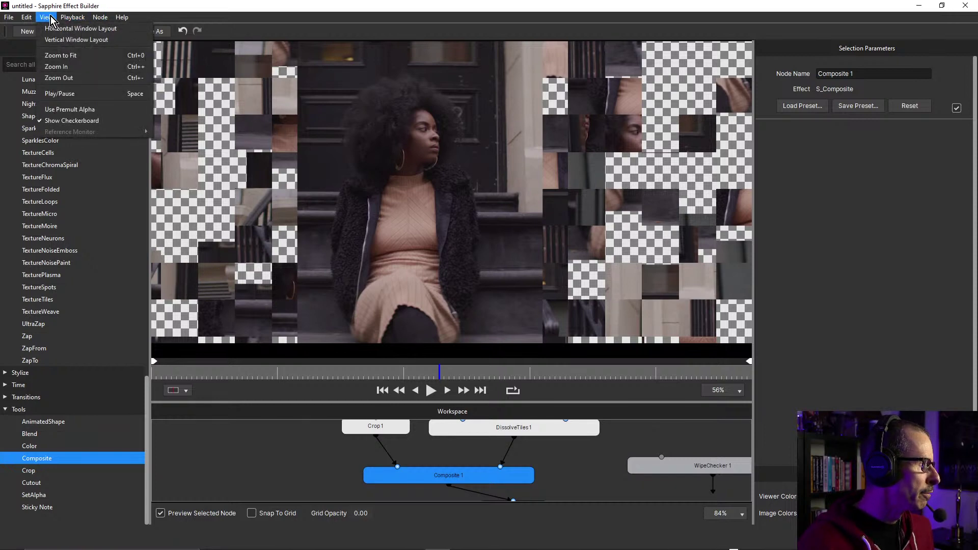
left_click(71, 121)
scroll(653, 183, "down", 2)
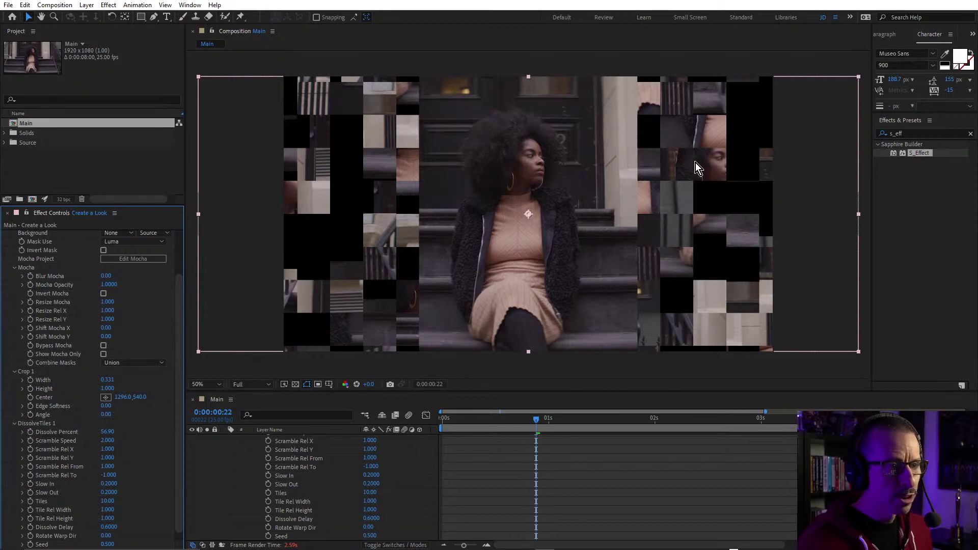
From After Effects, reopen the Create a Look layer's S_Effect for editing in the Sapphire Effect Builder
left_click_drag(820, 197, 822, 173)
key("shift")
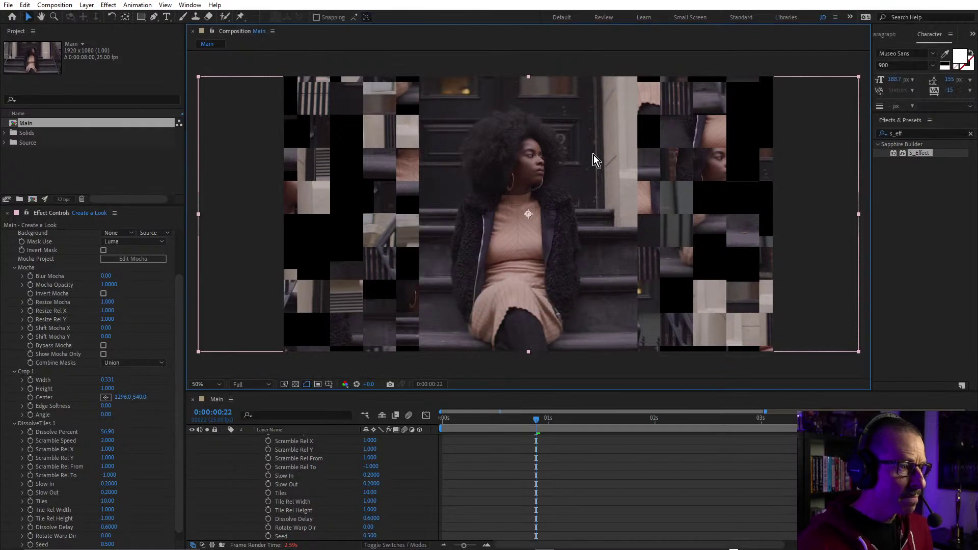
scroll(145, 310, "up", 2)
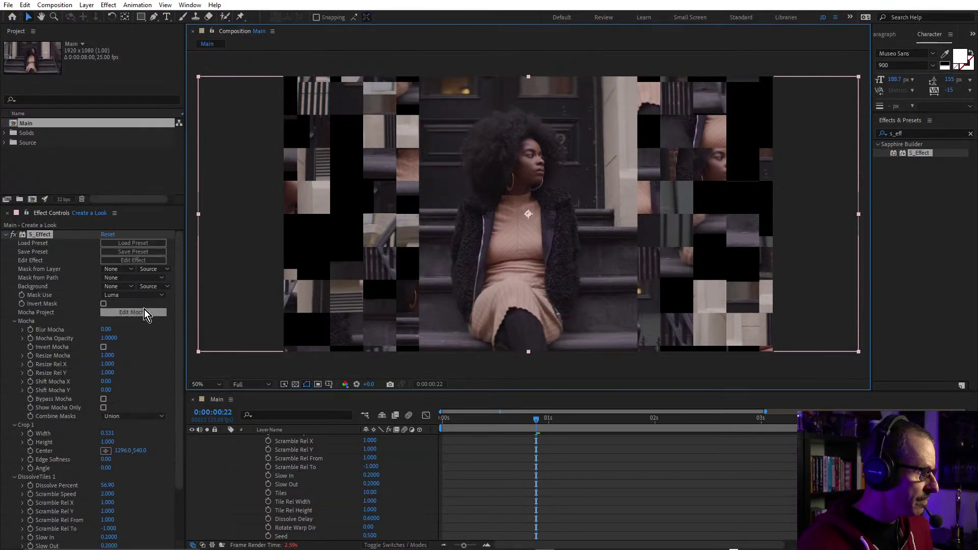
left_click(141, 261)
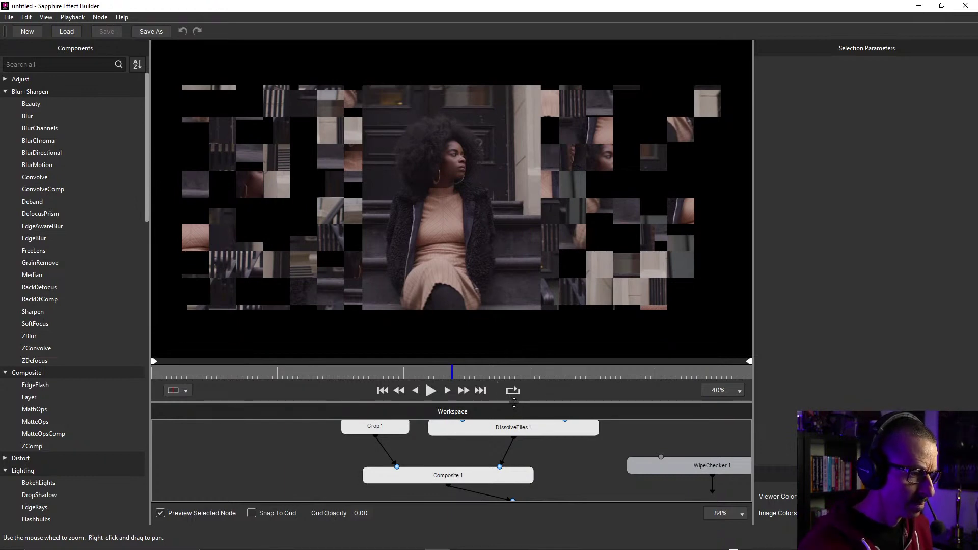
Enlarge the node workspace to show the whole graph and reposition Source above the Crop and DissolveTiles nodes
left_click_drag(513, 402, 526, 253)
left_click_drag(708, 351, 654, 379)
left_click_drag(488, 327, 475, 319)
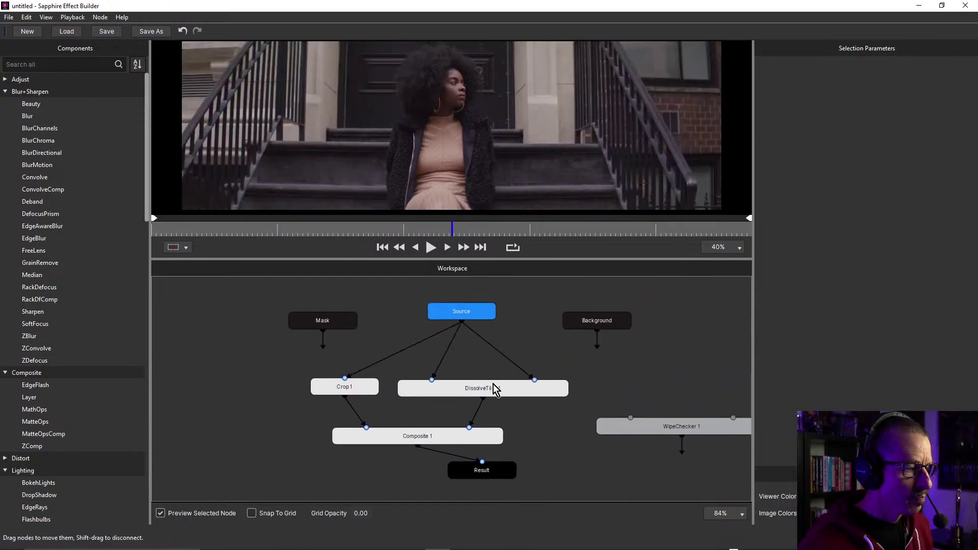
Examine the DissolveTiles, Crop and Composite outputs in turn to follow how the layers combine
left_click(493, 392)
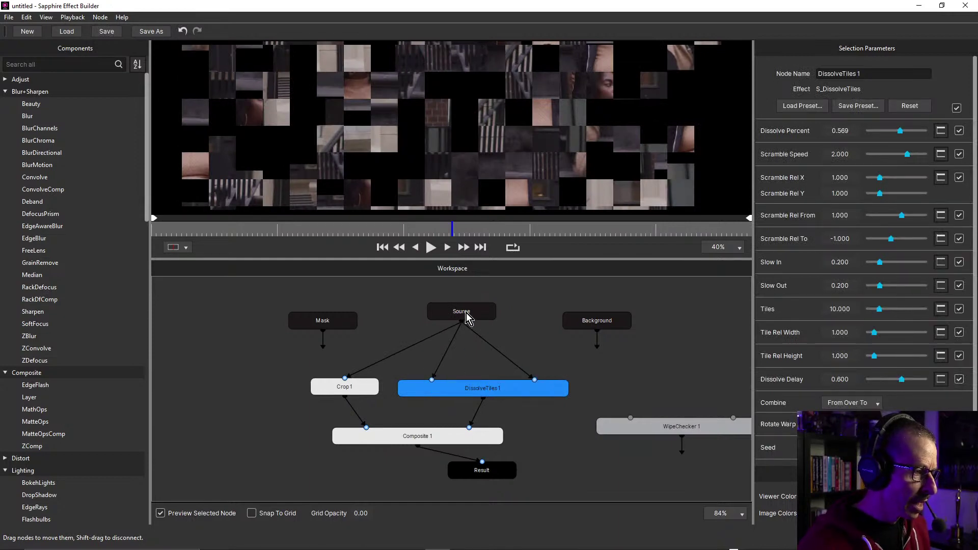
left_click(358, 388)
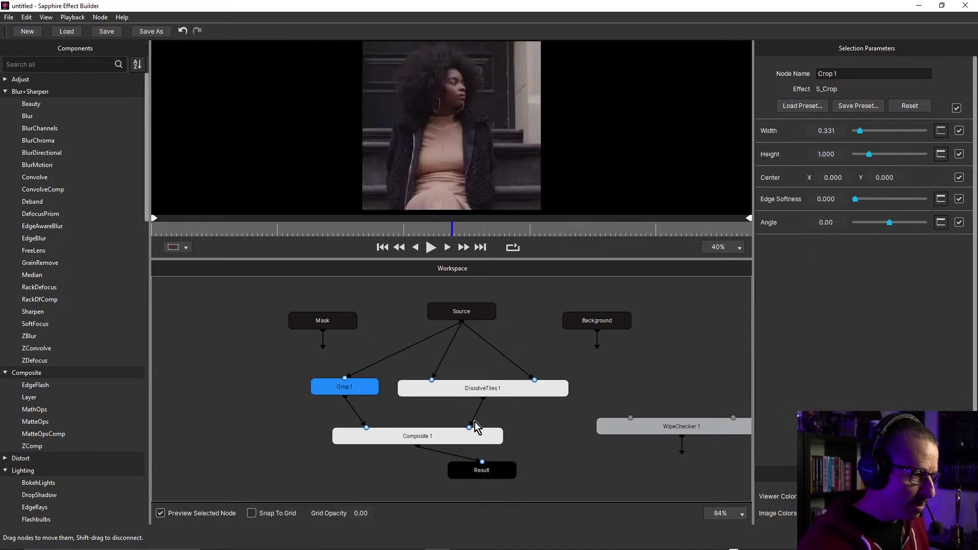
left_click(408, 439)
left_click(491, 390)
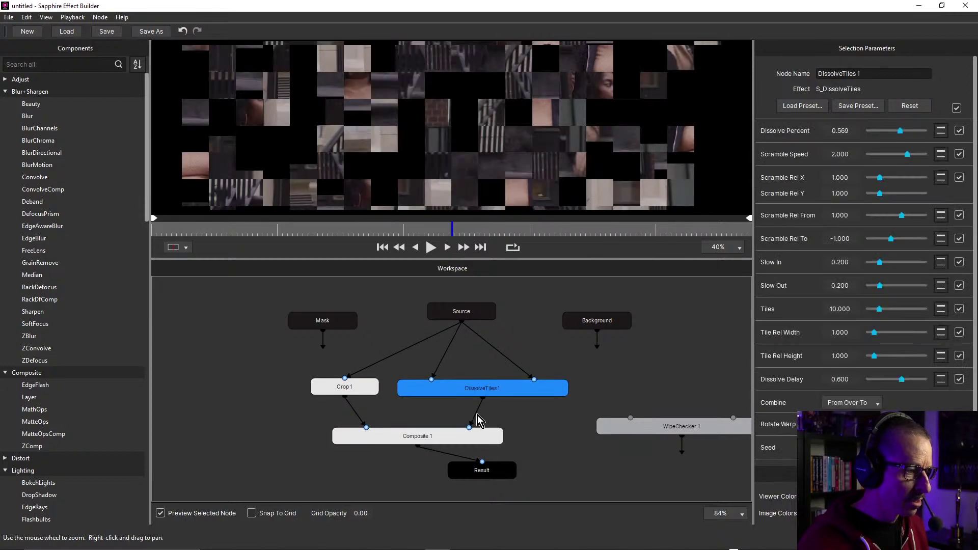
left_click(466, 437)
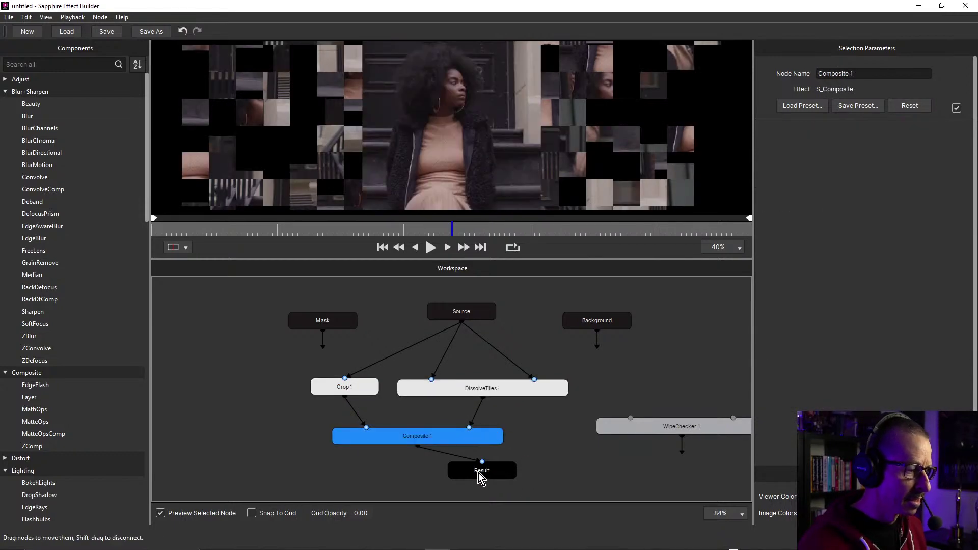
Move the Result node directly beneath the Composite node
left_click_drag(478, 473, 417, 478)
left_click_drag(600, 384, 609, 417)
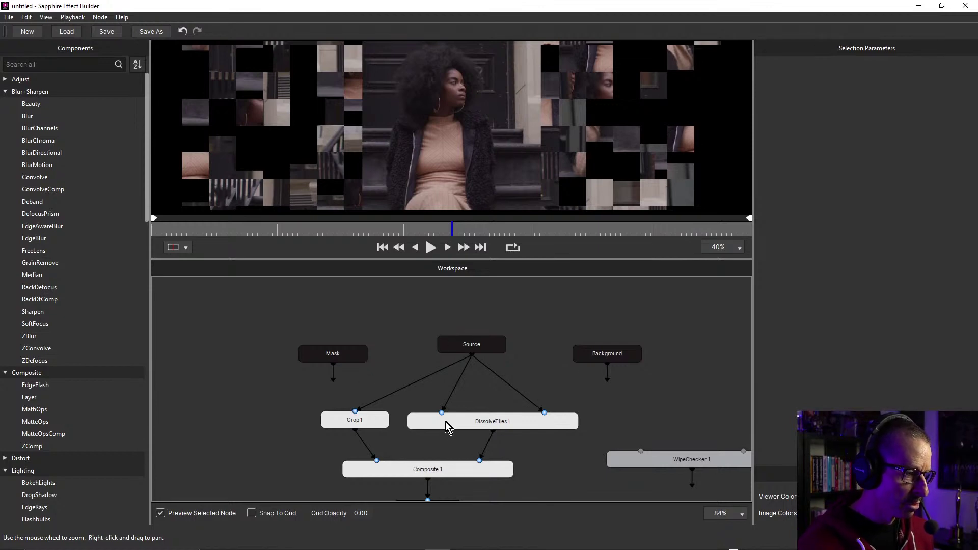
Search the components for halftone and insert a HalfTone node on the connection from Source to the second DissolveTiles input
left_click_drag(597, 420, 603, 388)
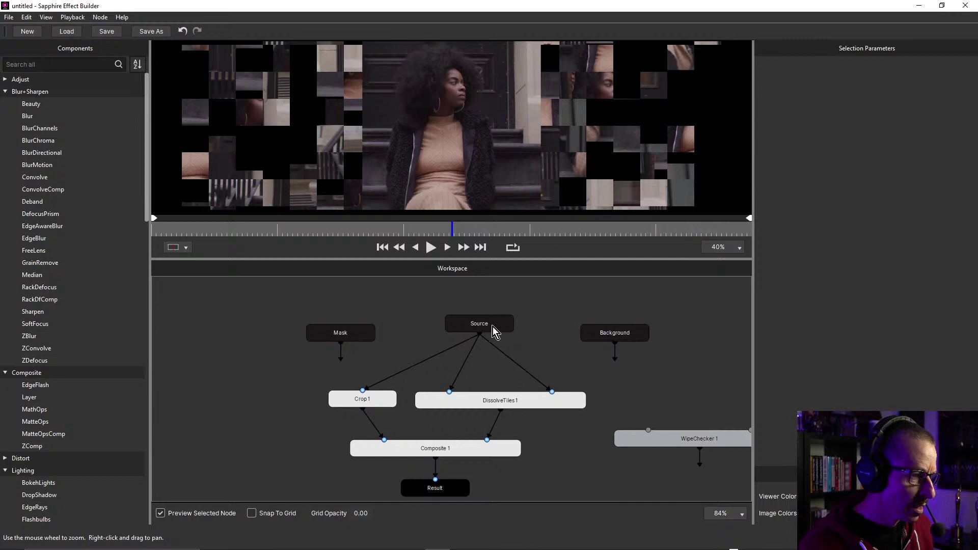
left_click(541, 400)
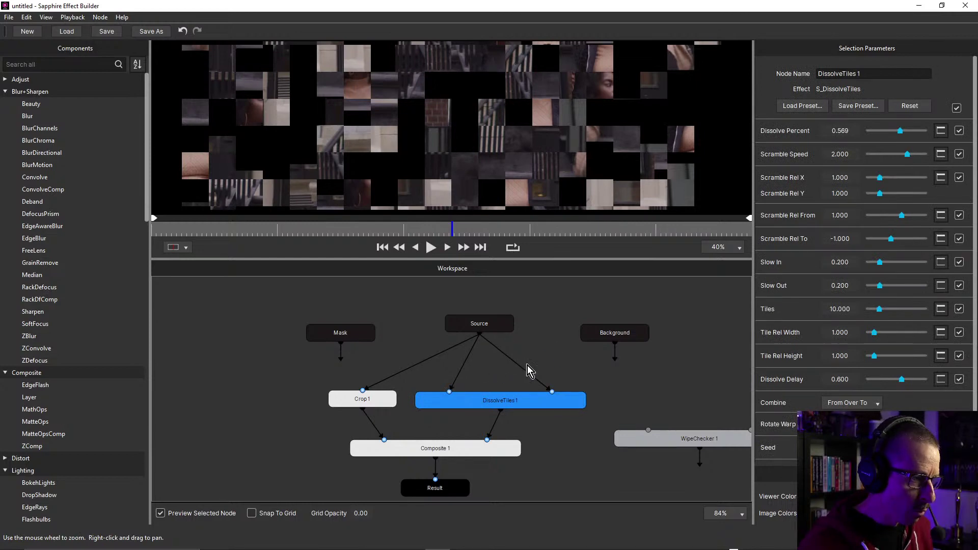
scroll(511, 363, "up", 2)
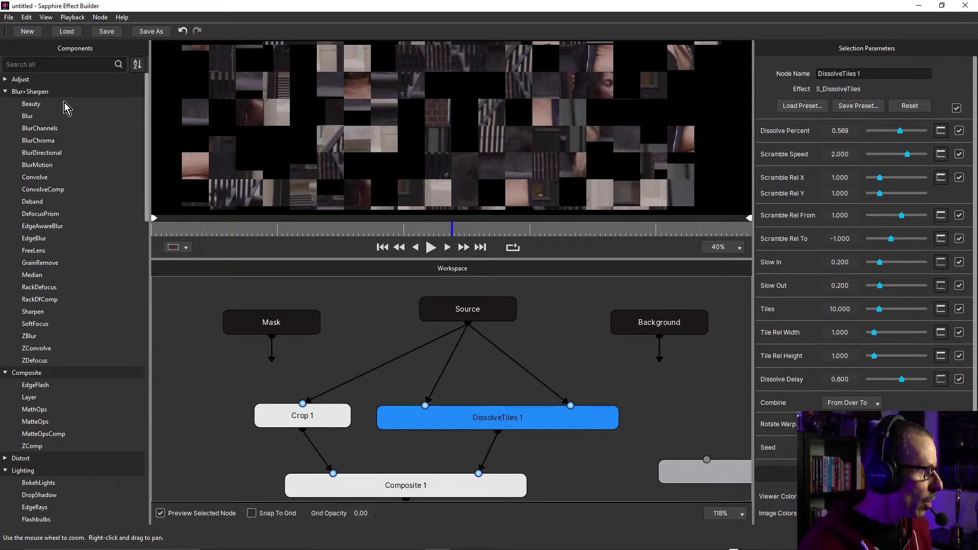
left_click(44, 65)
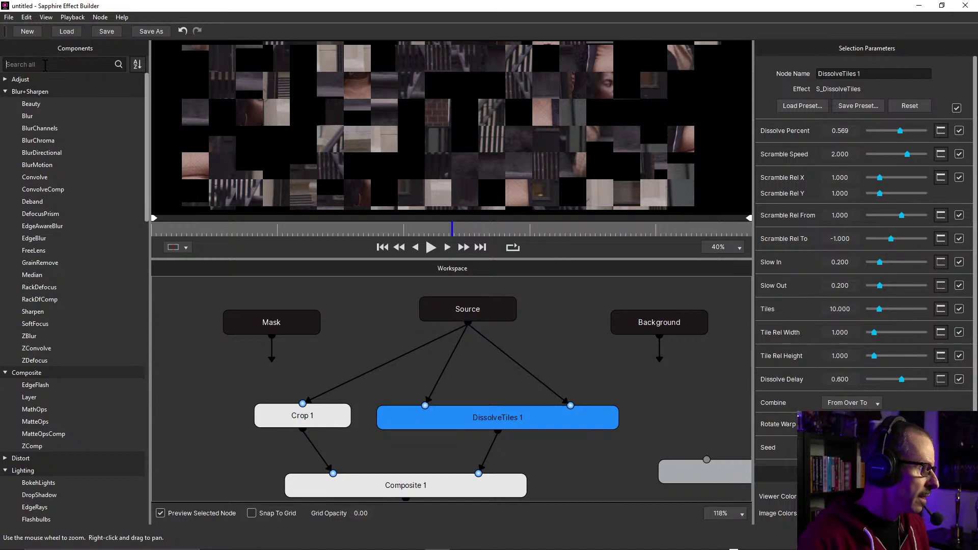
type("hafl")
key("BackSpace")
type("l")
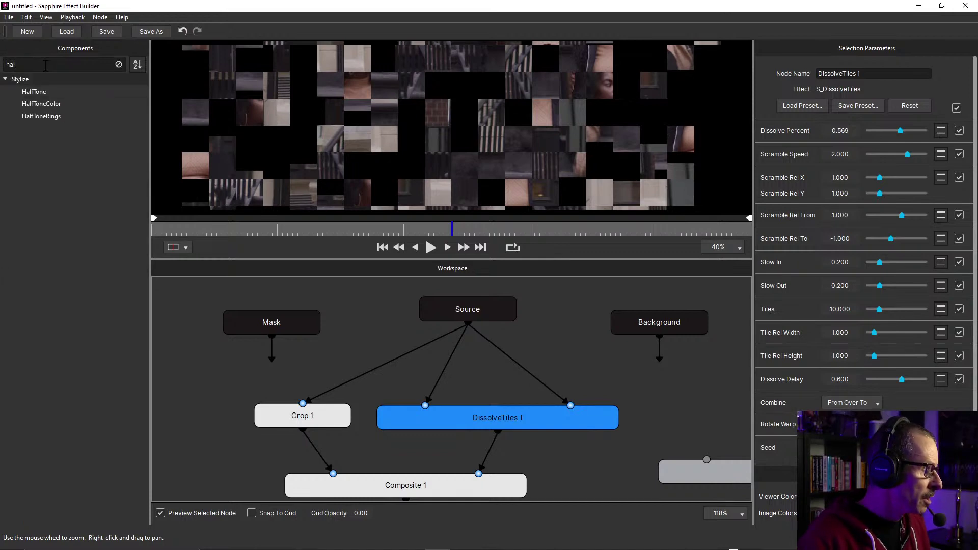
type("ftone")
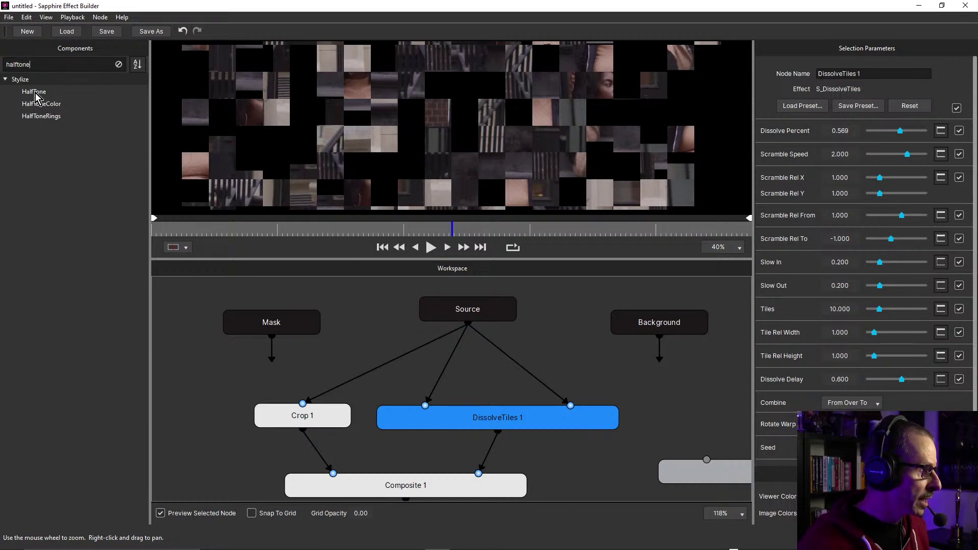
left_click_drag(35, 95, 515, 359)
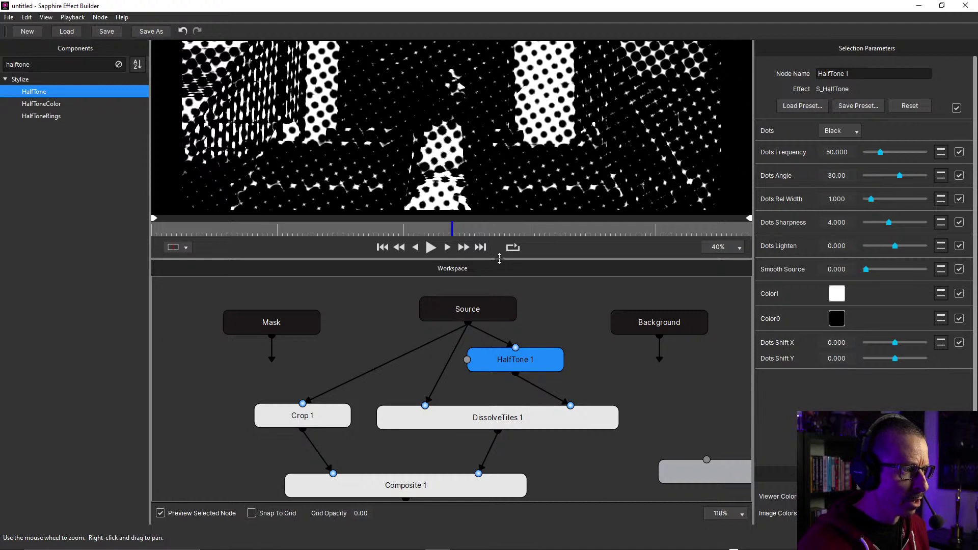
Set the HalfTone node's Dots Frequency to 146.36 and turn off Preview Selected Node to inspect the dots in the full composite
left_click_drag(497, 260, 519, 261)
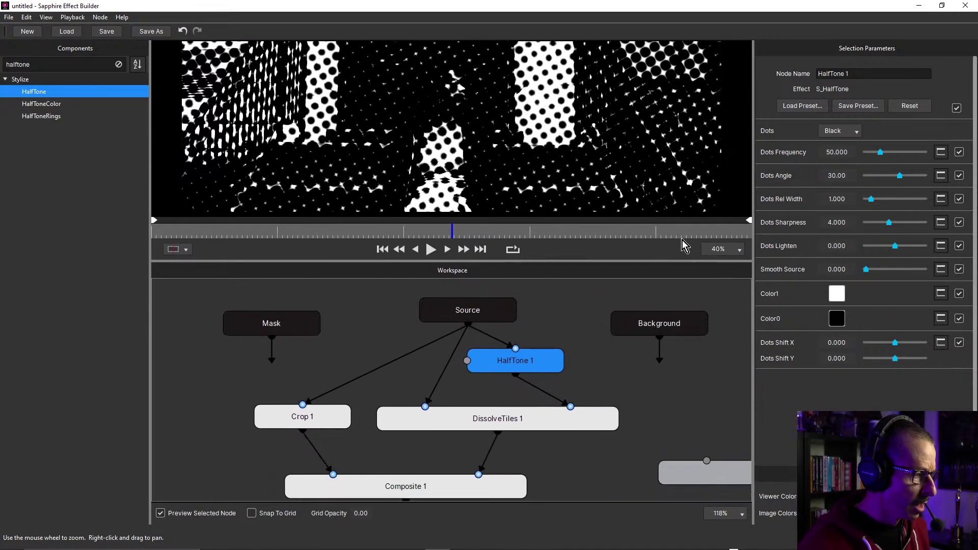
left_click_drag(883, 152, 910, 155)
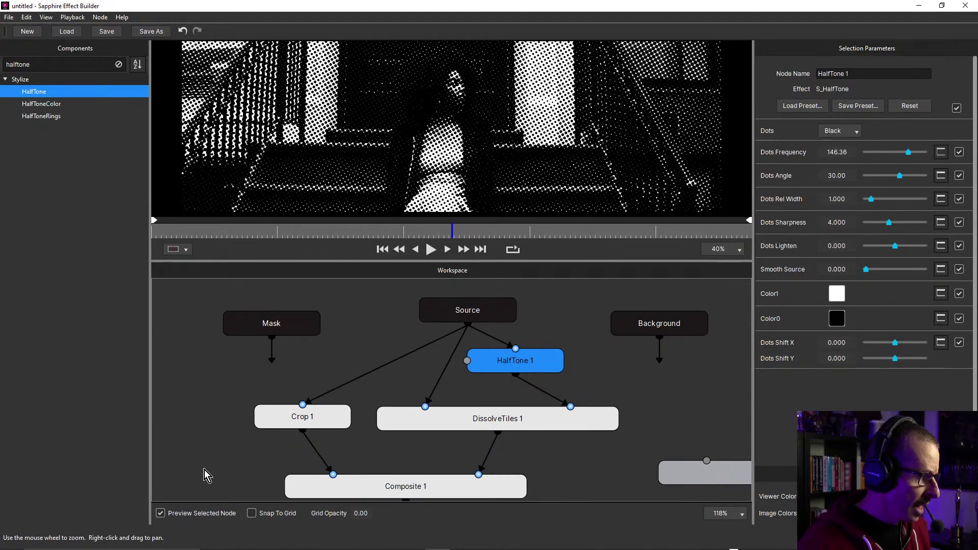
left_click(161, 514)
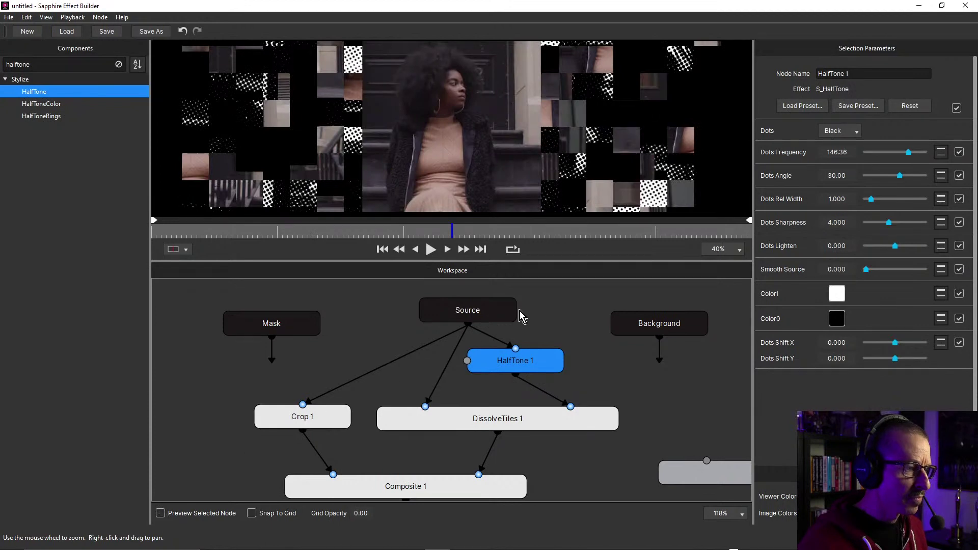
left_click(478, 310)
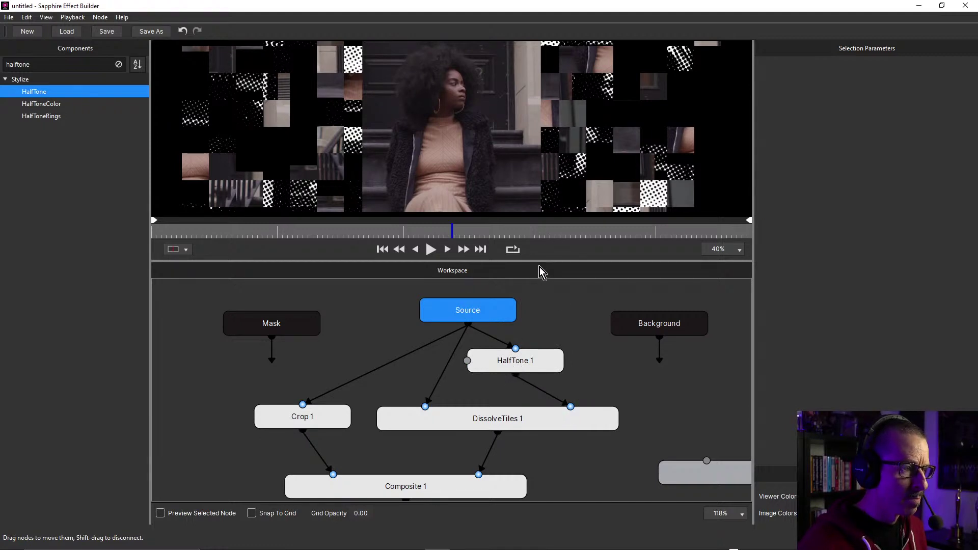
left_click_drag(541, 260, 567, 402)
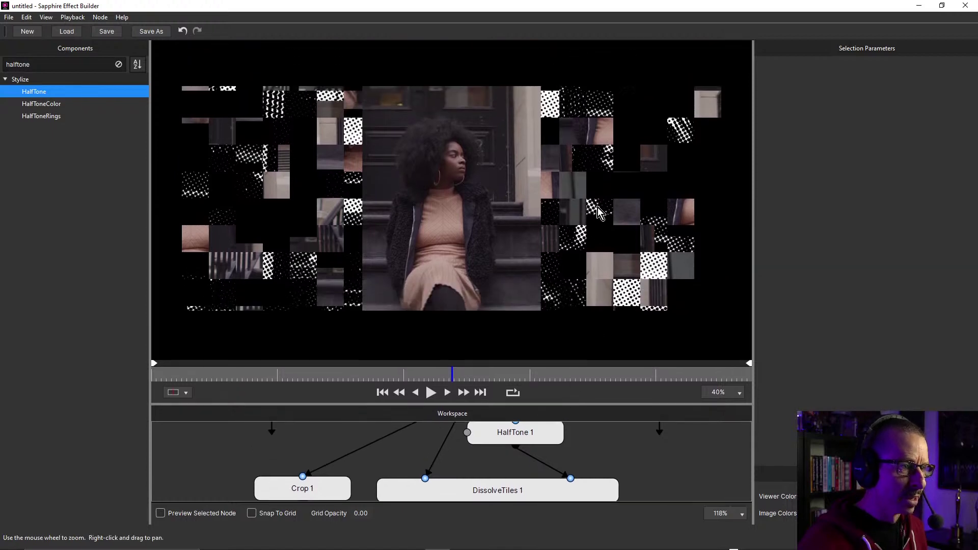
scroll(598, 211, "up", 5)
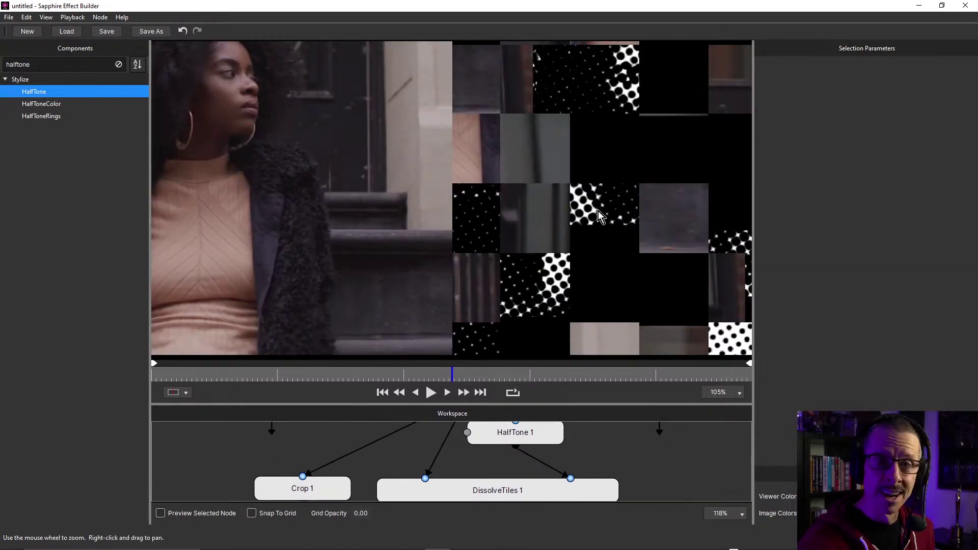
scroll(598, 210, "down", 5)
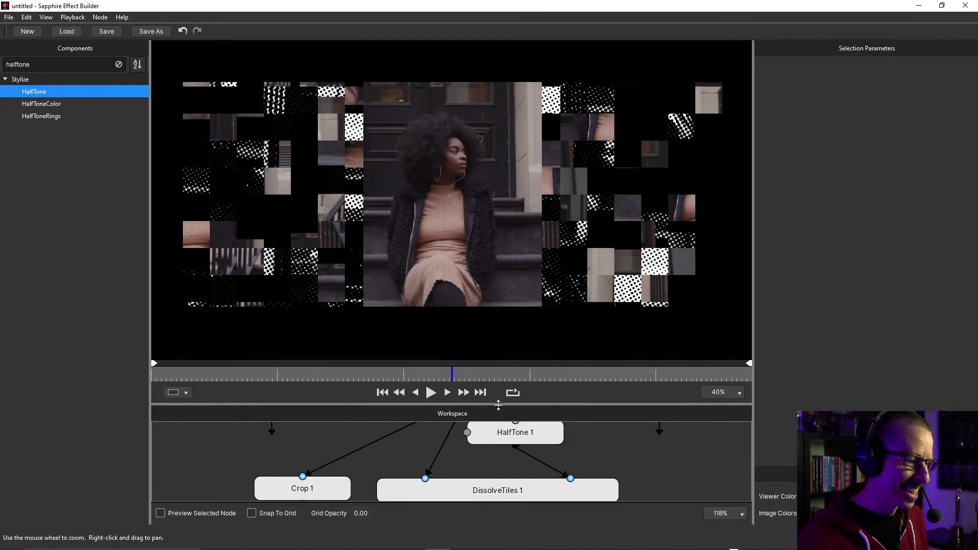
Enlarge the node workspace, move Source closer to Mask and clear the component search
left_click_drag(498, 405, 498, 267)
left_click_drag(475, 313, 431, 312)
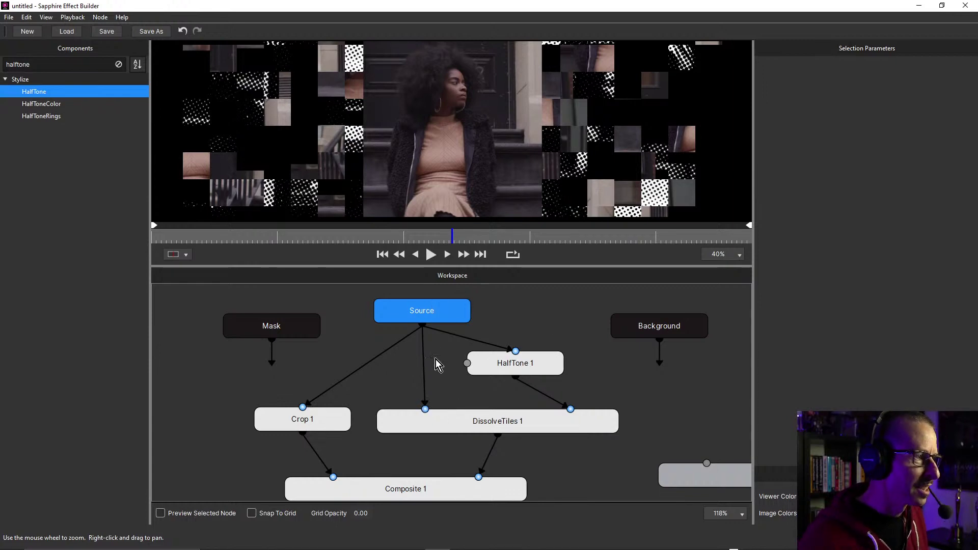
left_click_drag(523, 310, 598, 316)
scroll(542, 312, "down", 3)
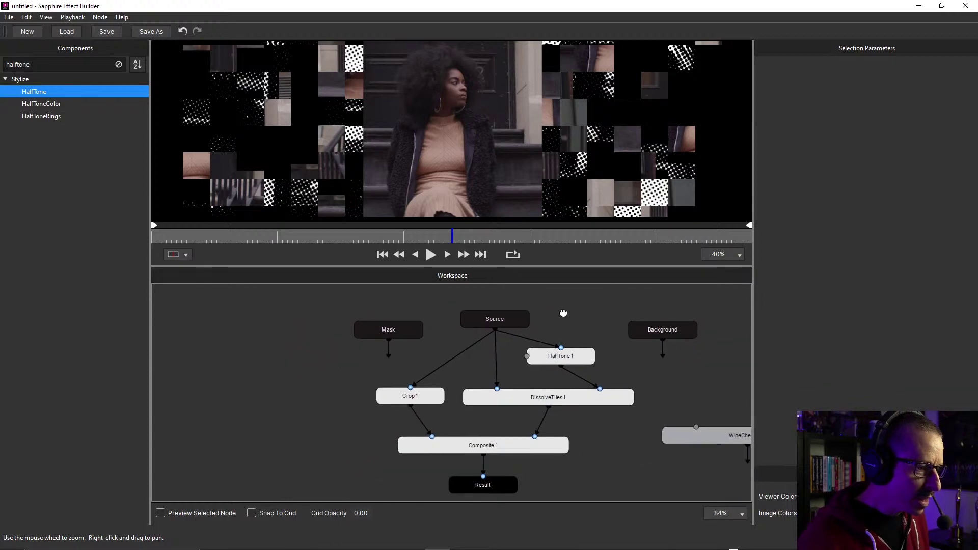
left_click(119, 65)
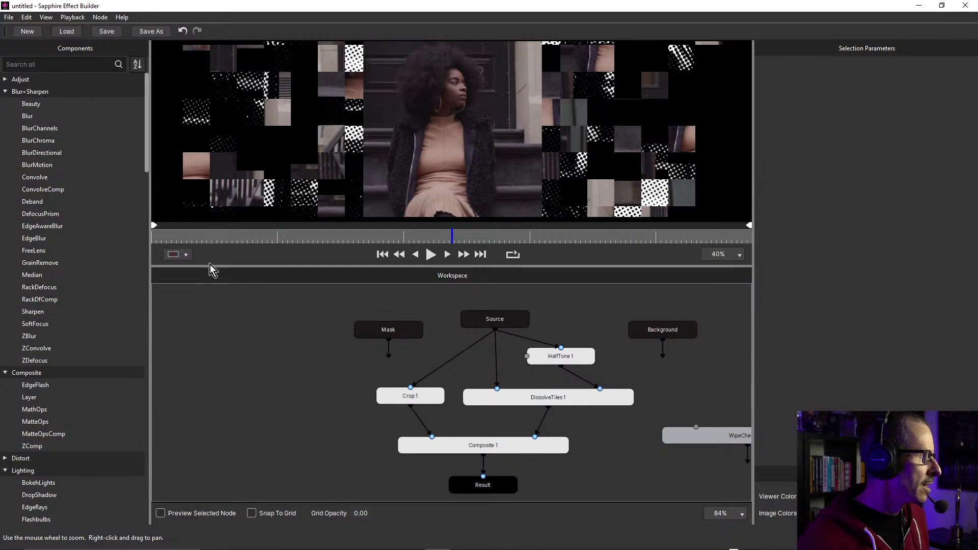
Open the S_Effect browser for inserting an existing effect into the graph and enlarge its preset list
left_click(10, 18)
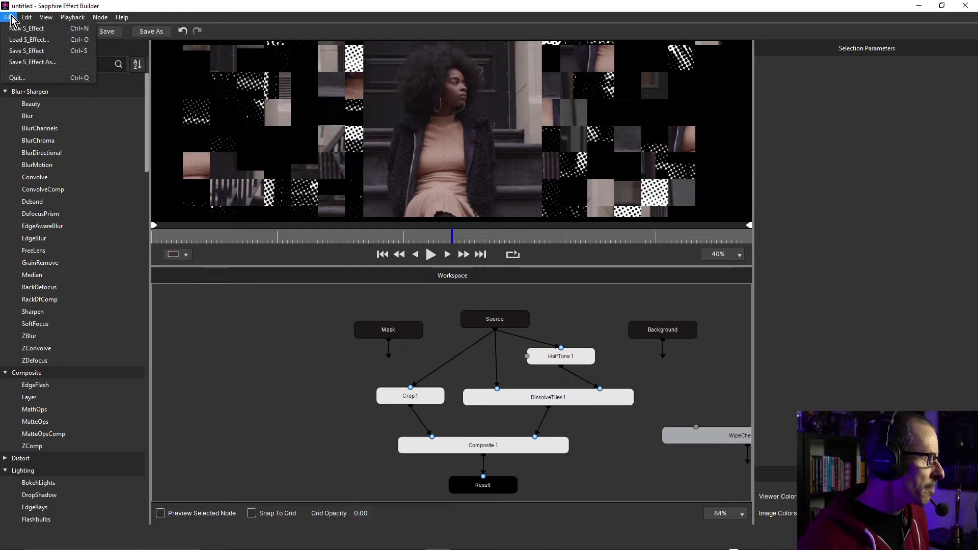
mouse_move(102, 18)
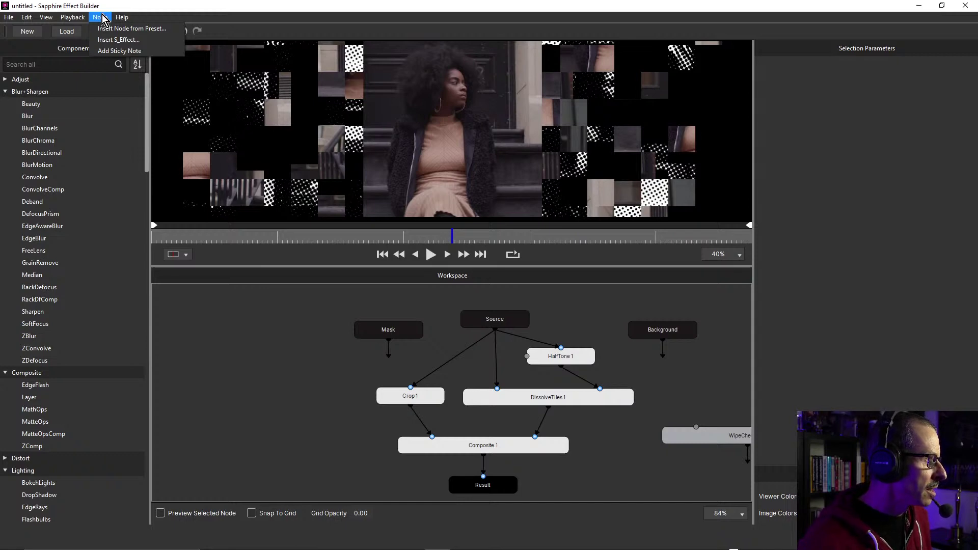
left_click(119, 40)
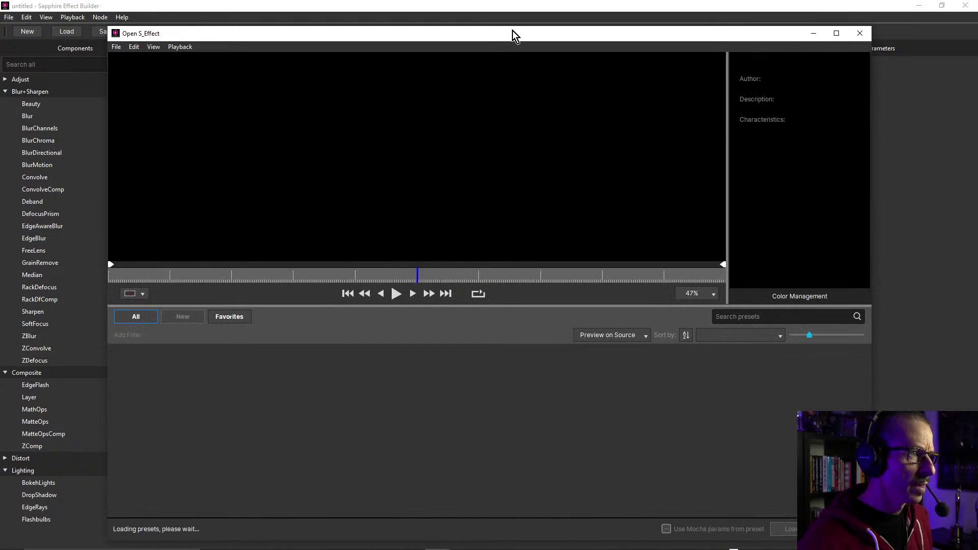
left_click_drag(502, 38, 485, 31)
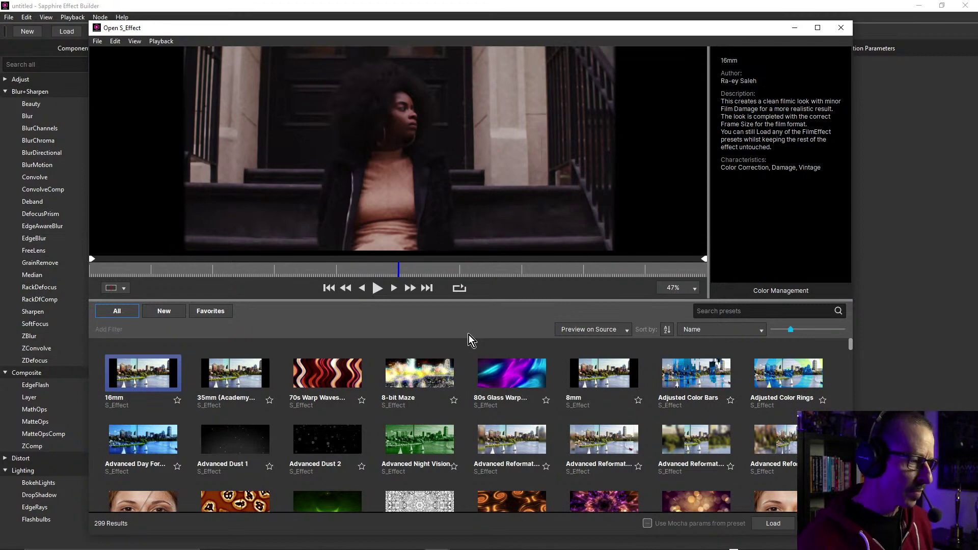
left_click_drag(464, 299, 480, 227)
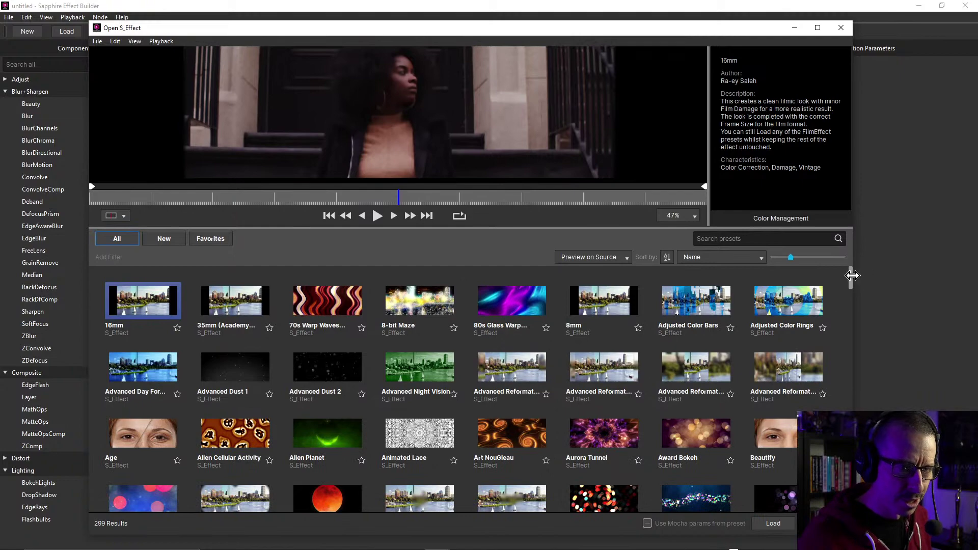
scroll(852, 276, "down", 3)
scroll(851, 284, "up", 3)
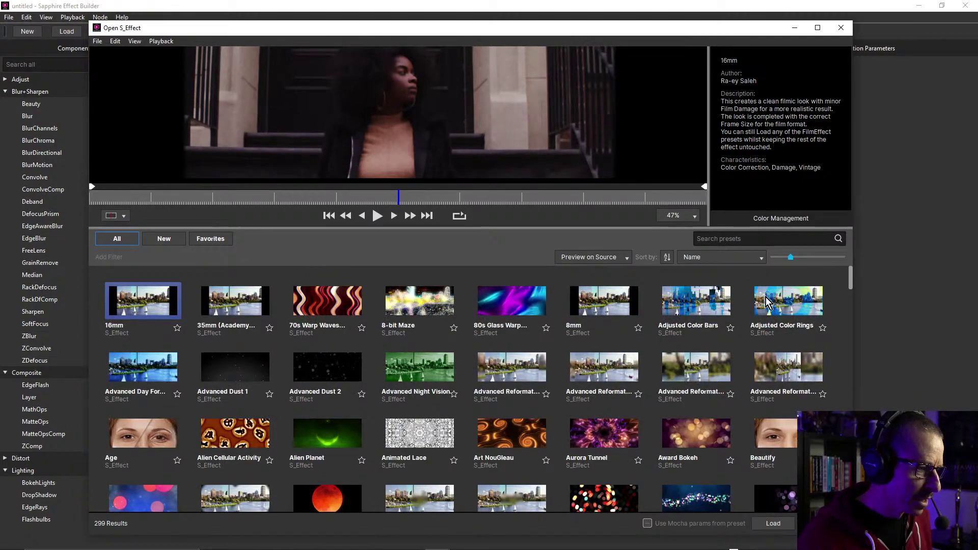
Choose Golden Edges from the favorite S_Effects, preview it enlarged and insert it into the current graph
left_click(214, 239)
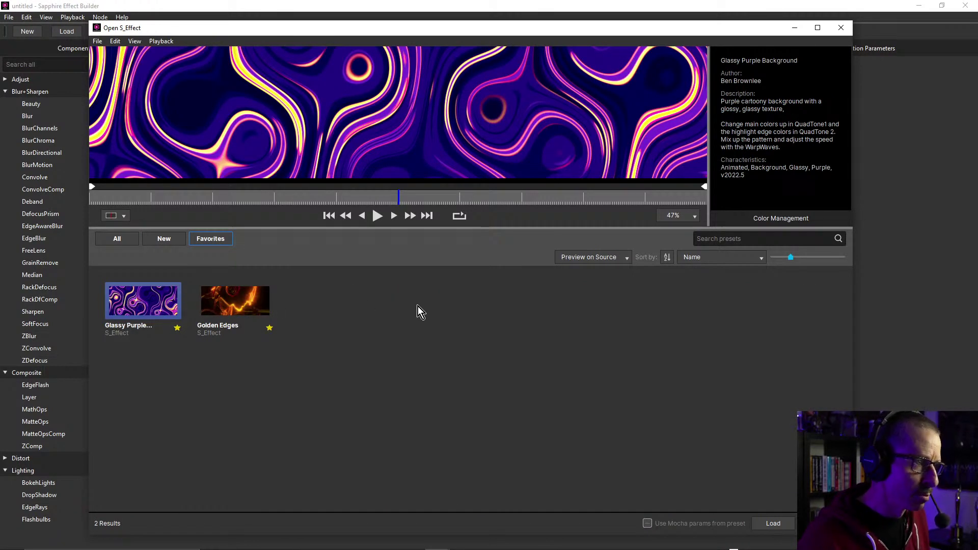
left_click(237, 299)
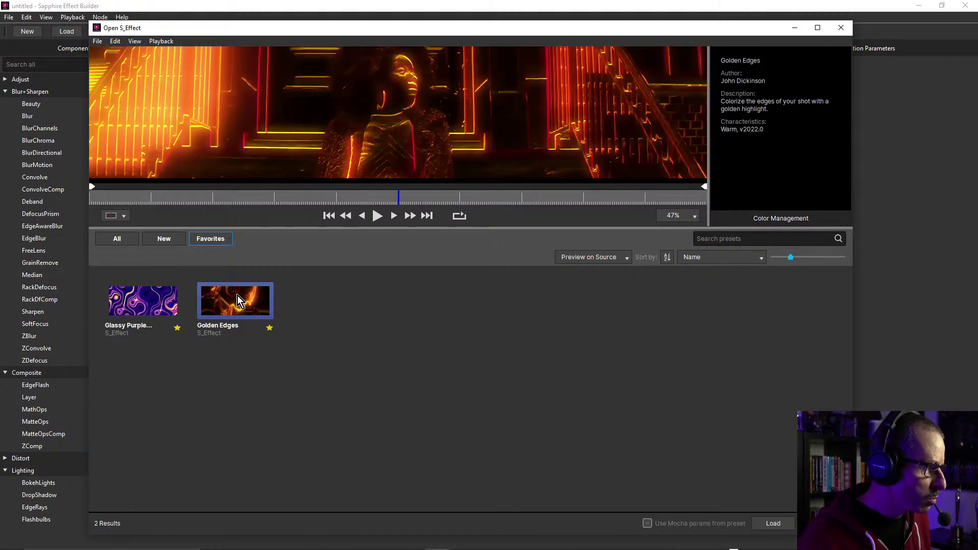
left_click_drag(435, 231, 454, 346)
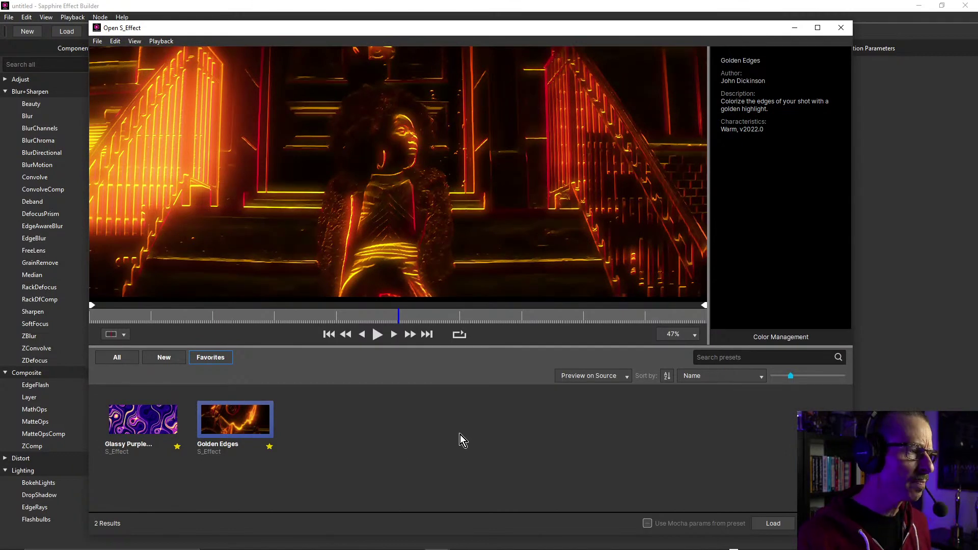
left_click(773, 523)
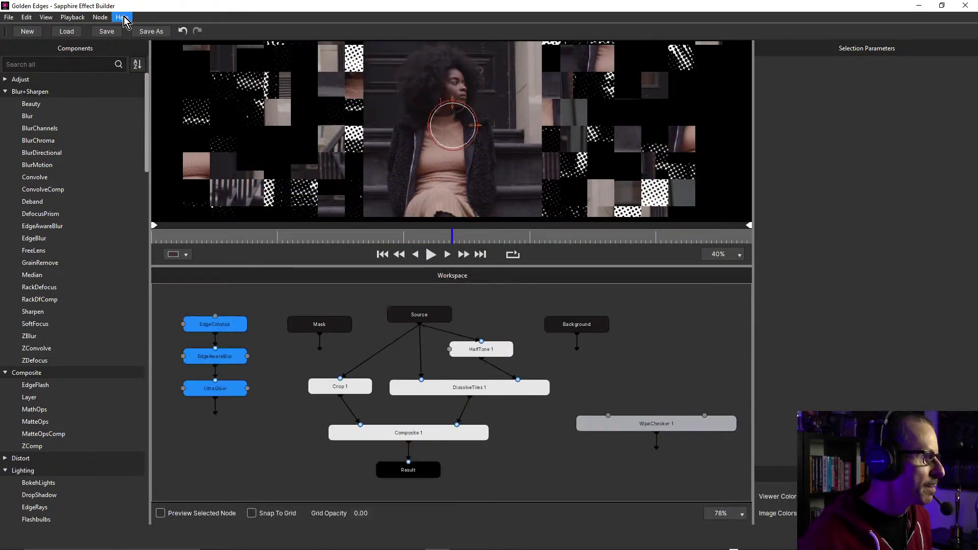
left_click(100, 18)
left_click(100, 18)
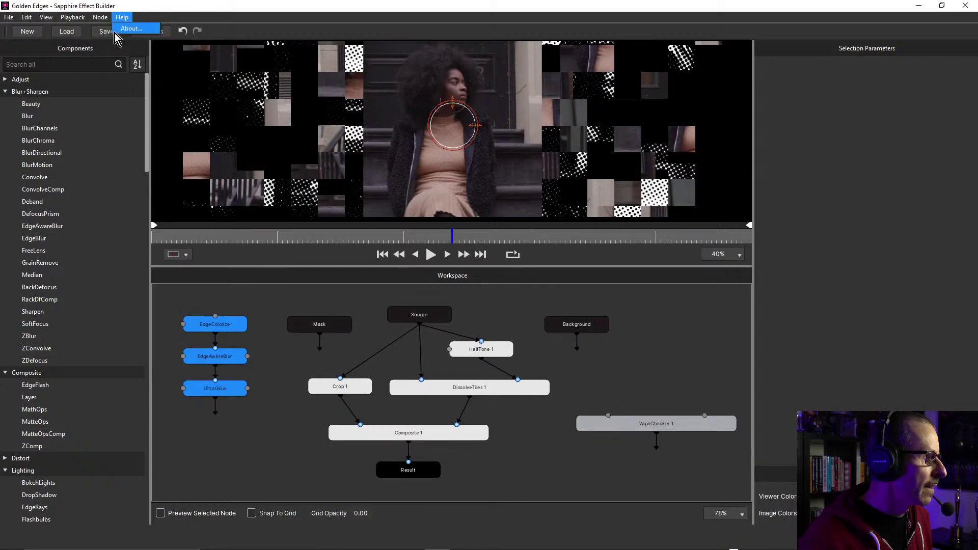
left_click(100, 18)
left_click(101, 18)
Move Source further up above the other nodes and select the EdgeColorize, EdgeAwareBlur and UltraGlow nodes together
left_click_drag(271, 332, 379, 357)
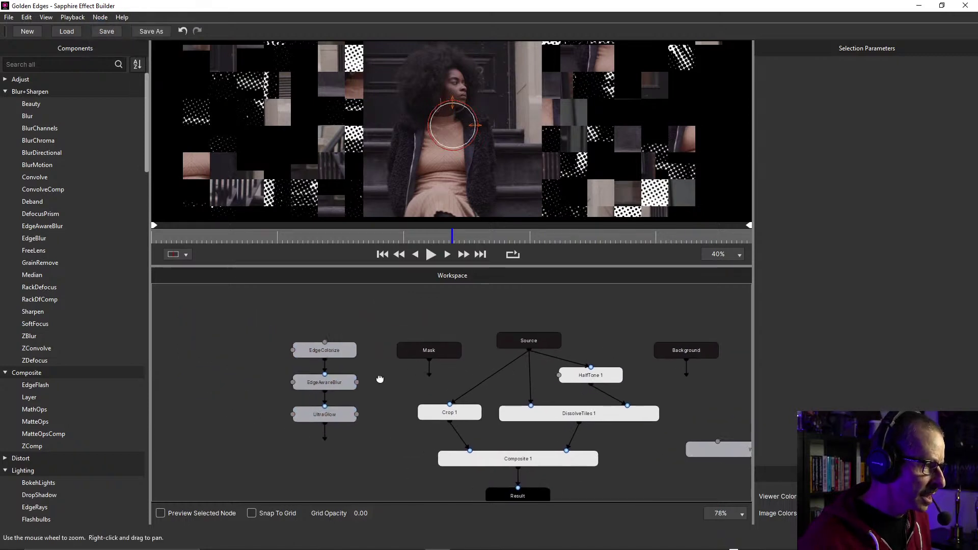
left_click_drag(257, 320, 334, 431)
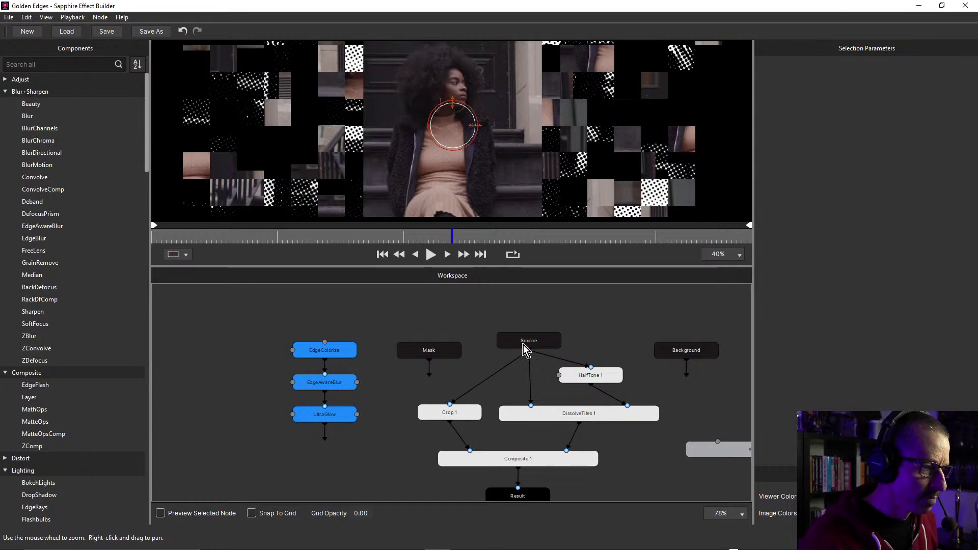
left_click_drag(526, 342, 527, 319)
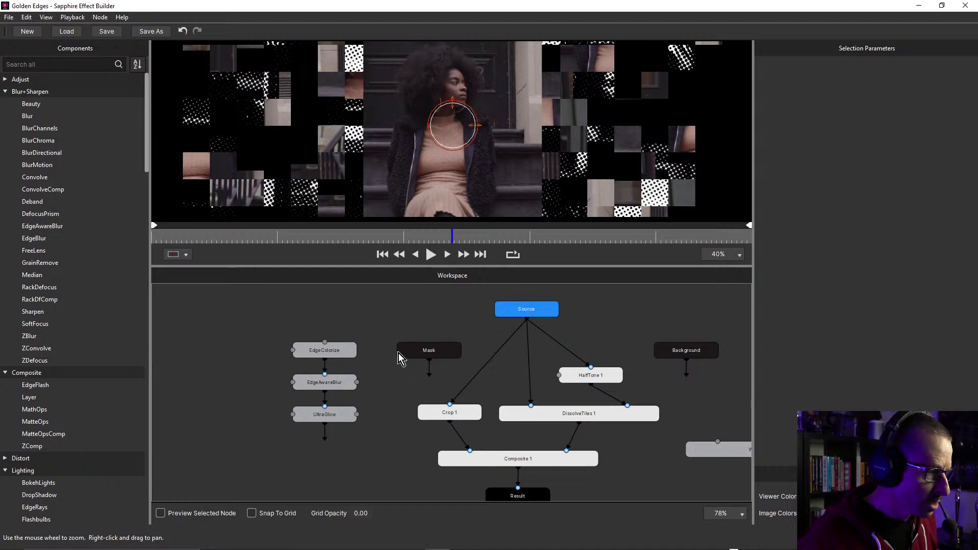
left_click_drag(373, 337, 328, 443)
scroll(377, 378, "up", 3)
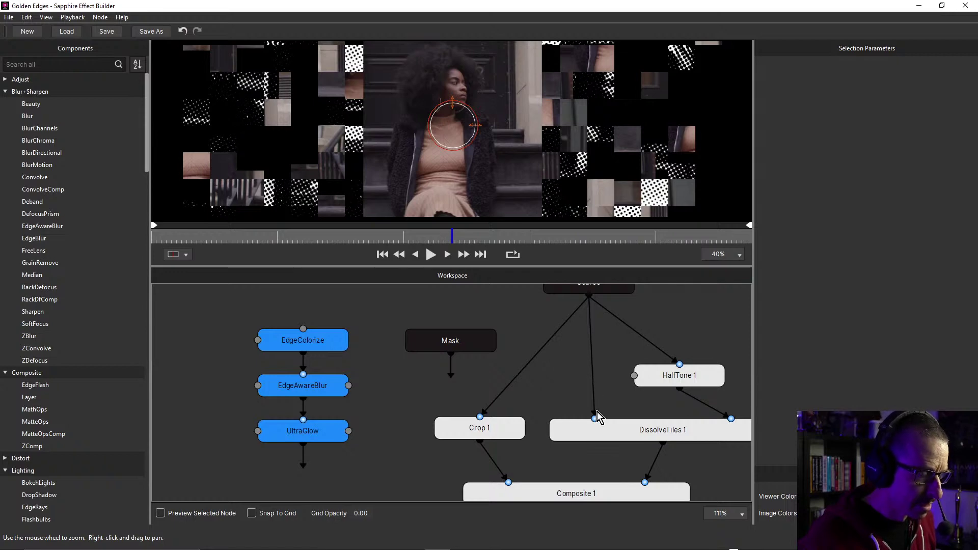
scroll(554, 379, "down", 4)
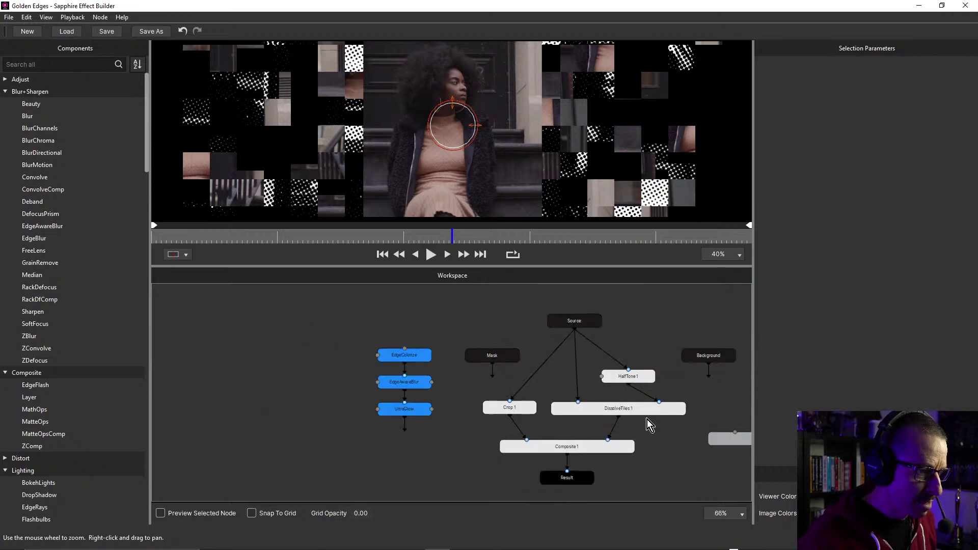
Move Crop, DissolveTiles, Composite and Result down together to open space beneath Source and HalfTone
left_click_drag(647, 425, 574, 382)
left_click_drag(398, 341, 573, 441)
left_click_drag(541, 349, 543, 389)
left_click(552, 365)
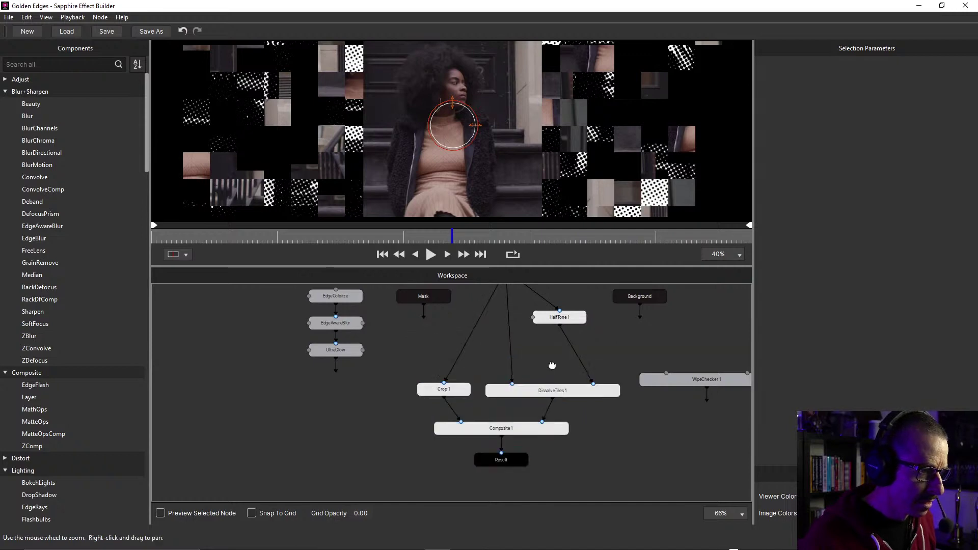
Move the Background and Mask nodes to the far side of the graph, stacked away from the EdgeColorize chain
left_click_drag(555, 351, 590, 358)
left_click_drag(626, 327, 189, 304)
left_click(412, 329)
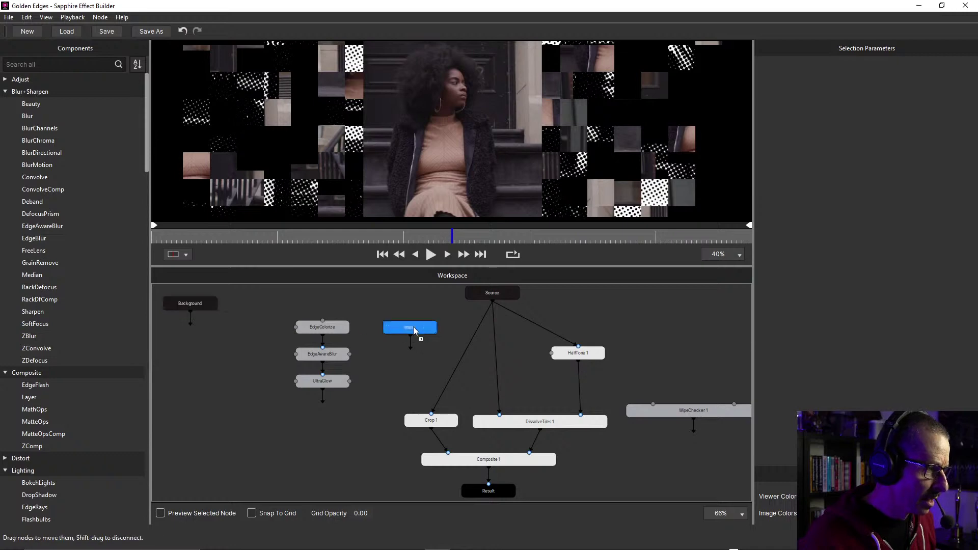
left_click_drag(414, 330, 193, 350)
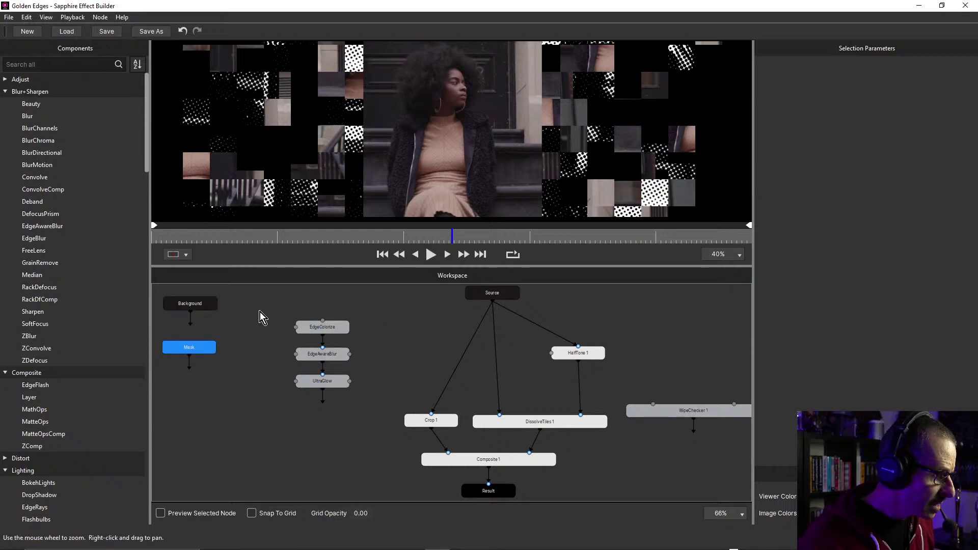
Place the EdgeColorize, EdgeAwareBlur and UltraGlow chain beneath Source and wire it between Source and the first input of DissolveTiles
left_click_drag(259, 310, 329, 400)
left_click_drag(334, 329, 535, 345)
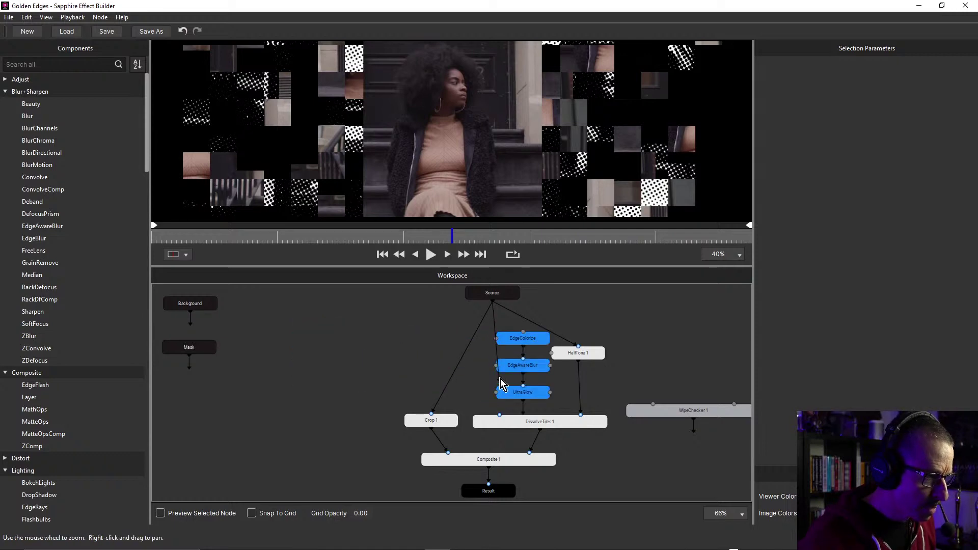
left_click_drag(500, 389, 518, 338)
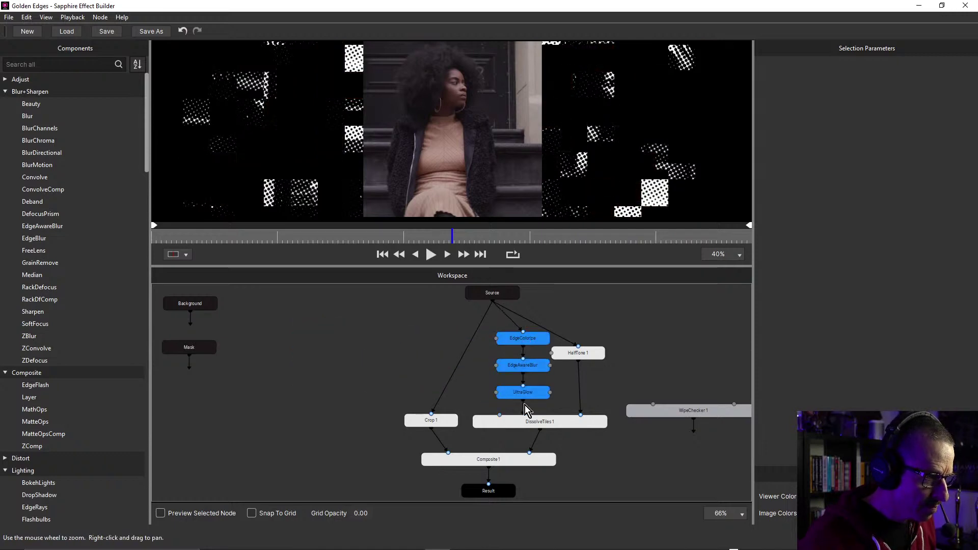
left_click_drag(524, 410, 502, 419)
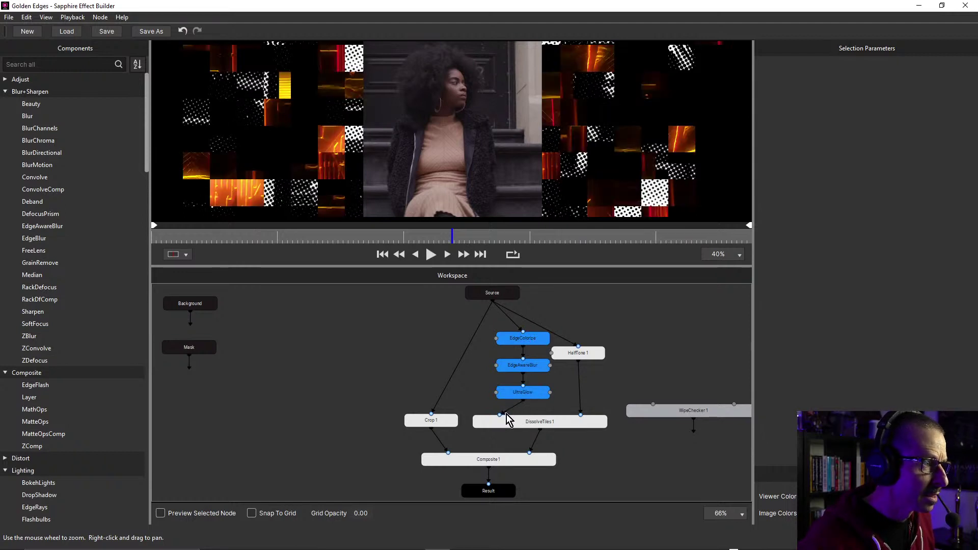
Align the EdgeColorize, EdgeAwareBlur and UltraGlow chain directly above the first DissolveTiles input and shift Crop farther away from it
left_click_drag(510, 266, 507, 317)
left_click_drag(533, 375, 514, 367)
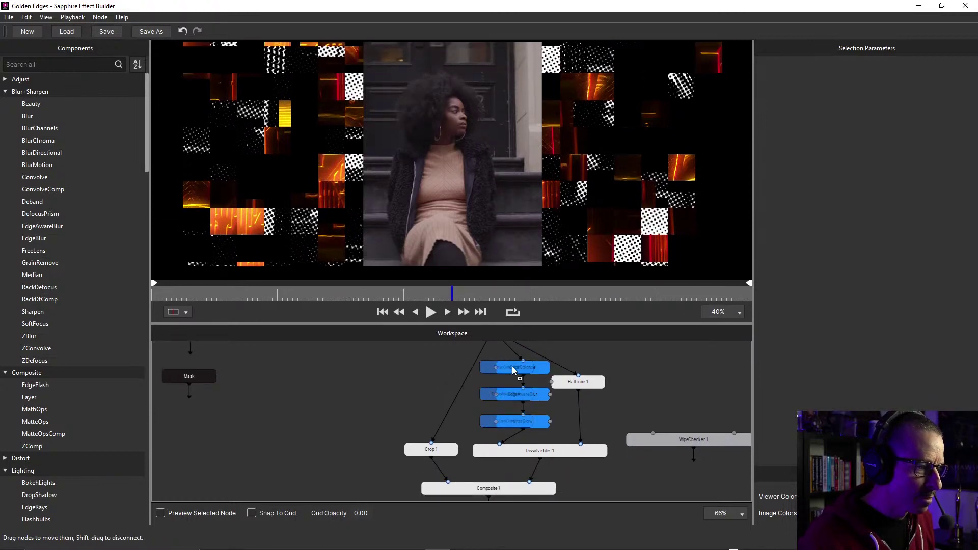
left_click_drag(431, 449, 413, 449)
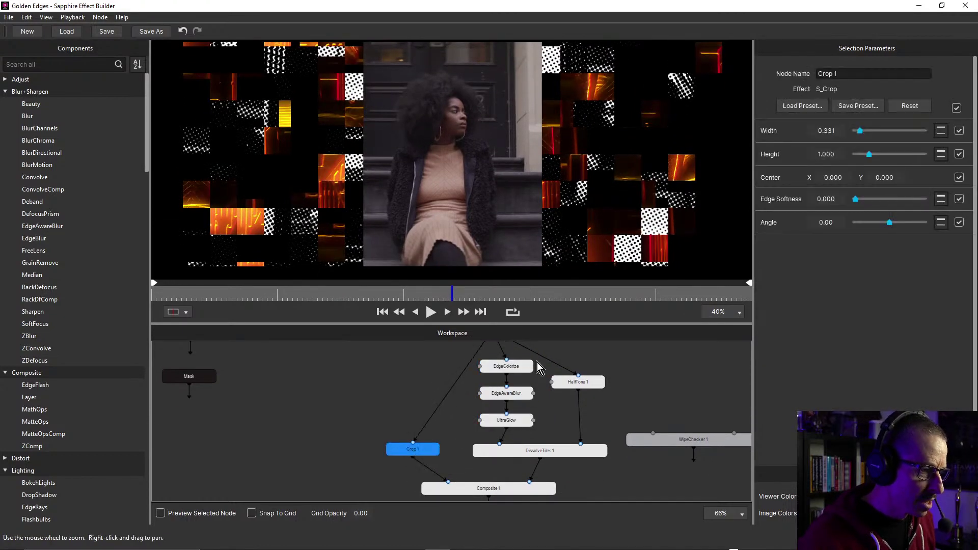
mouse_move(541, 362)
left_mouse_down()
mouse_move(524, 423)
mouse_move(526, 368)
left_mouse_up()
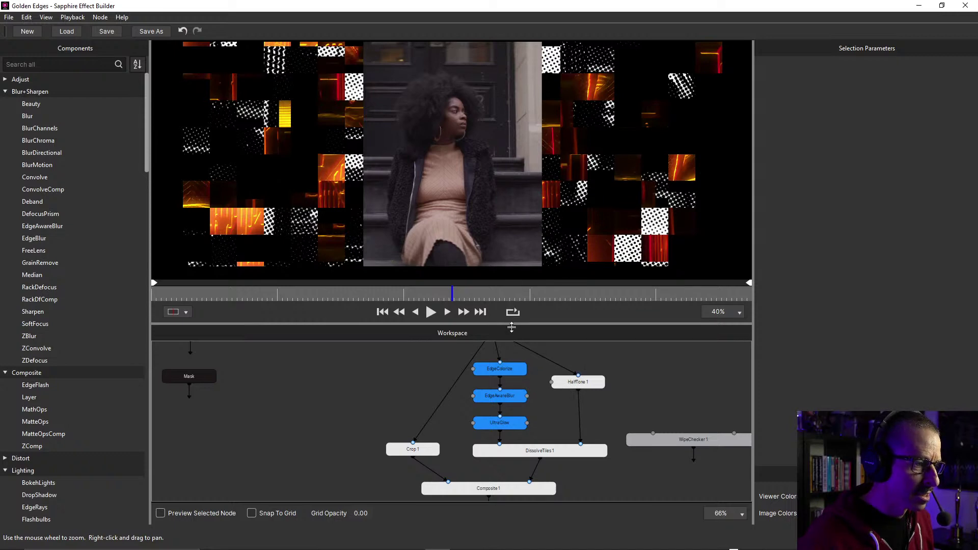
Enlarge the viewer and examine the composited look at several different frames of the timeline
left_click_drag(511, 325, 511, 403)
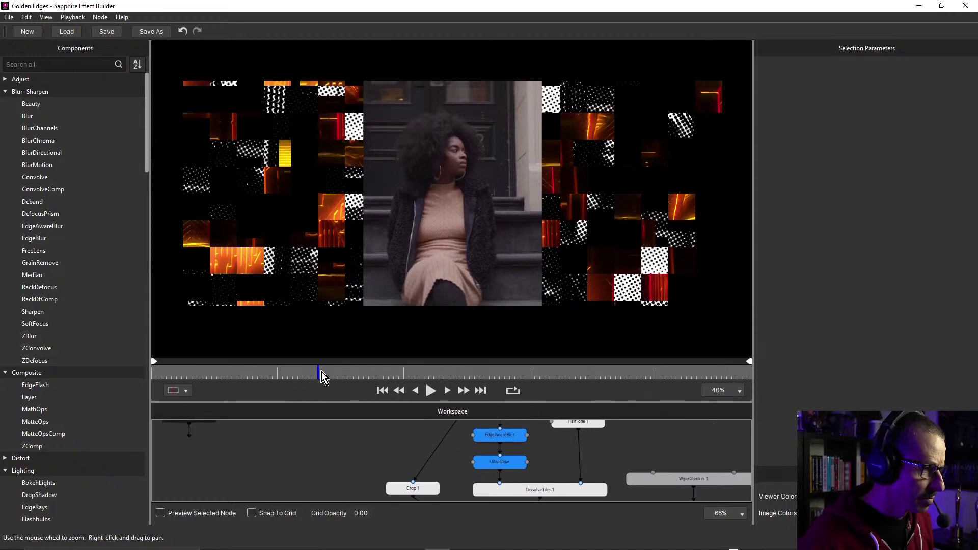
left_click(474, 376)
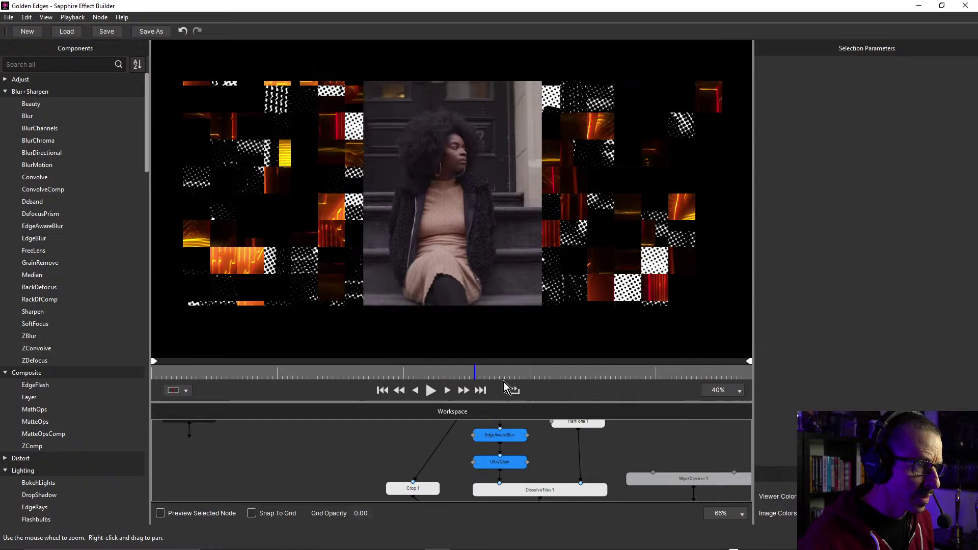
left_click(585, 376)
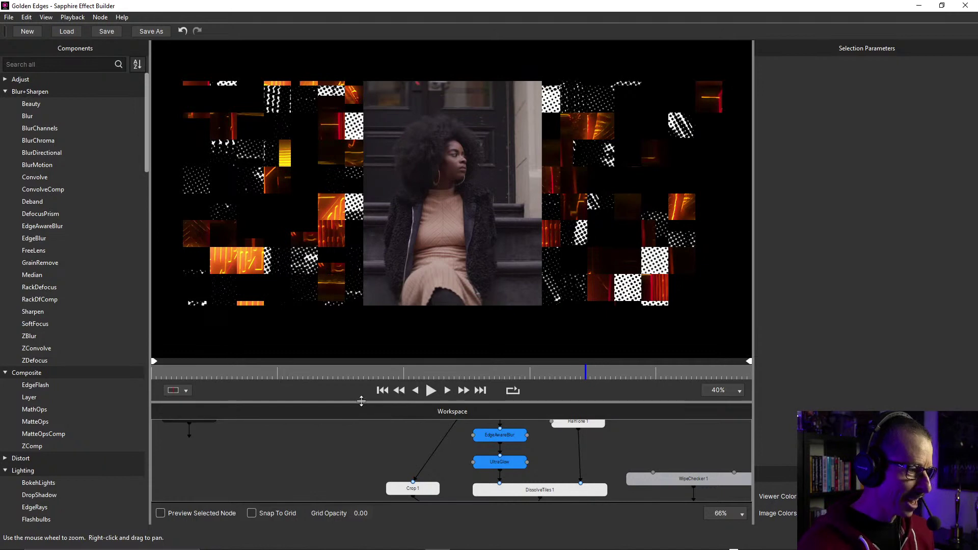
left_click_drag(361, 401, 383, 363)
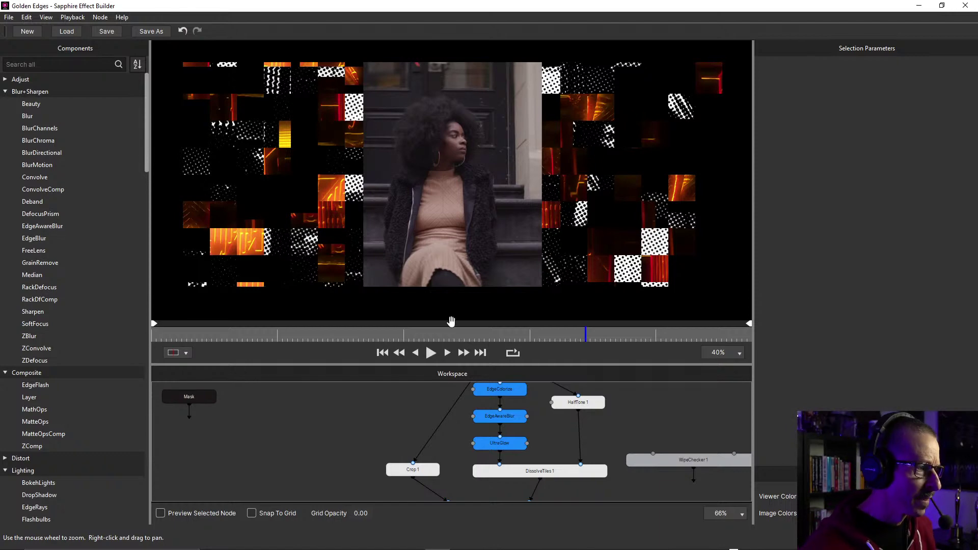
left_click_drag(390, 337, 430, 337)
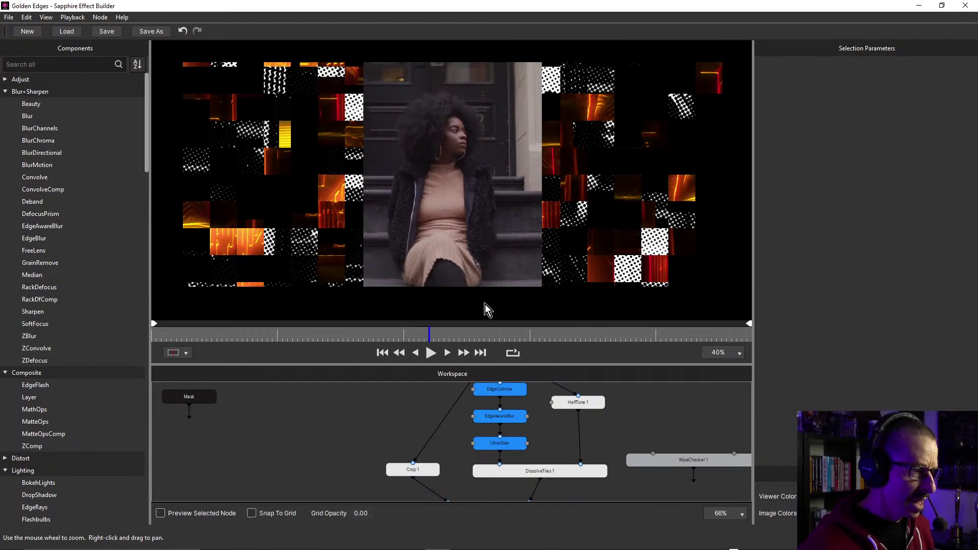
Set the Dissolve Percent of DissolveTiles to 0.495 after trying 0.000, and inspect the tiles beside the cropped source up close
left_click_drag(653, 418, 585, 387)
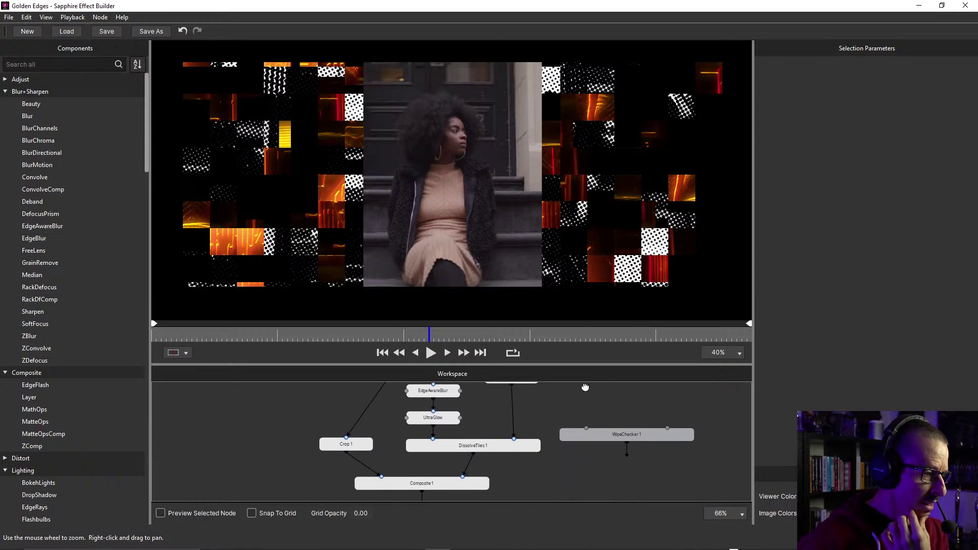
left_click(474, 448)
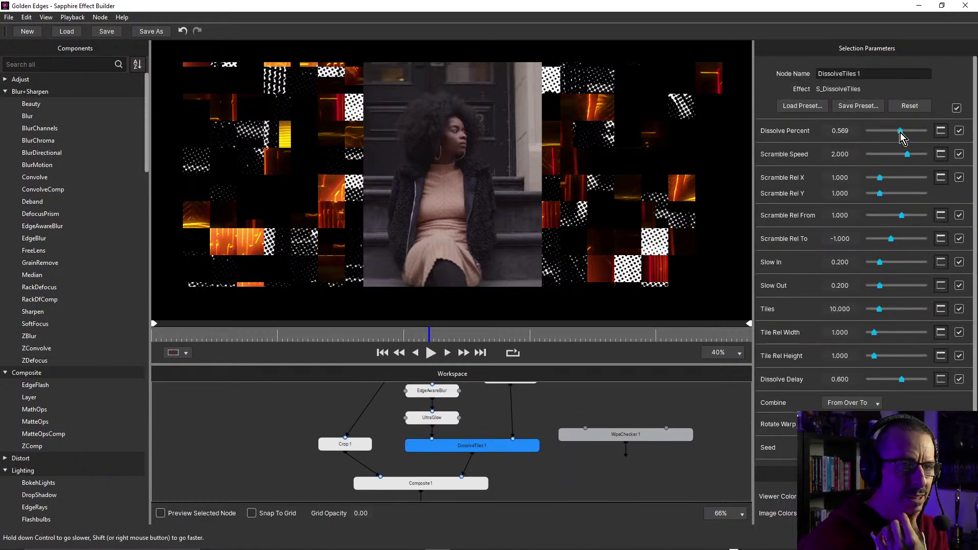
left_click_drag(900, 133, 863, 143)
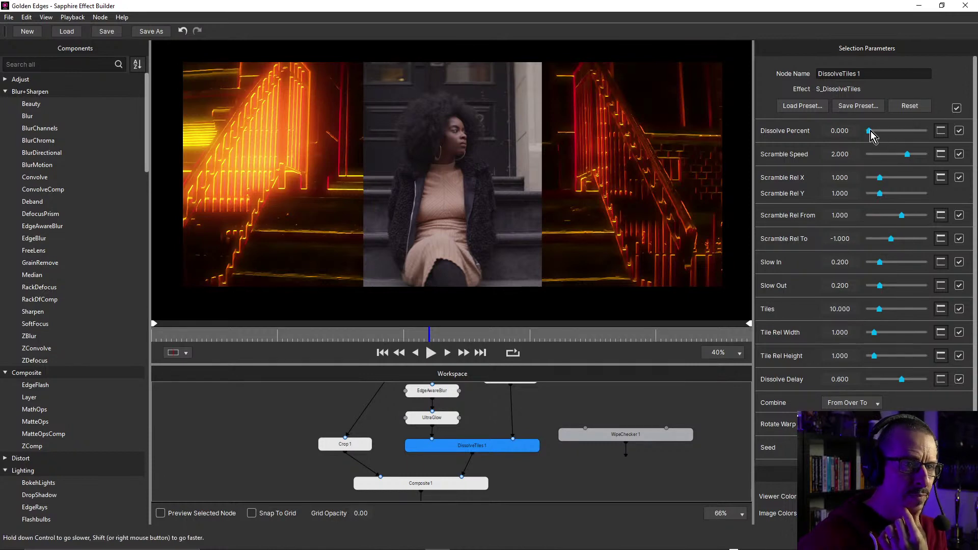
left_click_drag(869, 131, 893, 138)
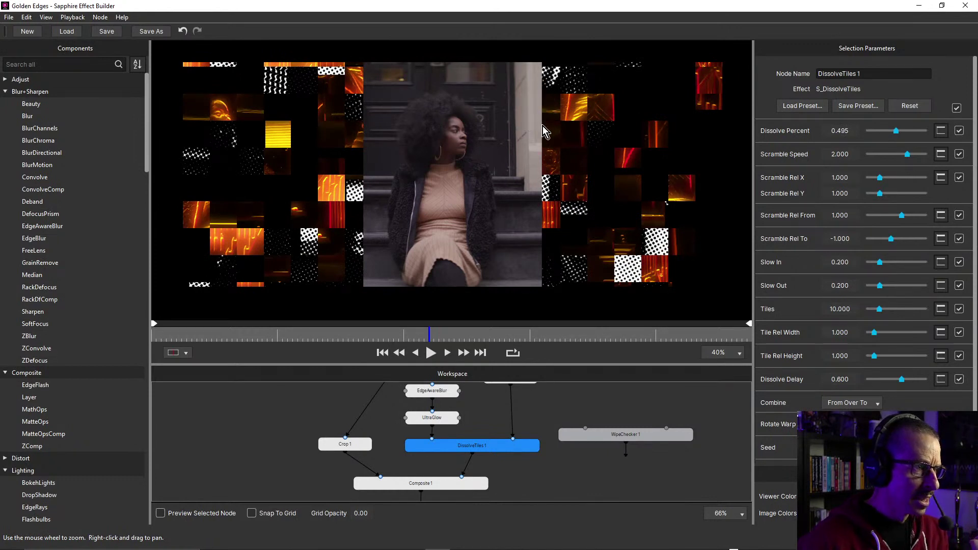
scroll(543, 126, "up", 5)
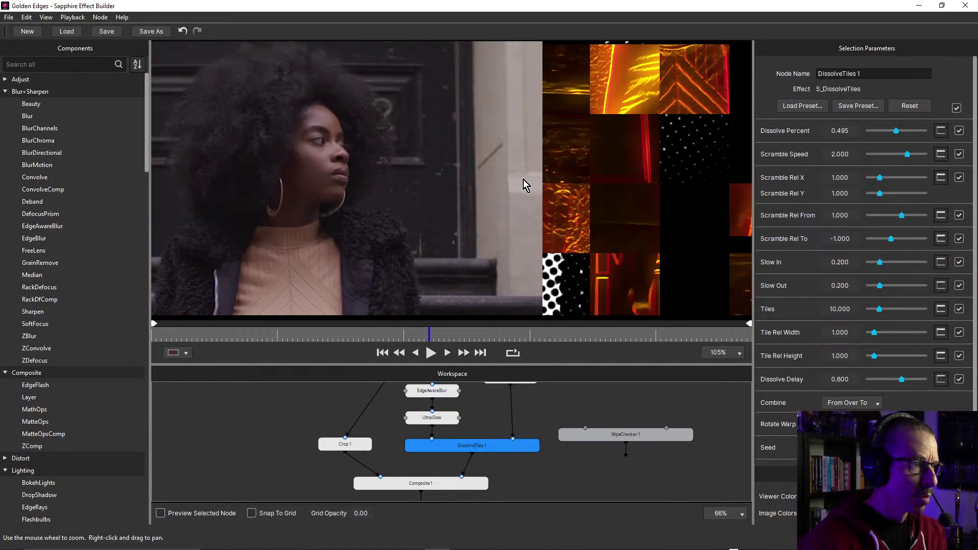
scroll(514, 145, "down", 5)
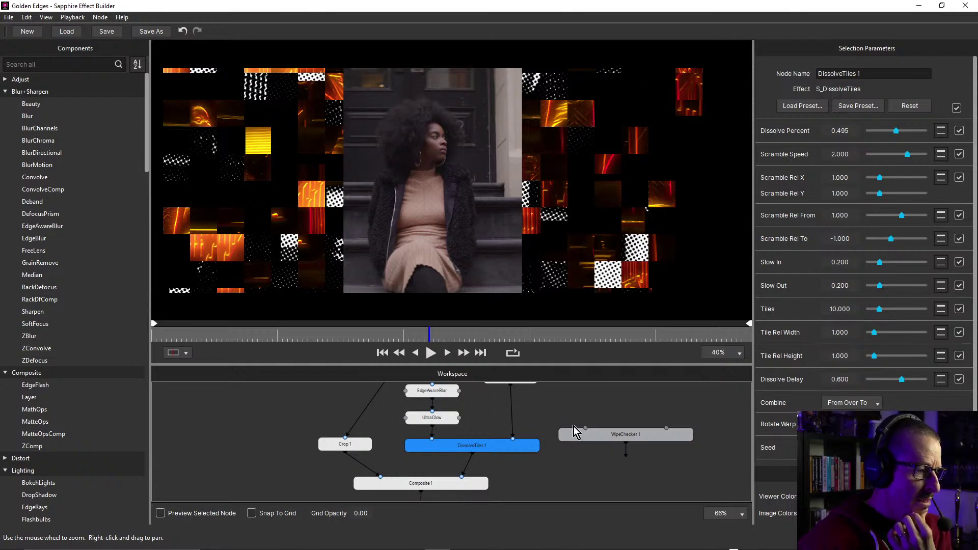
left_click_drag(552, 405, 540, 423)
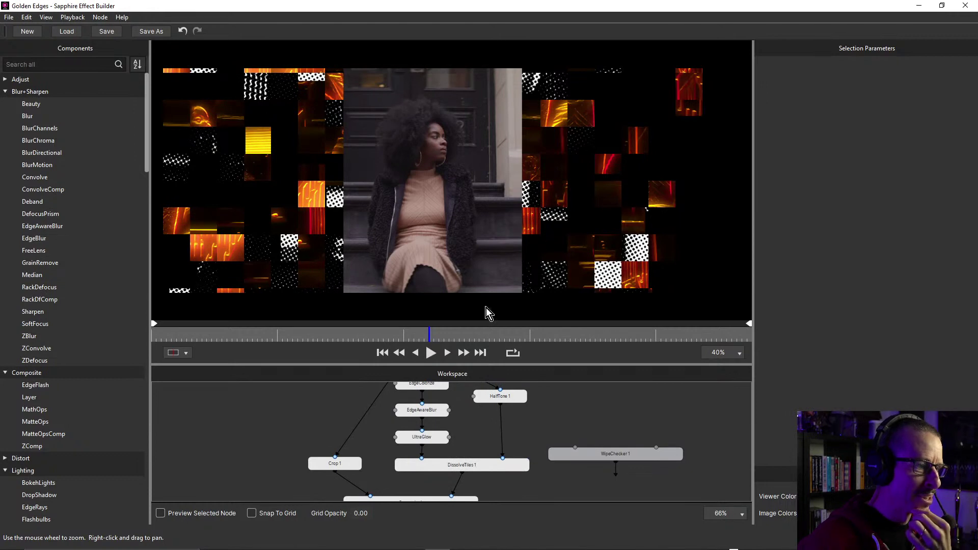
left_click_drag(465, 362, 463, 309)
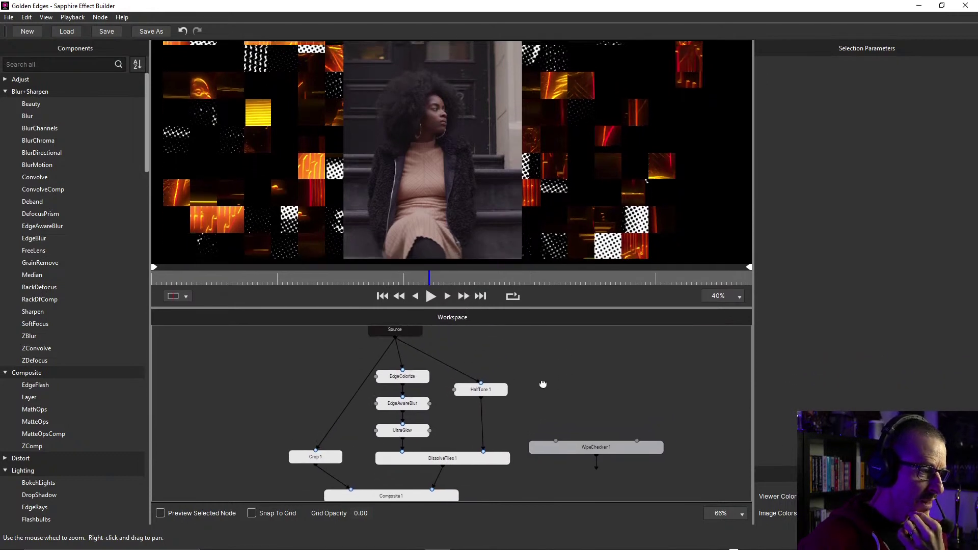
left_click_drag(568, 362, 545, 381)
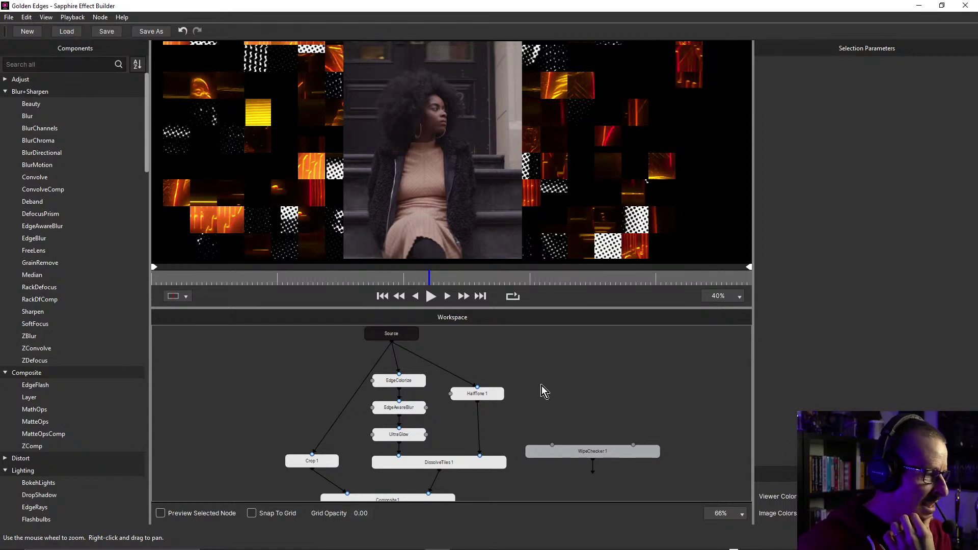
left_click_drag(534, 371, 528, 363)
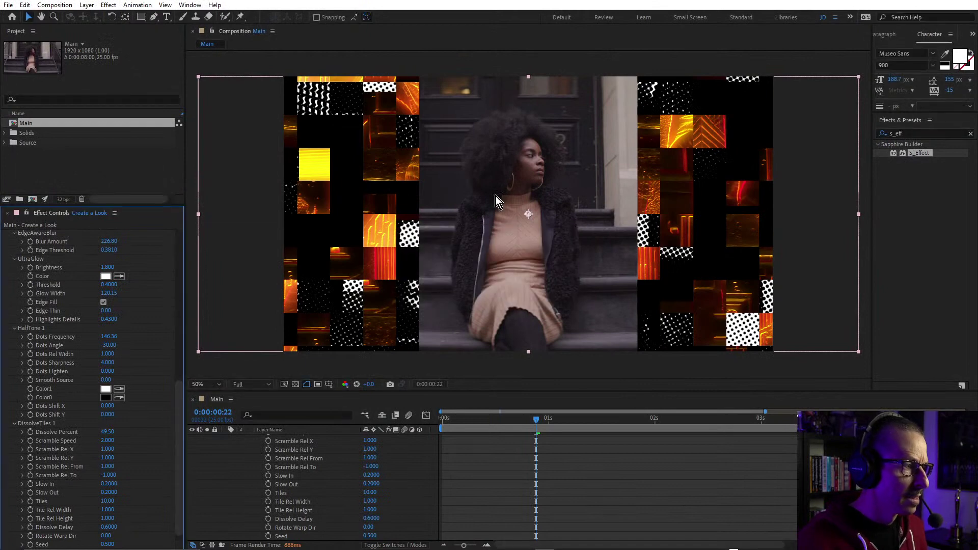
In After Effects, reopen the S_Effect of the Create a Look layer for editing in the Effect Builder
left_click_drag(181, 400, 188, 228)
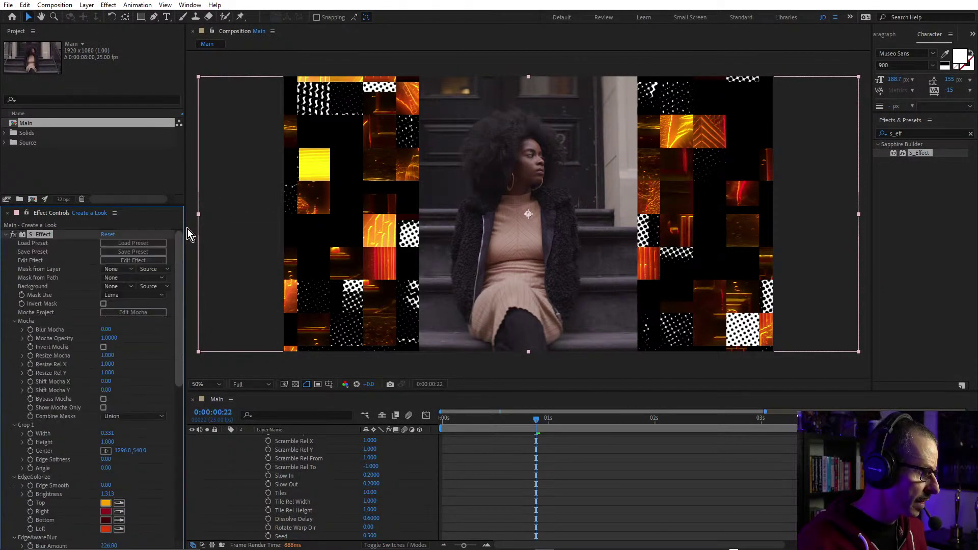
left_click(136, 263)
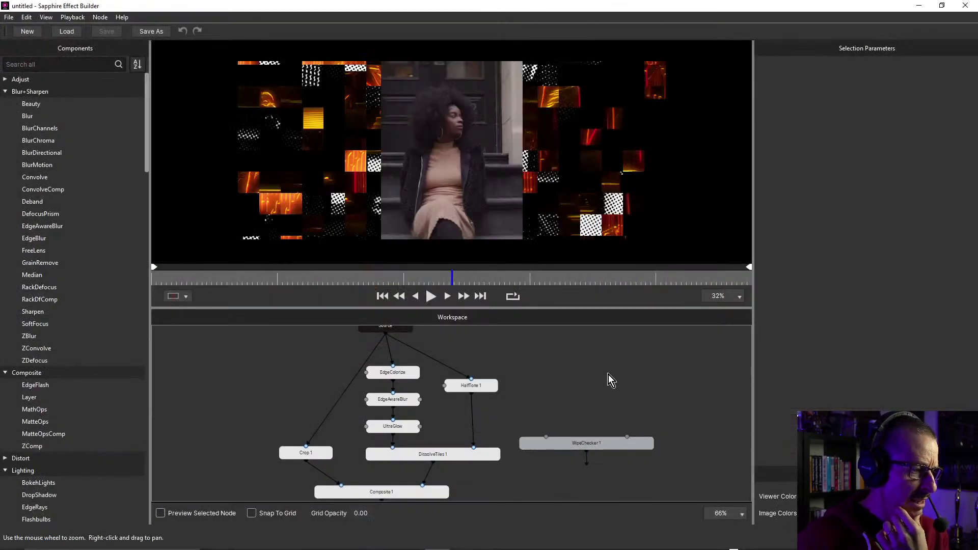
mouse_move(604, 376)
left_mouse_down()
mouse_move(581, 371)
mouse_move(591, 375)
mouse_move(585, 349)
mouse_move(607, 367)
left_mouse_up()
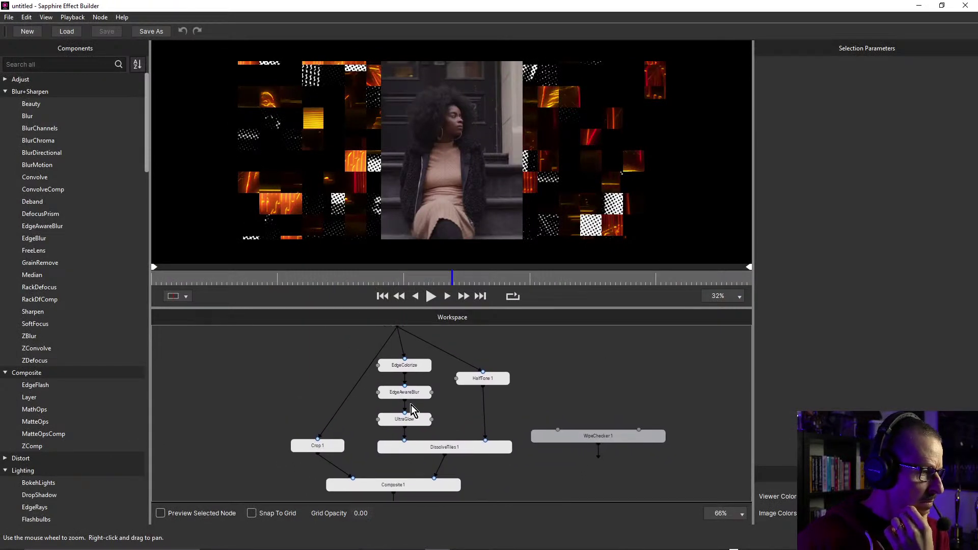
Move the Crop node up toward Source to open space between it and Composite
left_click(317, 448)
left_click_drag(329, 445, 321, 399)
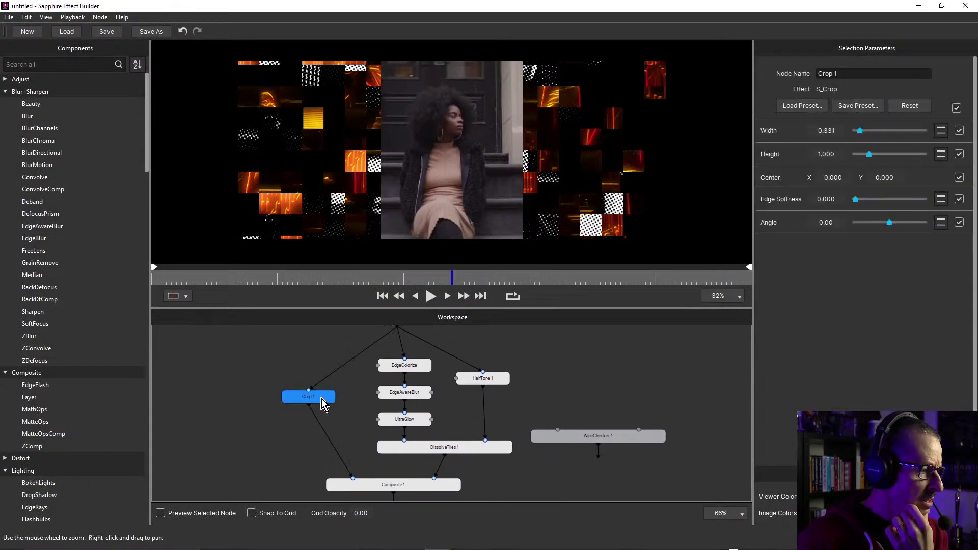
scroll(452, 126, "up", 2)
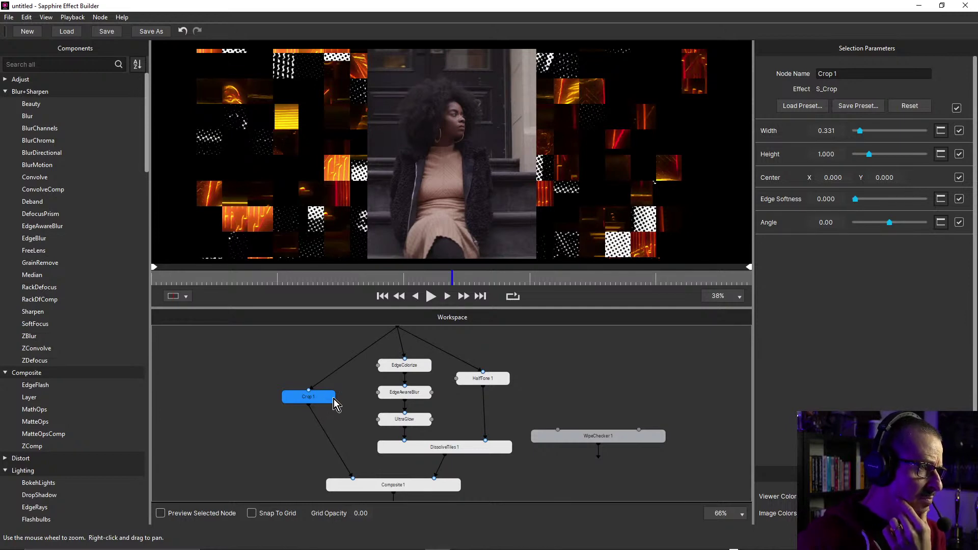
Insert a ParallaxStrips effect from the Distort category into the connection between Crop and Composite, centred beneath Crop
left_click(51, 64)
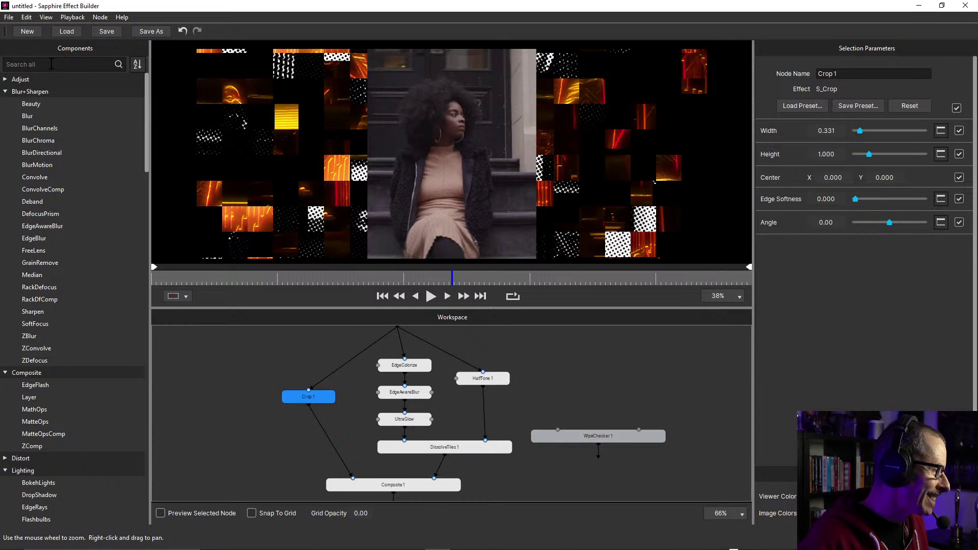
scroll(75, 164, "down", 4)
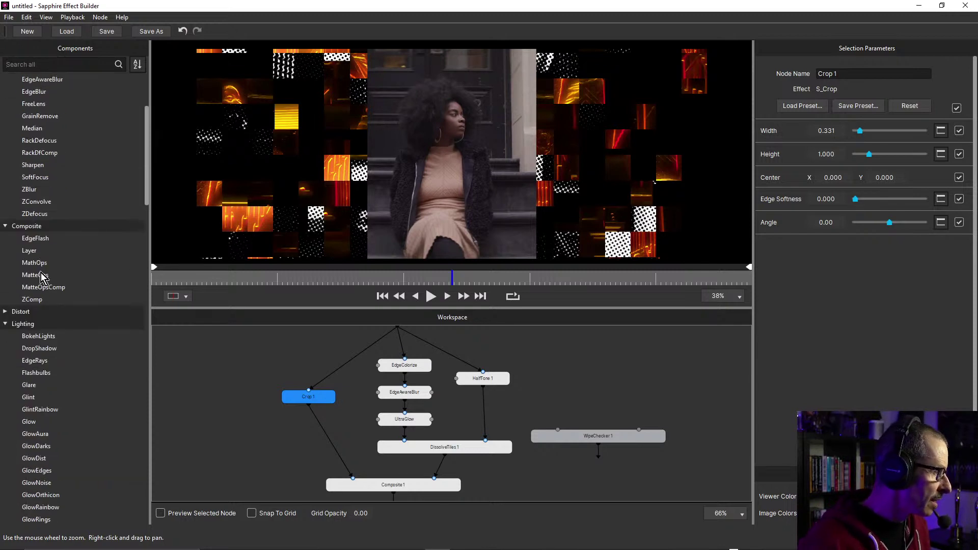
left_click(8, 312)
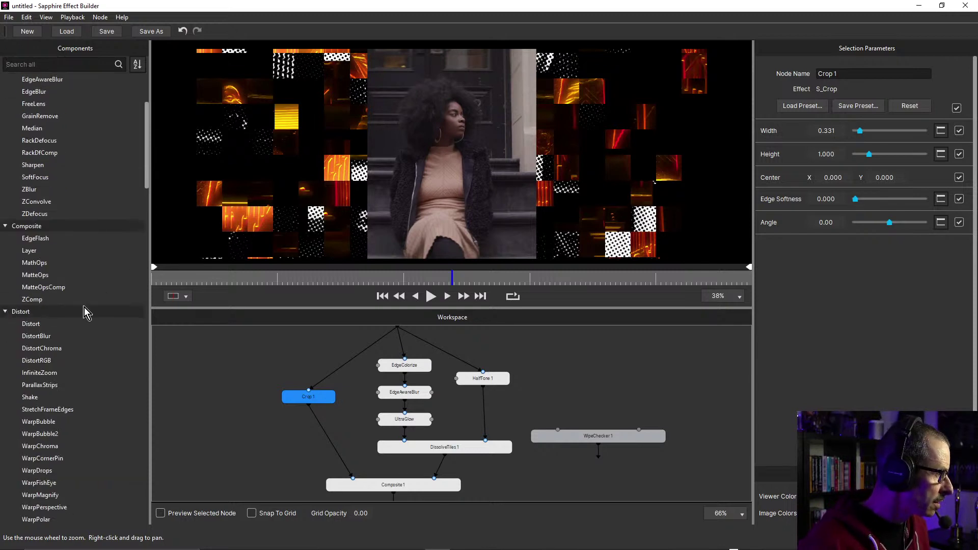
scroll(84, 307, "down", 3)
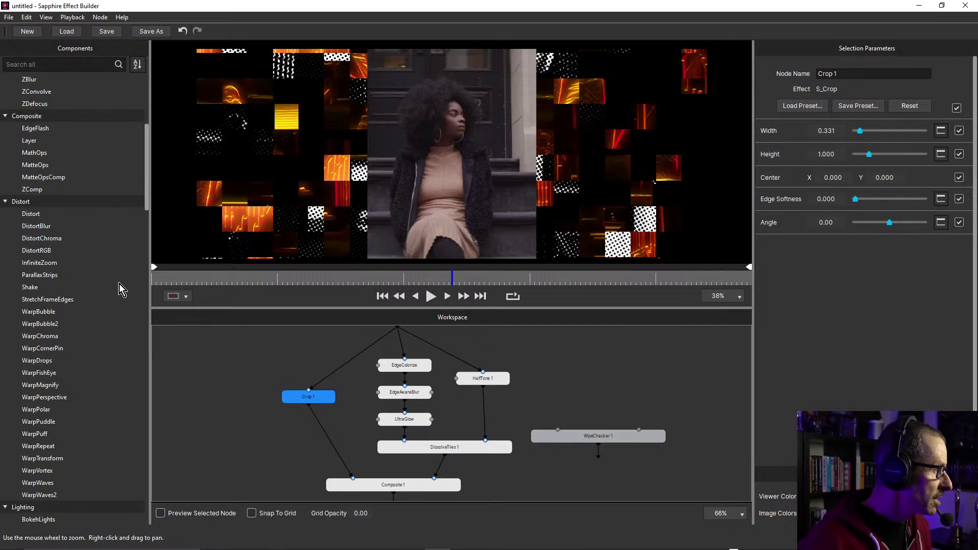
left_click_drag(40, 275, 320, 423)
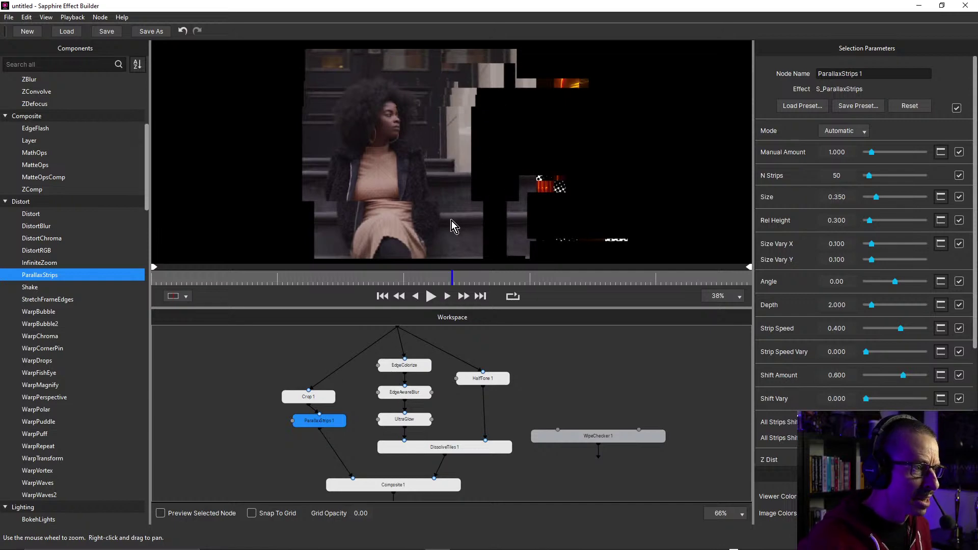
left_click_drag(332, 424, 328, 432)
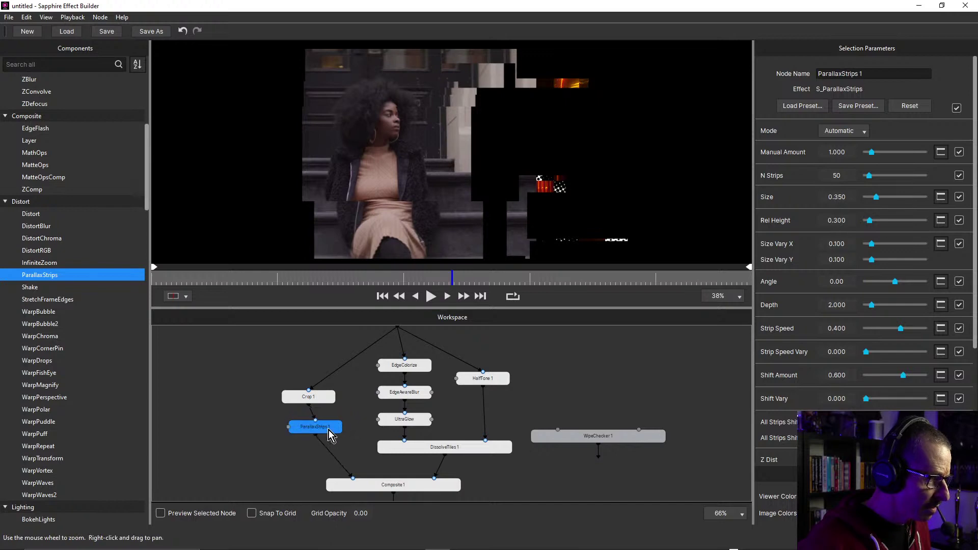
Switch the ParallaxStrips Mode to Manual and try a Manual Amount of 1.565
left_click(853, 132)
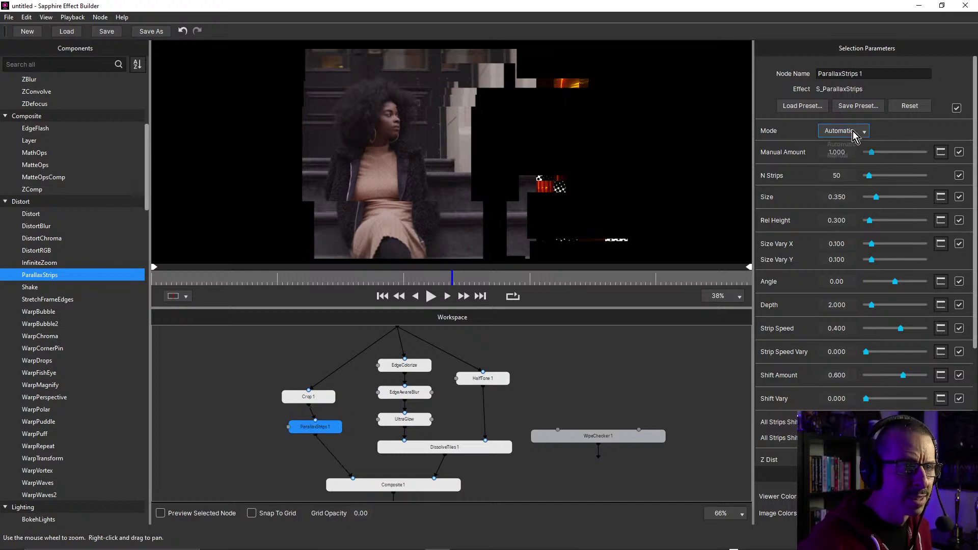
left_click(836, 154)
mouse_move(872, 152)
left_mouse_down()
mouse_move(906, 160)
mouse_move(872, 167)
left_mouse_up()
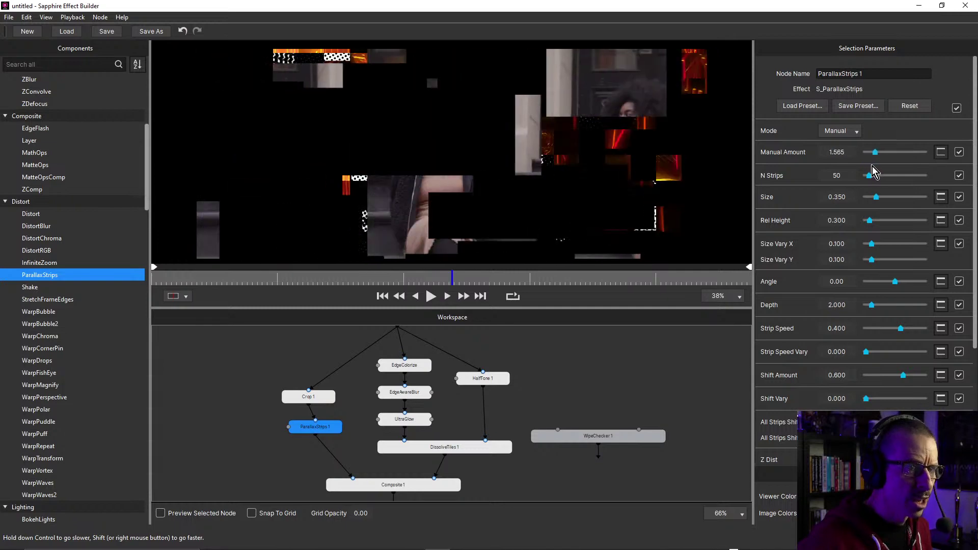
Open the ParallaxStrips presets and preview Fast and Shifty, Minimal Half Slide, Rain, Simply Upward and So Square, enlarging the preset list
left_click(803, 110)
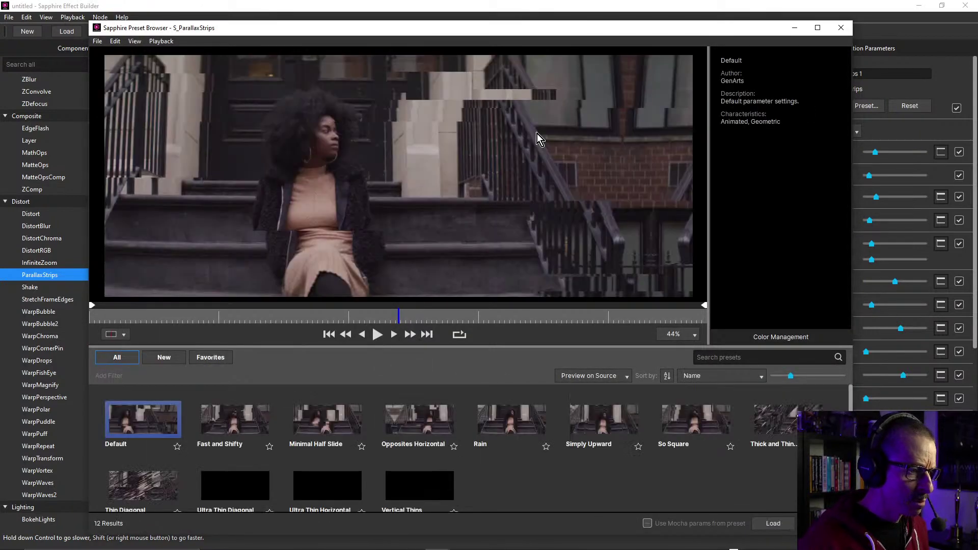
left_click(238, 423)
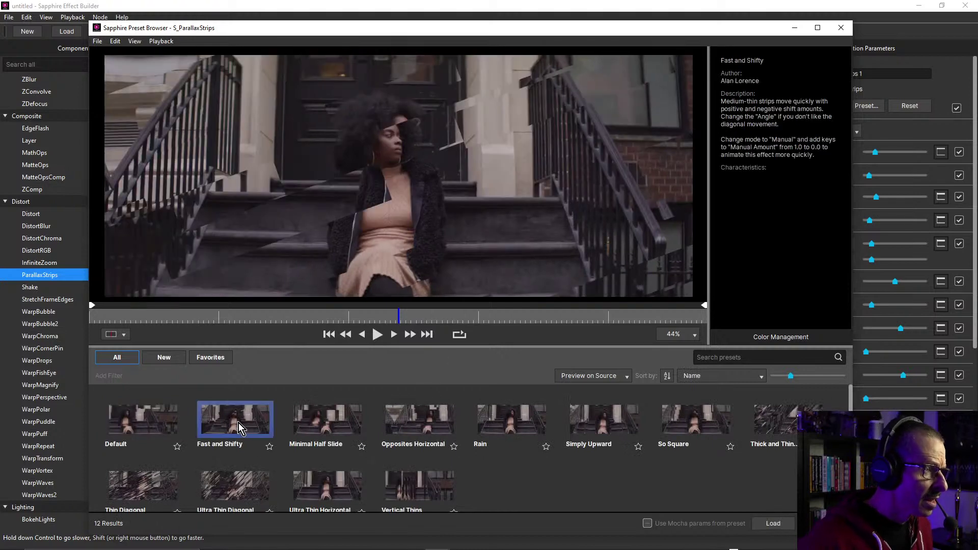
left_click(326, 419)
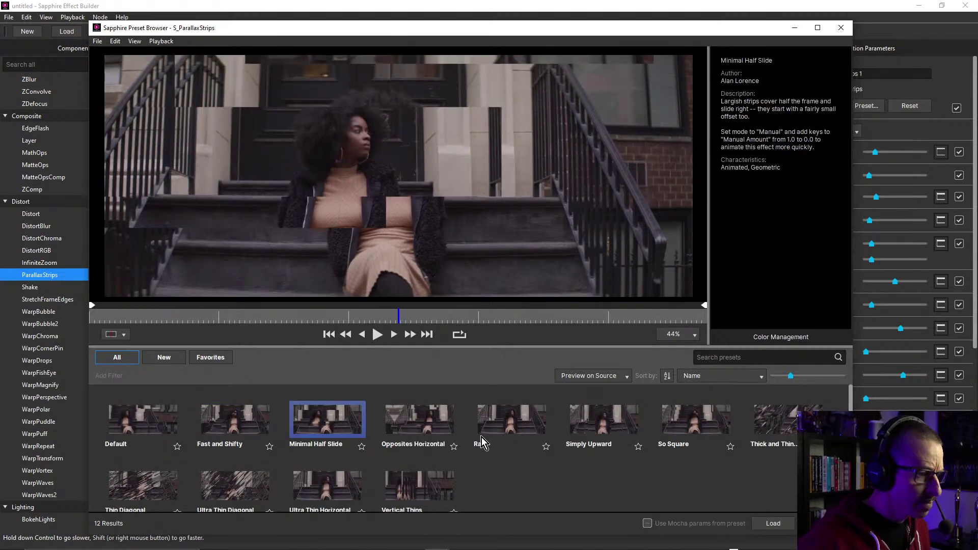
left_click(512, 417)
left_click(588, 422)
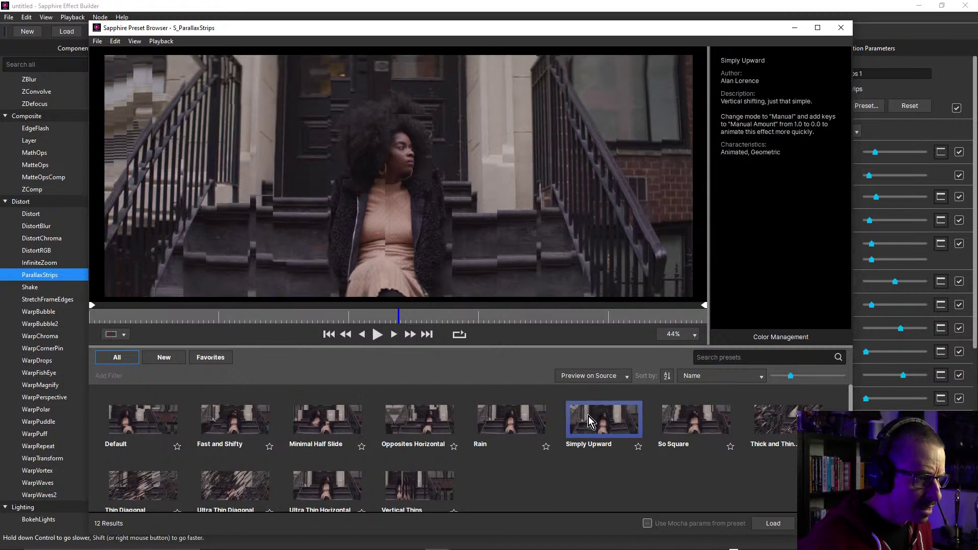
left_click(683, 416)
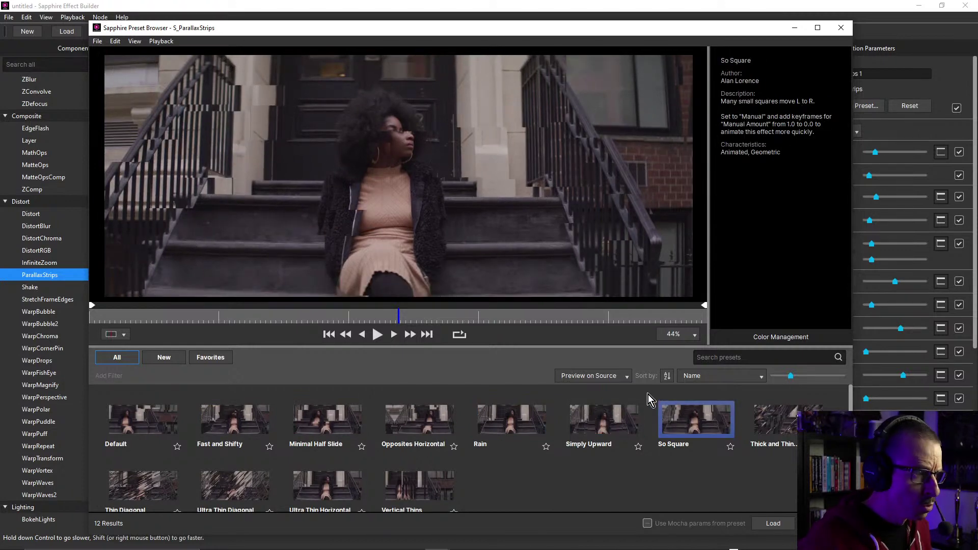
left_click_drag(522, 345, 522, 251)
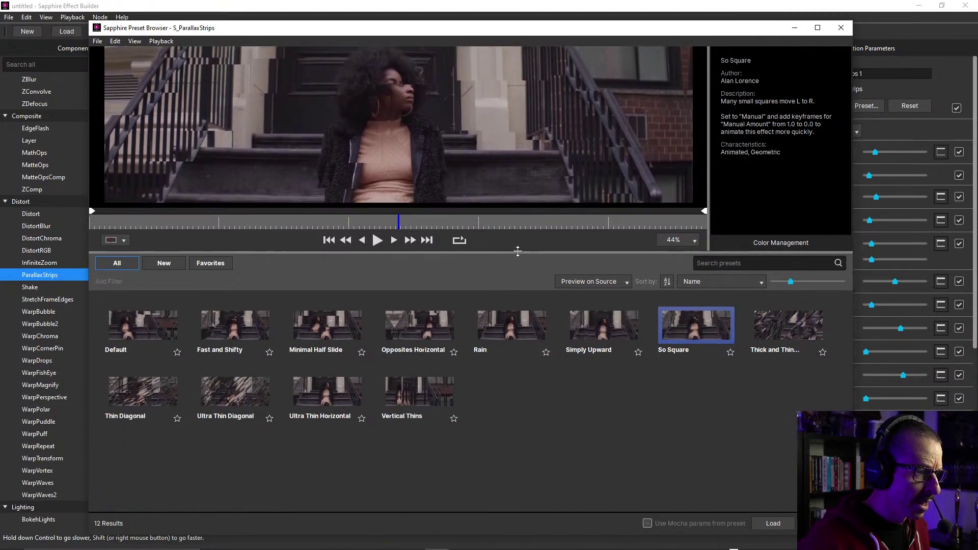
Preview the diagonal, Ultra Thin Horizontal and Vertical Thins presets, comparing Thin Diagonal with the others
left_click(779, 321)
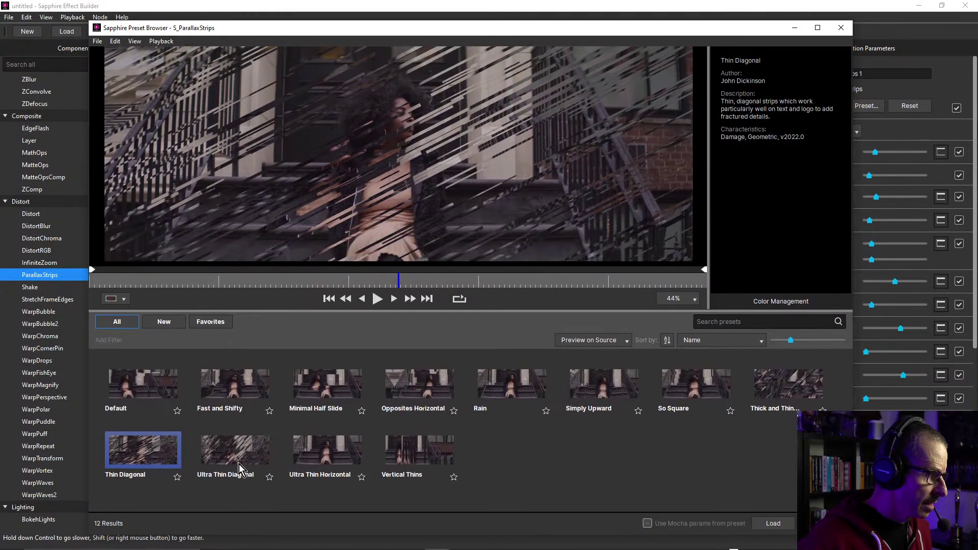
left_click(239, 449)
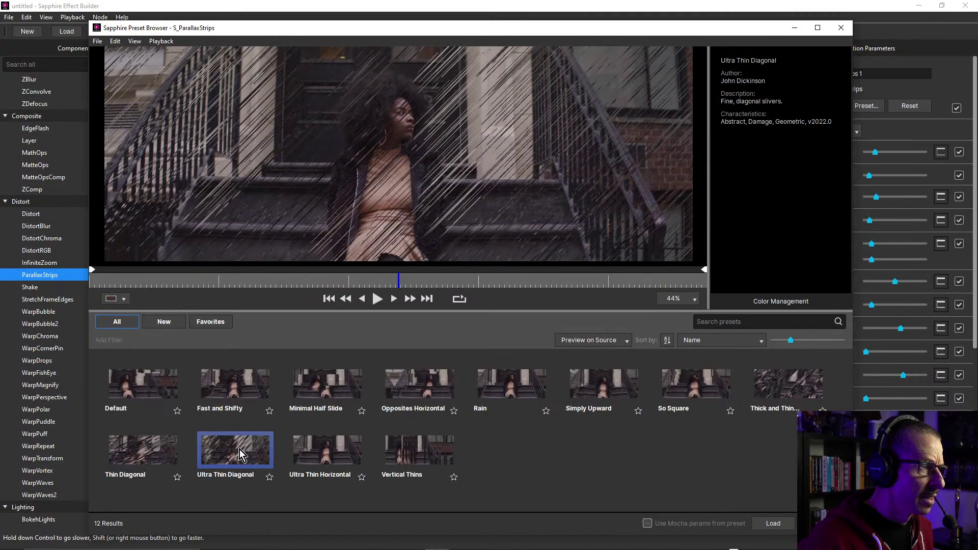
left_click(325, 444)
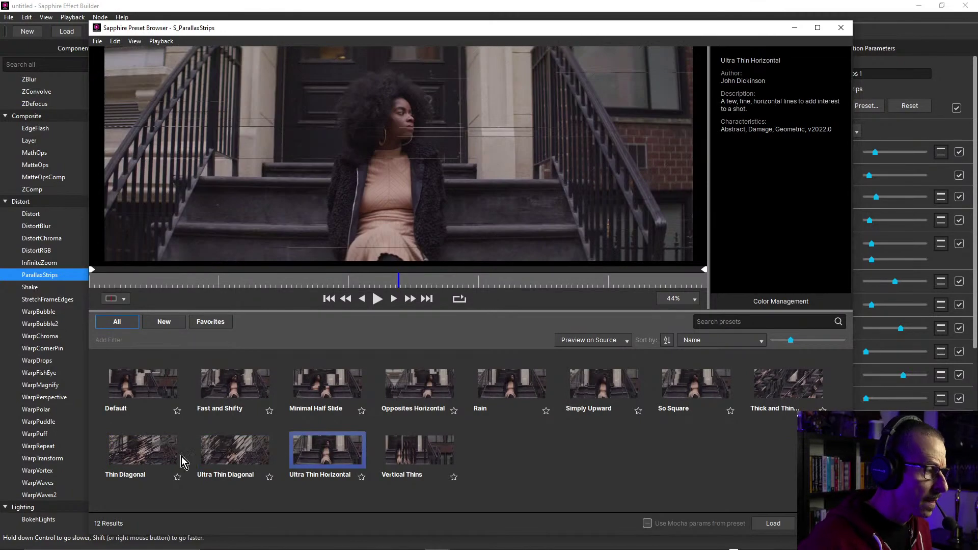
left_click(161, 442)
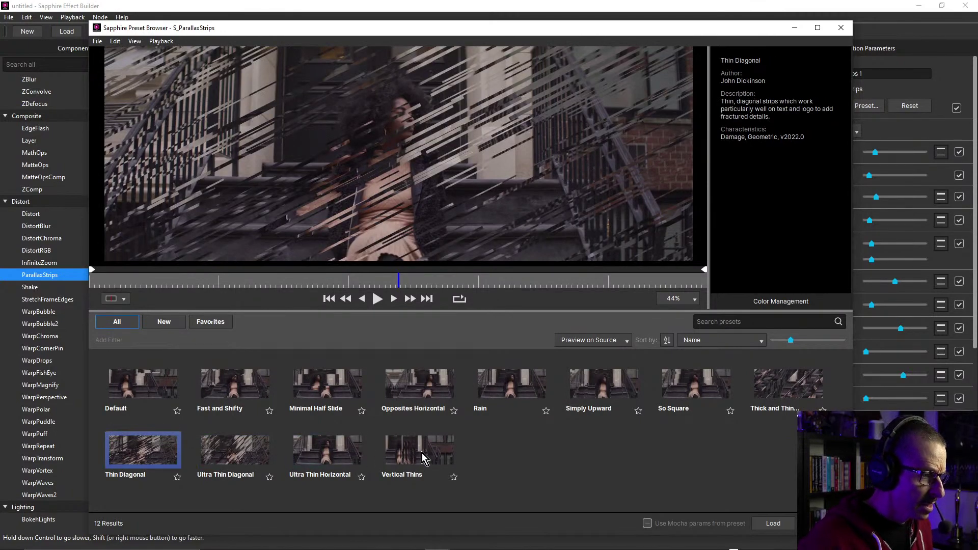
left_click(422, 454)
left_click(164, 447)
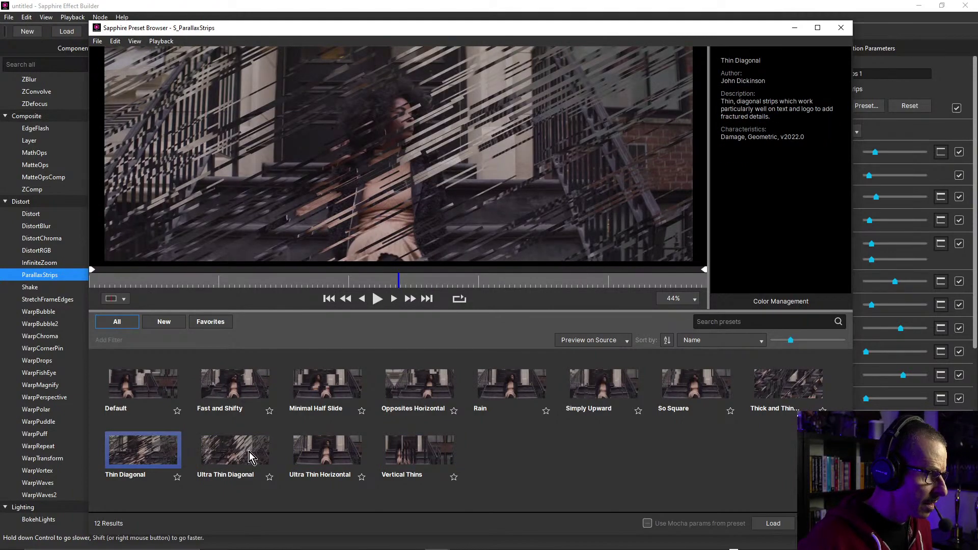
left_click(450, 448)
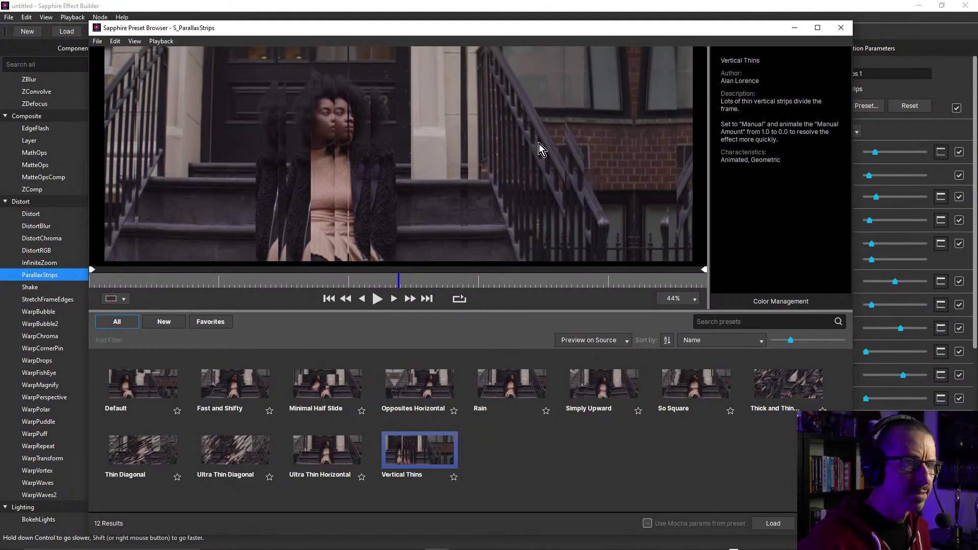
Load the Thin Diagonal preset into ParallaxStrips and inspect the strips over the cropped source and tiles up close
left_click(137, 449)
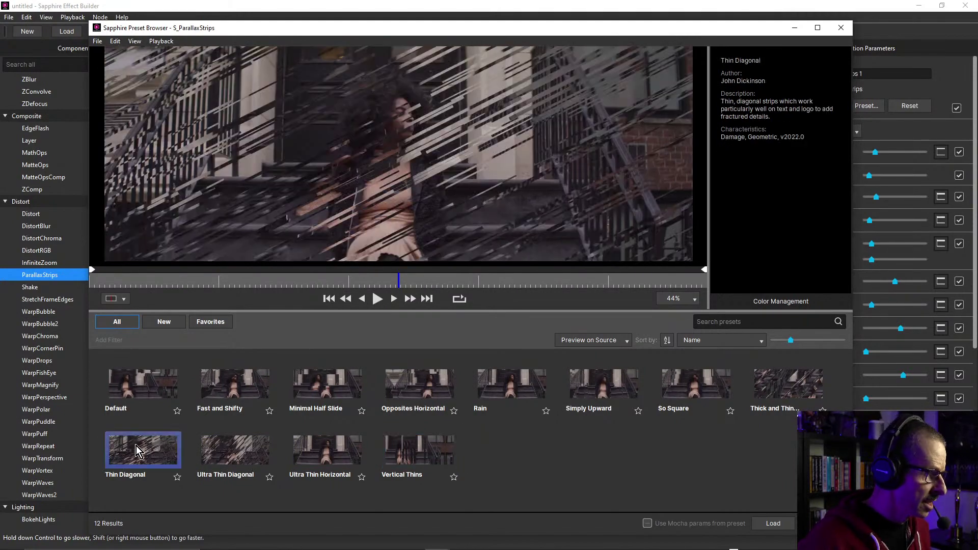
left_click(773, 523)
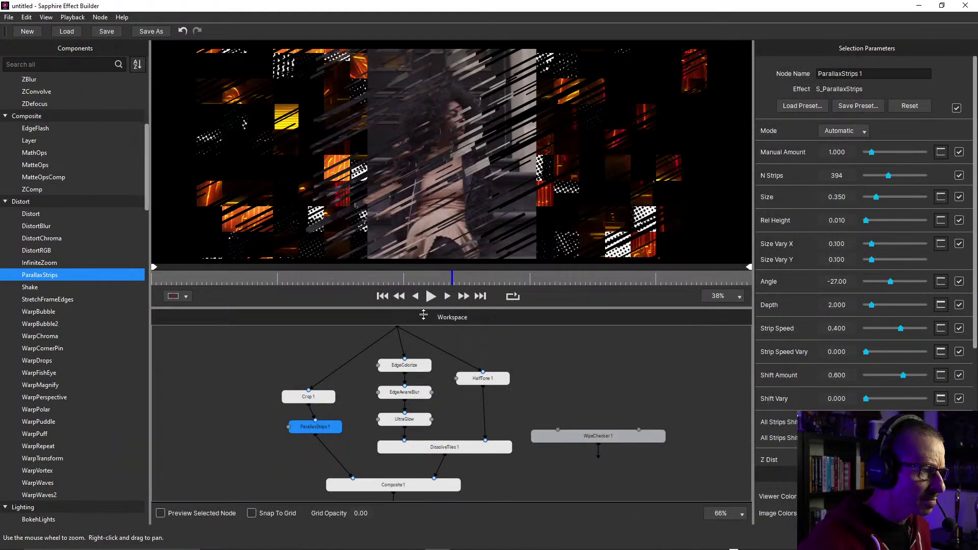
left_click_drag(423, 309, 424, 409)
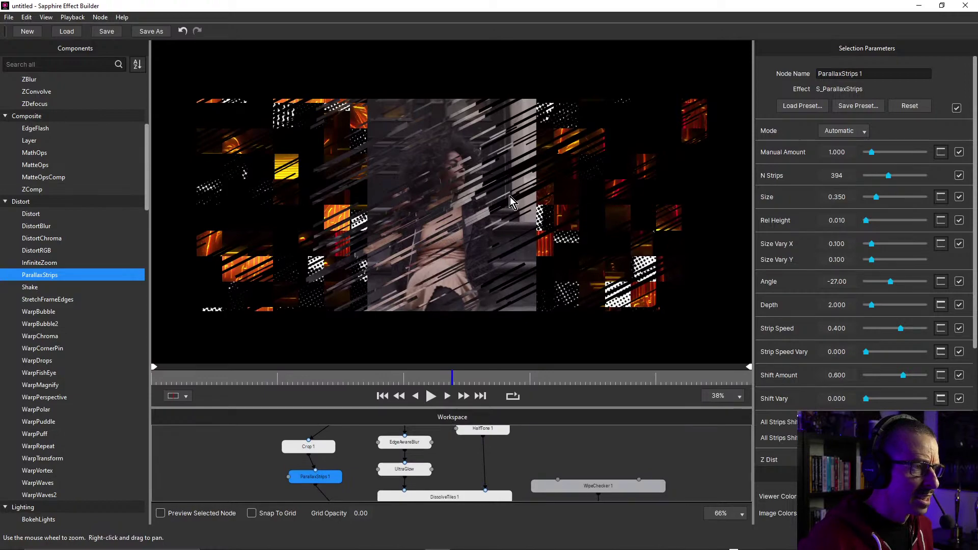
scroll(510, 197, "up", 3)
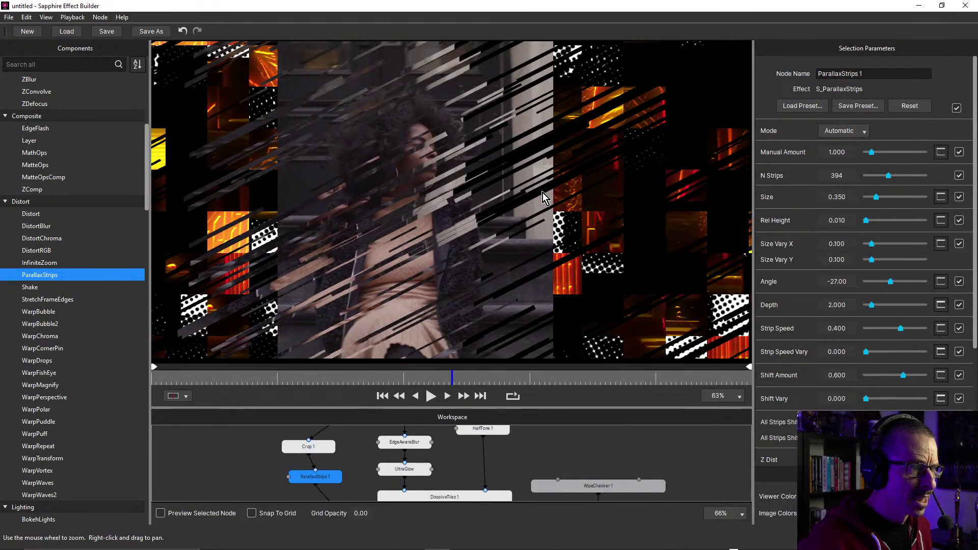
scroll(542, 193, "up", 2)
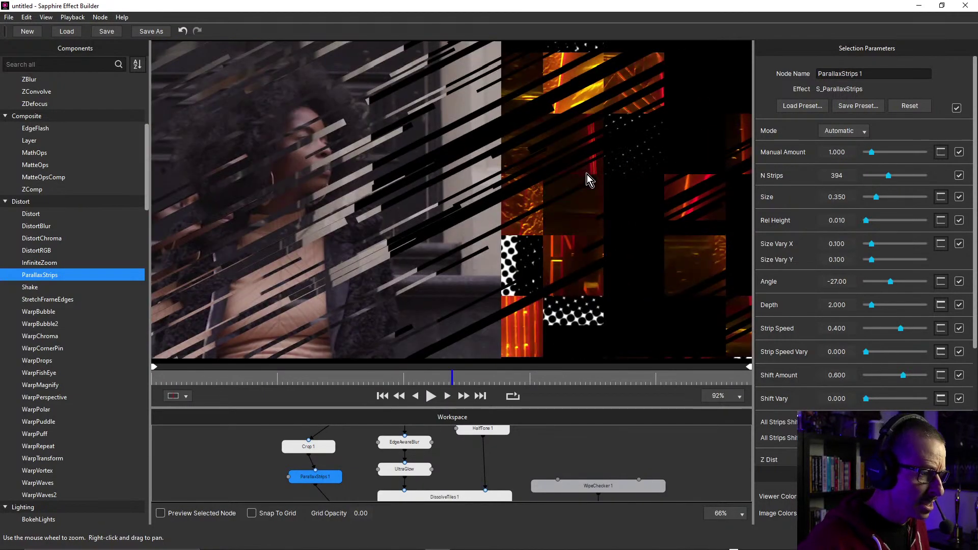
scroll(587, 174, "down", 3)
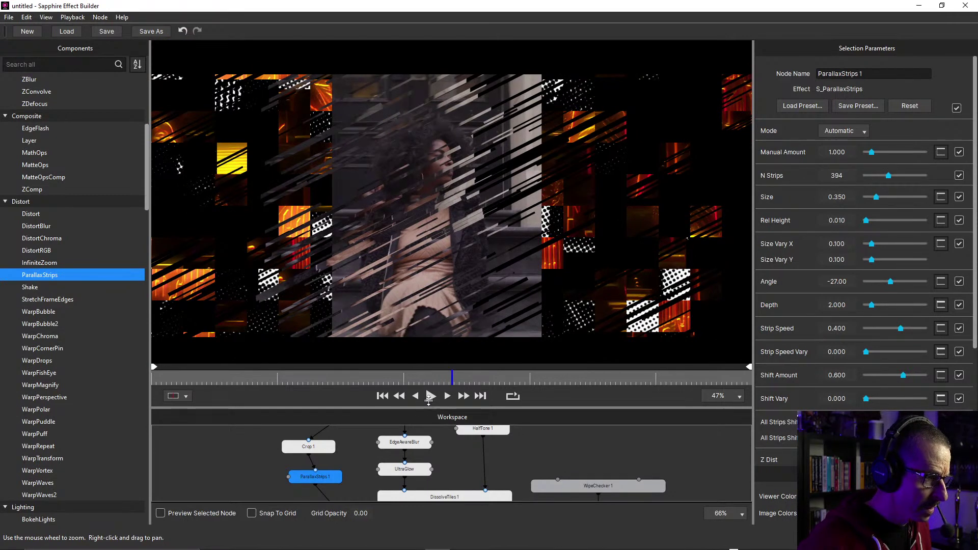
left_click_drag(426, 406, 440, 285)
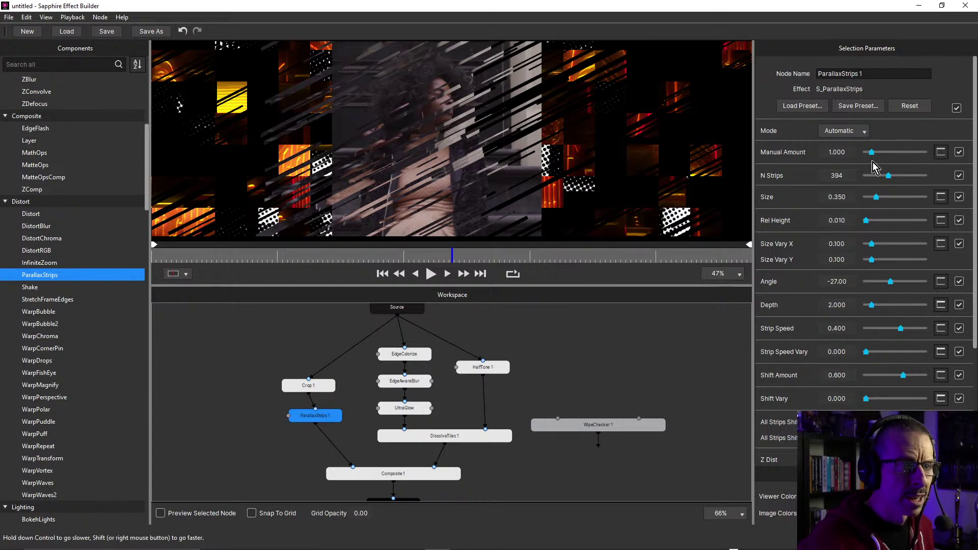
Set ParallaxStrips to Manual mode, lower the Manual Amount to 0.000 and raise it to 0.087, and inspect the distorted edges
left_click_drag(872, 156, 864, 155)
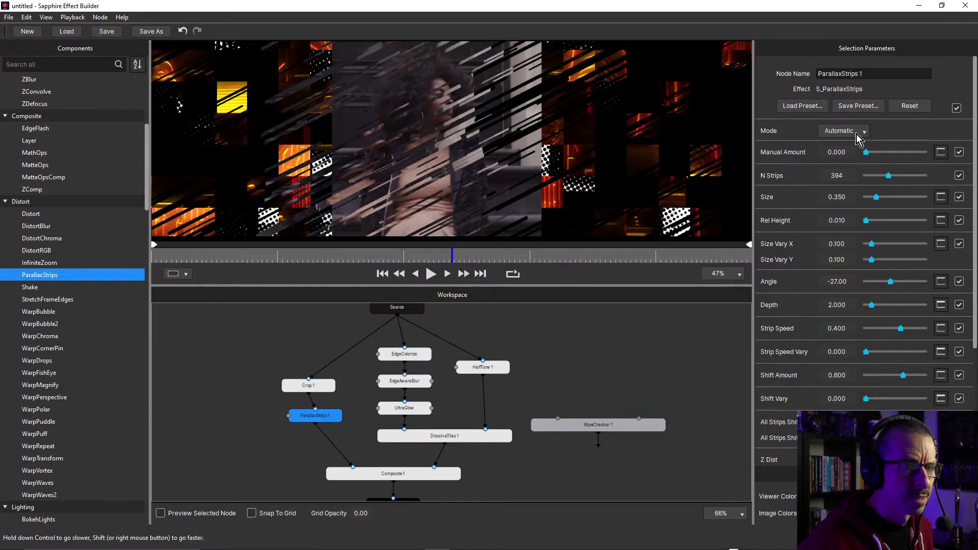
left_click(852, 131)
left_click(838, 155)
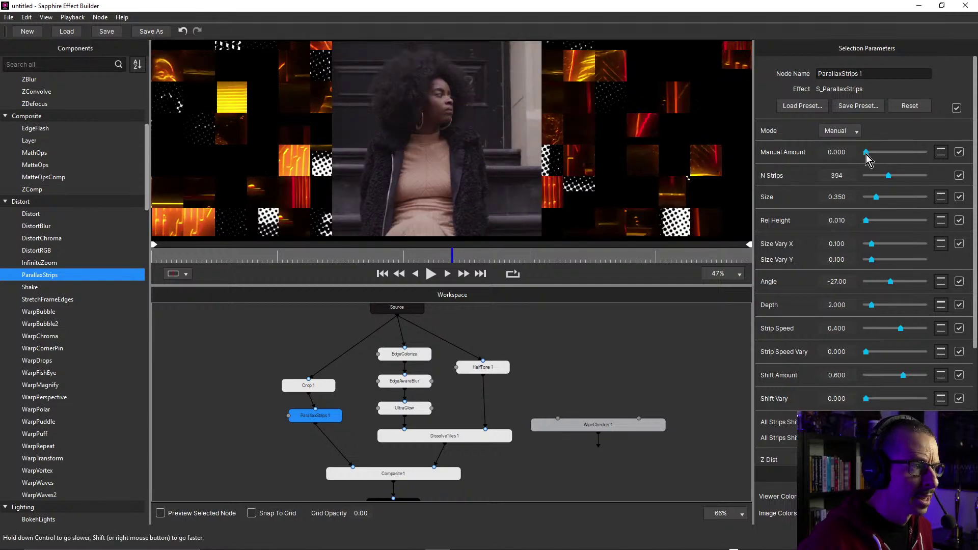
left_click_drag(866, 154, 863, 154)
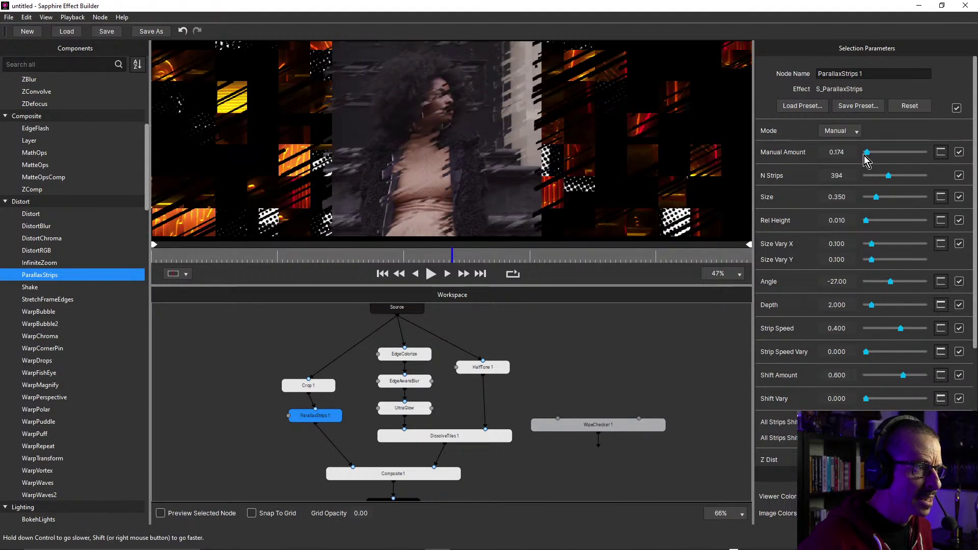
left_click_drag(861, 156, 863, 157)
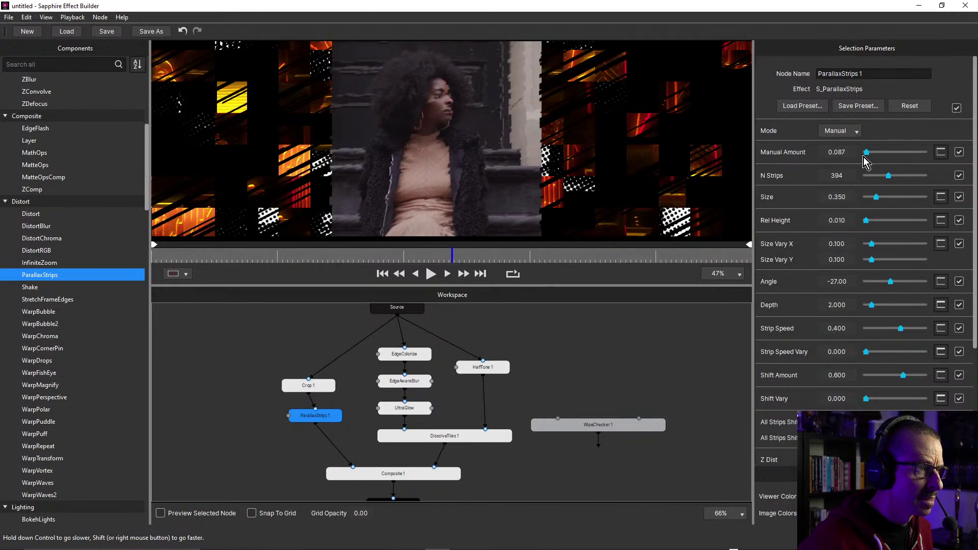
scroll(652, 119, "up", 3)
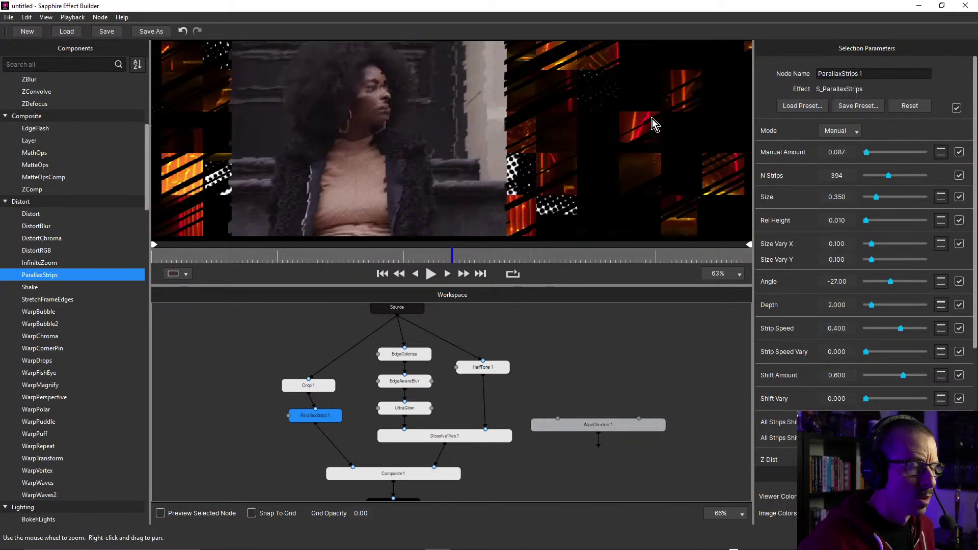
scroll(627, 137, "down", 4)
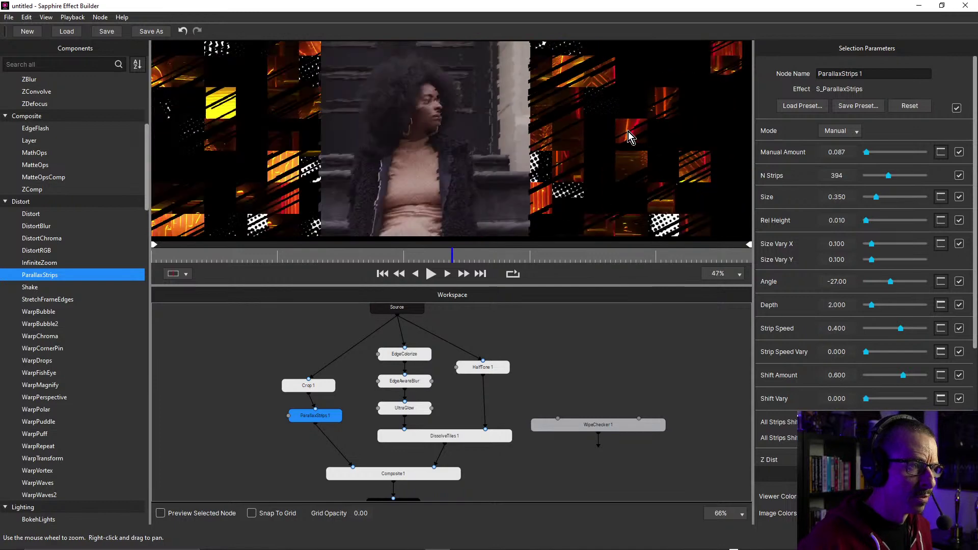
scroll(362, 162, "up", 1)
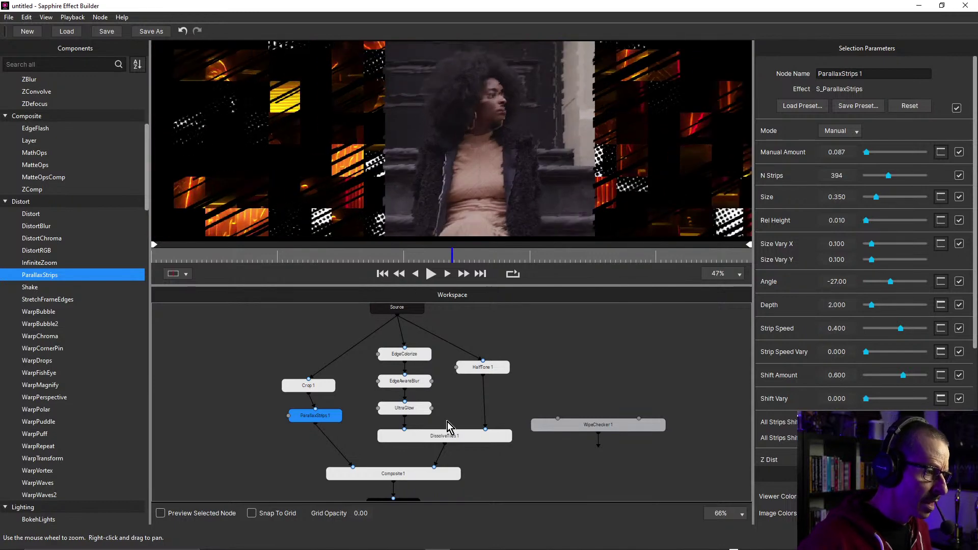
Check the DissolveTiles parameters and the enlarged preview, and delete the ParallaxStrips node between Crop and Composite
left_click(446, 436)
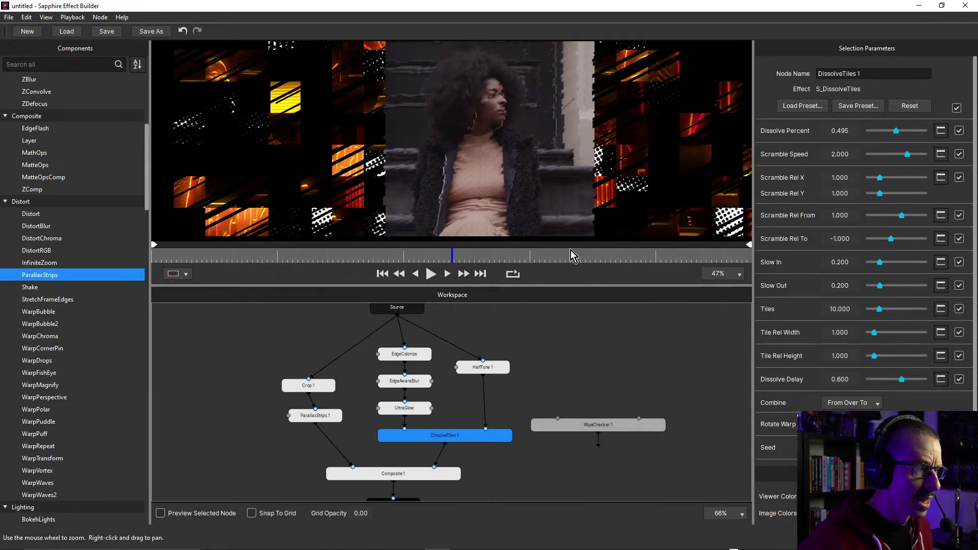
scroll(590, 109, "up", 3)
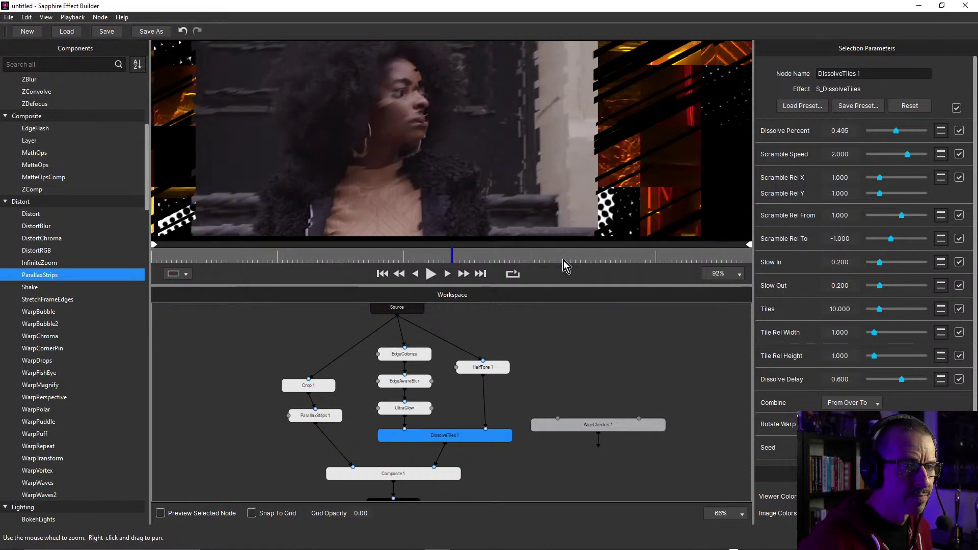
left_click_drag(521, 289, 520, 357)
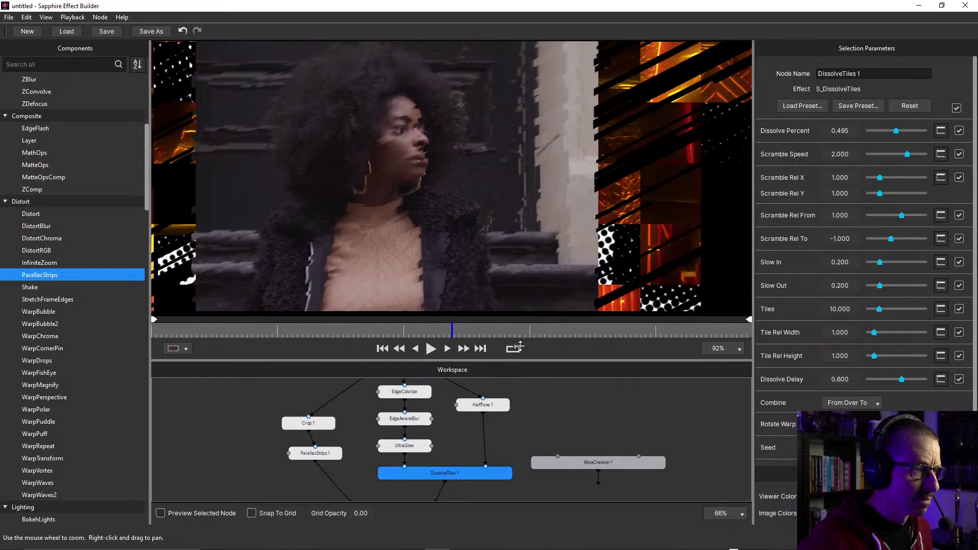
left_click(330, 452)
key("Delete")
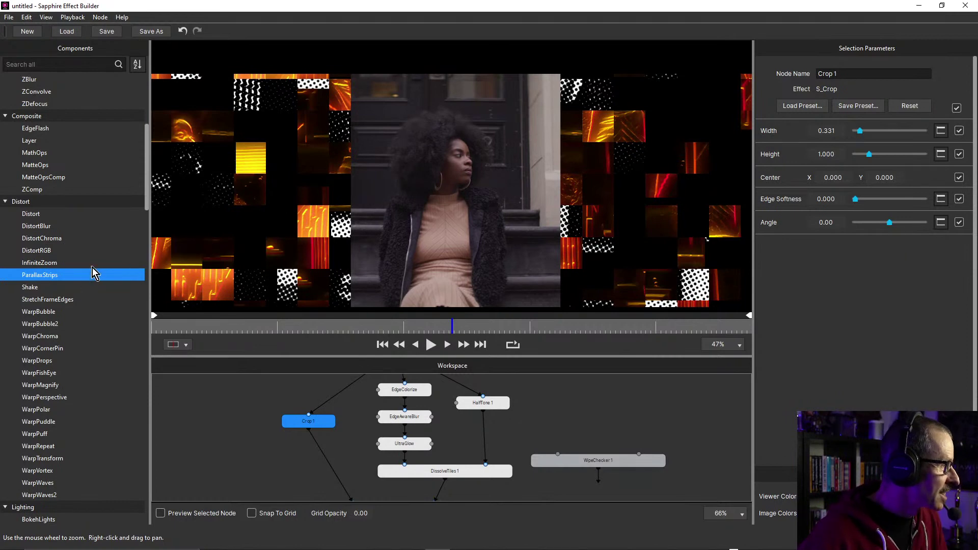
Browse the effect components through the Distort, Lighting, Render and Transitions categories for another effect to try
scroll(102, 238, "up", 4)
scroll(101, 238, "down", 10)
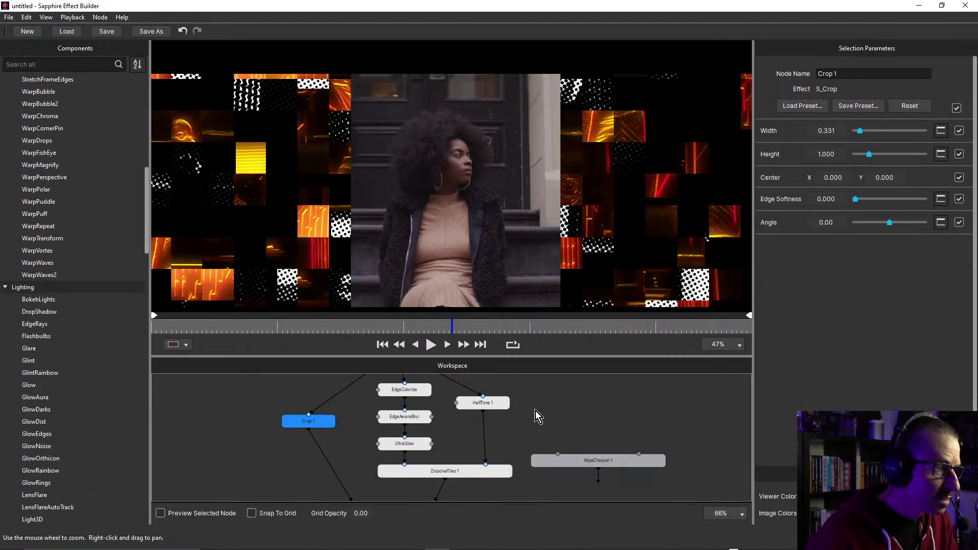
mouse_move(536, 411)
left_mouse_down()
mouse_move(524, 447)
mouse_move(533, 463)
mouse_move(533, 391)
mouse_move(547, 396)
left_mouse_up()
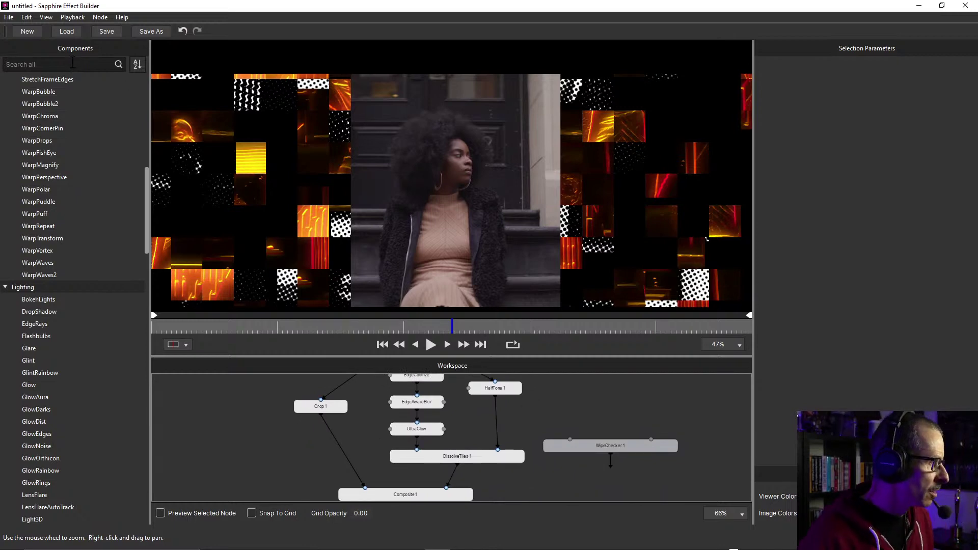
scroll(91, 221, "down", 11)
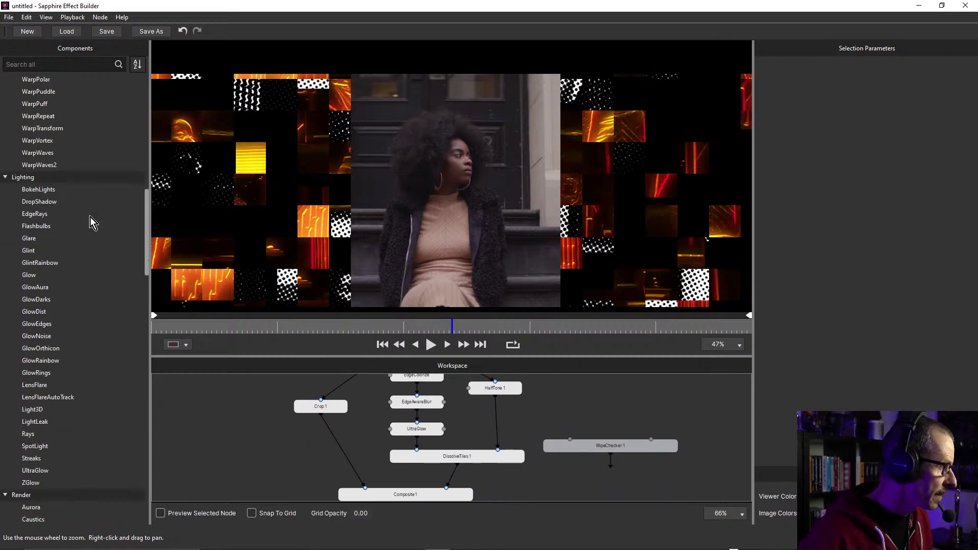
scroll(87, 223, "down", 9)
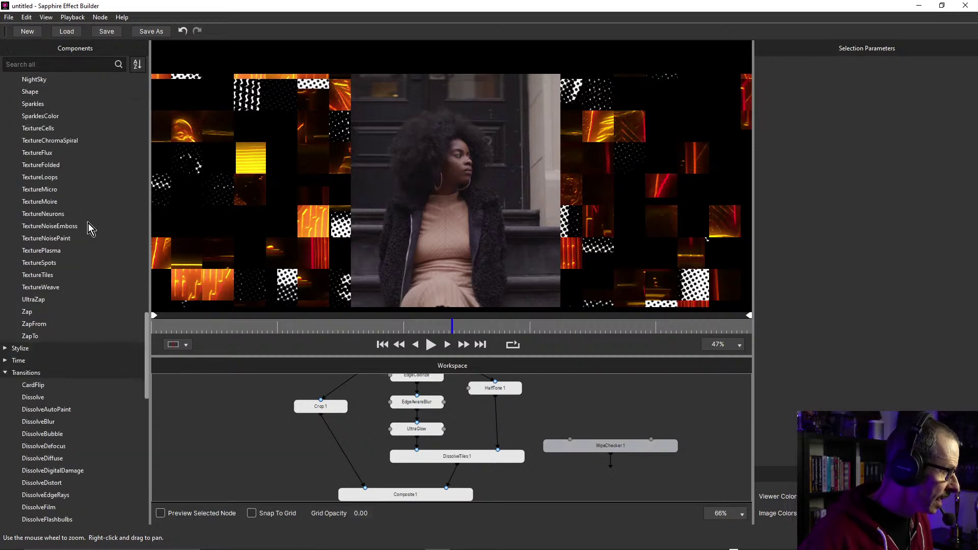
scroll(87, 225, "down", 2)
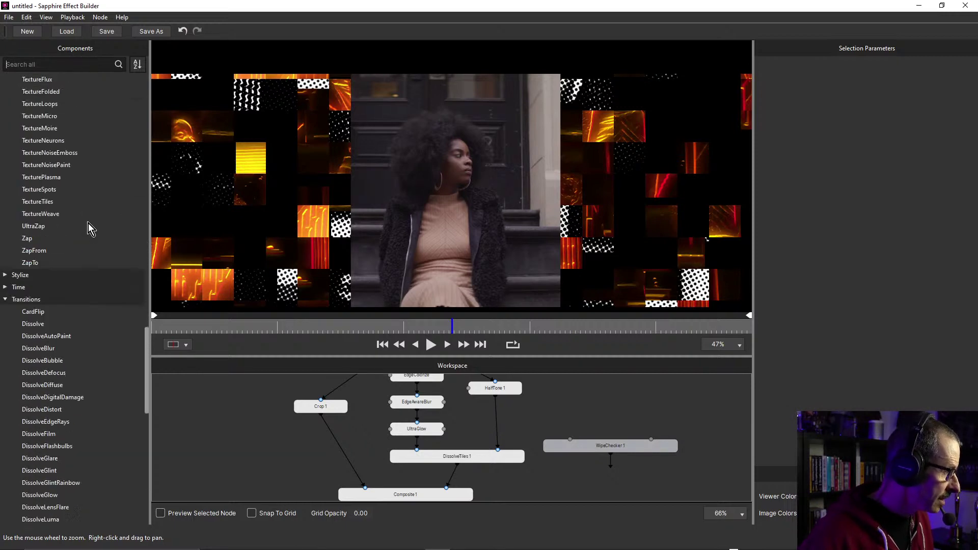
Find TileScramble among the Stylize effects and add it to the node graph between Composite 1 and Result
left_click(10, 275)
scroll(101, 213, "down", 2)
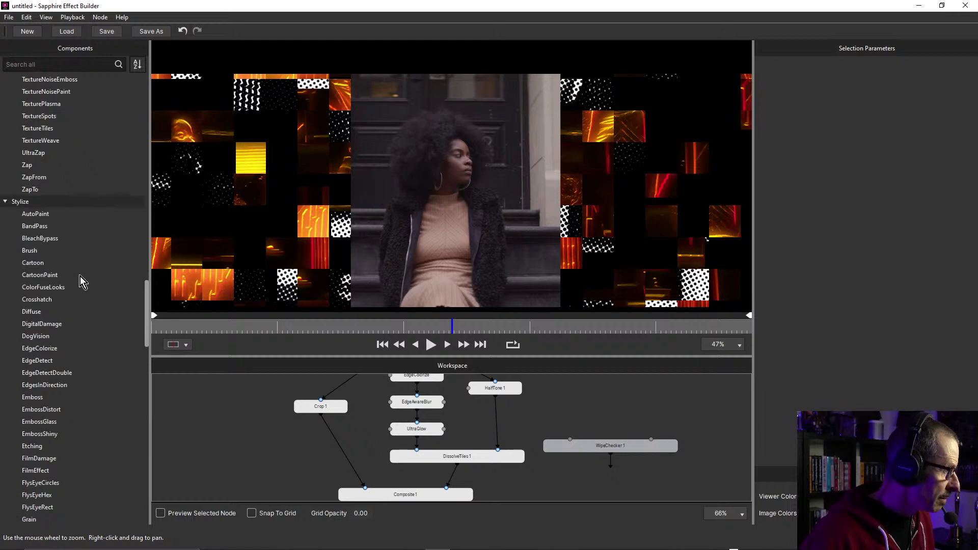
scroll(88, 260, "down", 5)
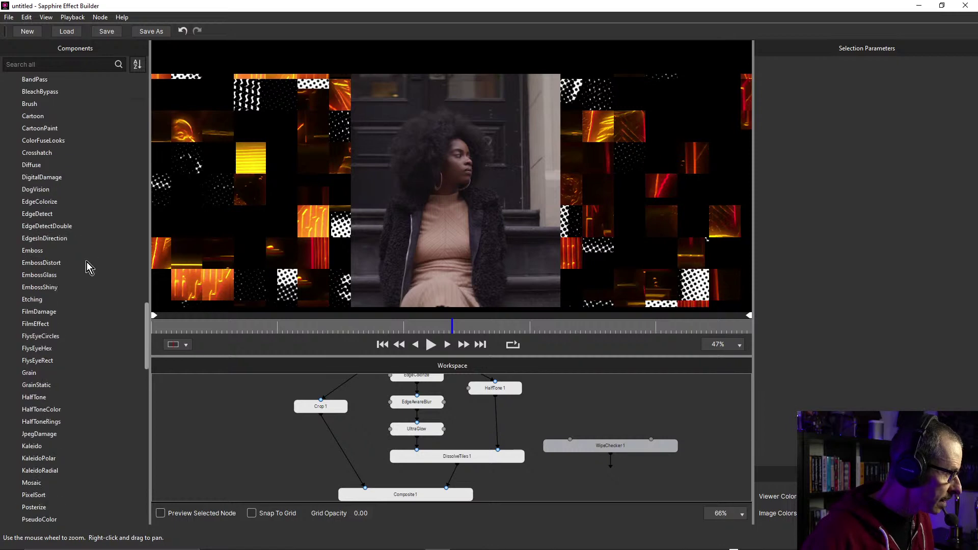
scroll(86, 262, "down", 3)
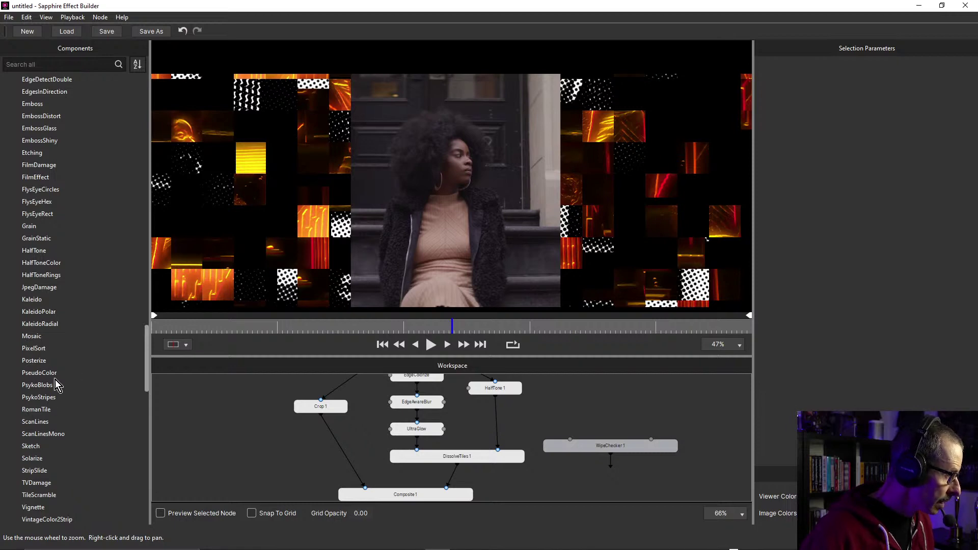
scroll(68, 389, "down", 1)
scroll(79, 376, "down", 3)
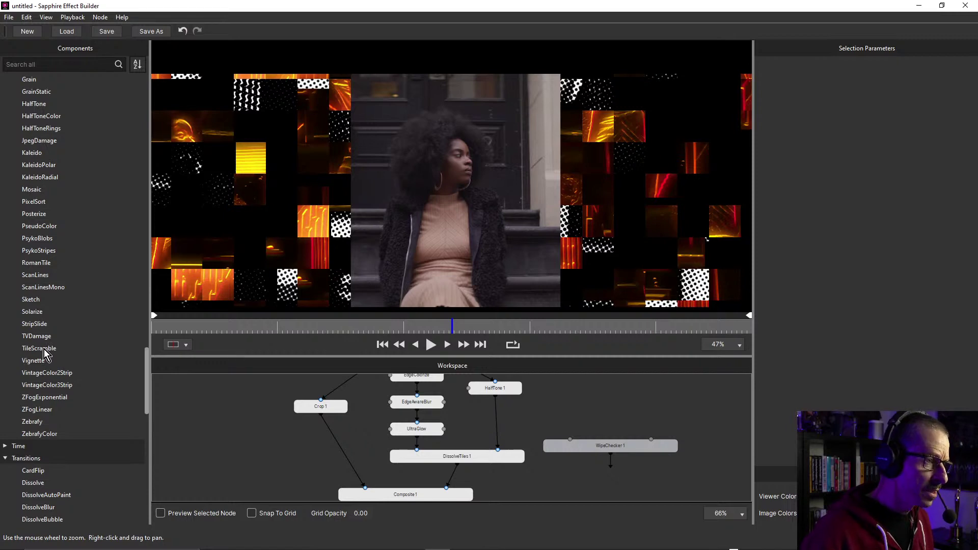
left_click(45, 350)
double_click(44, 350)
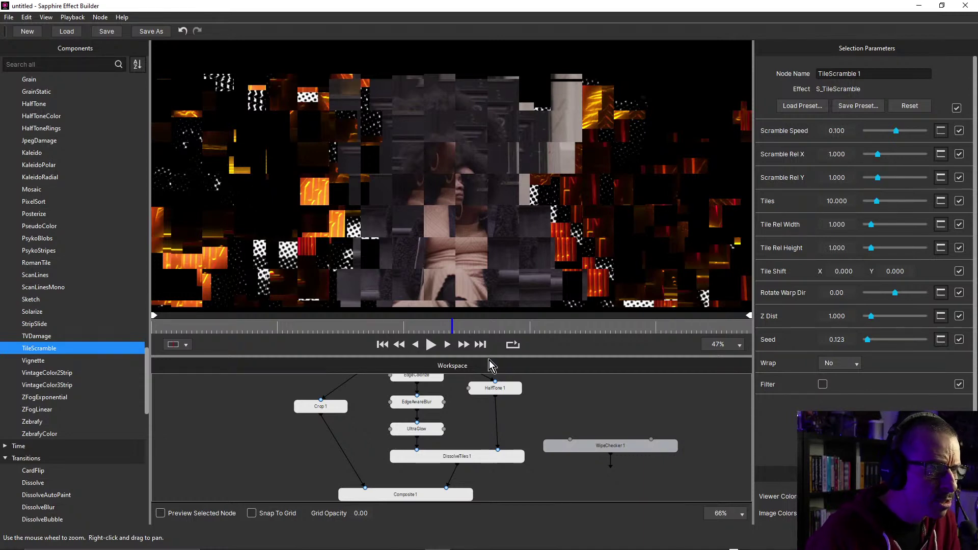
Disconnect TileScramble from below Composite 1 and insert it between Crop 1 and Composite 1
left_click_drag(363, 418, 380, 349)
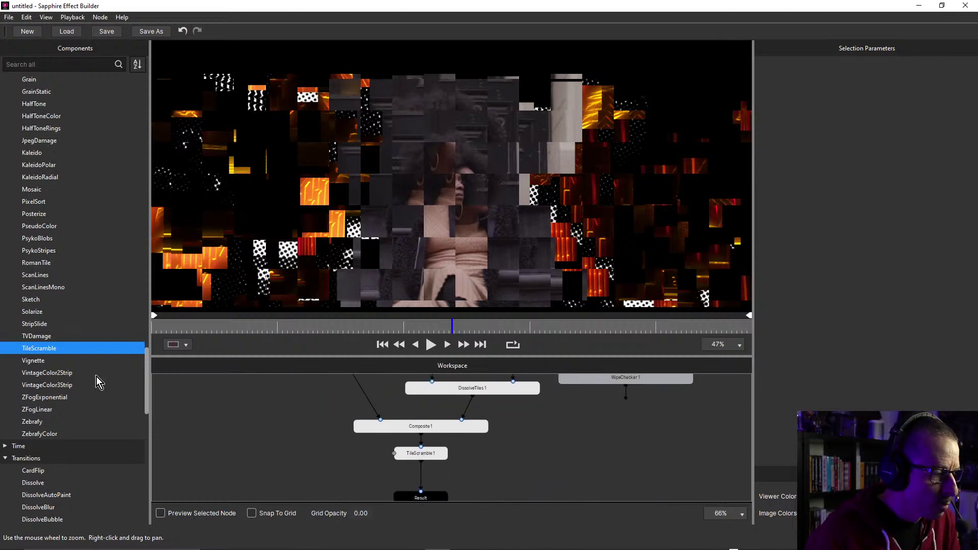
right_click(424, 455)
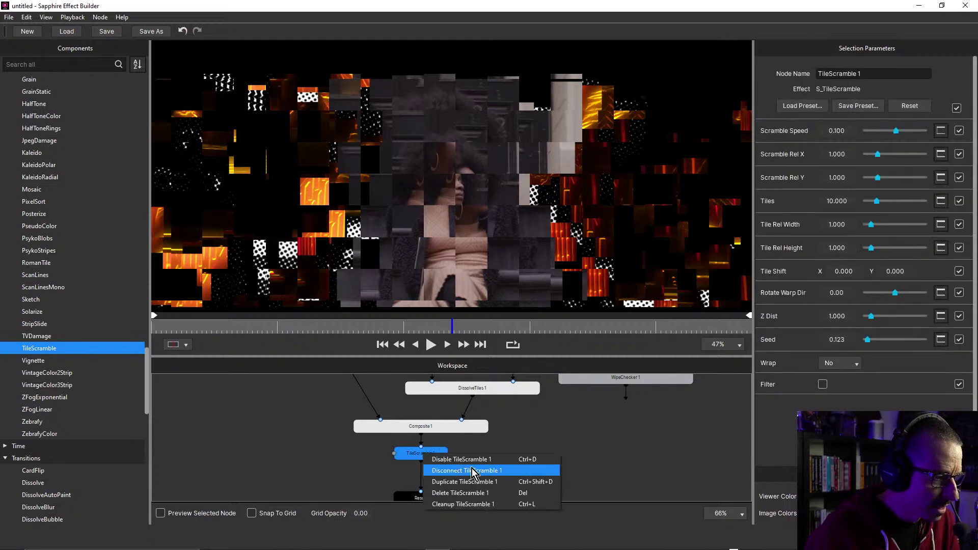
left_click(479, 470)
left_click(467, 461)
left_click(427, 458)
mouse_move(427, 460)
left_mouse_down()
mouse_move(307, 426)
mouse_move(383, 490)
mouse_move(407, 448)
mouse_move(427, 442)
left_mouse_up()
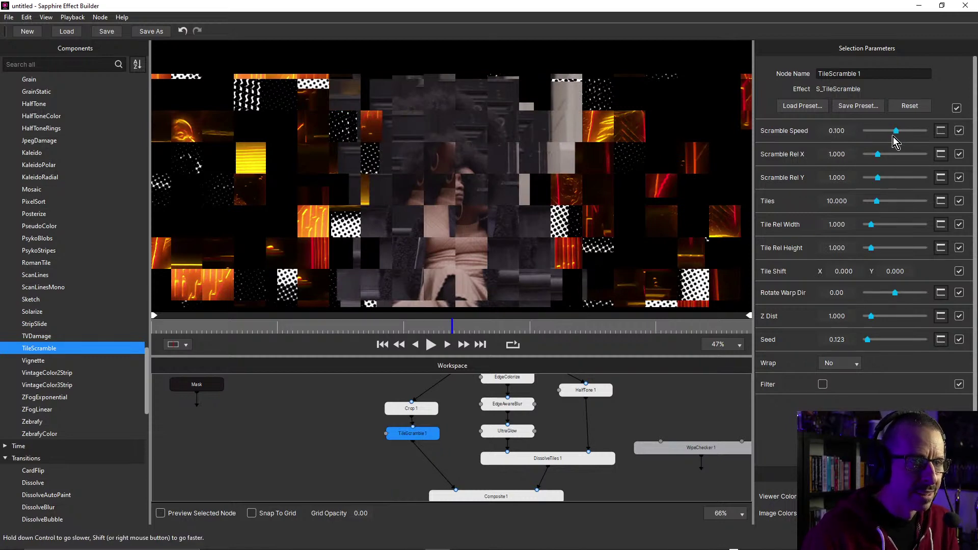
Set TileScramble's Tiles to 20.600 and try adjusting its Scramble Speed
left_click_drag(876, 205, 888, 198)
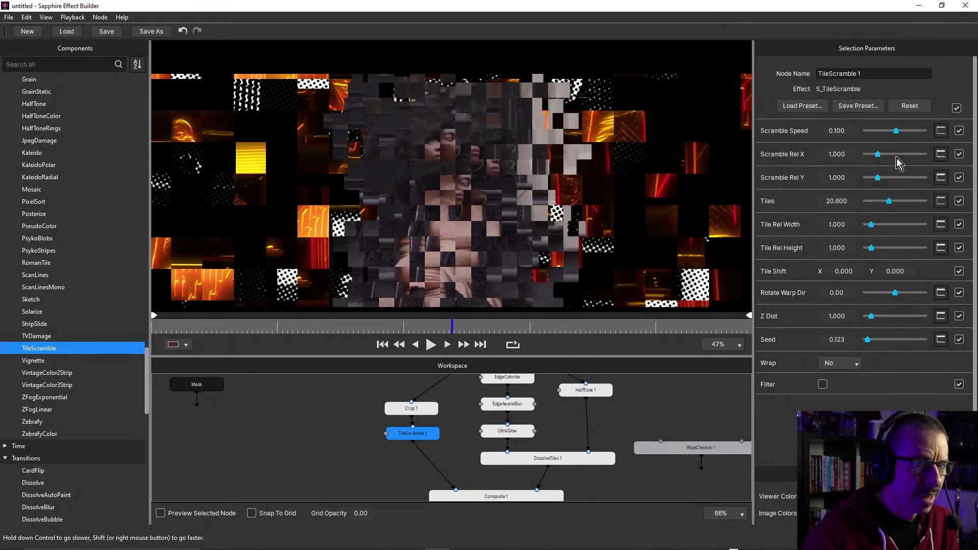
mouse_move(895, 132)
left_mouse_down()
mouse_move(901, 140)
mouse_move(896, 134)
left_mouse_up()
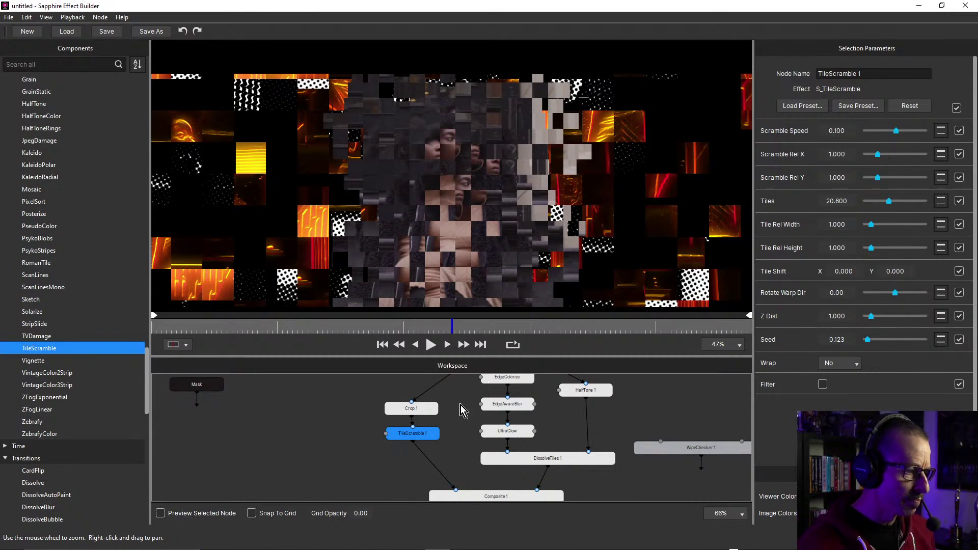
Enlarge the workspace area and move the Crop 1 and TileScramble 1 nodes together closer to the UltraGlow branch
left_click_drag(455, 423, 439, 391)
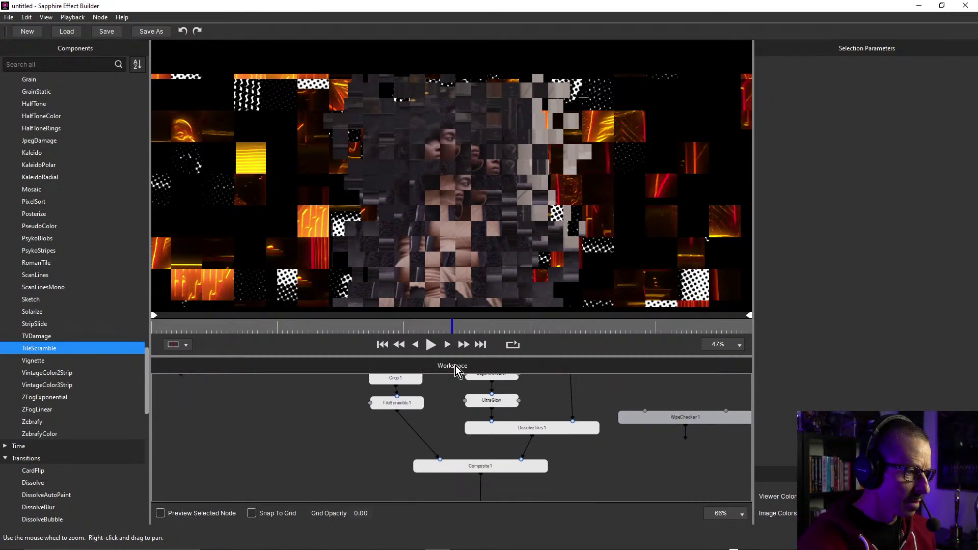
left_click_drag(463, 357, 447, 276)
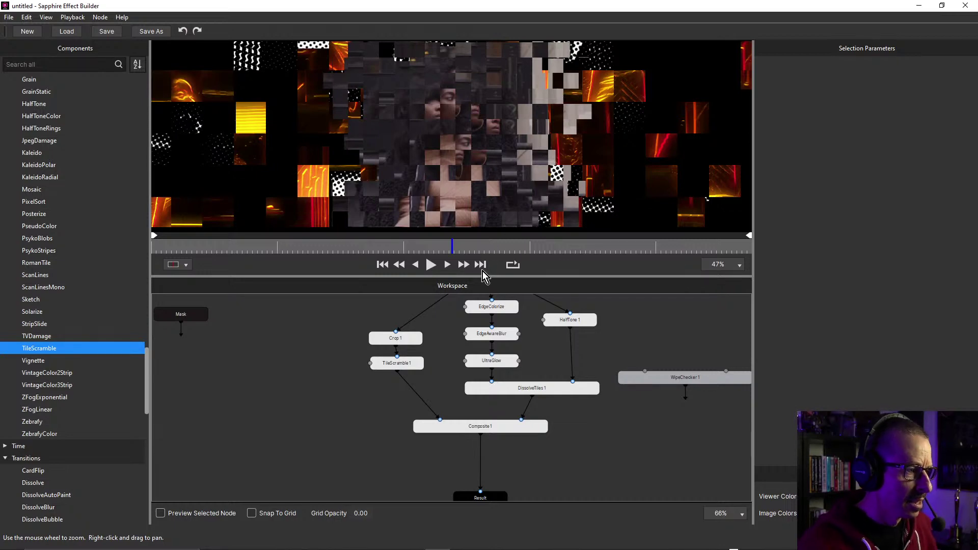
mouse_move(484, 276)
left_mouse_down()
mouse_move(486, 392)
mouse_move(497, 278)
left_mouse_up()
left_click_drag(442, 394, 397, 386)
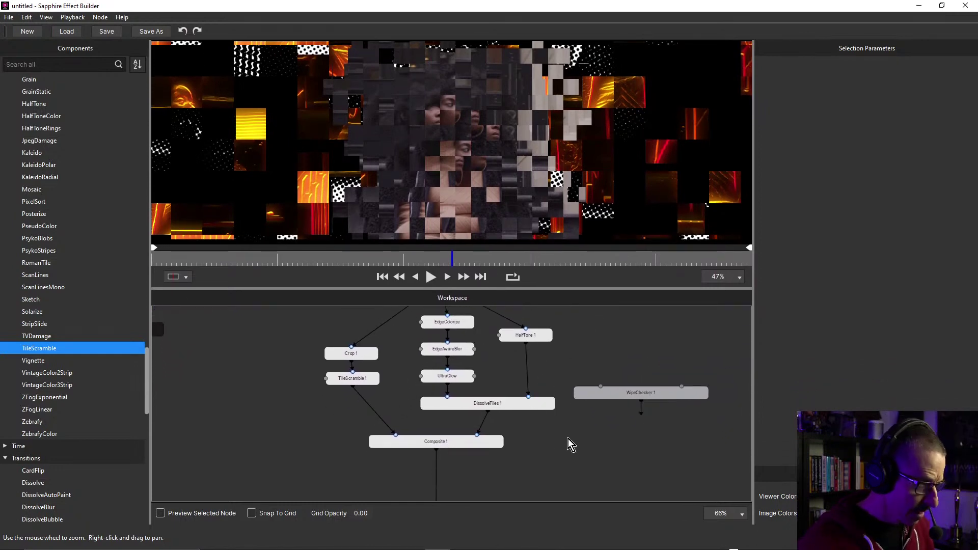
left_click_drag(545, 433, 551, 457)
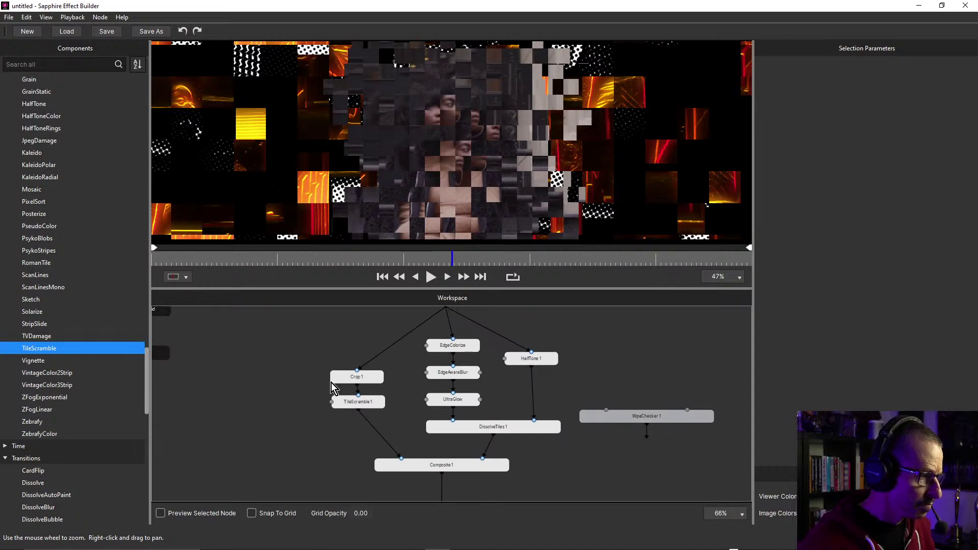
left_click_drag(294, 366, 369, 424)
left_click(352, 354)
left_click_drag(340, 377, 336, 305)
Duplicate Composite 1 and wire the copy between Composite 1 and Result, feeding Composite 1 into its second input
left_click(436, 427)
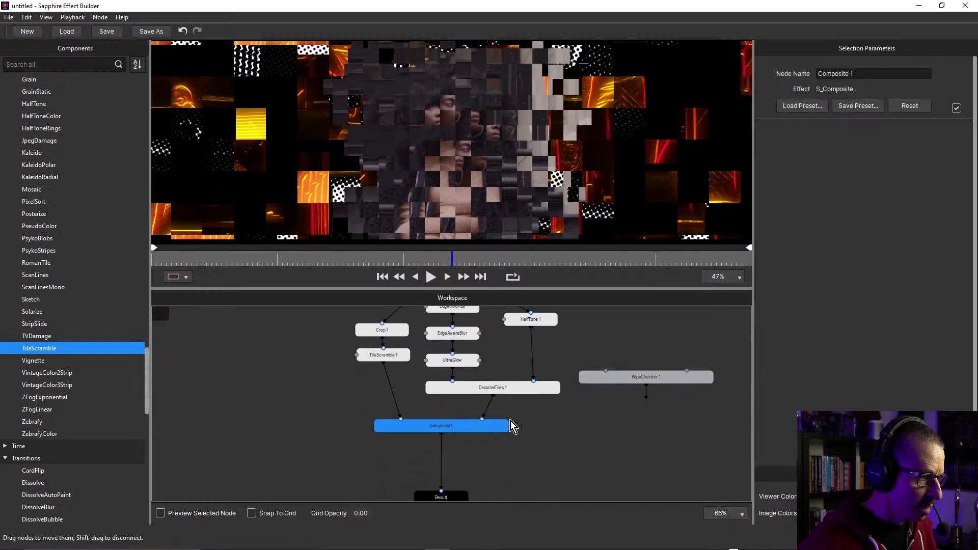
right_click(454, 426)
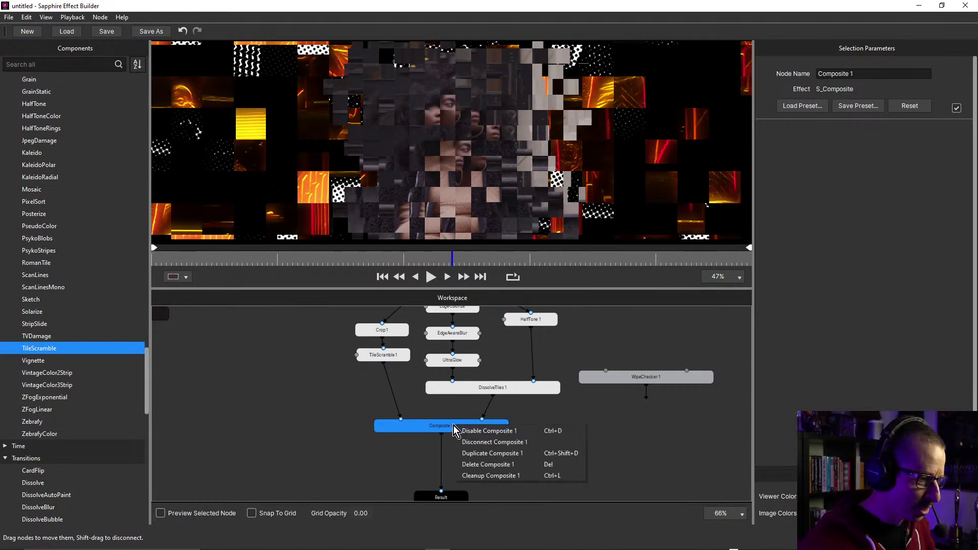
left_click(487, 453)
left_click_drag(500, 432, 542, 396)
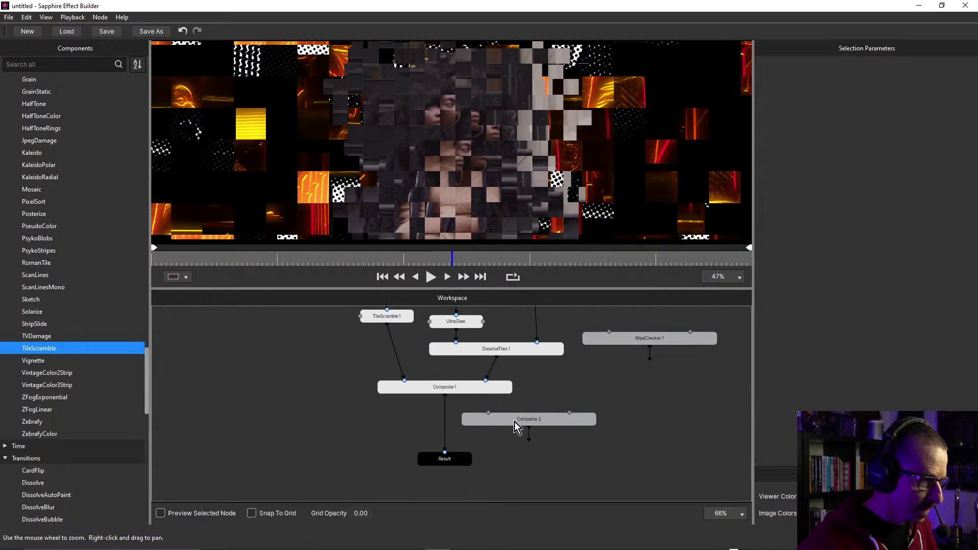
mouse_move(444, 452)
left_mouse_down()
mouse_move(569, 414)
mouse_move(448, 425)
mouse_move(445, 452)
left_mouse_up()
left_click_drag(513, 440, 586, 470)
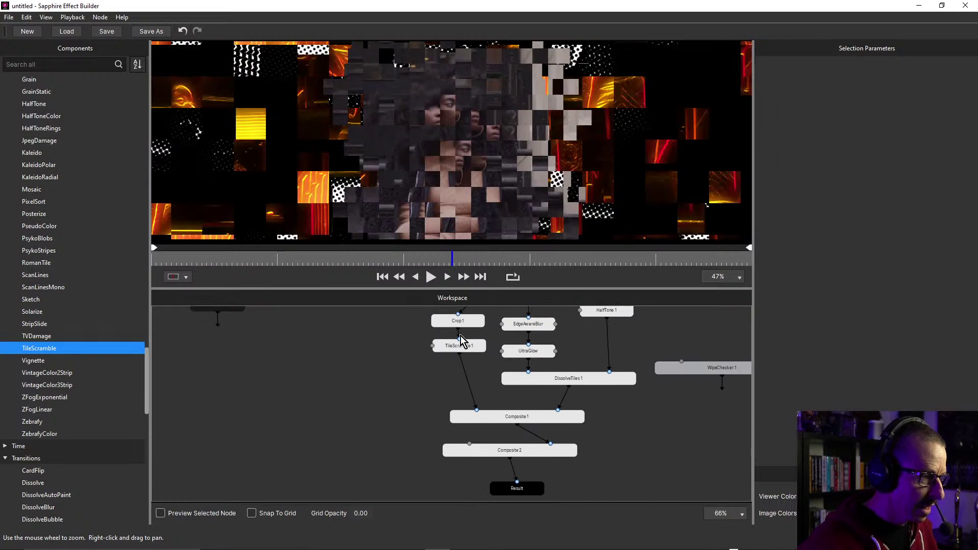
Connect Crop 1's output to the first input of Composite 2 and move Crop 1 away from TileScramble 1
left_click_drag(458, 338, 471, 445)
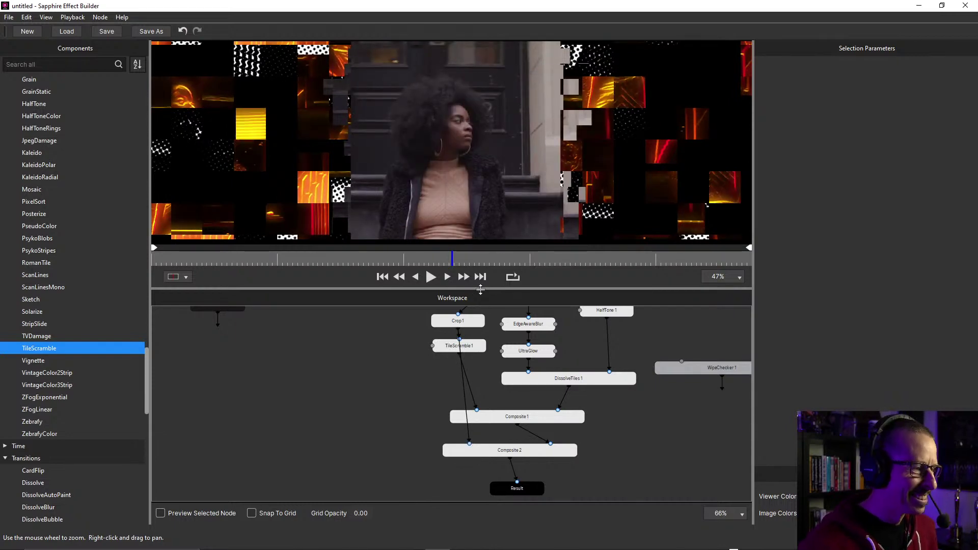
left_click_drag(392, 394, 363, 415)
left_click_drag(430, 341, 362, 340)
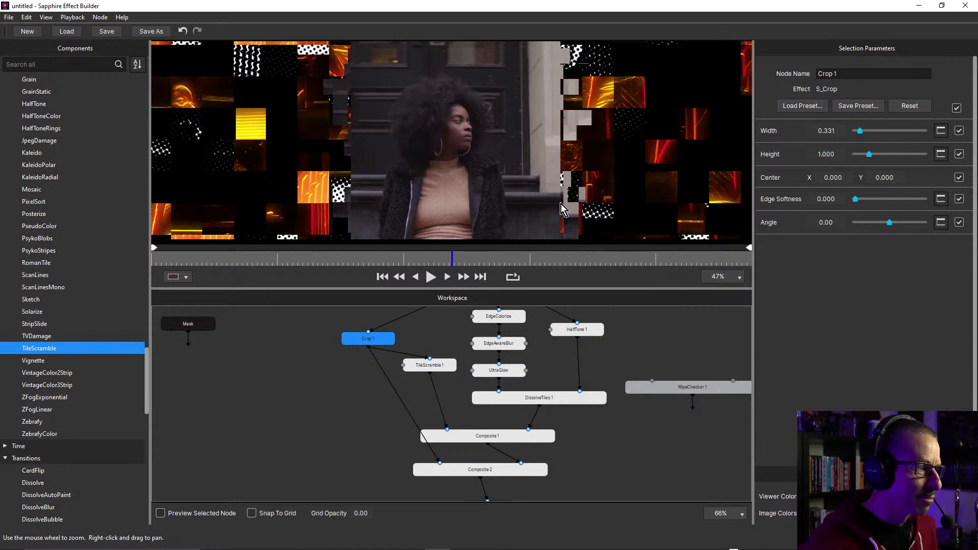
Inspect the scrambled tiles along the cropped source's edges up close and in the full-frame preview
scroll(576, 127, "up", 4)
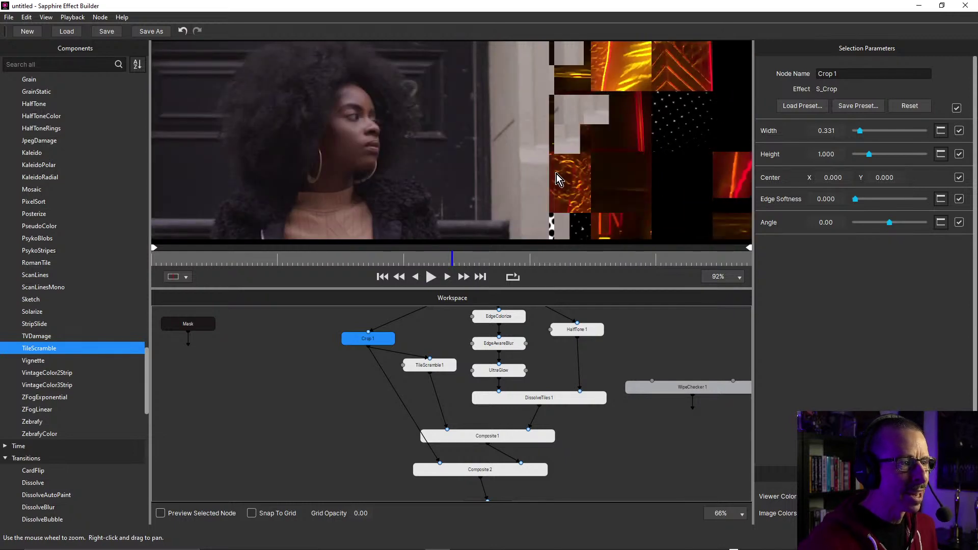
scroll(556, 198, "down", 5)
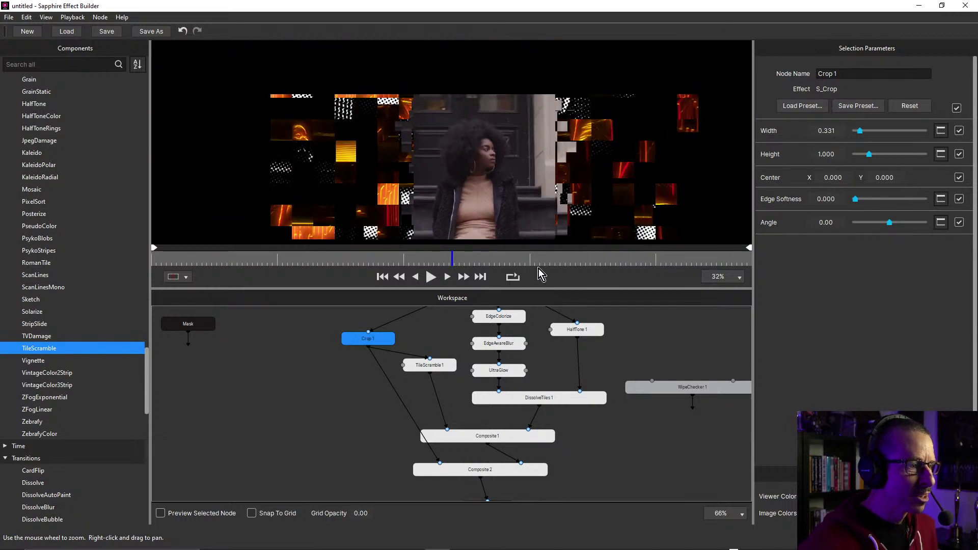
left_click_drag(538, 291, 547, 311)
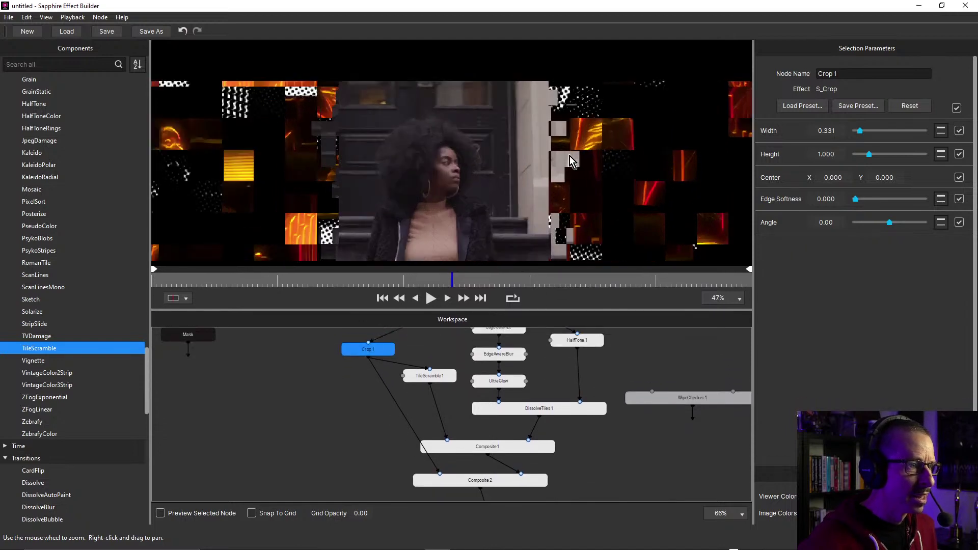
scroll(558, 128, "up", 5)
scroll(529, 118, "up", 3)
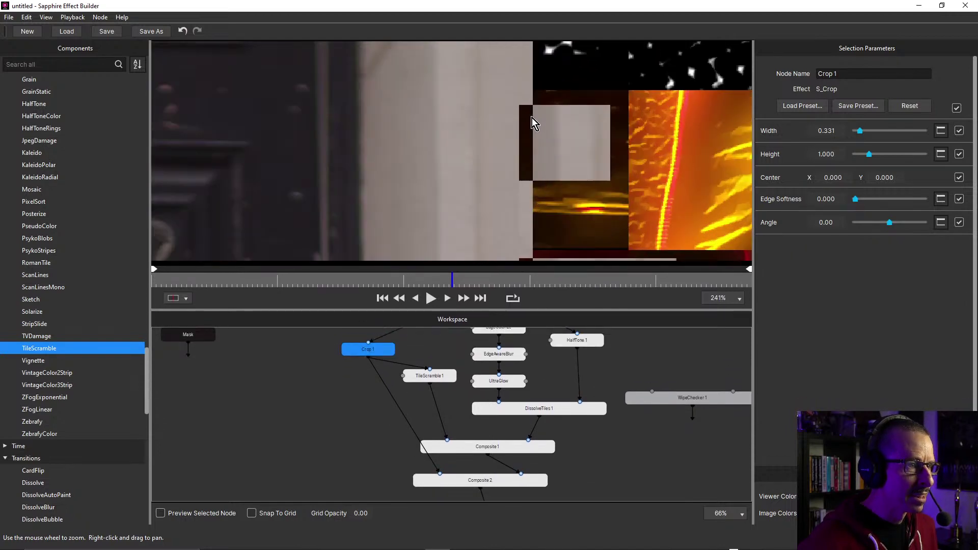
scroll(528, 133, "down", 8)
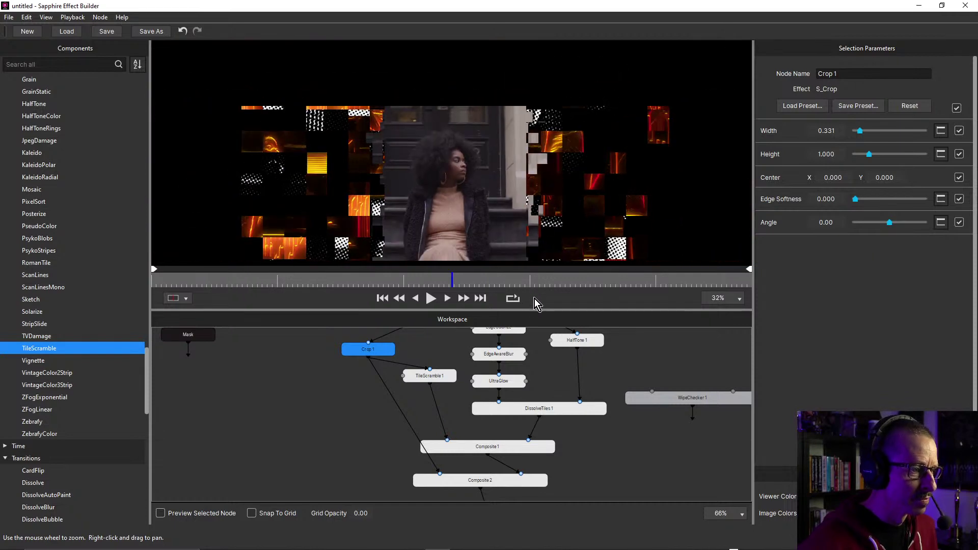
left_click_drag(534, 308, 530, 406)
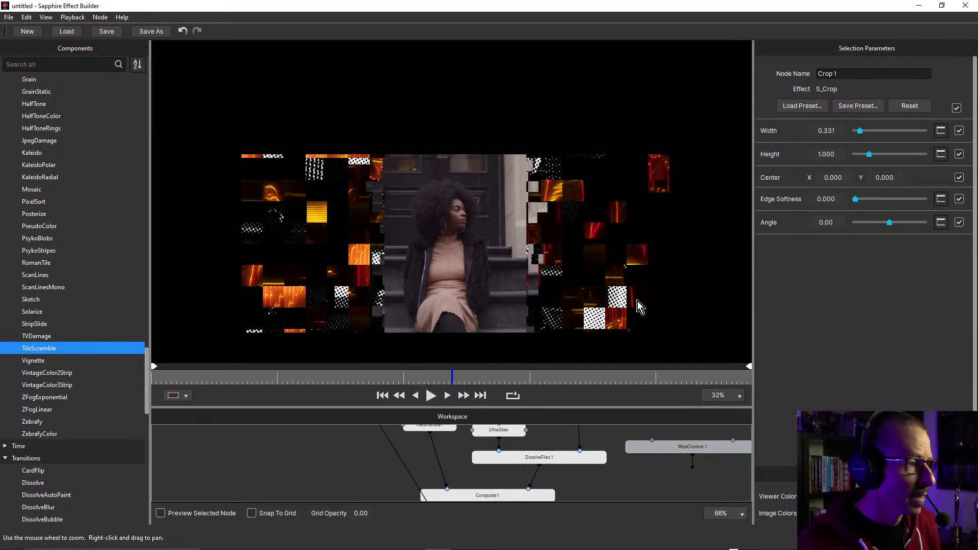
left_click_drag(515, 407, 545, 333)
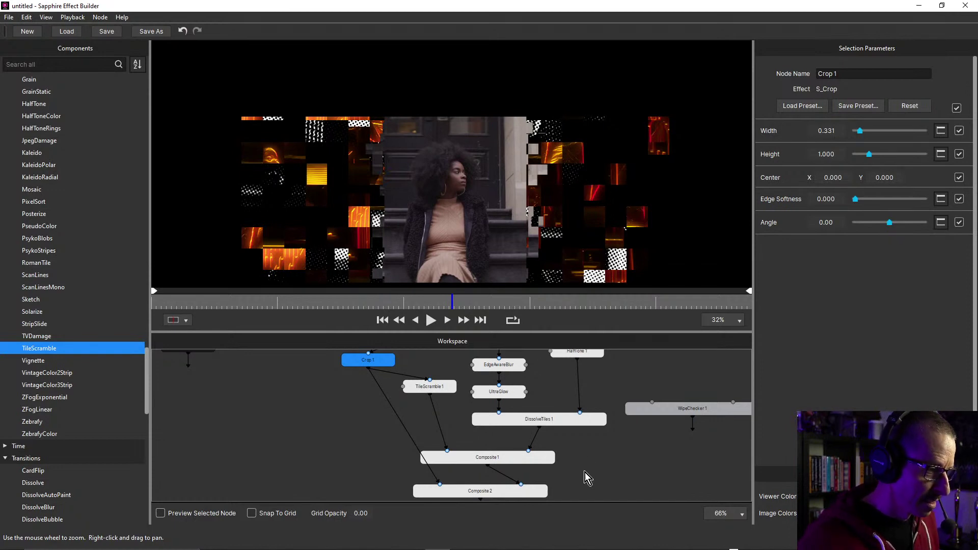
Tidy the end of the node graph by shifting Composite 2 and aligning Result beneath it
mouse_move(589, 453)
left_mouse_down()
mouse_move(579, 435)
mouse_move(584, 445)
left_mouse_up()
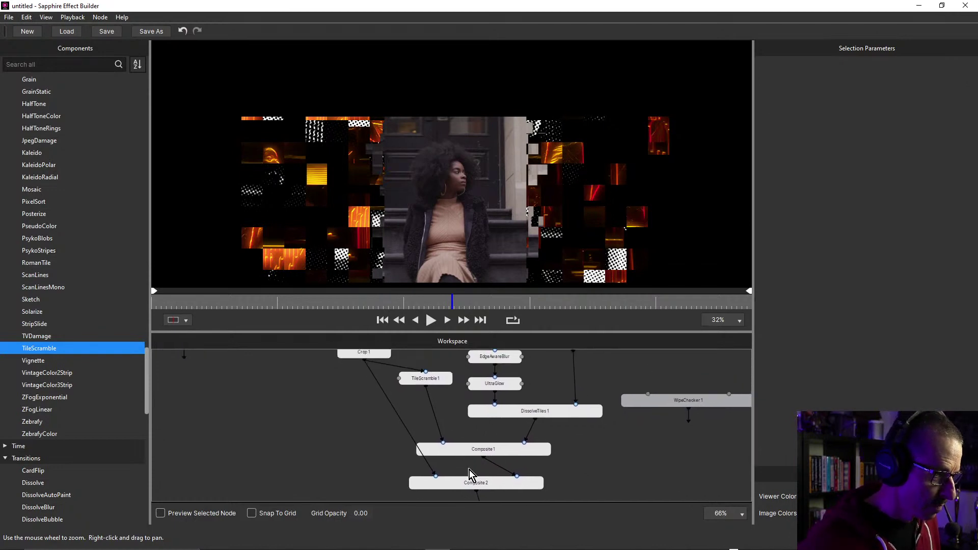
left_click(473, 481)
left_click_drag(474, 481, 446, 482)
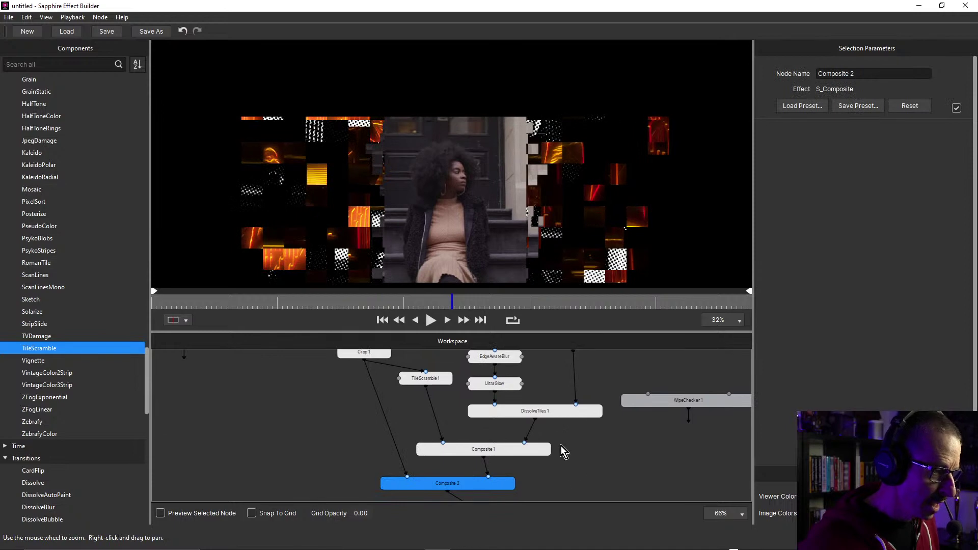
left_click_drag(574, 452, 589, 408)
left_click_drag(524, 477, 482, 477)
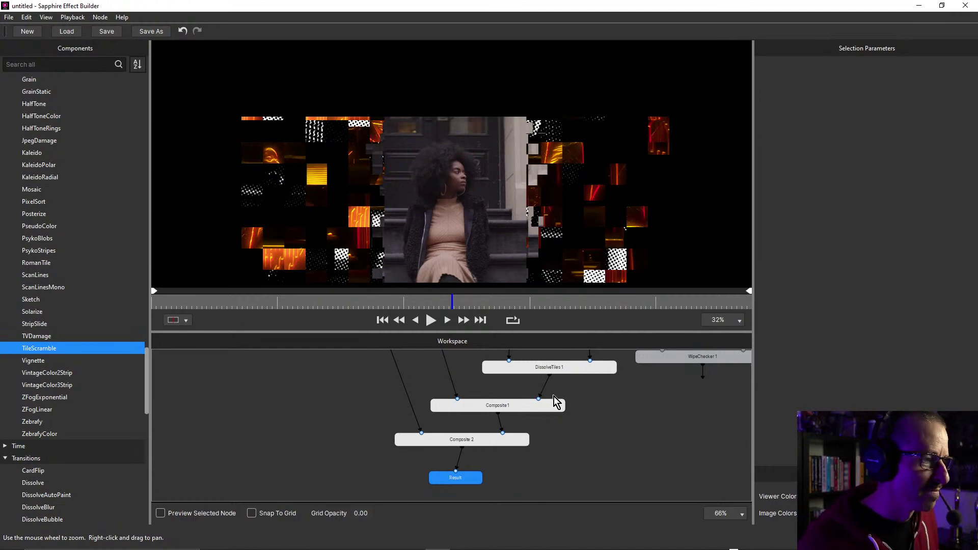
Move the Result node further down to open up space beneath Composite 2
left_click_drag(591, 445, 577, 390)
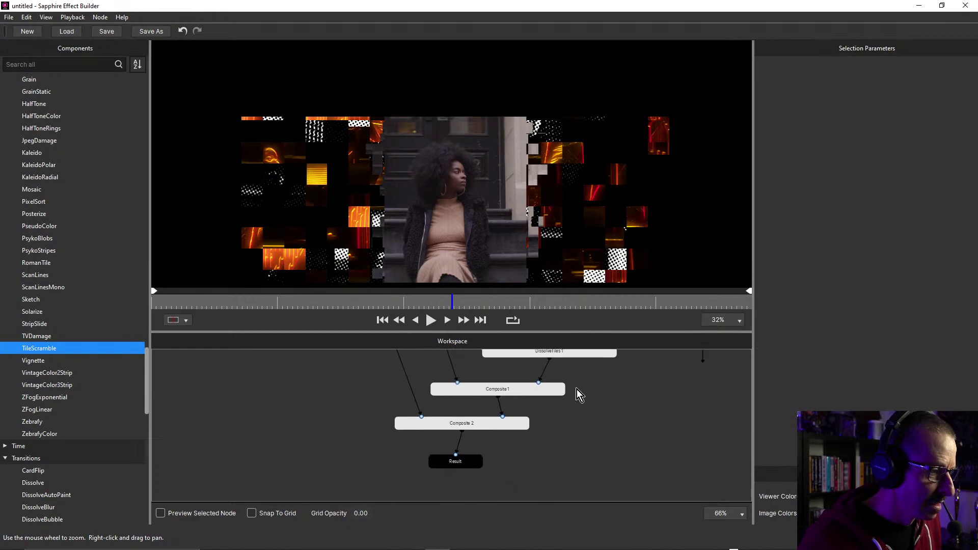
left_click(510, 391)
left_click(478, 425)
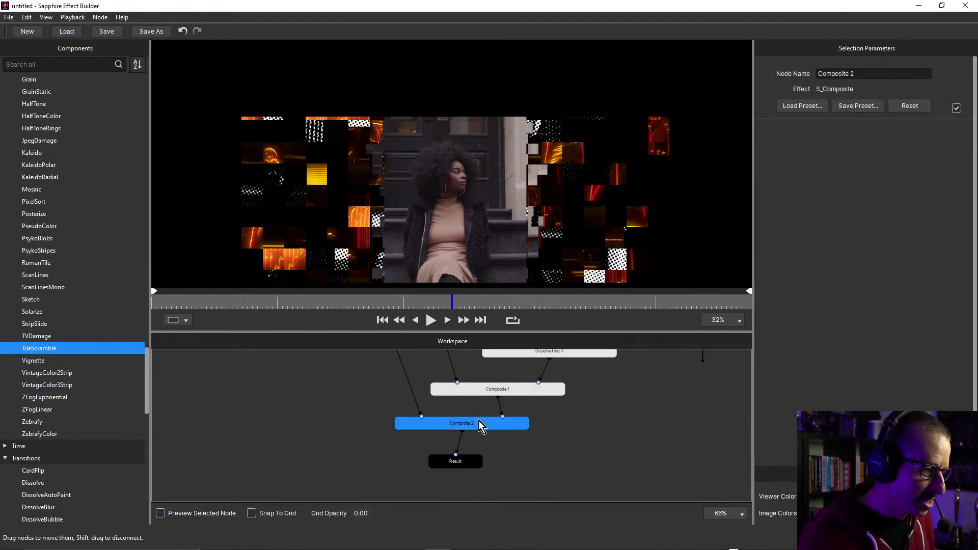
left_click(576, 429)
scroll(560, 425, "down", 4)
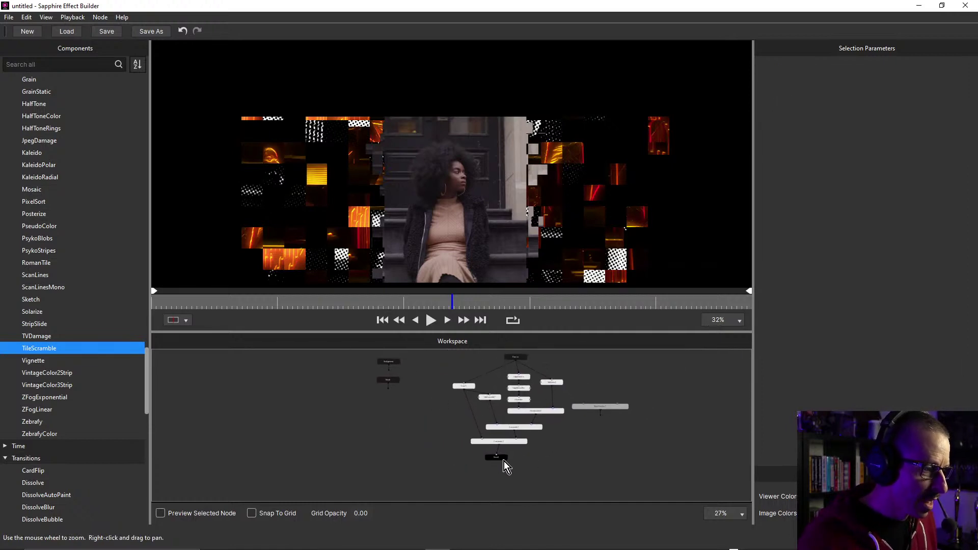
left_click_drag(505, 459, 517, 467)
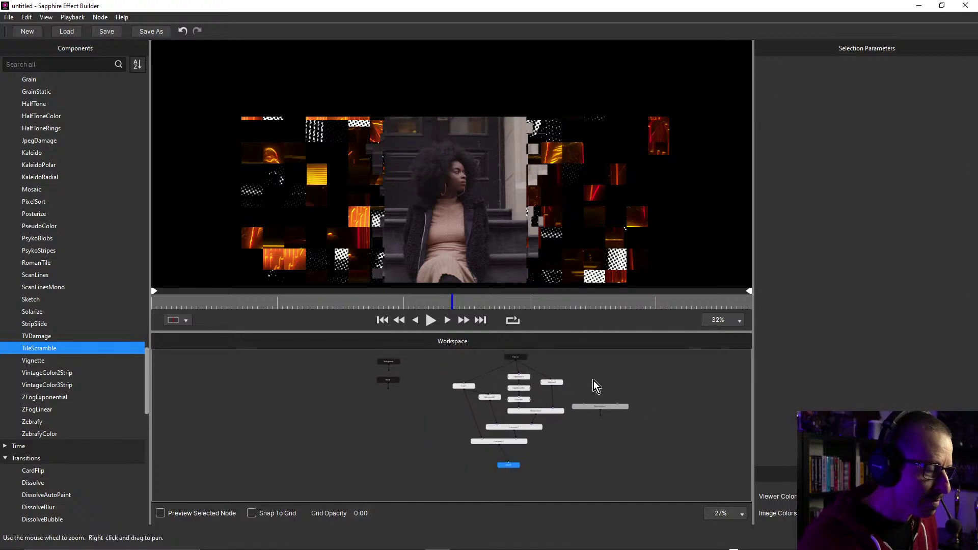
left_click(585, 459)
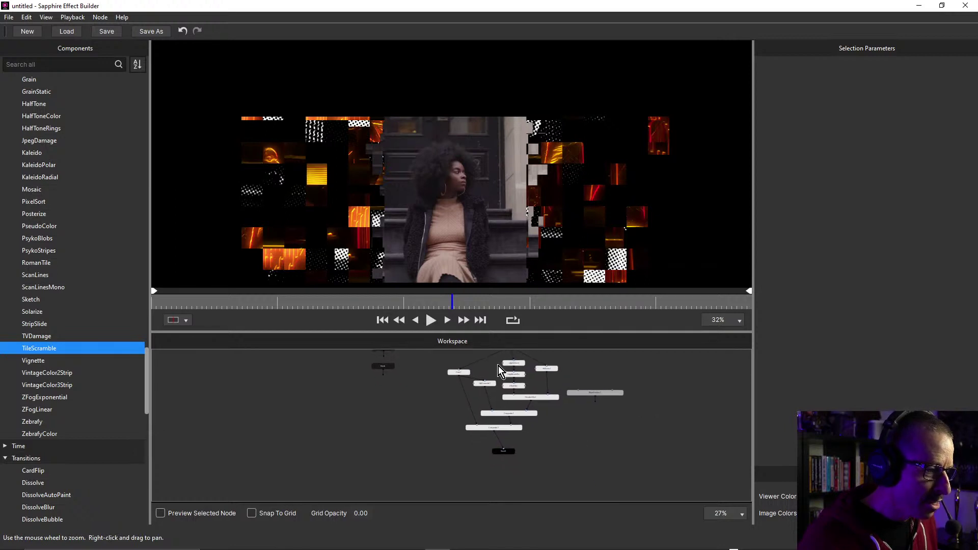
Check the composited preview and line the Result node up directly under Composite 2
scroll(507, 412, "up", 1)
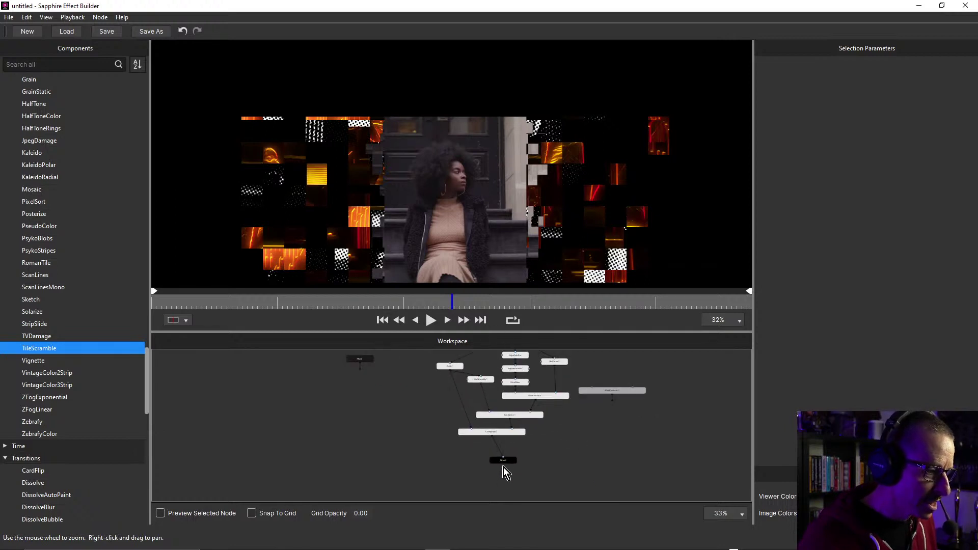
scroll(496, 442, "up", 4)
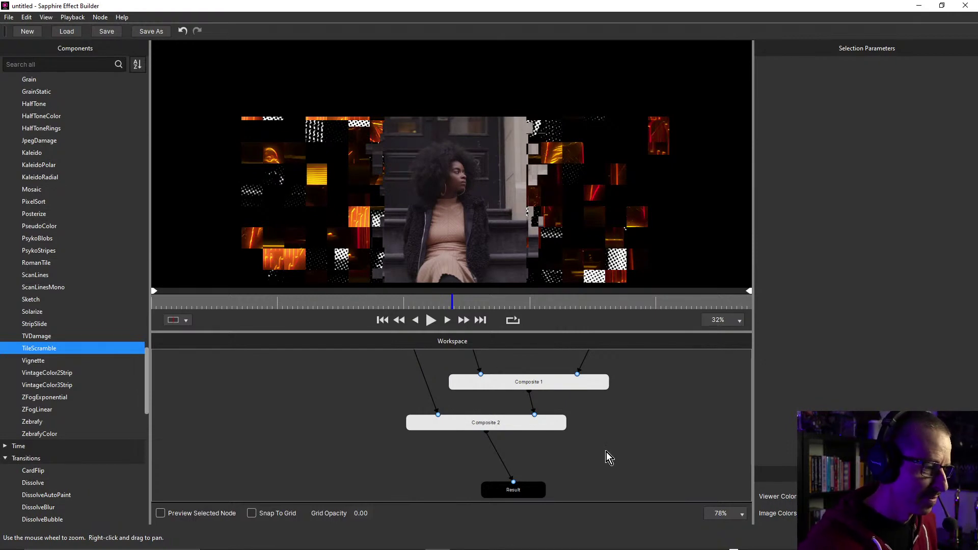
left_click_drag(616, 416, 614, 428)
scroll(470, 169, "up", 1)
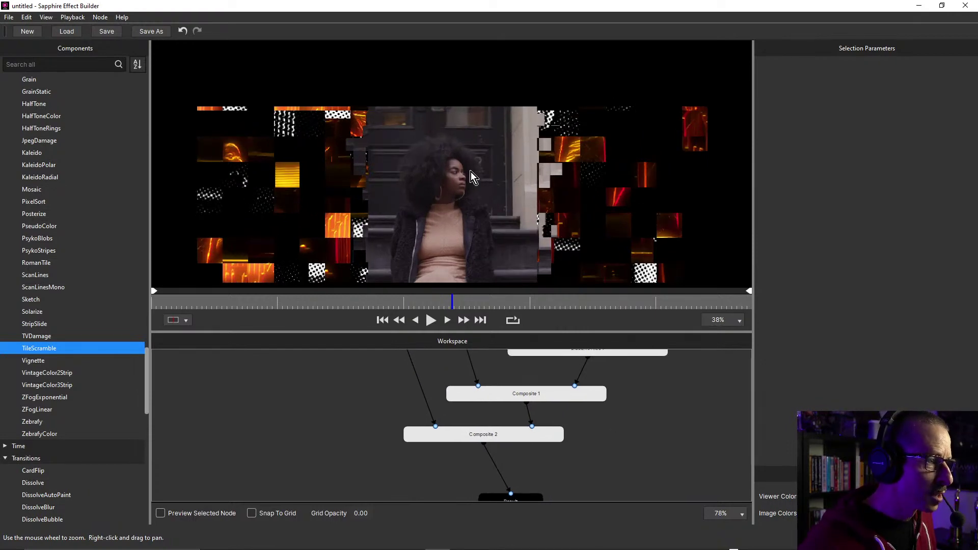
scroll(471, 173, "down", 1)
left_click_drag(605, 436, 591, 376)
left_click_drag(518, 441, 493, 450)
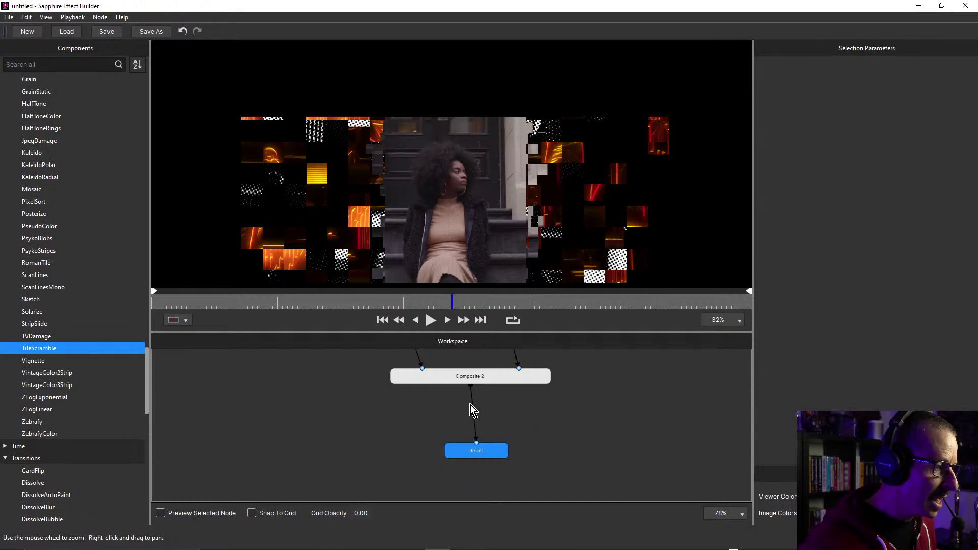
Show the checkerboard behind transparent areas of the preview
scroll(580, 198, "up", 2)
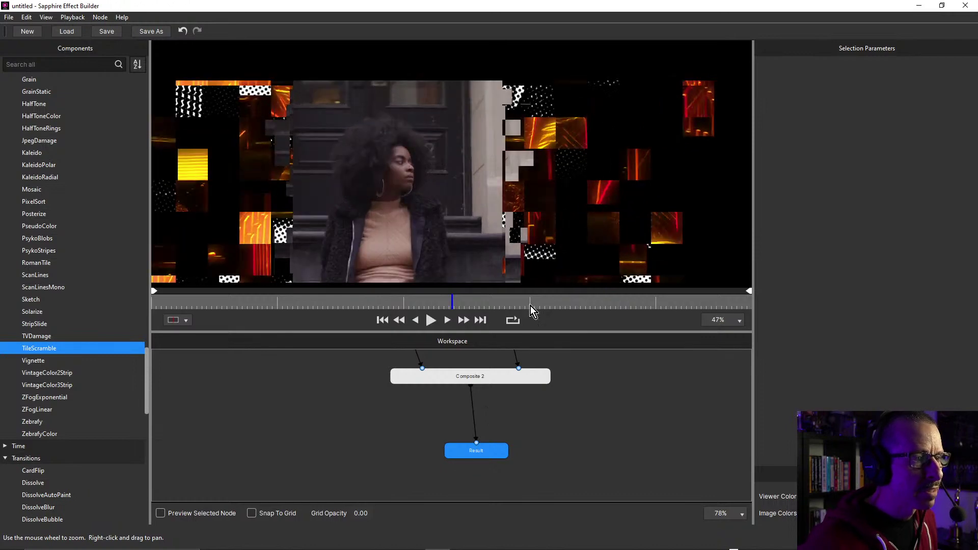
left_click(100, 16)
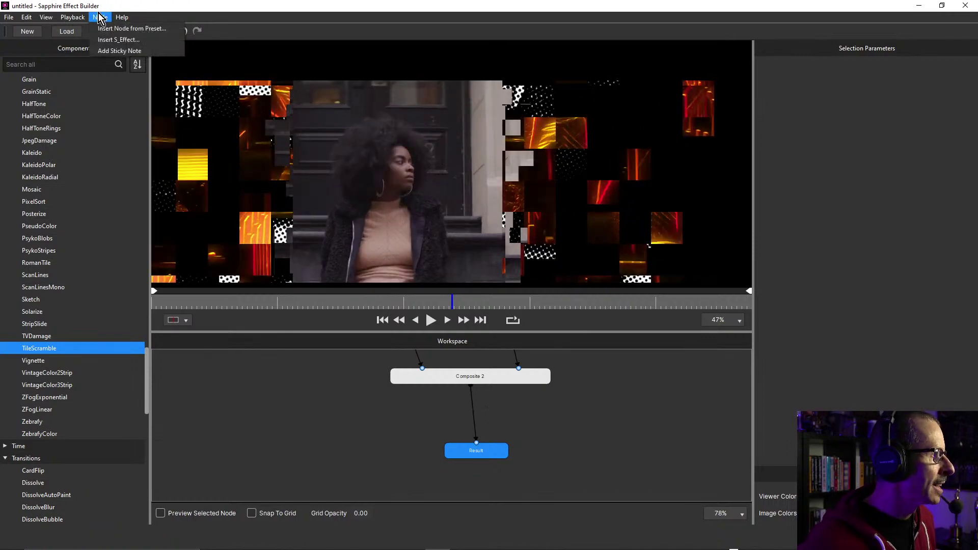
mouse_move(74, 19)
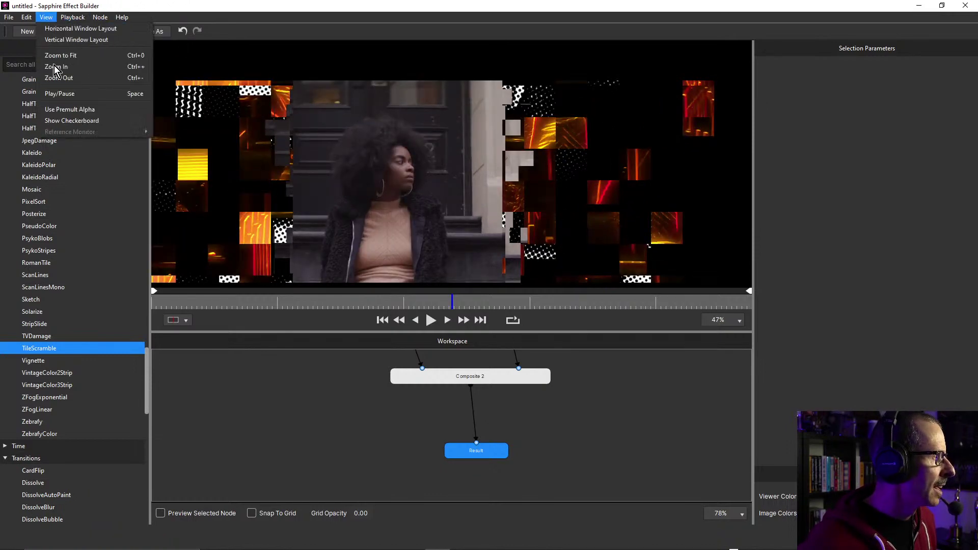
left_click(76, 121)
scroll(613, 196, "down", 2)
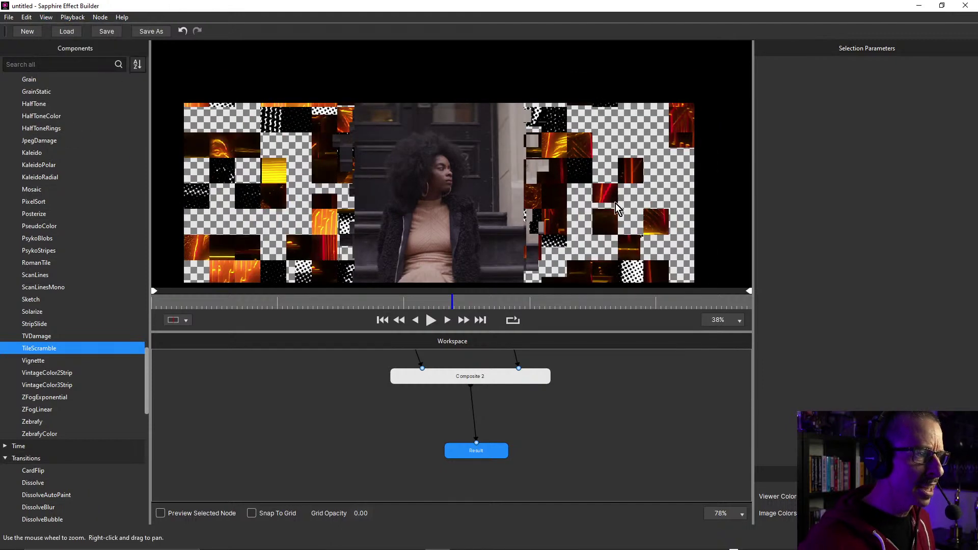
Enlarge the node workspace by shrinking the preview area so that the whole graph fits
left_click_drag(610, 426, 633, 467)
scroll(633, 467, "down", 5)
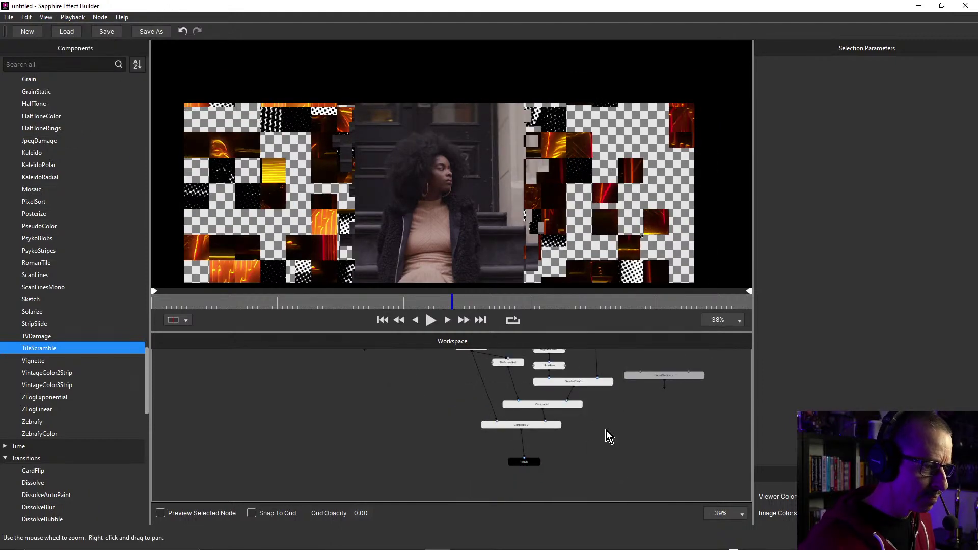
left_click_drag(542, 458, 506, 442)
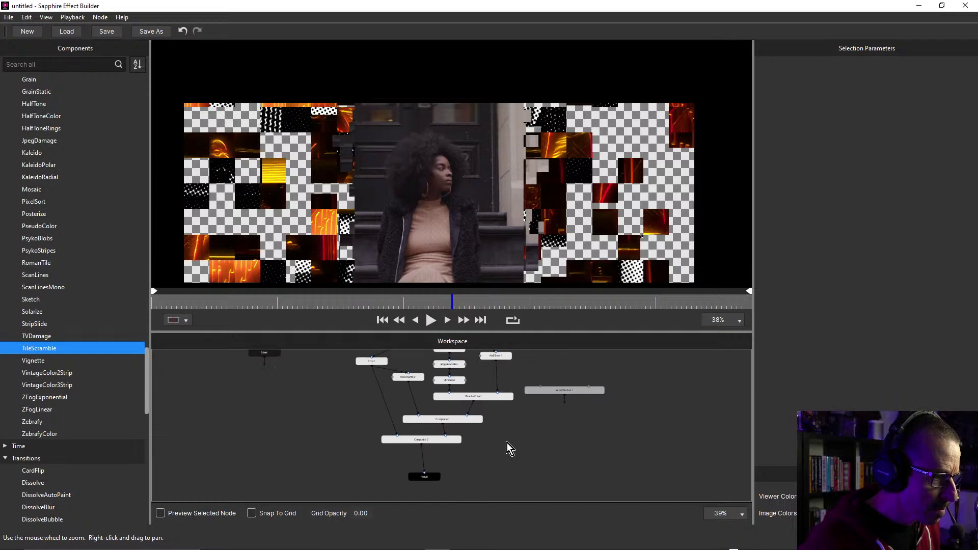
left_click_drag(525, 332, 525, 229)
scroll(579, 359, "up", 3)
scroll(576, 366, "down", 1)
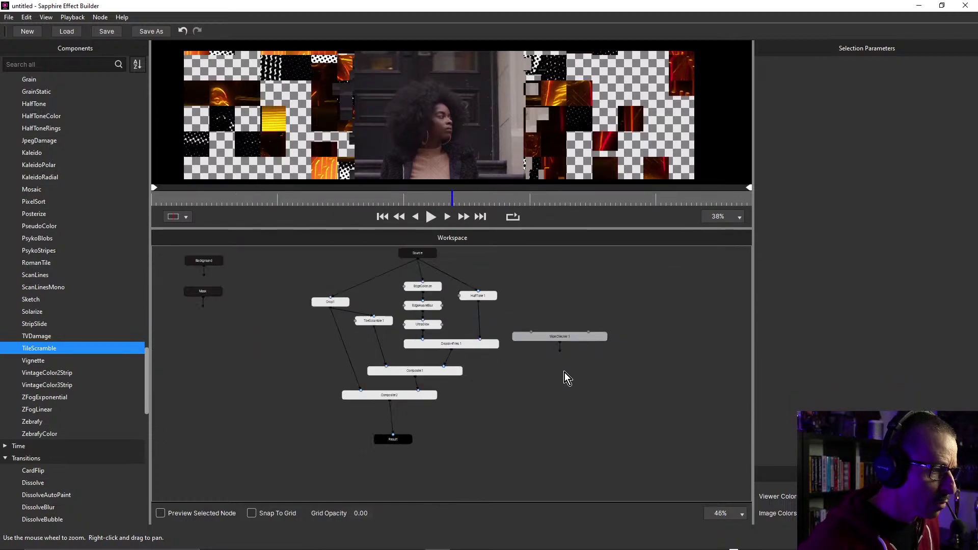
Move the unused WipeChecker 1 node out of the way, below the Background and Mask inputs
left_click_drag(541, 396, 572, 402)
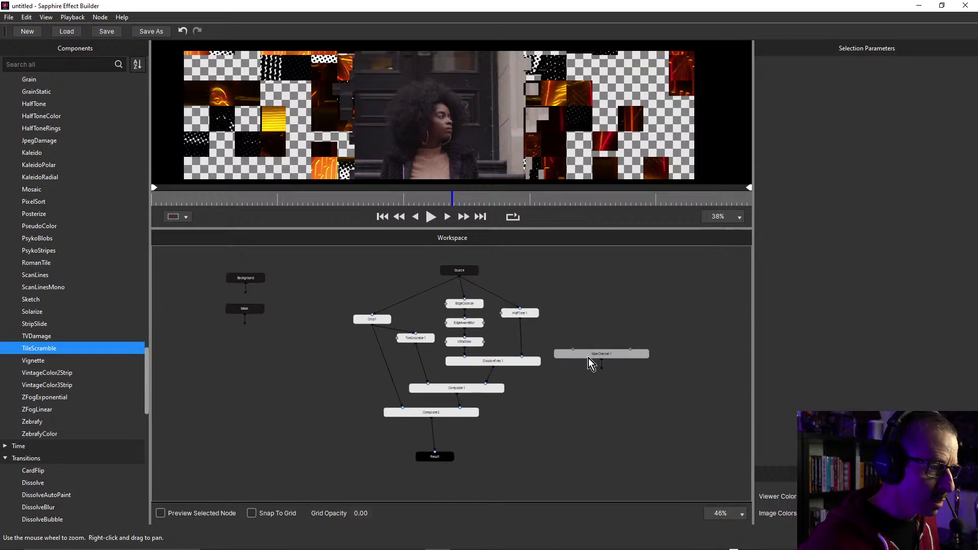
left_click_drag(589, 356, 247, 369)
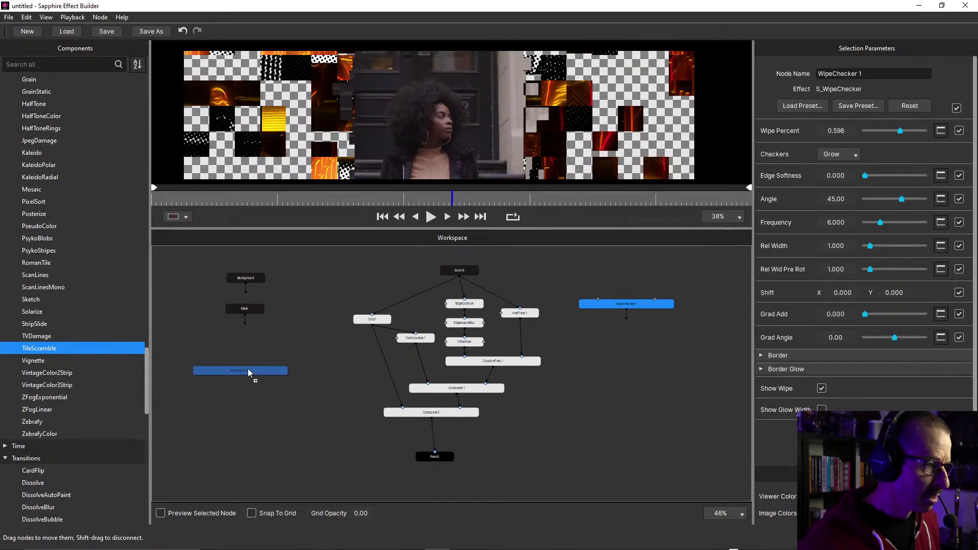
left_click(605, 330)
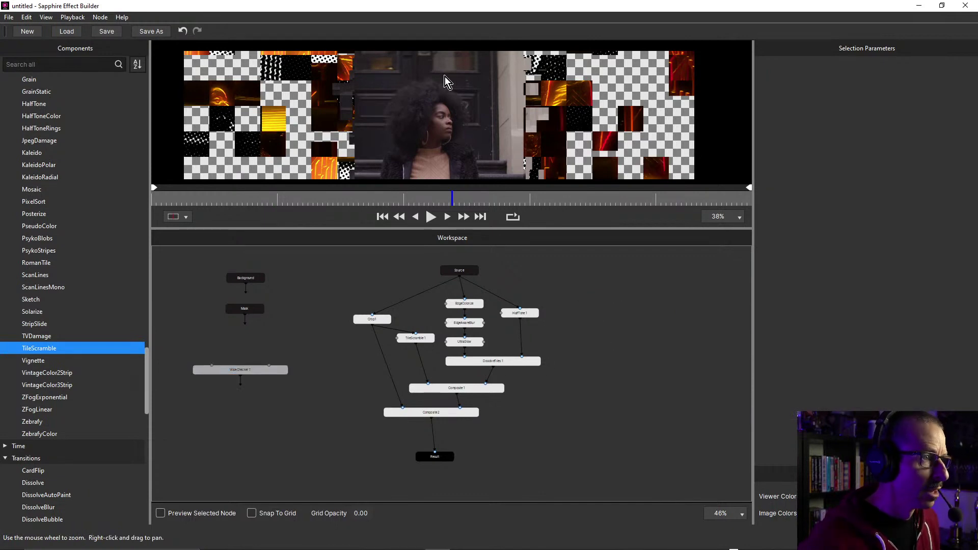
Insert the 70s Warp Waves Background S_Effect preset into the node graph
left_click(100, 17)
mouse_move(121, 17)
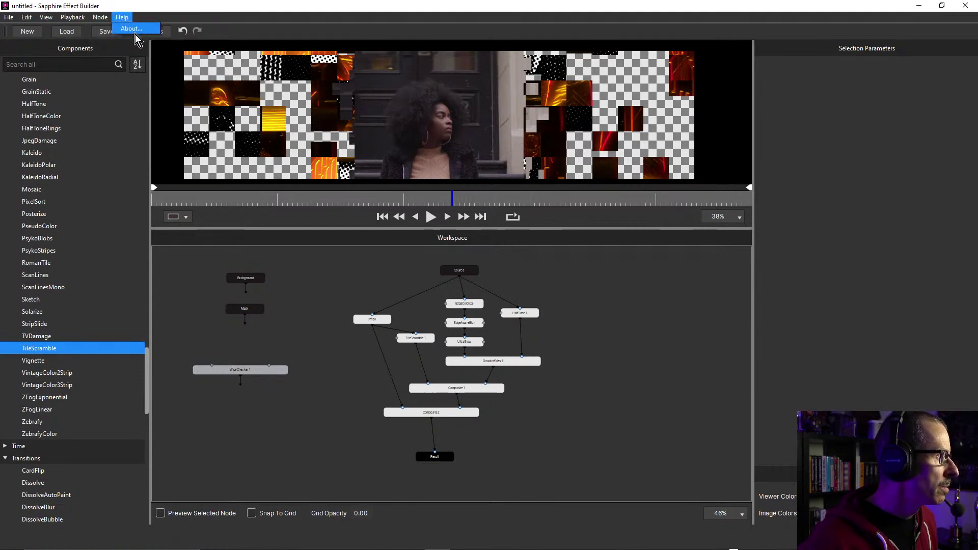
key("Escape")
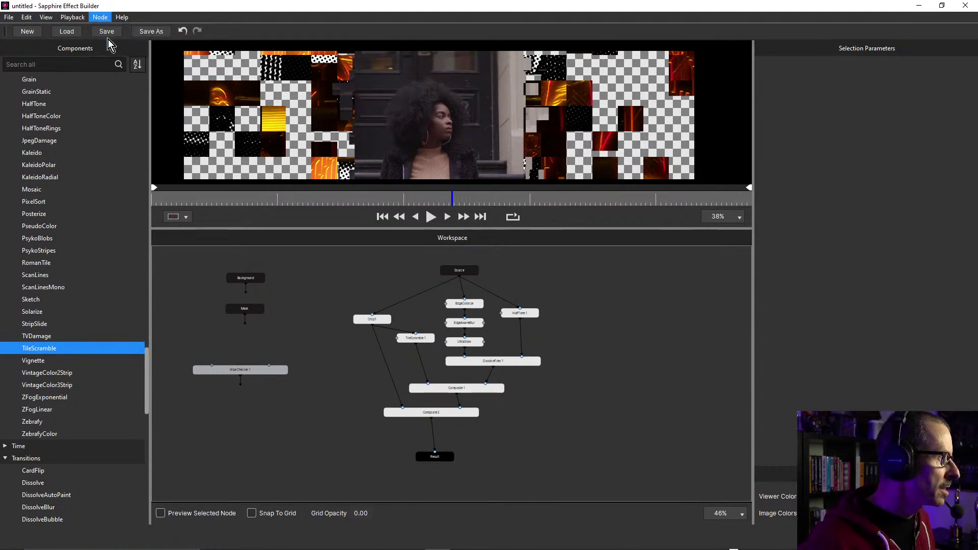
left_click(107, 37)
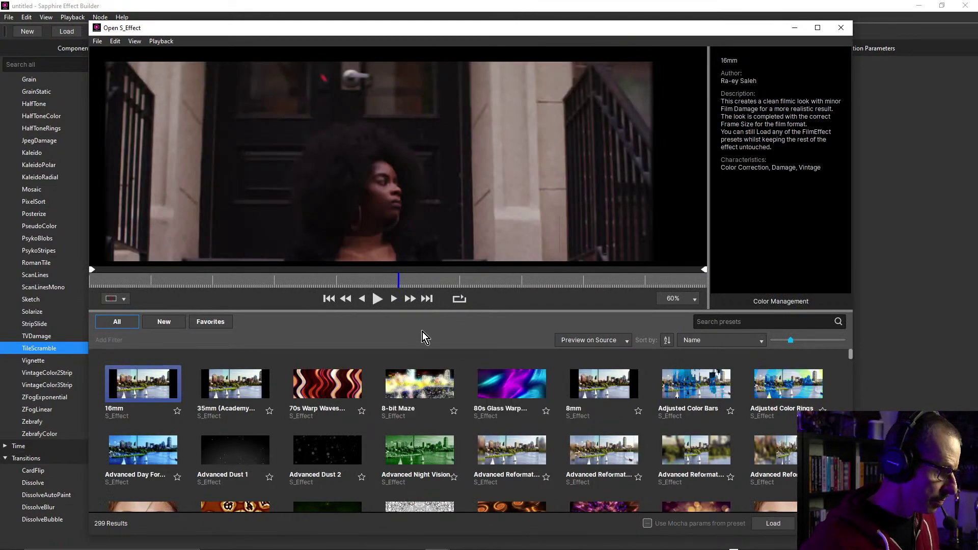
left_click(326, 383)
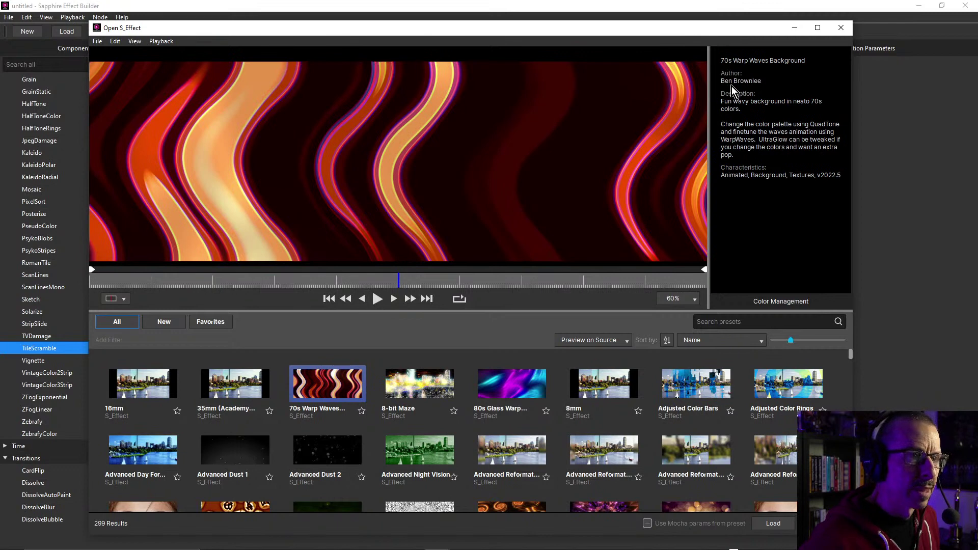
left_click_drag(682, 29, 694, 13)
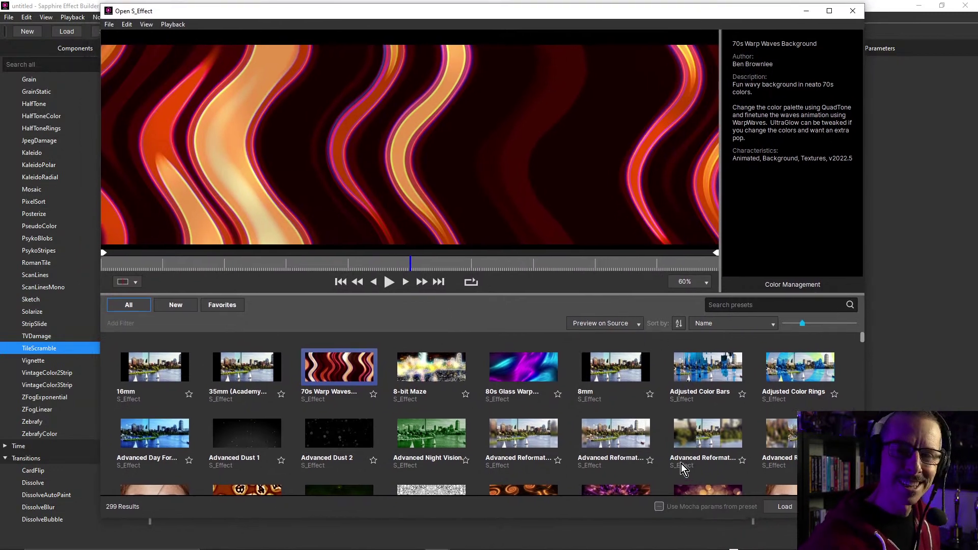
mouse_move(655, 425)
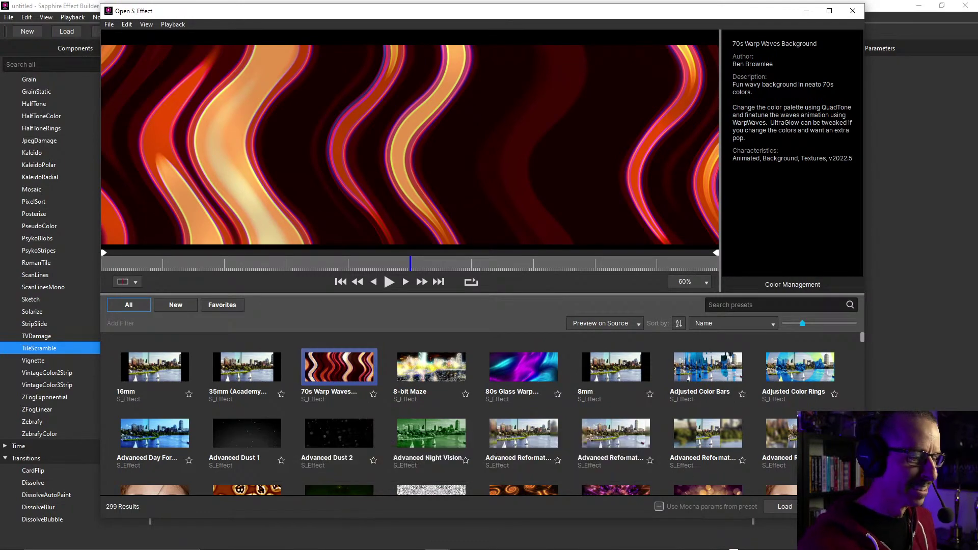
left_click(791, 507)
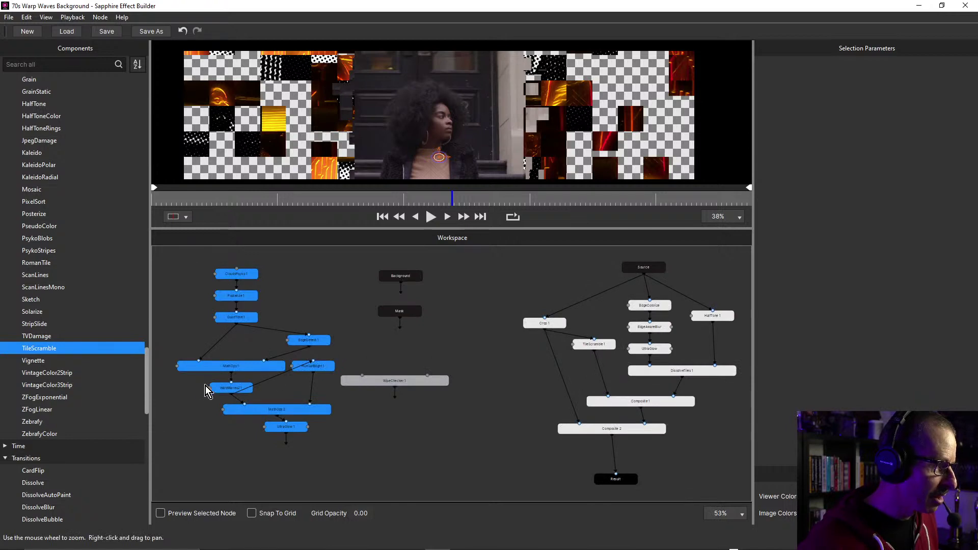
Move all of the inserted 70s Warp Waves nodes together to the right side of the main node tree
left_click(488, 363)
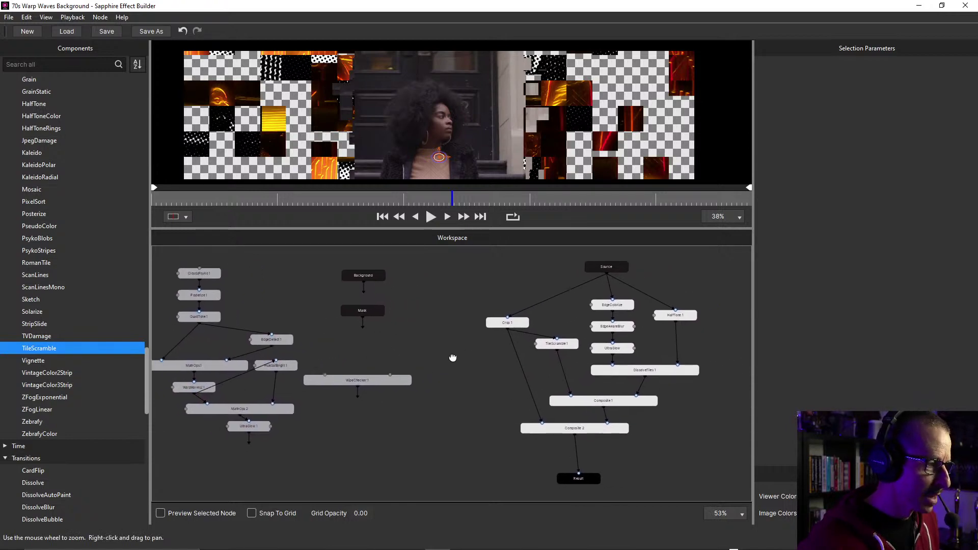
left_click_drag(155, 259, 283, 445)
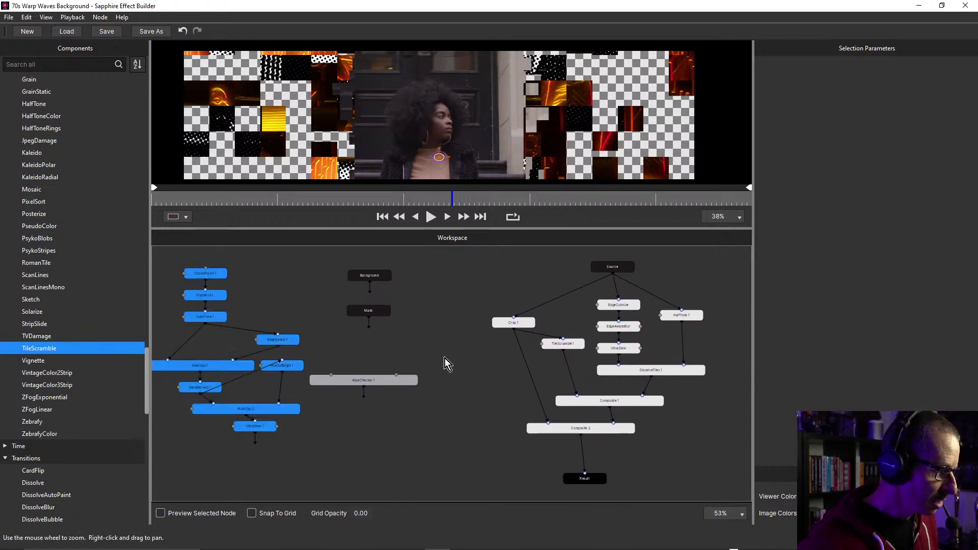
scroll(448, 362, "down", 3)
left_click(441, 365)
left_click_drag(200, 286, 325, 442)
left_click_drag(270, 304, 671, 310)
left_click(649, 291)
scroll(497, 290, "up", 3)
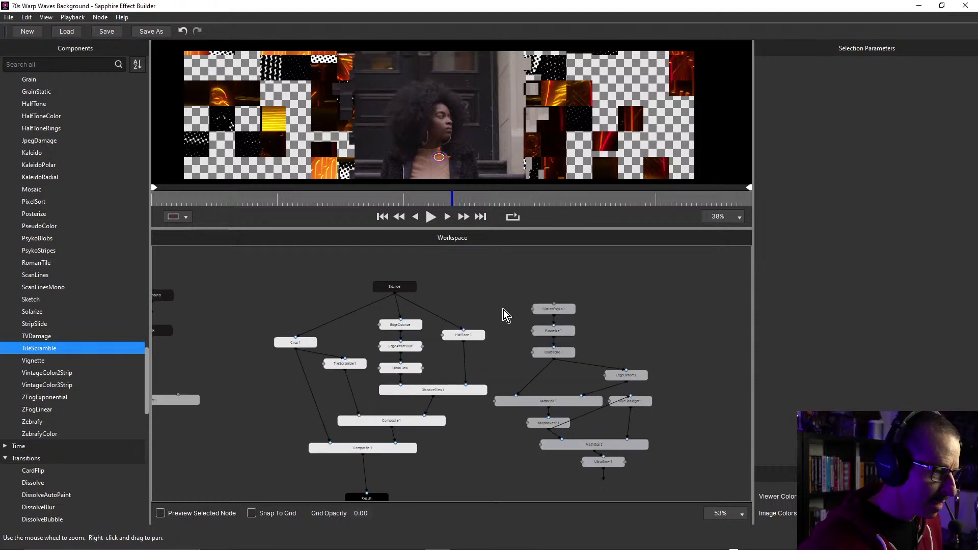
left_click_drag(494, 316, 640, 476)
left_click_drag(603, 426, 626, 422)
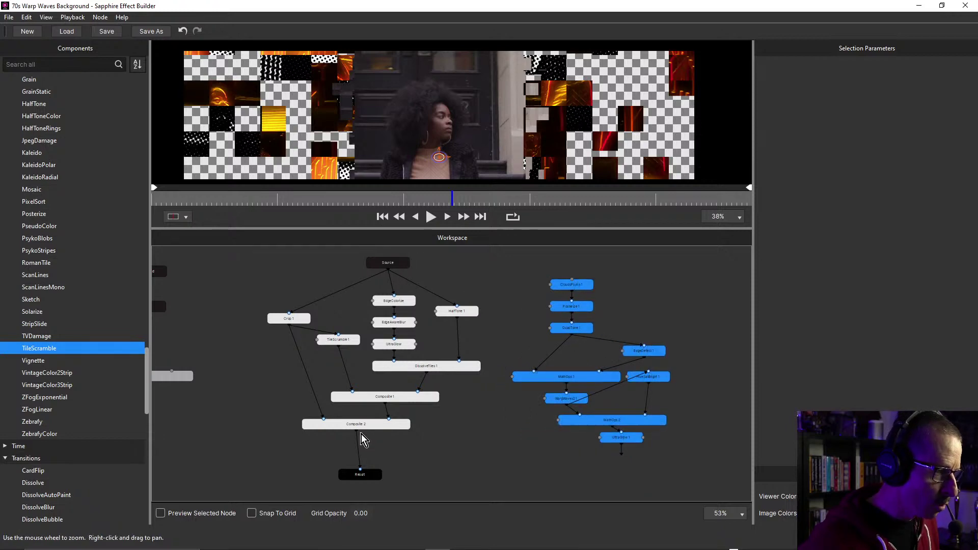
Duplicate Composite 2 and place the copy between Result and the 70s Warp Waves nodes
scroll(439, 457, "up", 1)
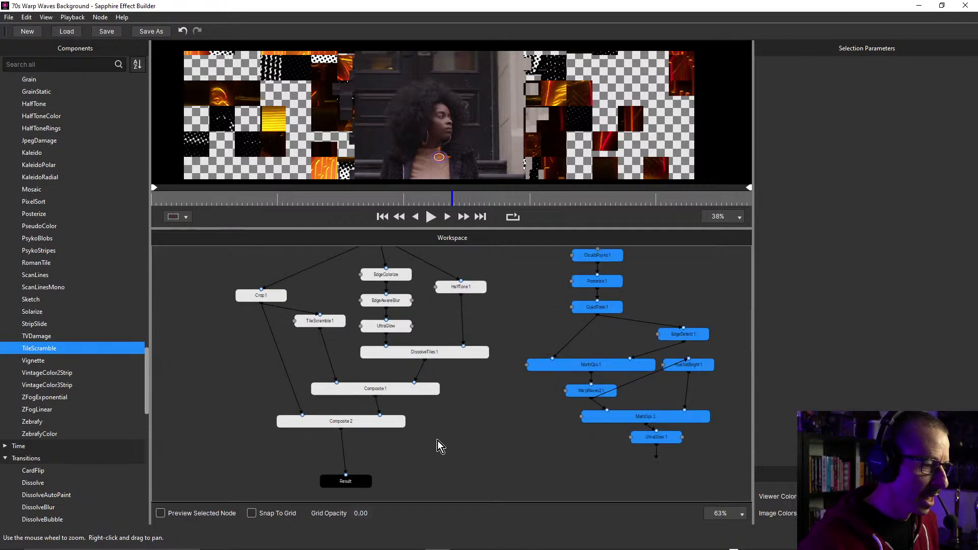
scroll(438, 441, "down", 1)
left_click(370, 423)
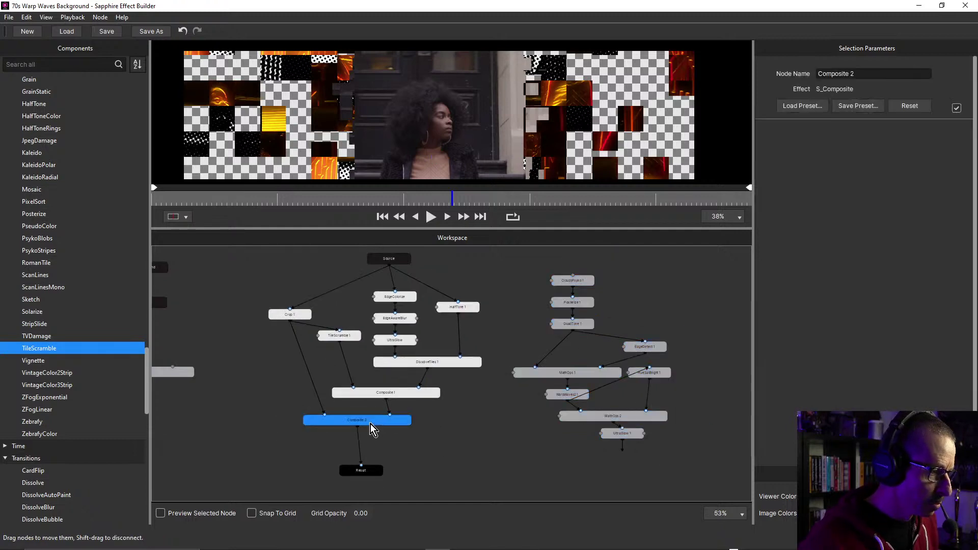
right_click(371, 424)
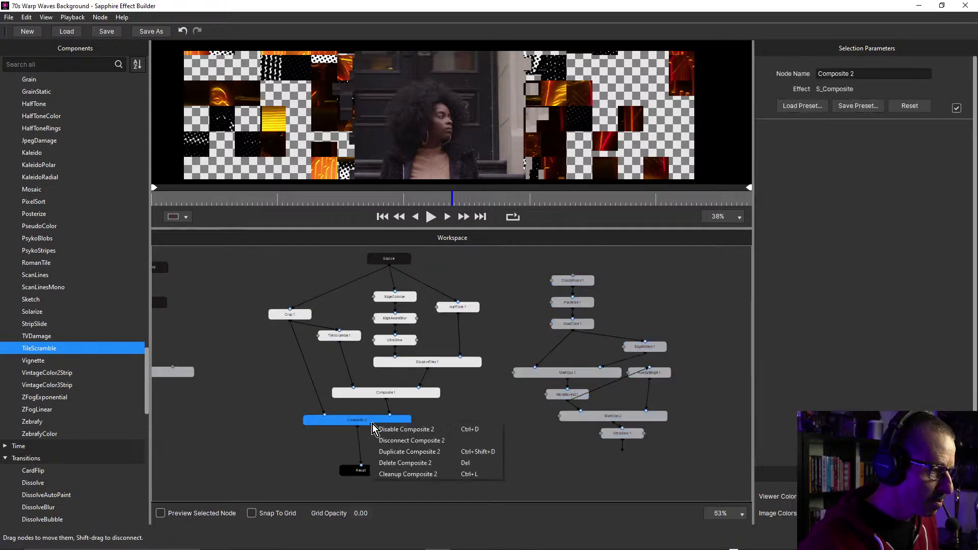
left_click(402, 451)
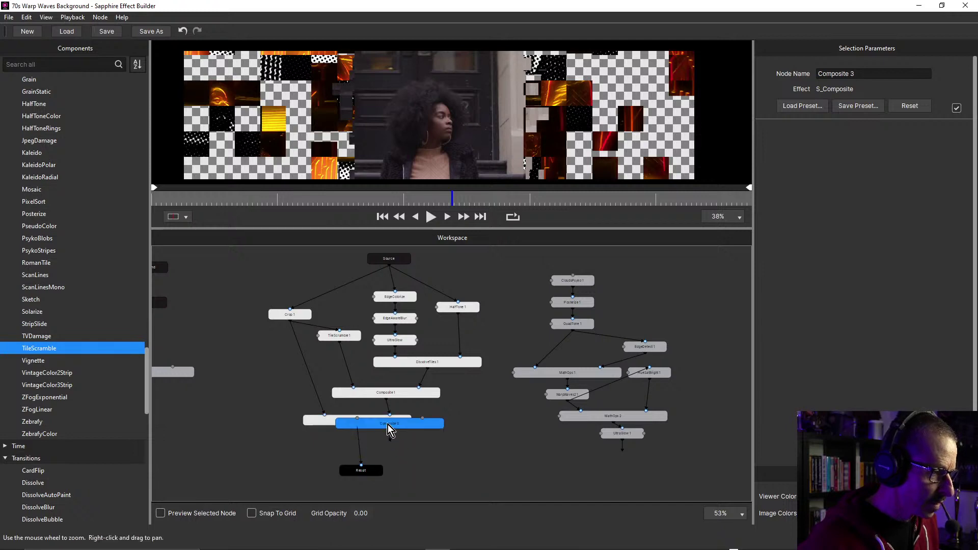
left_click_drag(389, 425, 491, 467)
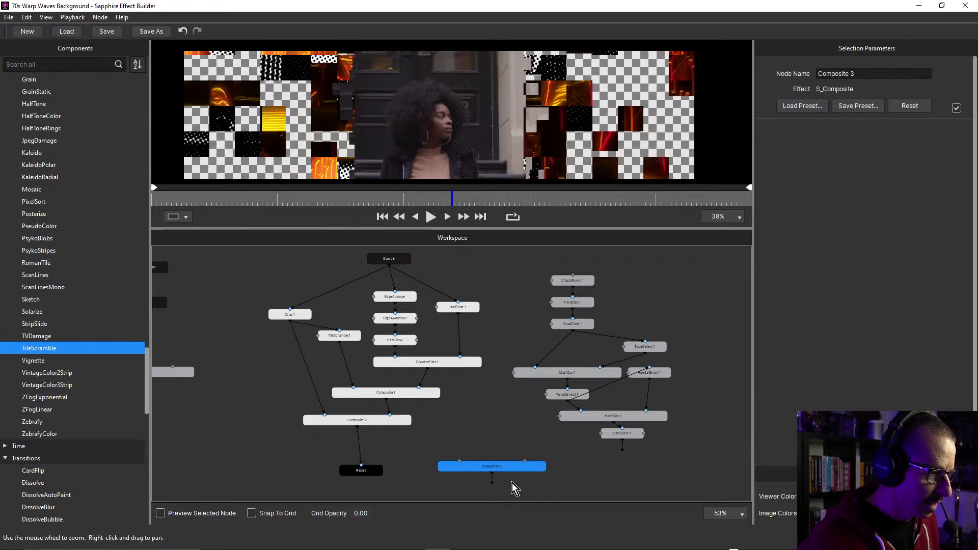
Connect Composite 2 to Composite 3's front input and the background branch's UltraGlow 1 to Composite 3's other image input
scroll(460, 468, "up", 4)
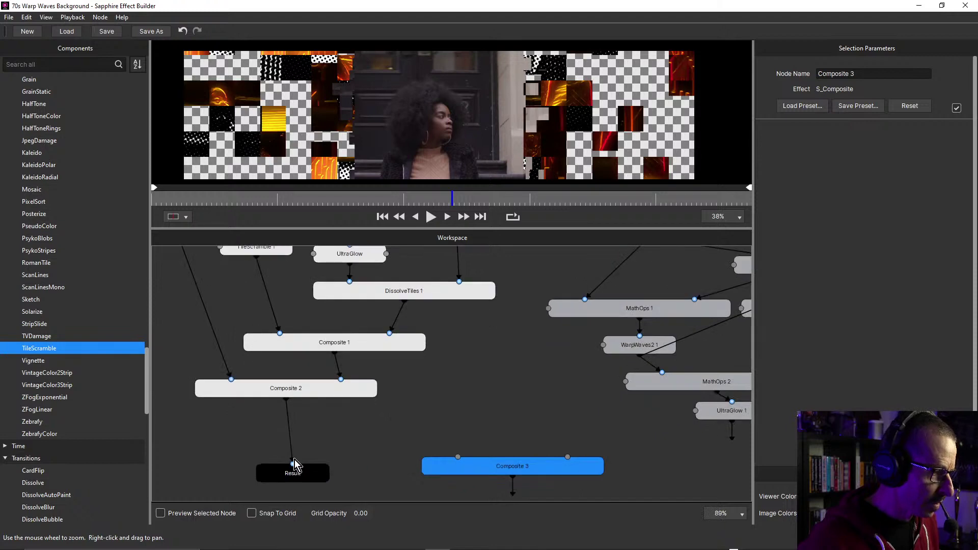
left_click_drag(292, 461, 458, 456)
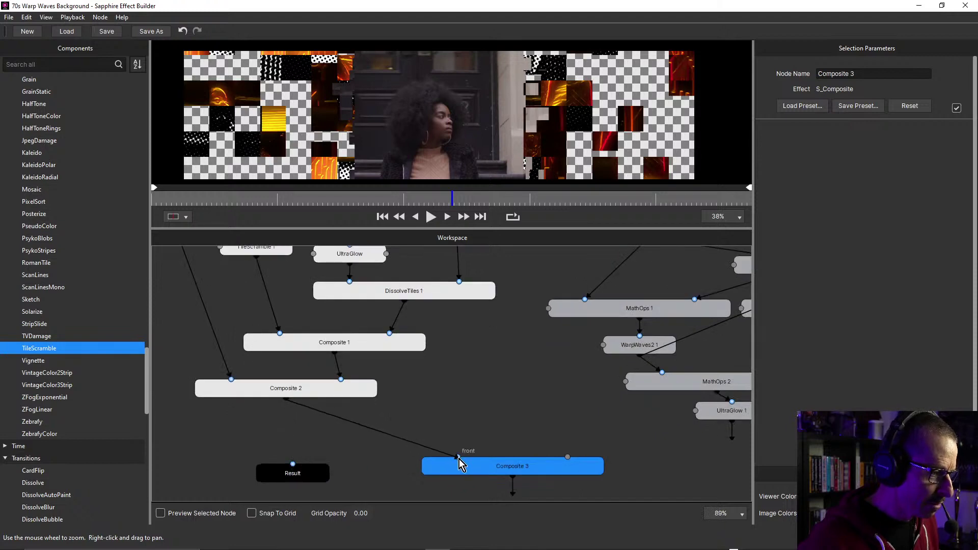
scroll(463, 425, "down", 1)
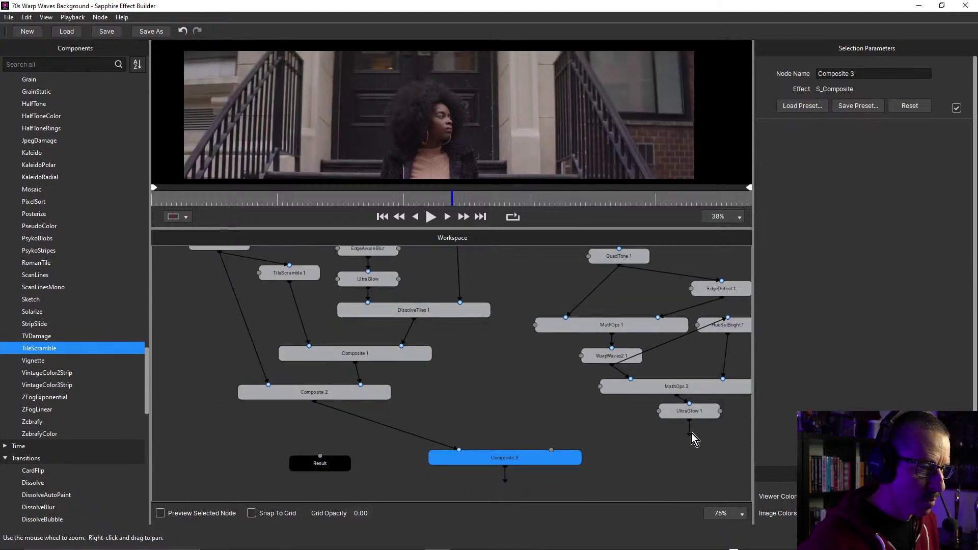
left_click_drag(691, 441, 552, 451)
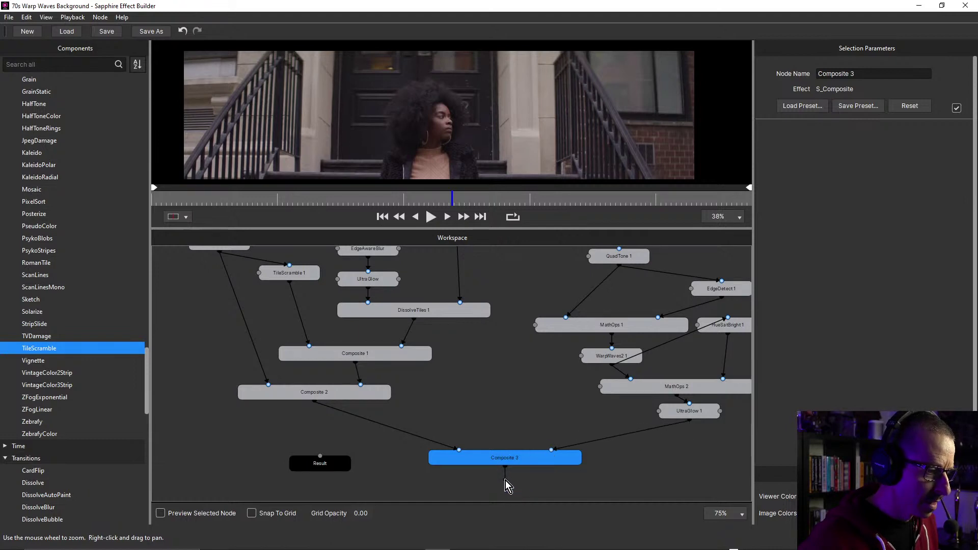
Feed Composite 3's output into Result and enlarge the preview to view the tiles over the 70s Warp Waves background
left_click_drag(506, 481, 322, 459)
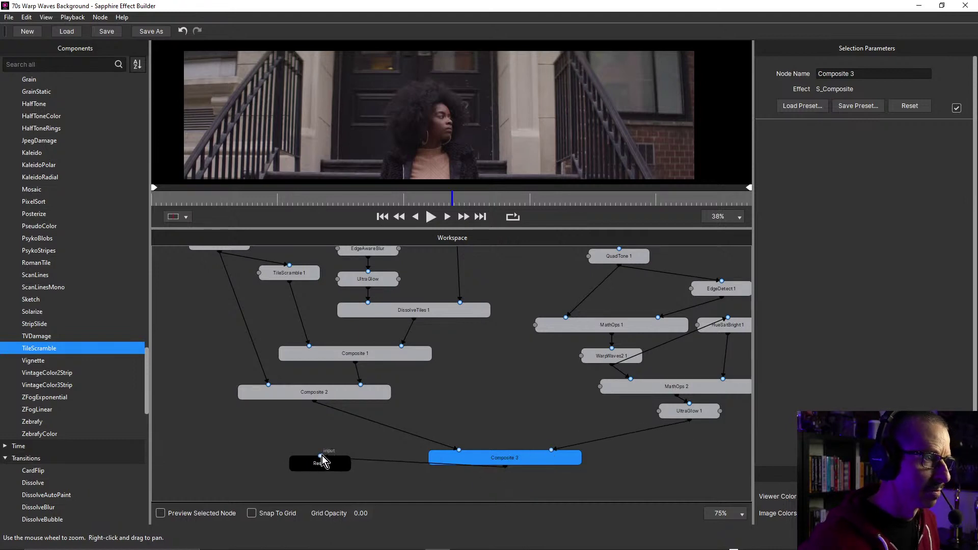
left_click(339, 465)
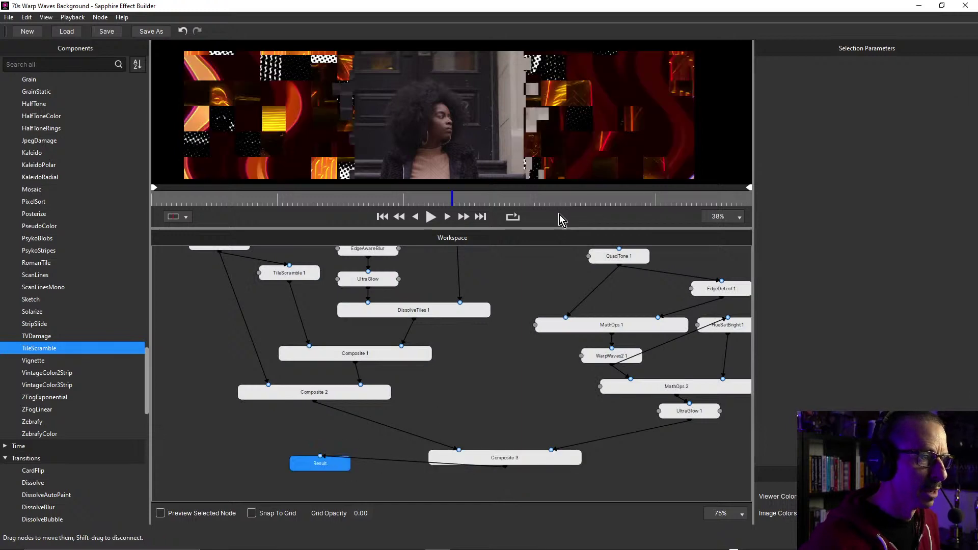
left_click_drag(549, 228, 539, 444)
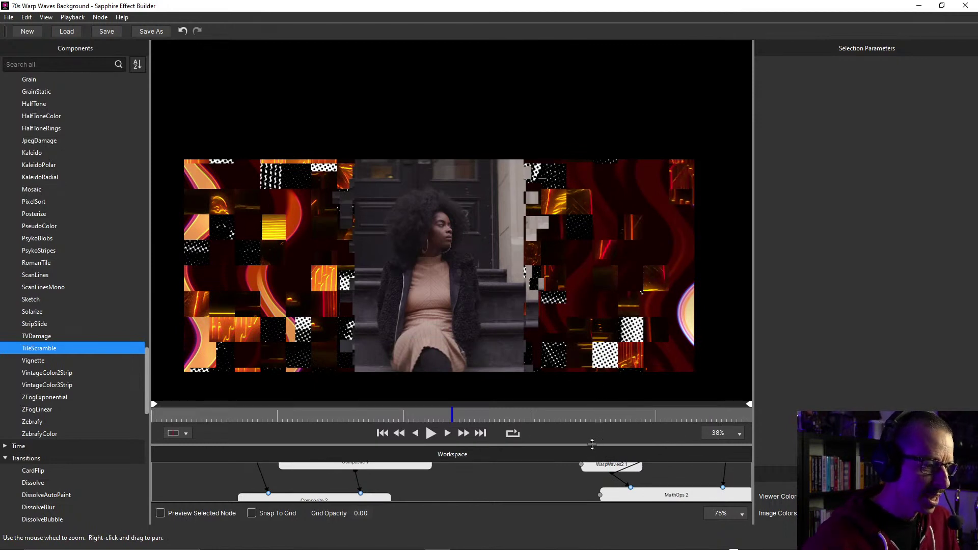
Try an A Amplitude of 0.739, A Frequency of 0.100 and A Angle of 158.90 on WarpWaves2 1
left_click_drag(592, 444, 611, 337)
scroll(593, 427, "down", 5)
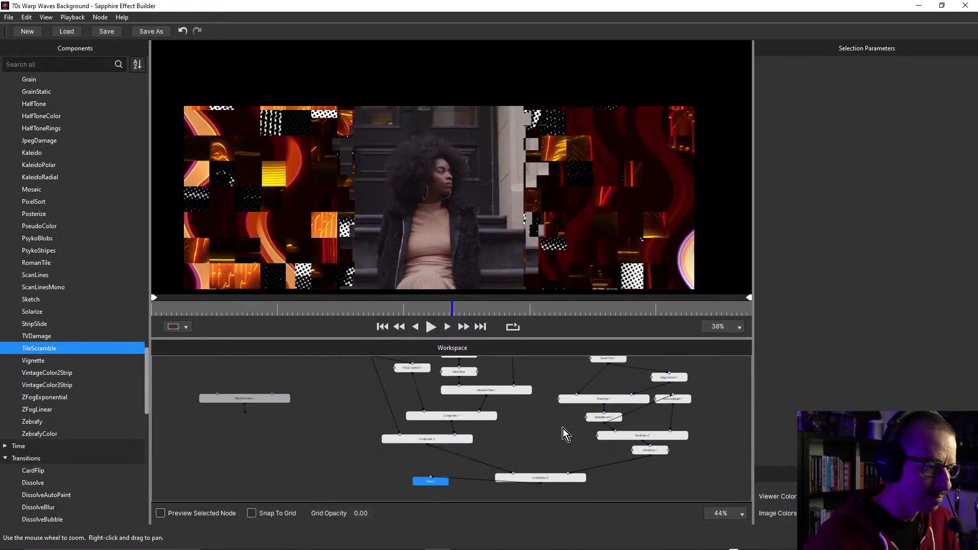
left_click_drag(537, 414, 552, 441)
scroll(586, 364, "up", 3)
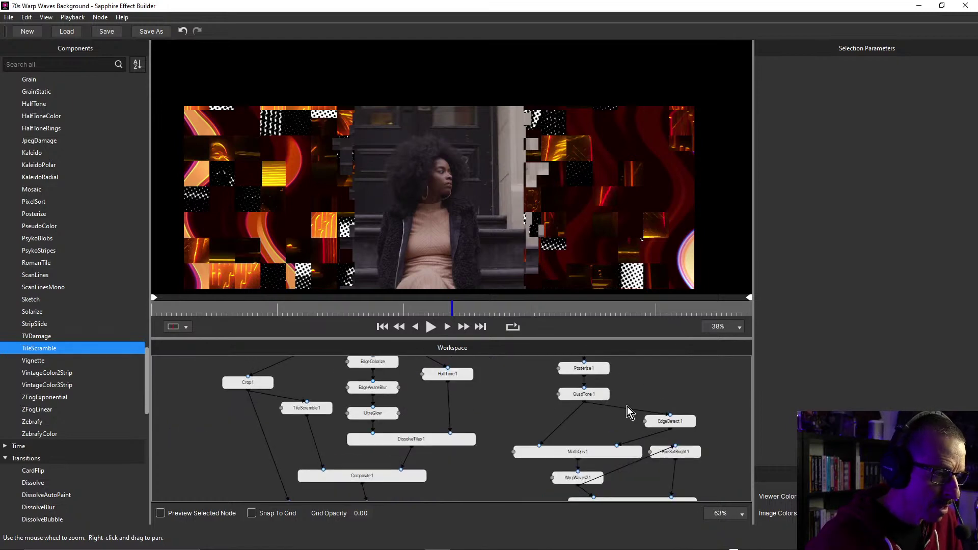
left_click_drag(697, 405, 661, 379)
left_click(533, 455)
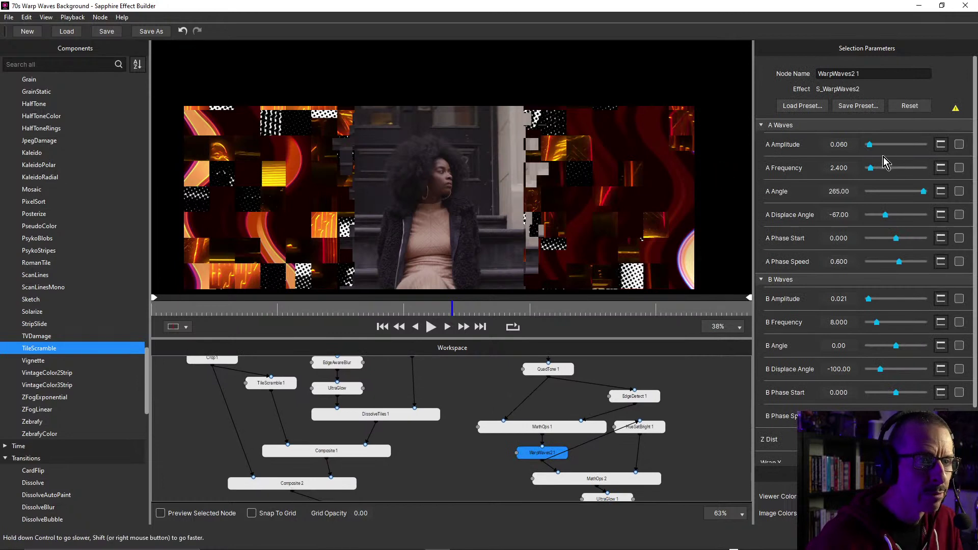
mouse_move(868, 144)
left_mouse_down()
mouse_move(902, 152)
mouse_move(861, 153)
left_mouse_up()
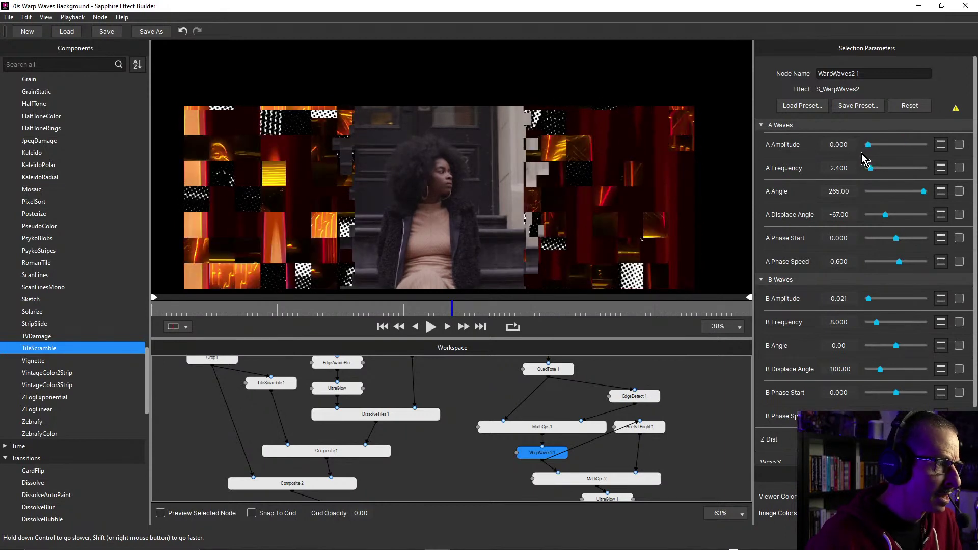
mouse_move(871, 169)
left_mouse_down()
mouse_move(890, 174)
mouse_move(865, 173)
left_mouse_up()
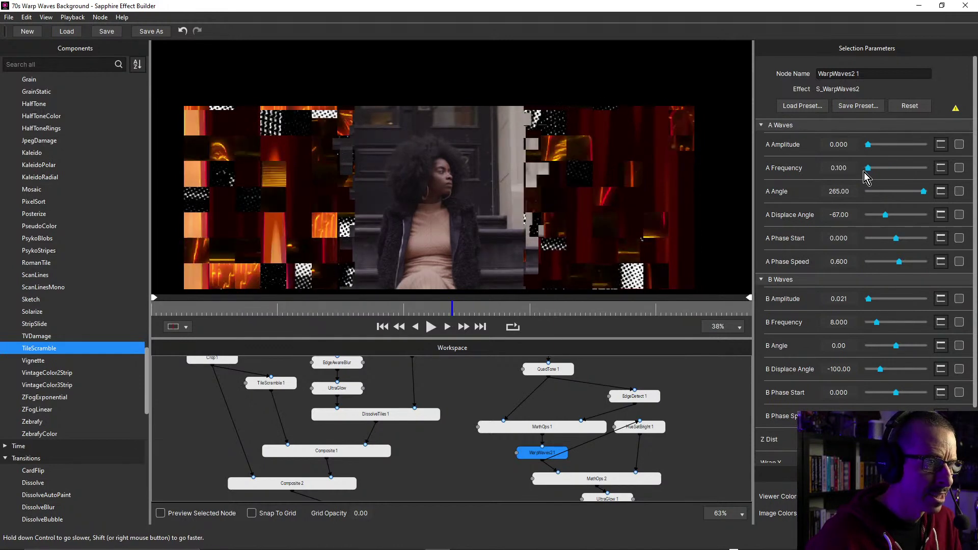
left_click_drag(923, 192, 917, 193)
left_click_drag(867, 145, 886, 148)
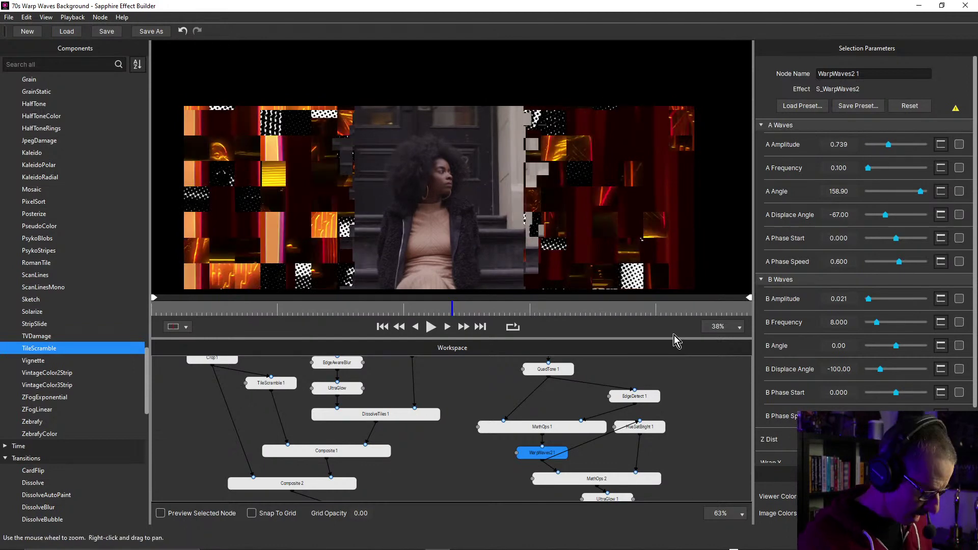
Undo all the trial changes to the A Waves settings of WarpWaves2 1
key("ctrl+z")
key("ctrl+z")
key("ctrl+z")
key("ctrl+z")
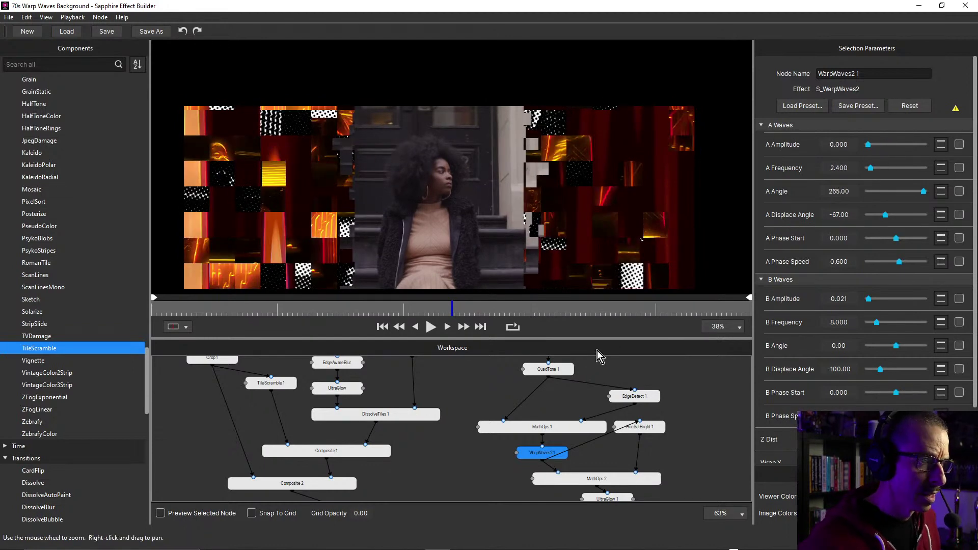
key("ctrl+y")
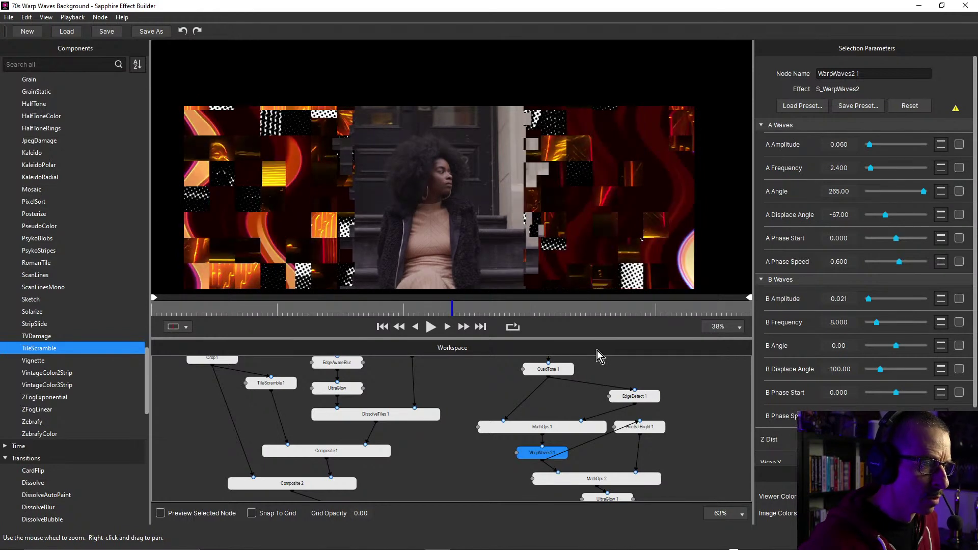
Add a Blur node after UltraGlow 1 at the end of the 70s Warp Waves branch, feeding Composite 3
left_click_drag(694, 399, 682, 349)
left_click(593, 436)
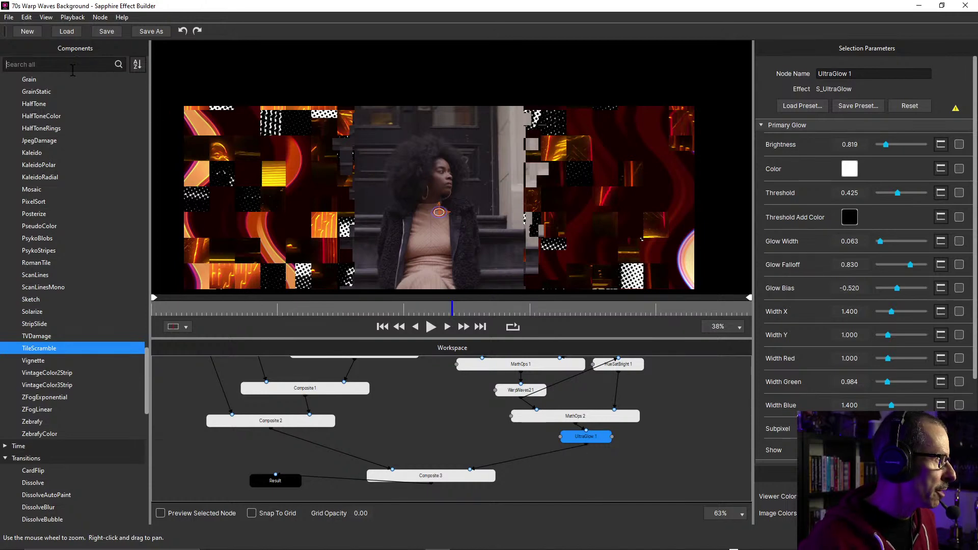
type("blur")
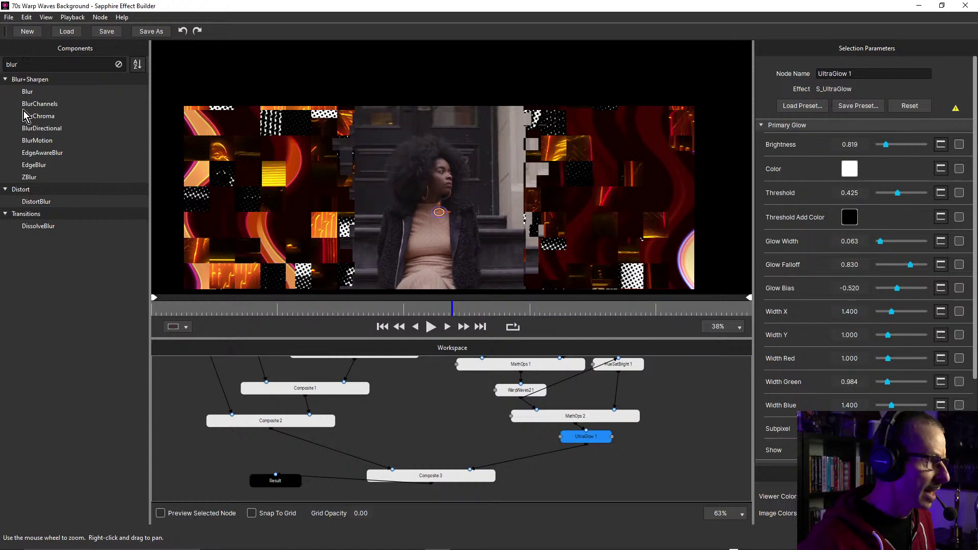
left_click(28, 95)
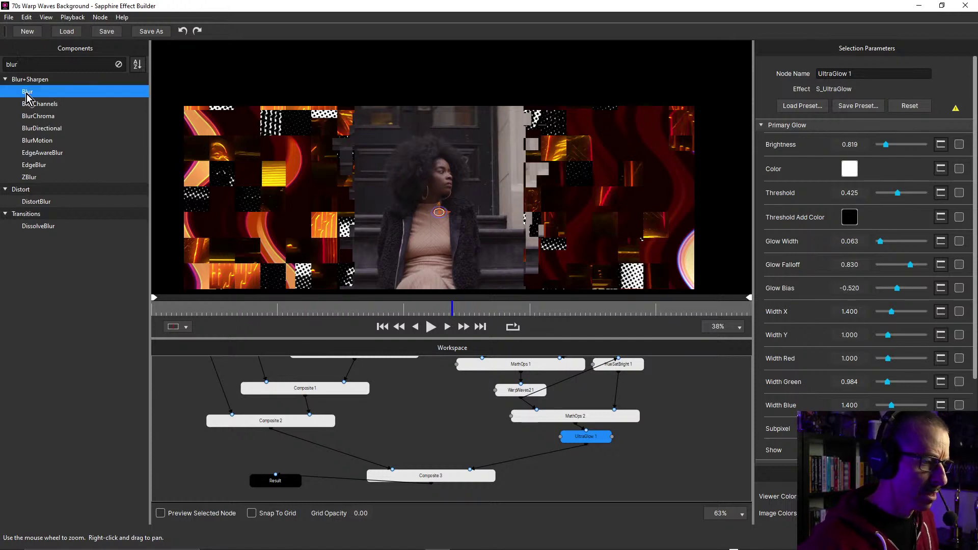
double_click(28, 94)
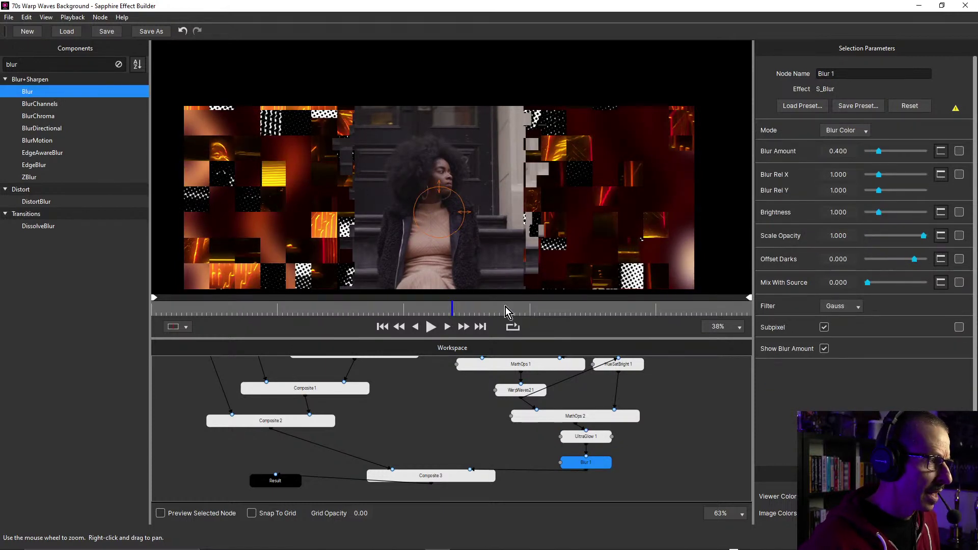
Examine the blurred background between the tiles up close and at different times in an enlarged preview
left_click_drag(514, 338, 519, 458)
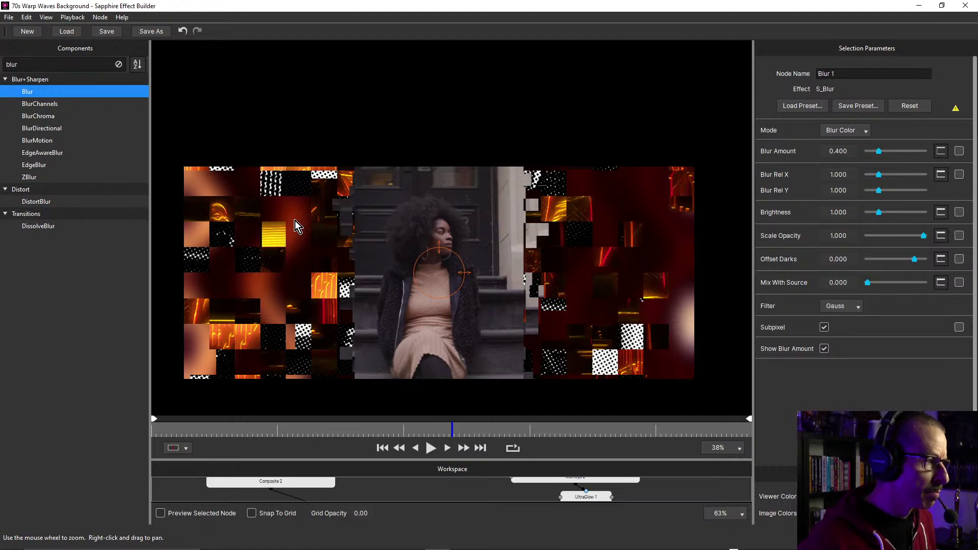
scroll(290, 222, "up", 5)
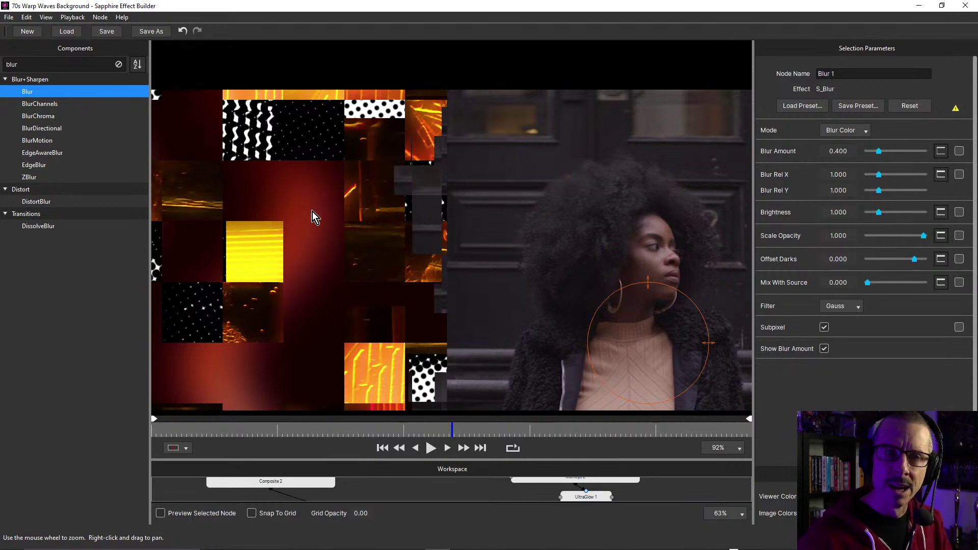
scroll(325, 206, "down", 5)
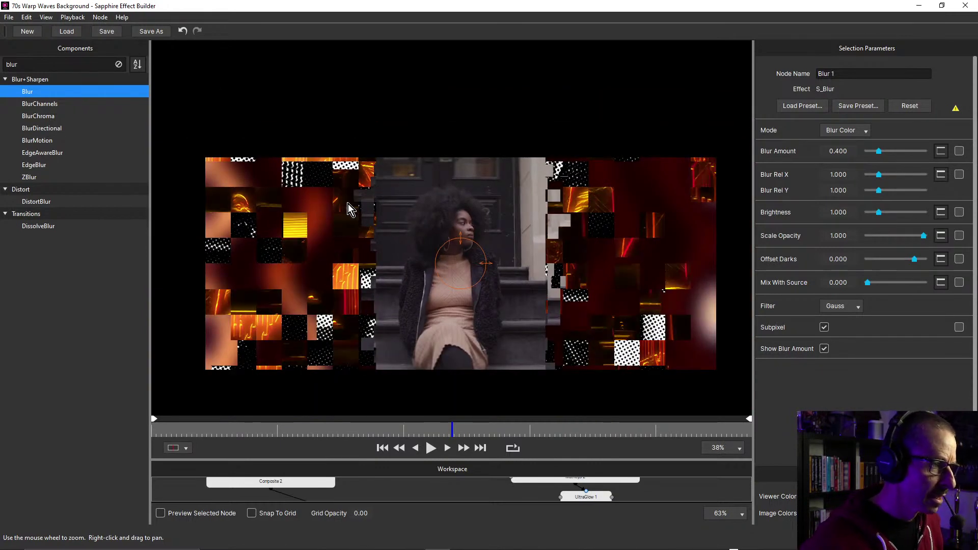
left_click(449, 432)
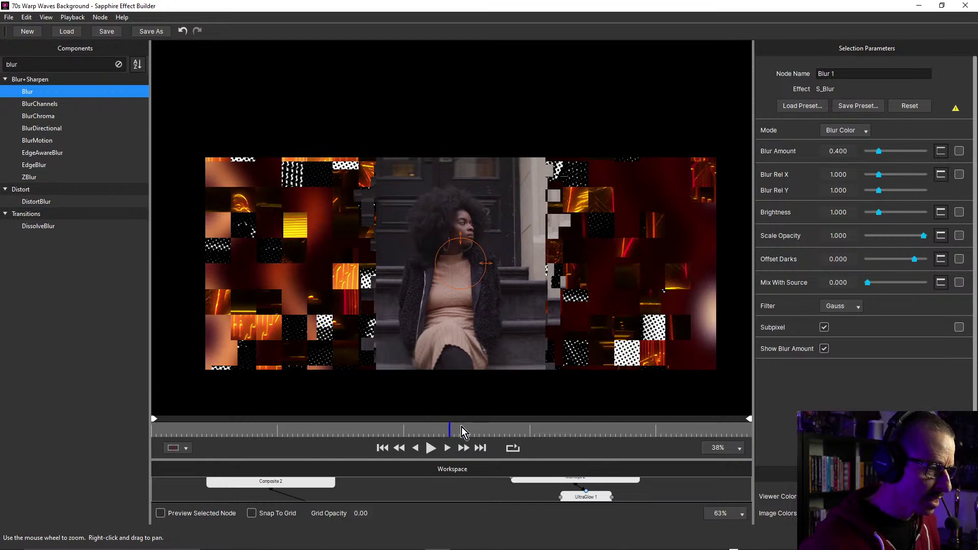
left_click_drag(490, 432, 524, 430)
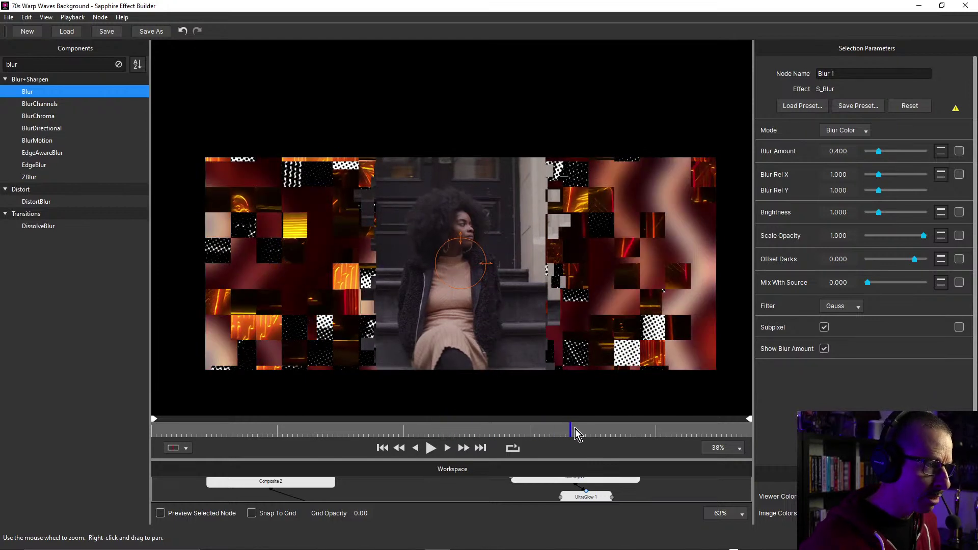
left_click(399, 448)
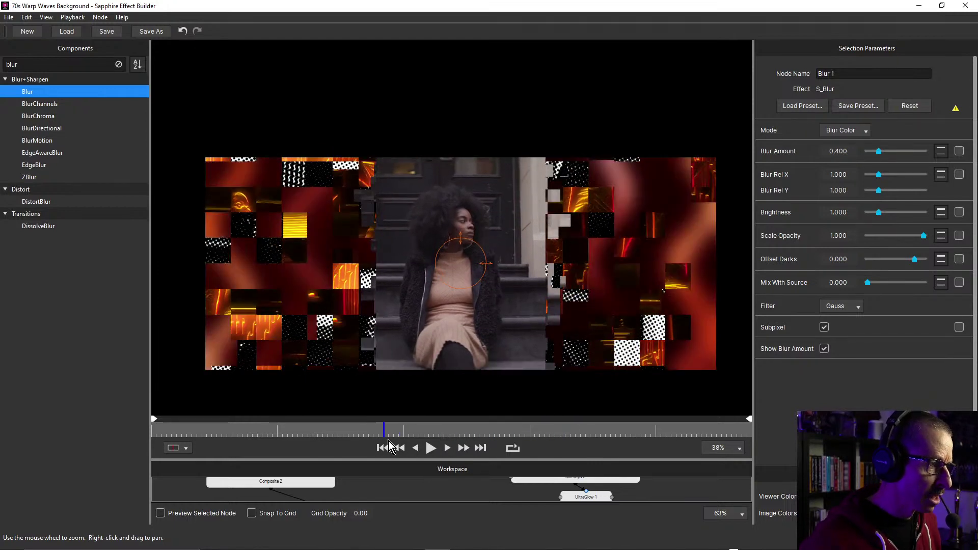
left_click(431, 448)
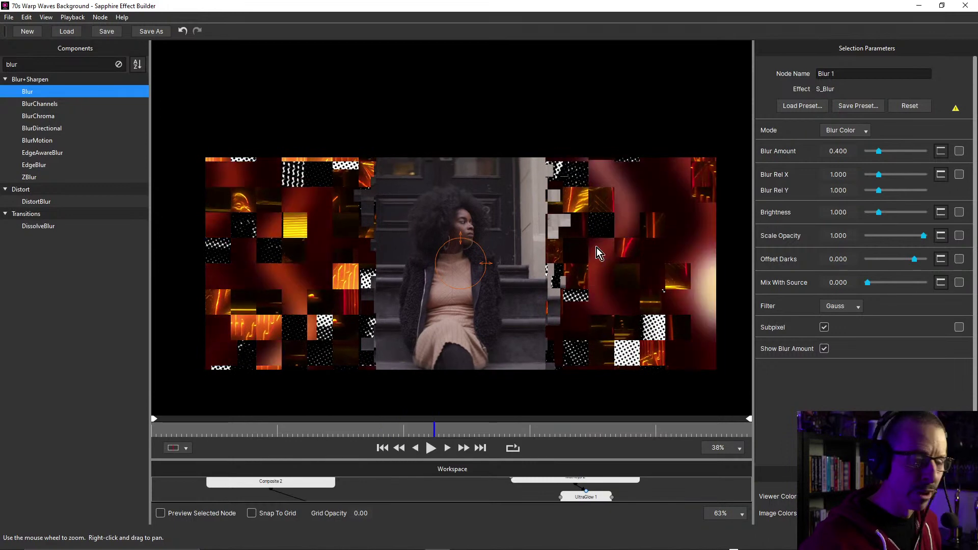
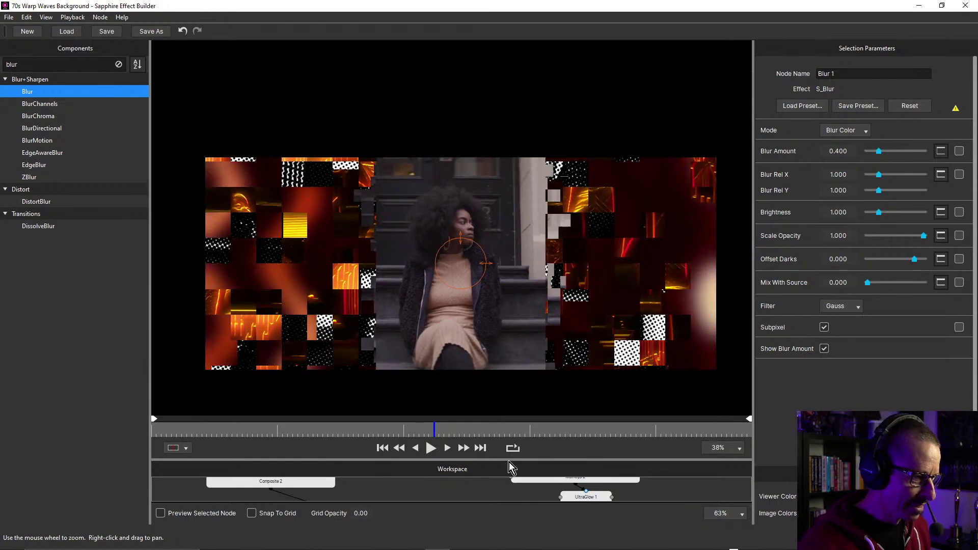
Tidy the node graph by placing the Result node directly beneath Composite 3
left_click_drag(511, 466, 510, 247)
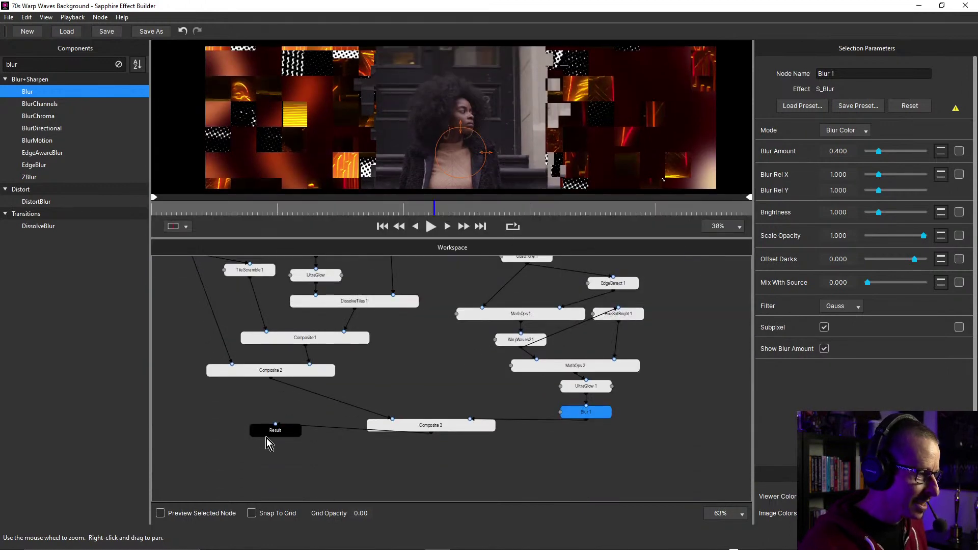
left_click_drag(267, 438, 430, 489)
scroll(463, 368, "down", 3)
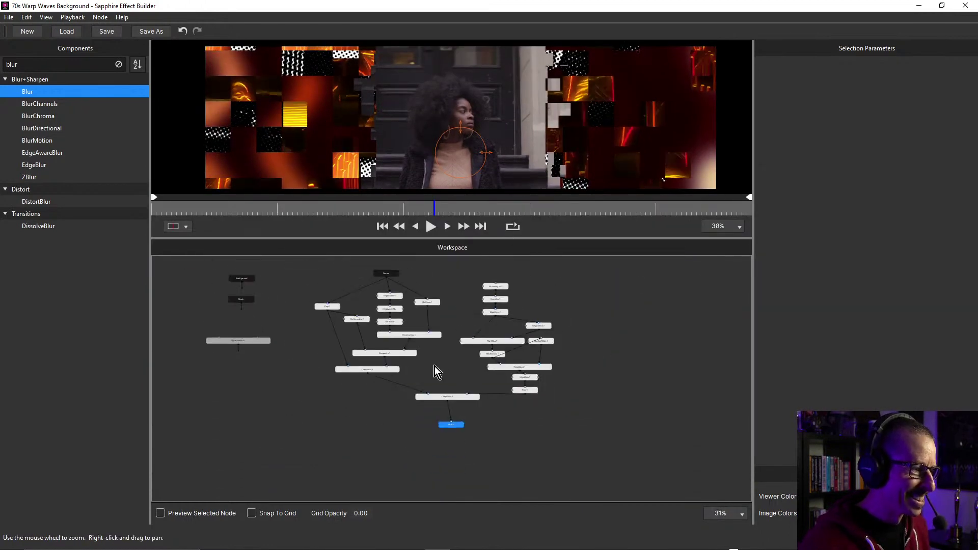
left_click_drag(435, 365, 482, 394)
scroll(399, 301, "up", 3)
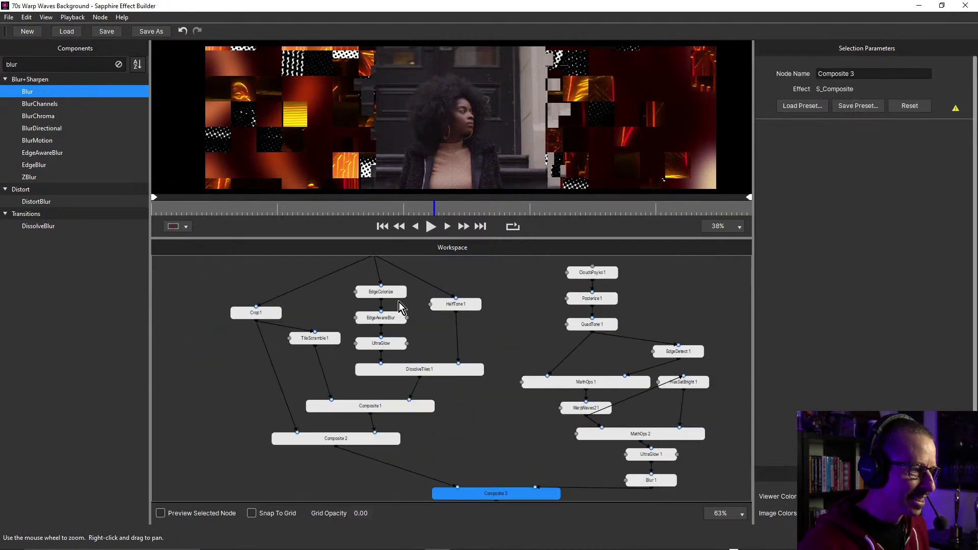
scroll(408, 310, "down", 3)
left_click_drag(485, 459, 481, 464)
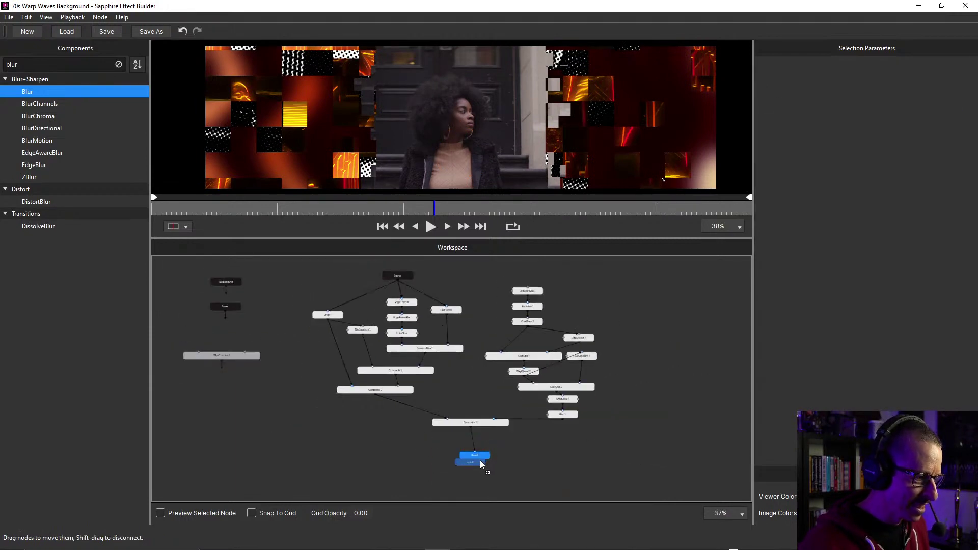
scroll(484, 426, "up", 3)
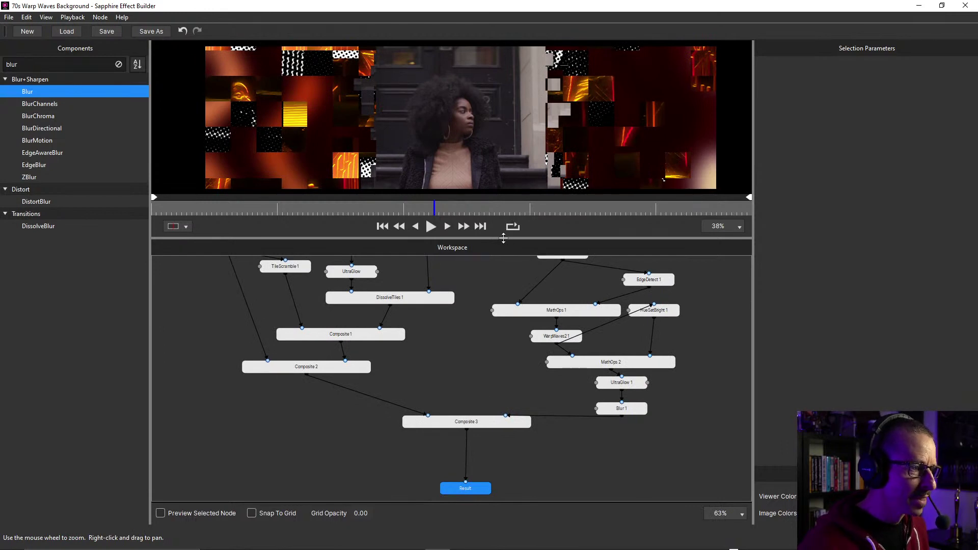
Insert a ColorFuseLooks node between Composite 3 and the Result node
left_click_drag(505, 238, 504, 270)
double_click(51, 66)
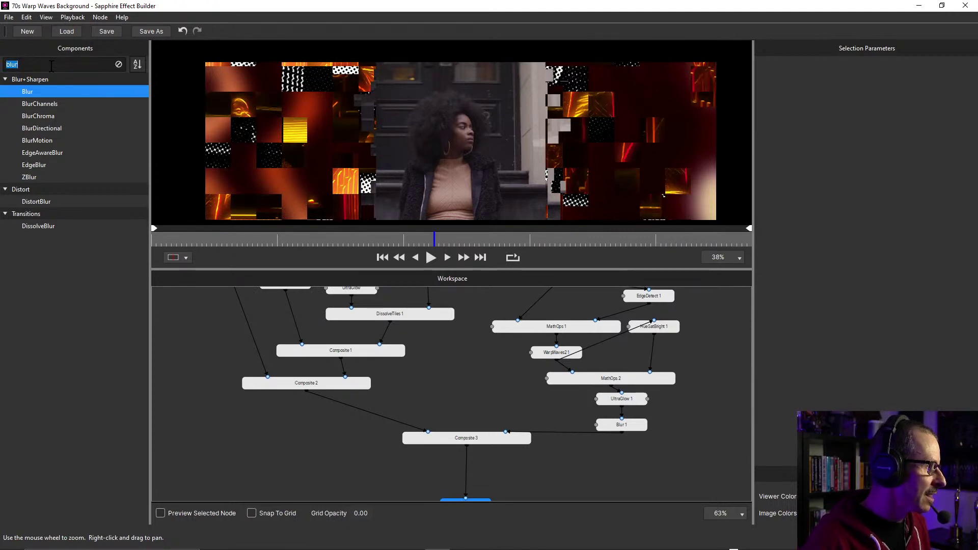
left_click(118, 64)
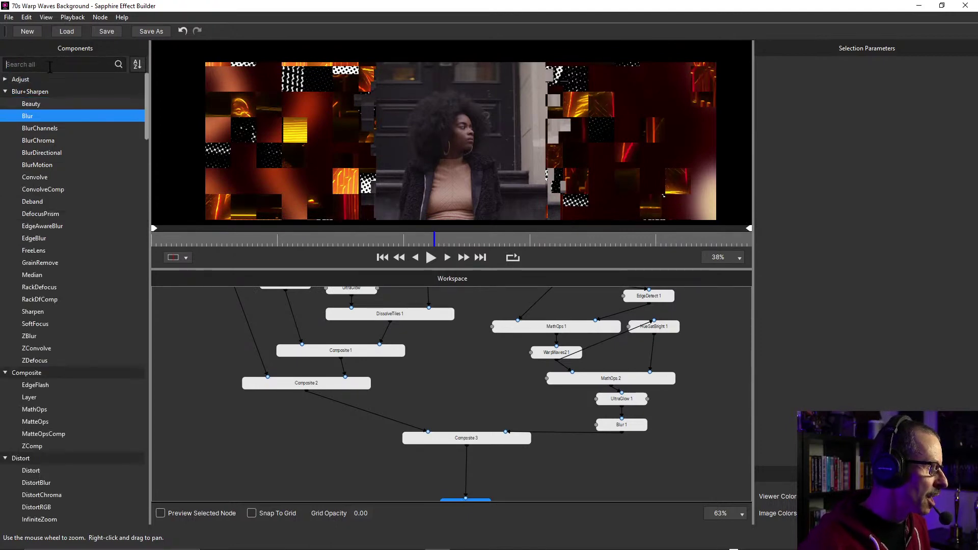
type("color")
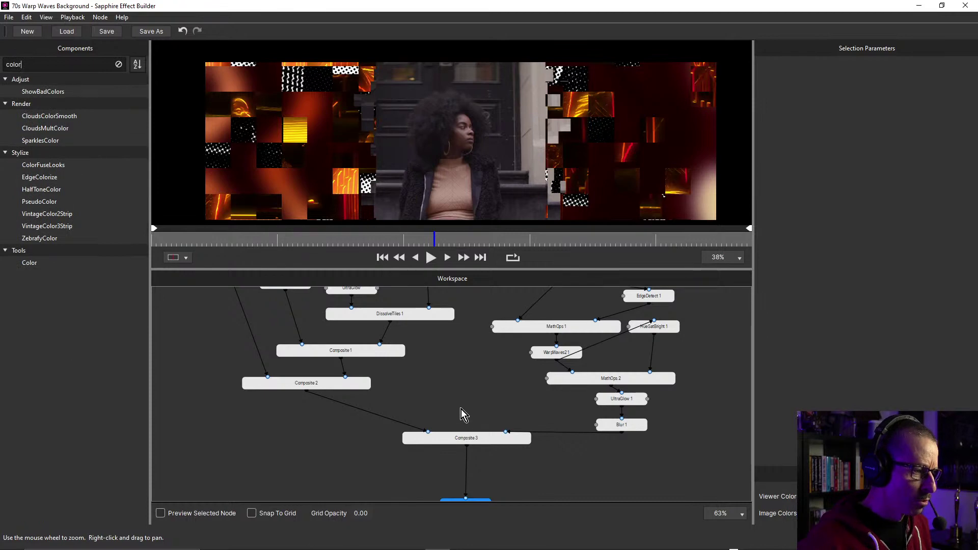
left_click(466, 439)
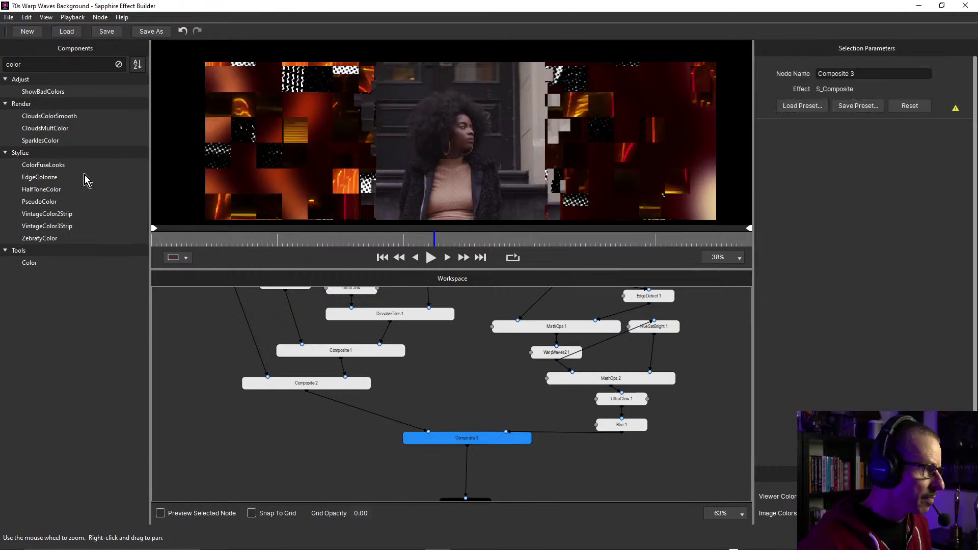
left_click(53, 166)
double_click(53, 166)
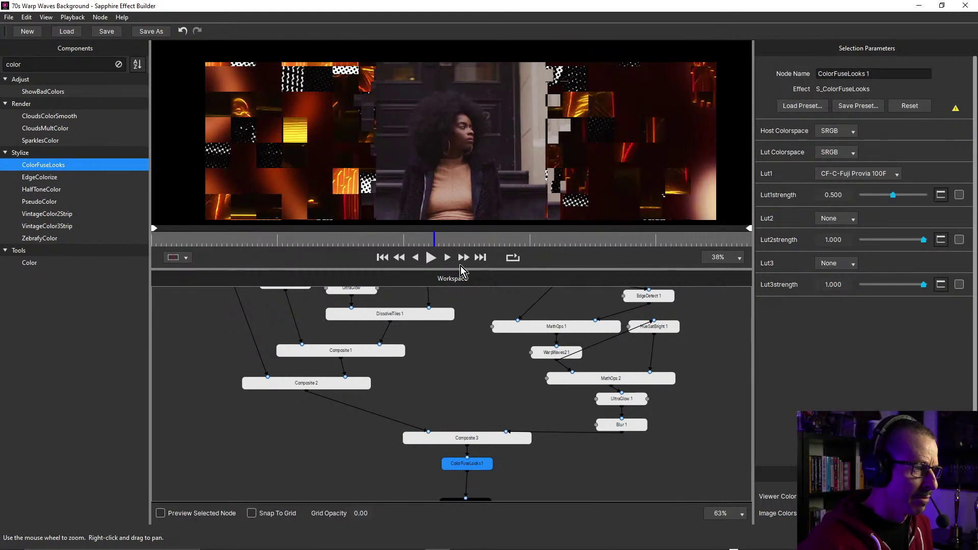
Preview the ColorFuseLooks film-stock presets C Fuji Provia 100F, C Fuji Superia 400 Expired, C Eastman Color Neg 100T 5247 and C Fuji Astia 100F Expired
left_click_drag(455, 278, 455, 422)
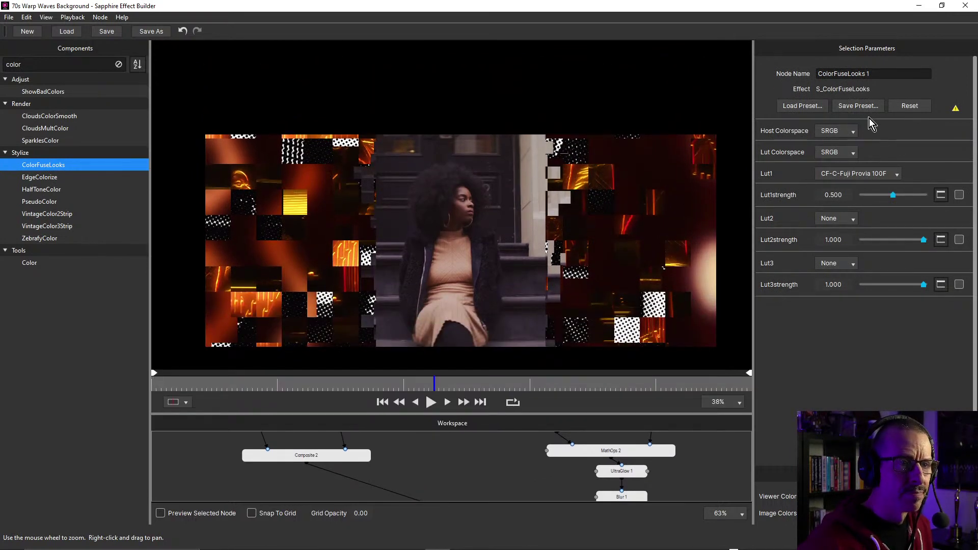
left_click(807, 105)
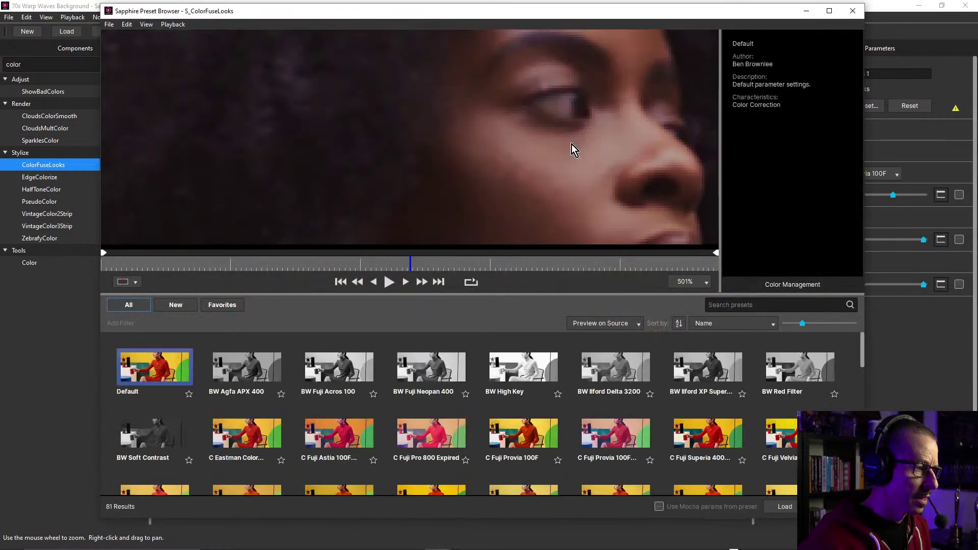
scroll(584, 157, "down", 5)
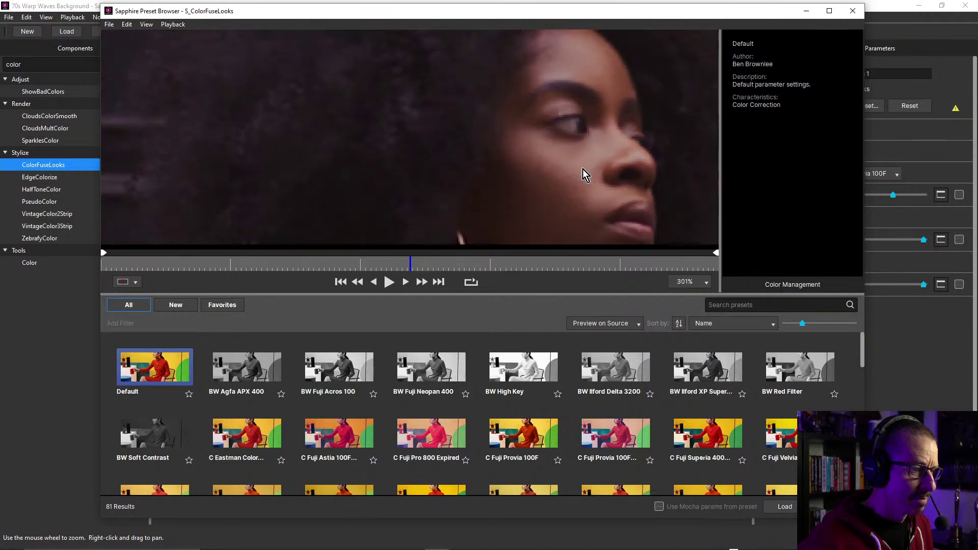
left_click(533, 441)
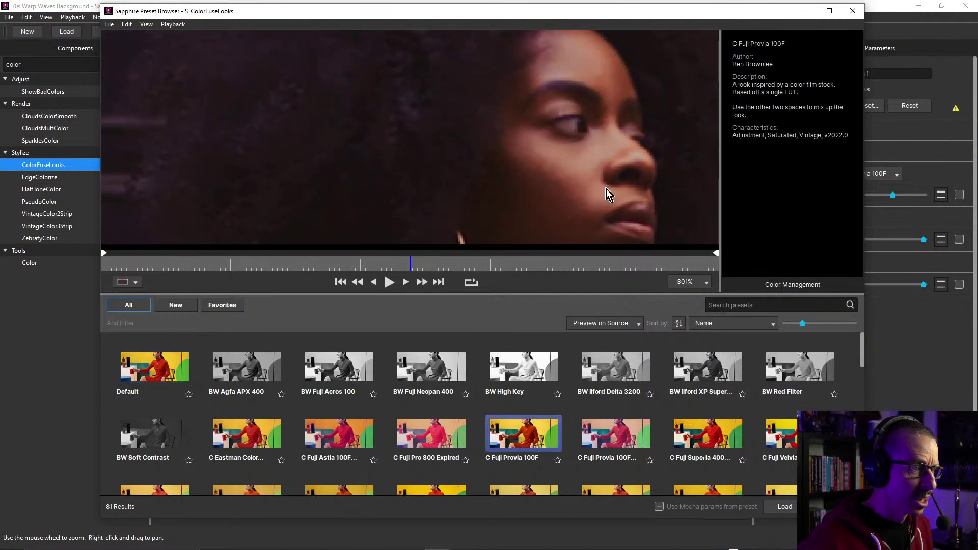
scroll(606, 188, "down", 3)
left_click(298, 431)
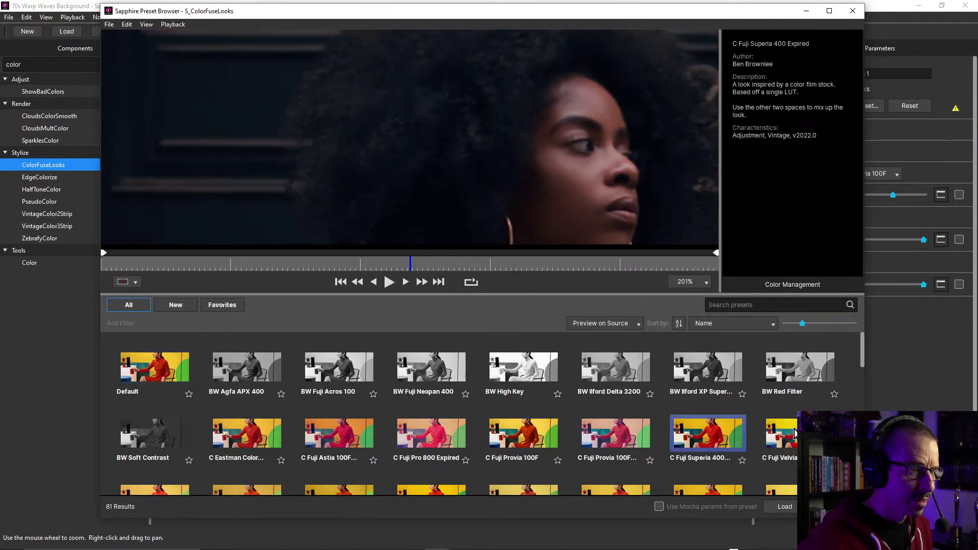
left_click(260, 427)
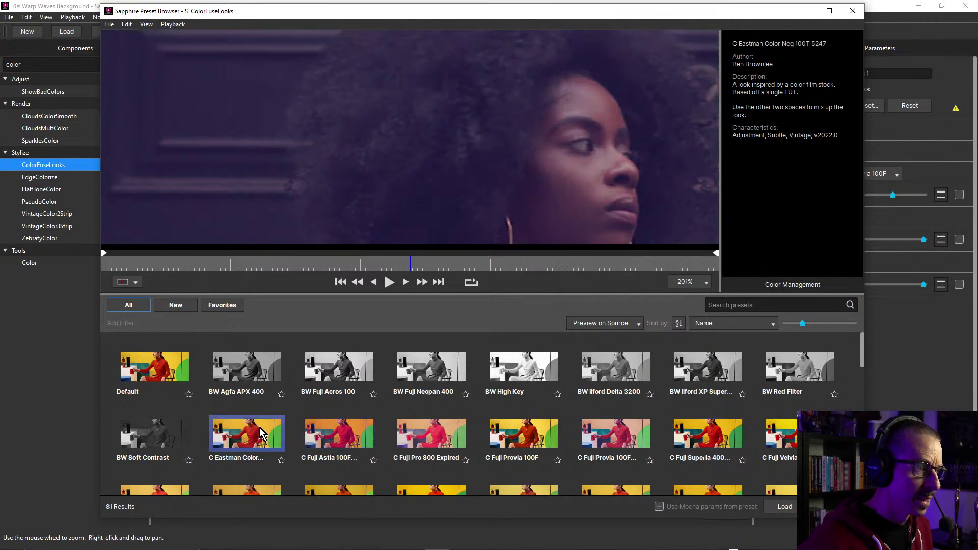
left_click(352, 438)
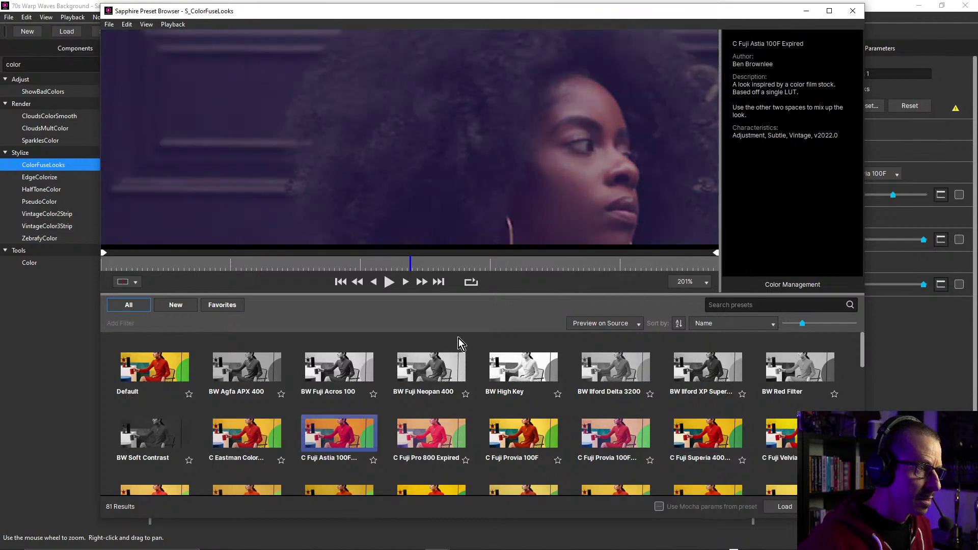
scroll(481, 152, "down", 4)
scroll(463, 176, "down", 2)
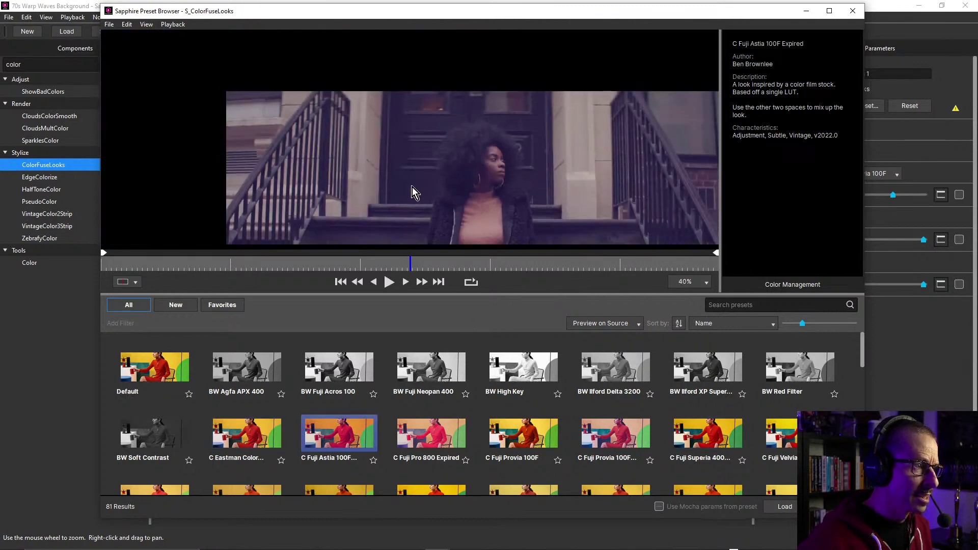
scroll(411, 186, "up", 4)
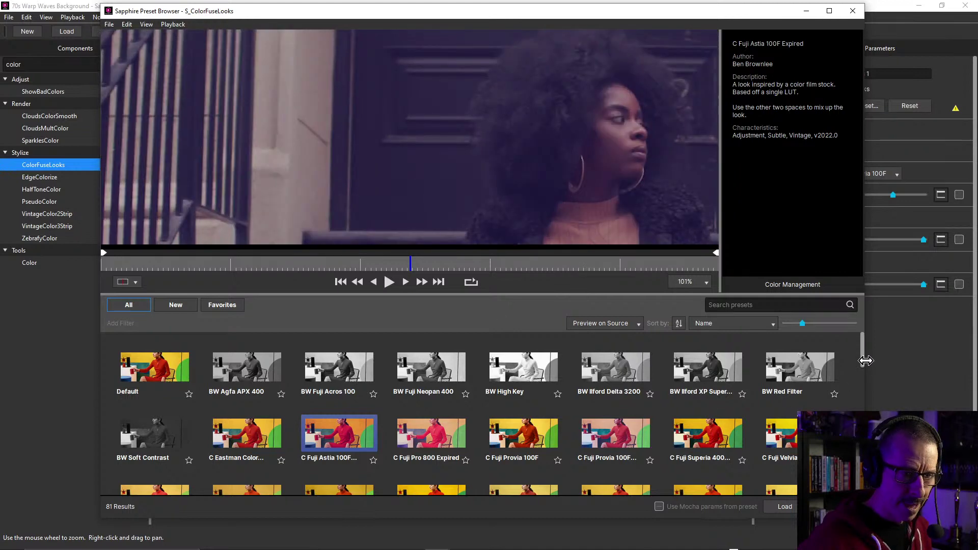
Compare the M Punch It, Chewy and M Warm Sunshine looks, and load the M Welcome to Miami preset into ColorFuseLooks 1
left_click_drag(860, 356, 863, 433)
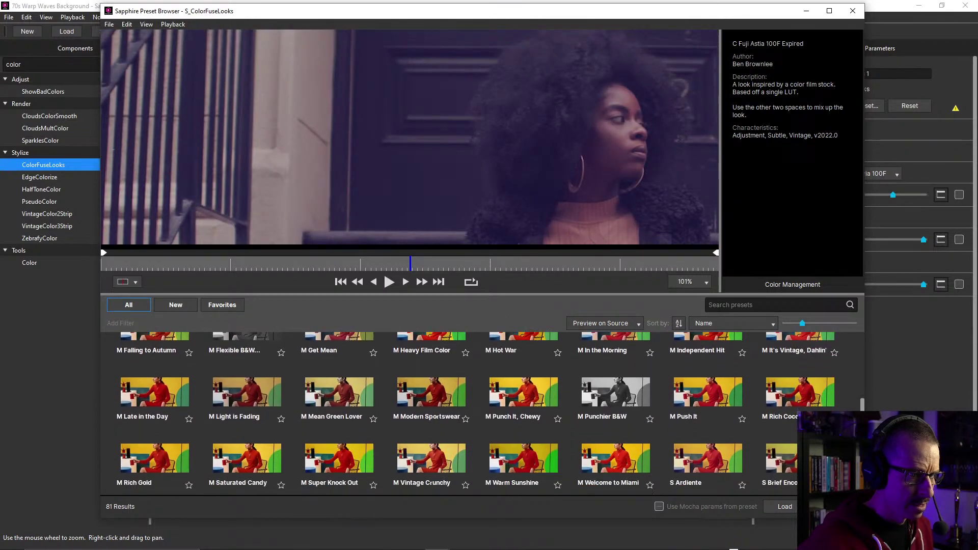
left_click(434, 385)
left_click(521, 381)
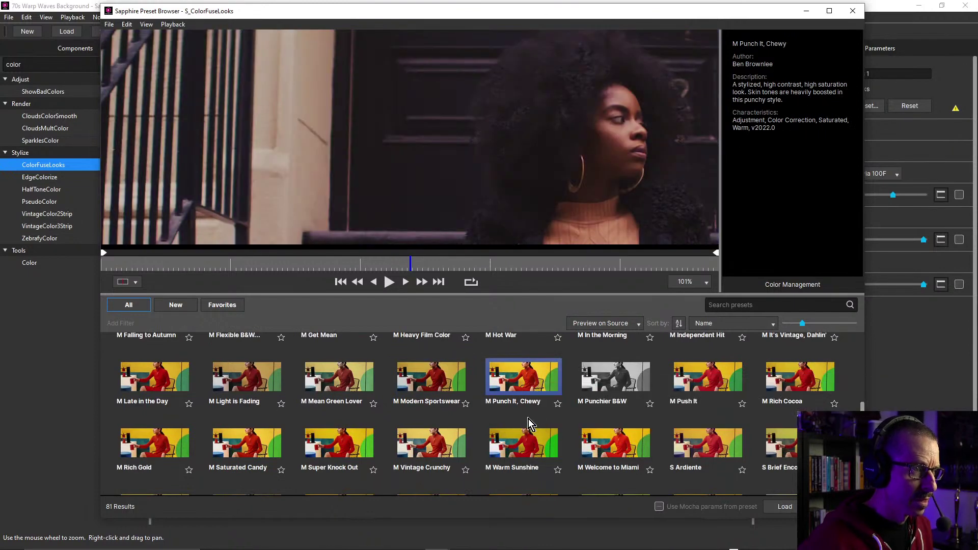
left_click(526, 441)
left_click(611, 445)
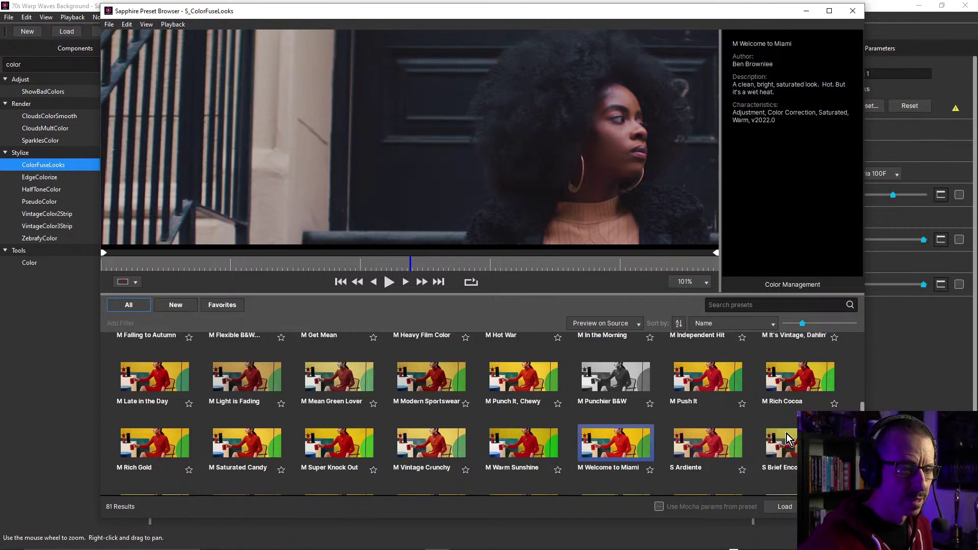
left_click(783, 506)
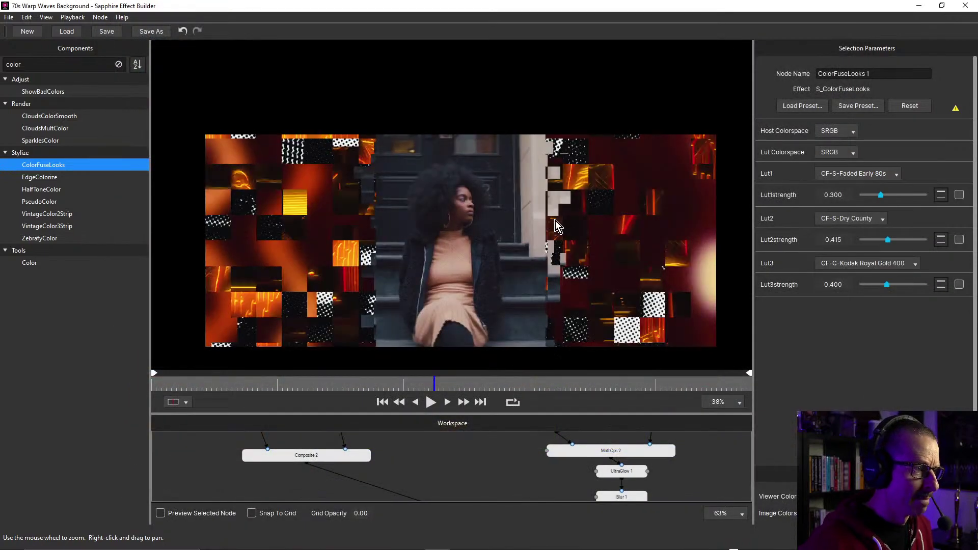
Examine the graded subject and surrounding tiles up close and in the full frame
scroll(458, 221, "up", 5)
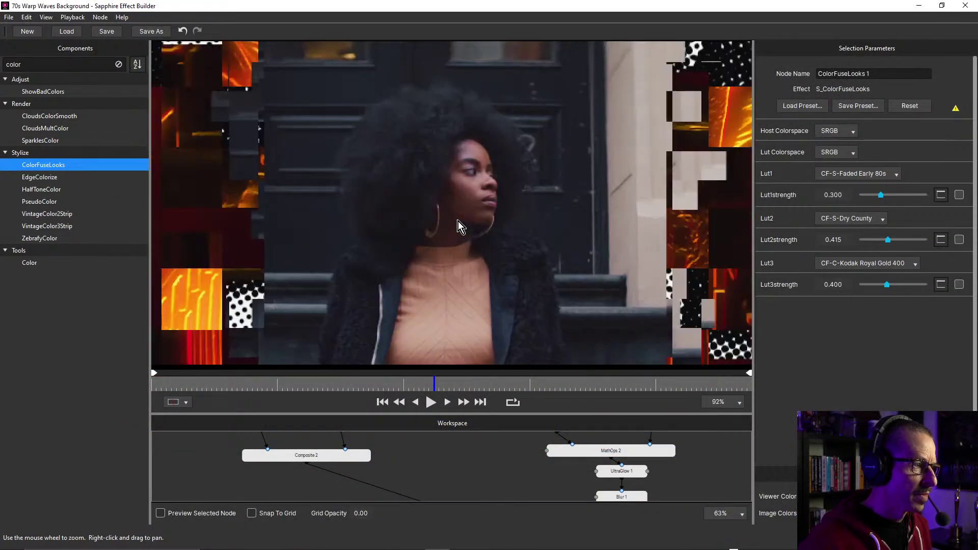
scroll(591, 188, "down", 3)
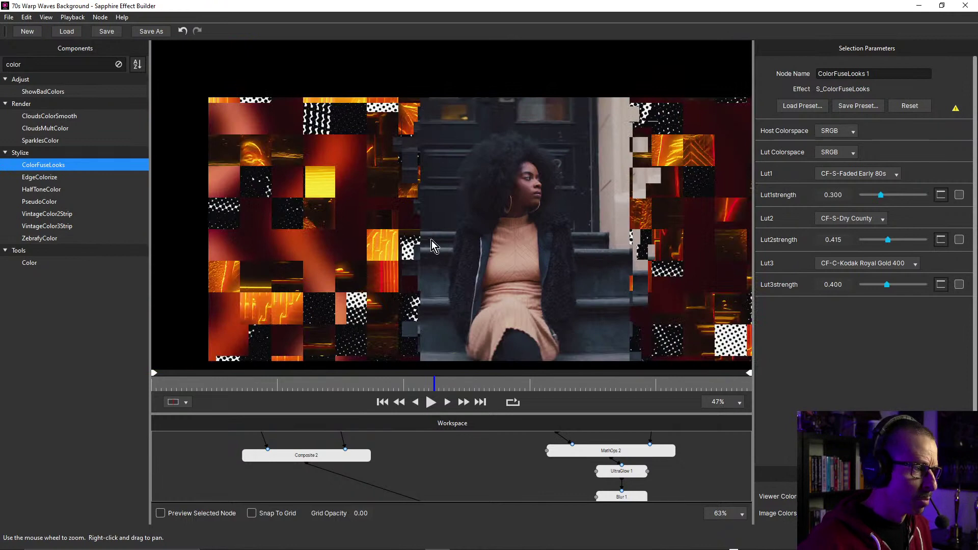
scroll(437, 237, "down", 2)
scroll(441, 202, "up", 2)
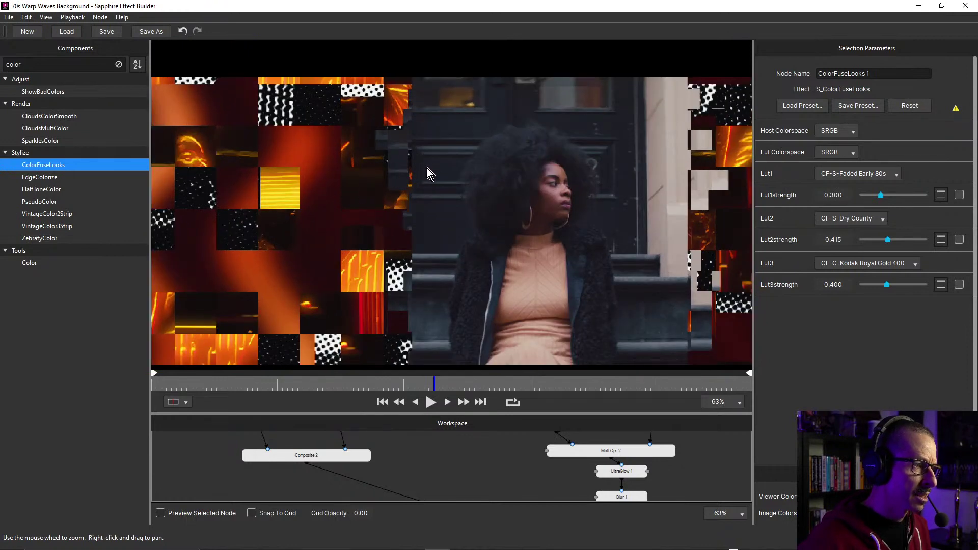
scroll(426, 173, "up", 3)
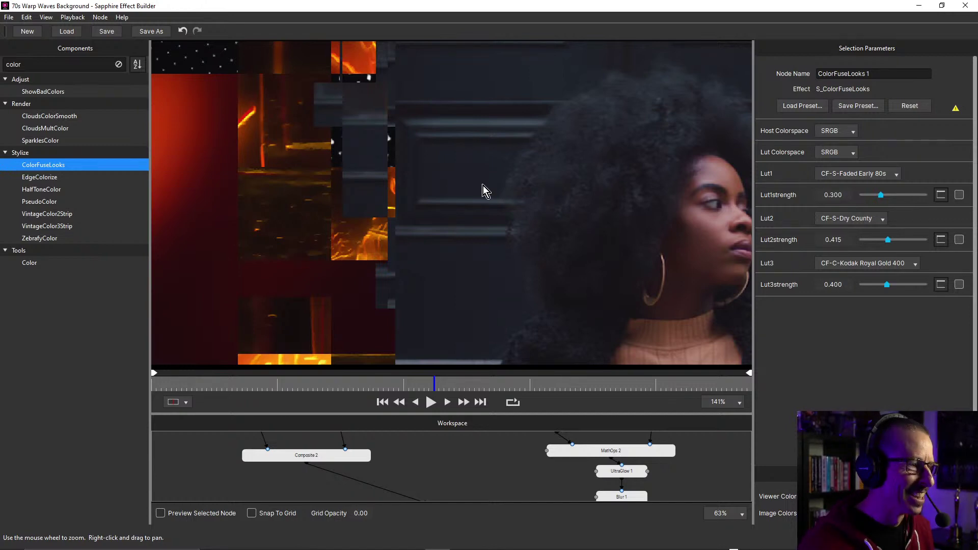
scroll(483, 185, "down", 5)
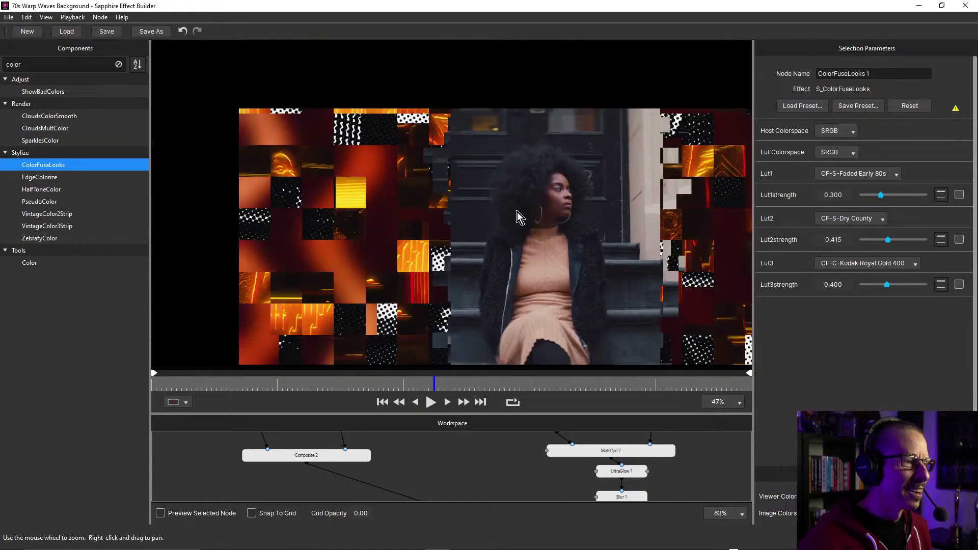
Delete the ColorFuseLooks 1 node beneath Composite 3
left_click(512, 454)
left_click_drag(489, 465, 457, 400)
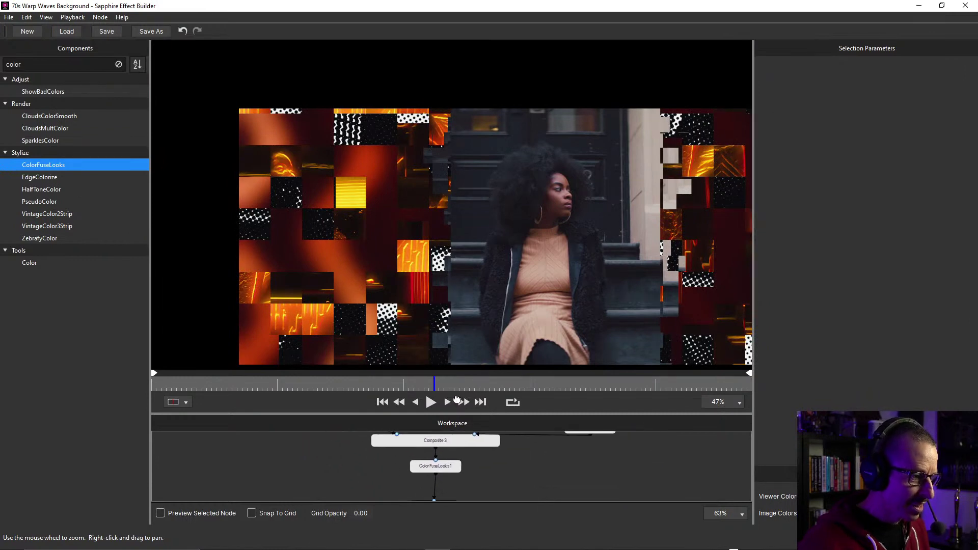
left_click(453, 464)
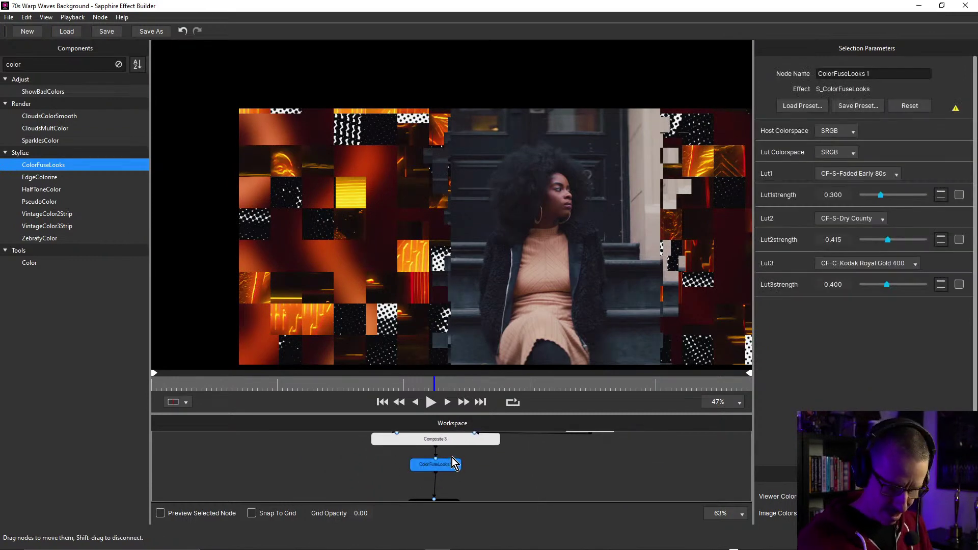
key("Delete")
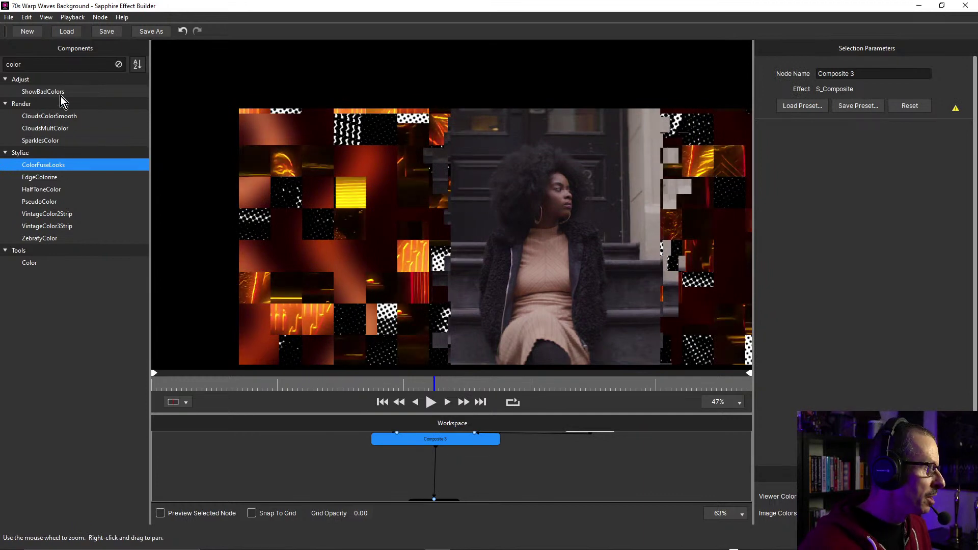
Insert a FilmEffect node between Composite 3 and the Result node
double_click(42, 63)
type("film")
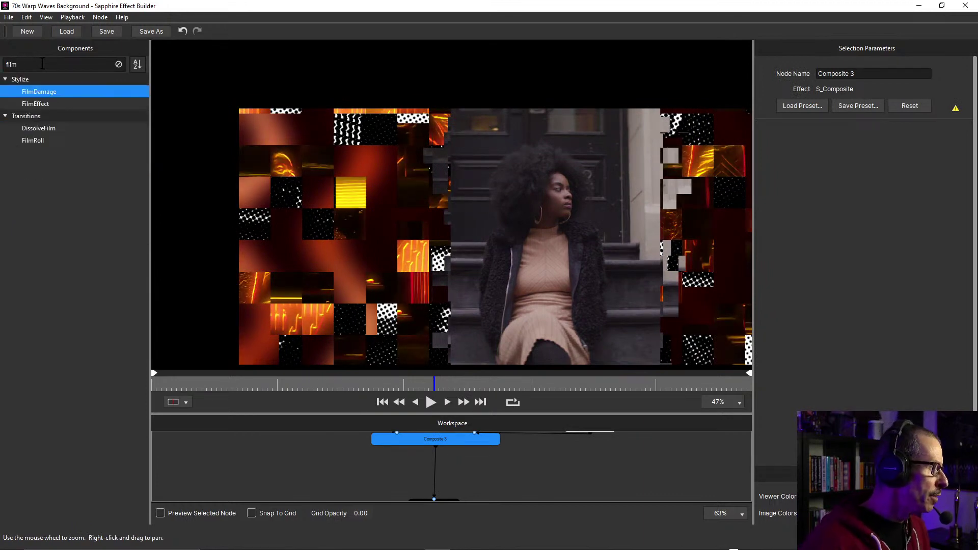
left_click(34, 104)
left_click_drag(33, 107, 508, 205)
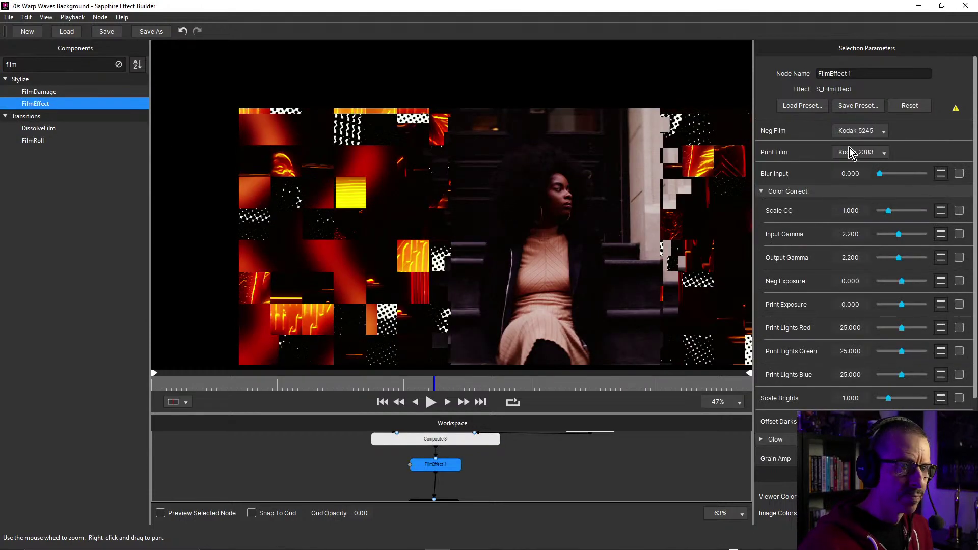
Preview the FilmEffect presets Blue Contrast, Bright Mint, Countryside Collaboration, Don't Point at Me and Fashionista Contrast on the full source frame
left_click(803, 105)
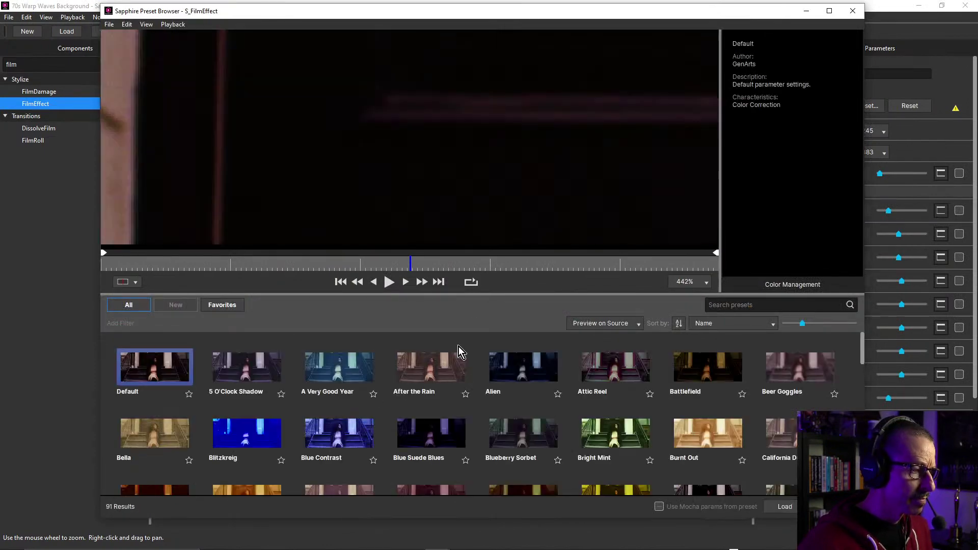
left_click(335, 433)
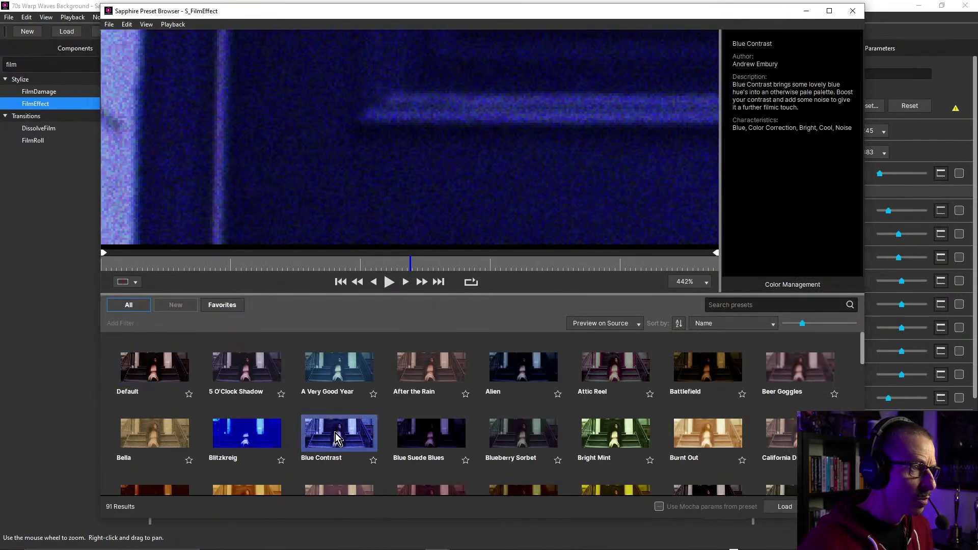
scroll(508, 96, "down", 8)
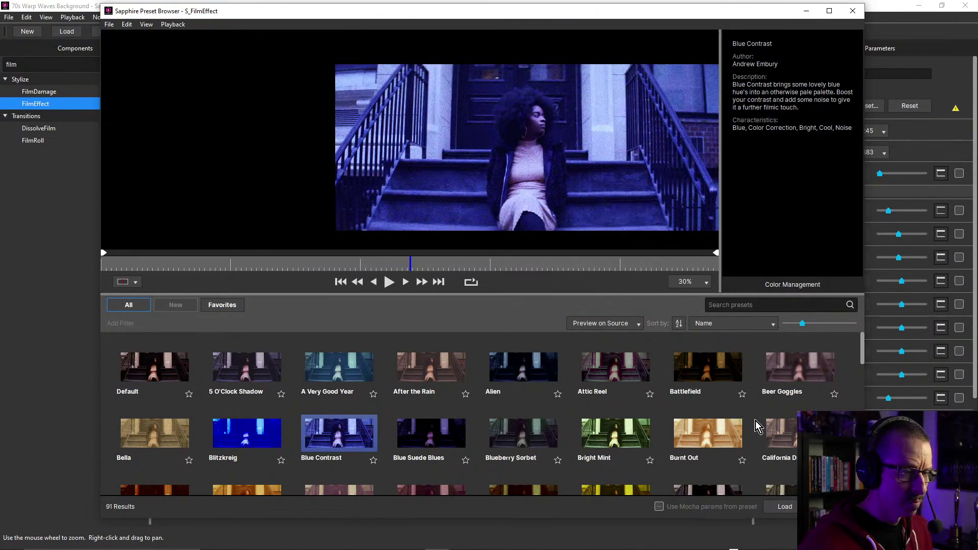
left_click(603, 434)
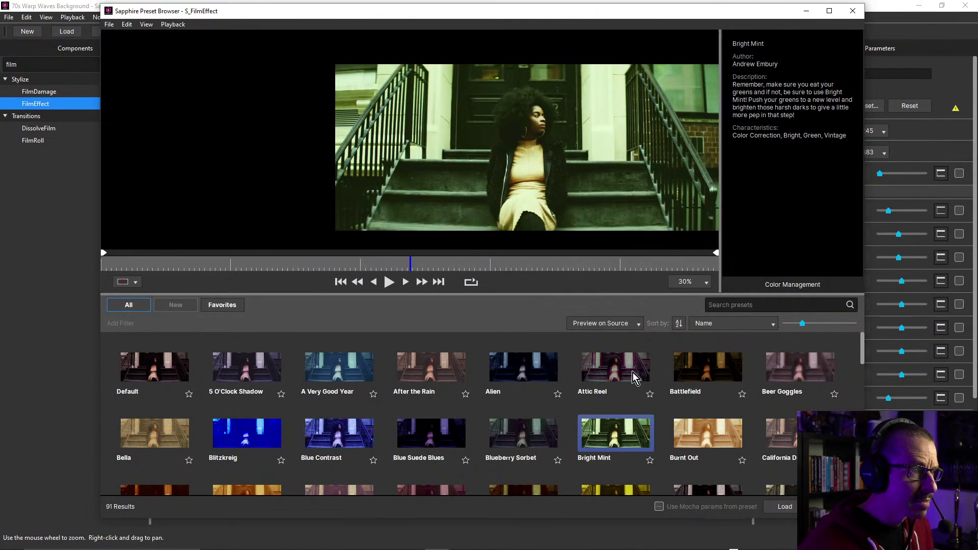
scroll(633, 372, "down", 1)
left_click(624, 405)
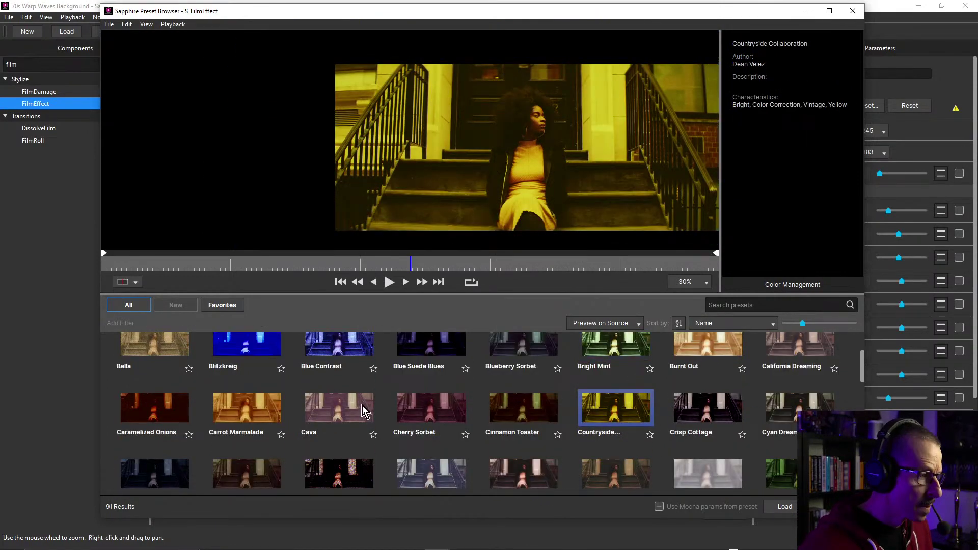
scroll(359, 415, "down", 1)
left_click(353, 423)
scroll(472, 386, "down", 1)
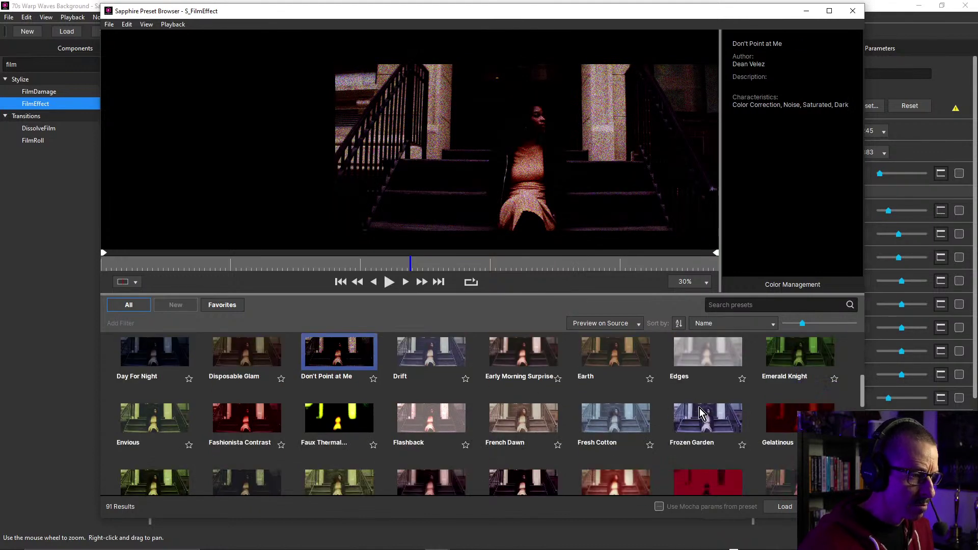
left_click(262, 413)
scroll(446, 399, "down", 3)
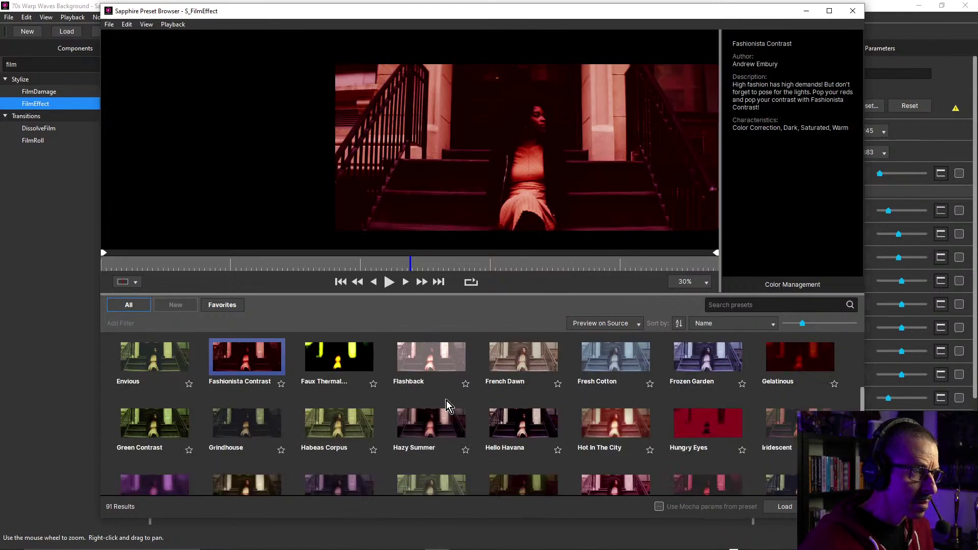
Preview more film presets, including Hello Havana, and load Marshmallow Puff Pastry into FilmEffect 1, checking the composite up close
left_click(691, 407)
left_click(645, 406)
left_click(521, 396)
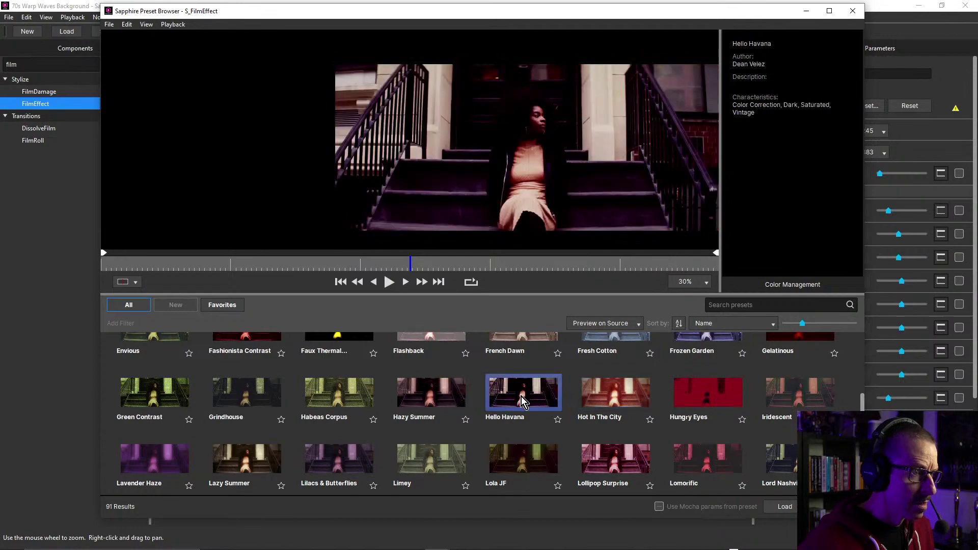
scroll(503, 403, "down", 2)
scroll(356, 405, "down", 2)
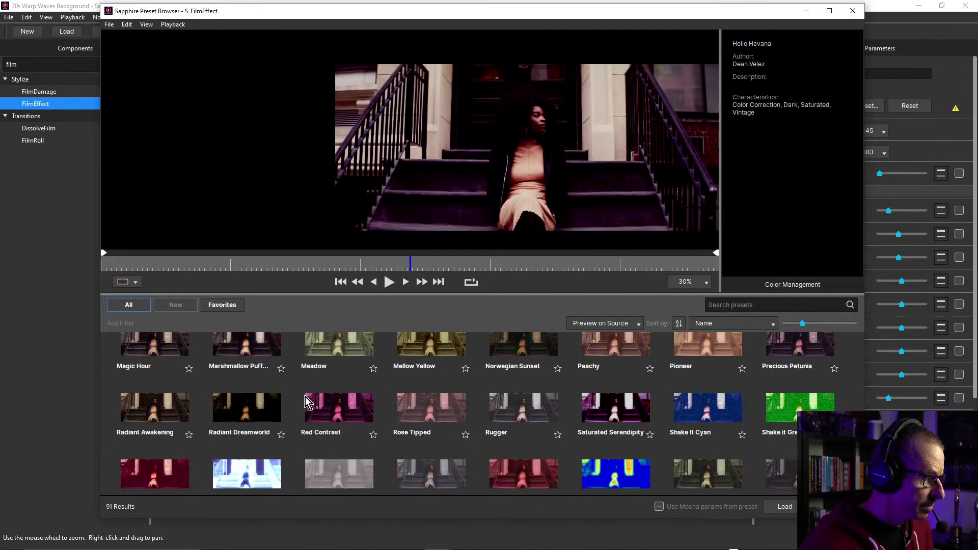
left_click(248, 346)
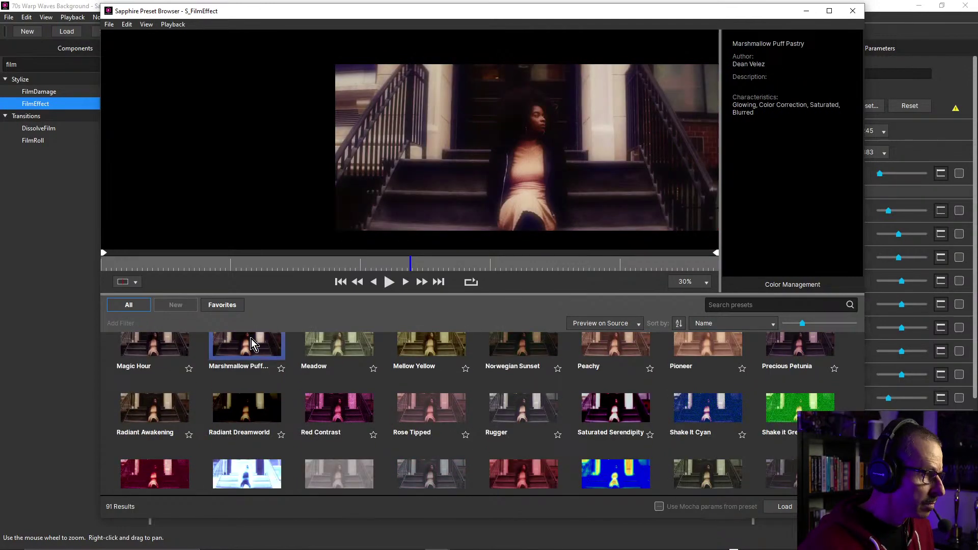
left_click(784, 506)
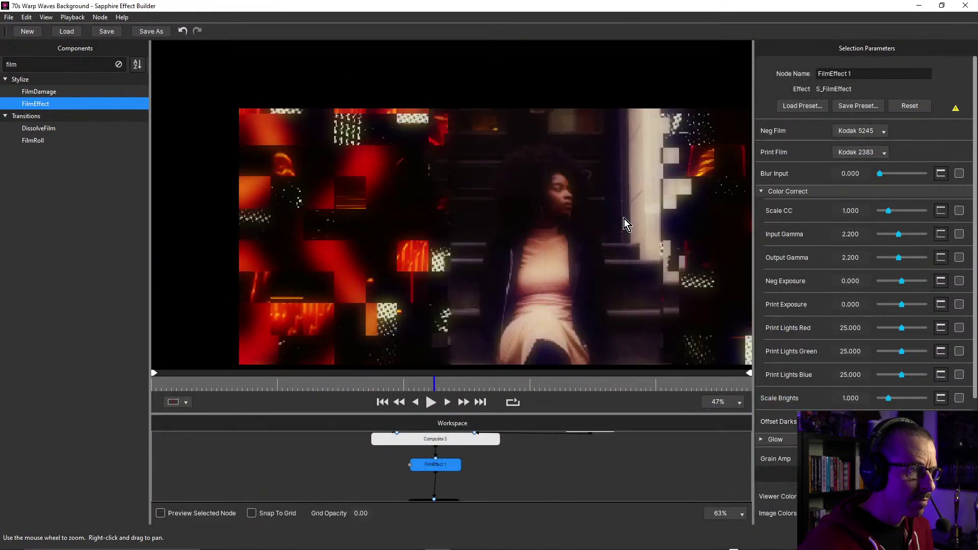
scroll(579, 223, "up", 1)
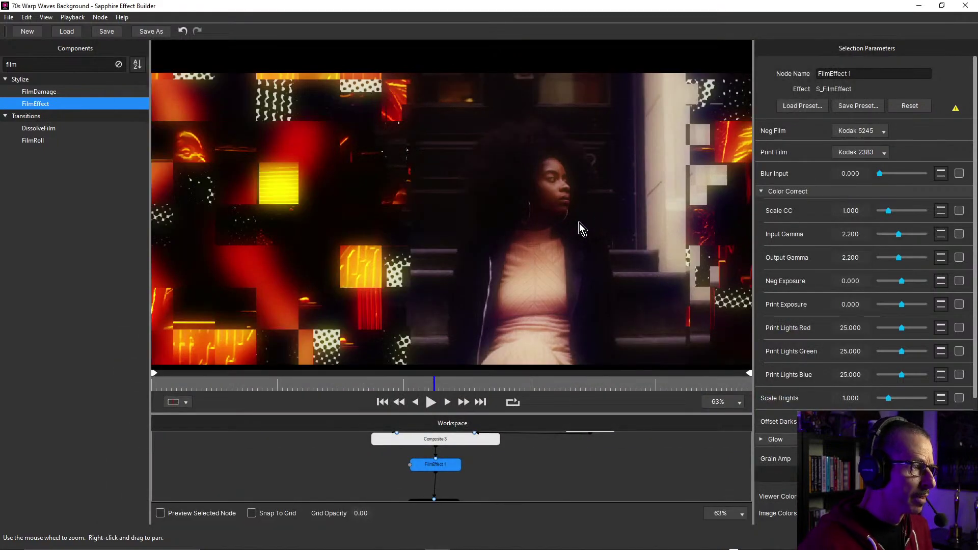
scroll(566, 194, "down", 1)
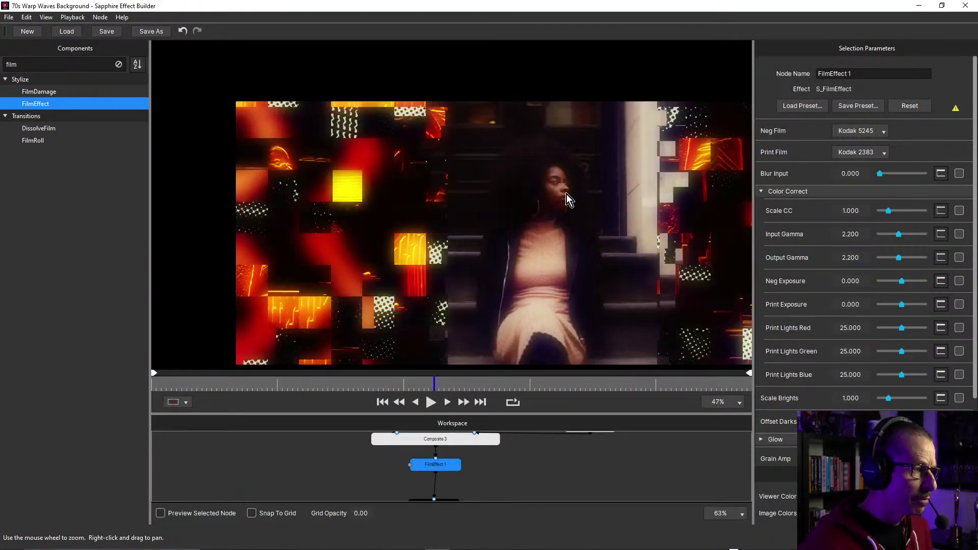
Delete the FilmEffect 1 node beneath Composite 3
left_click(528, 464)
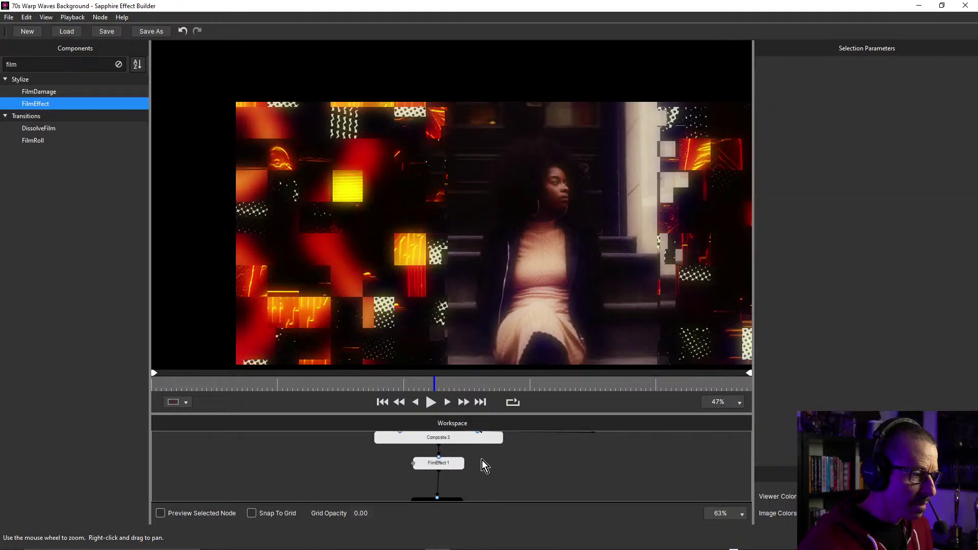
left_click(457, 463)
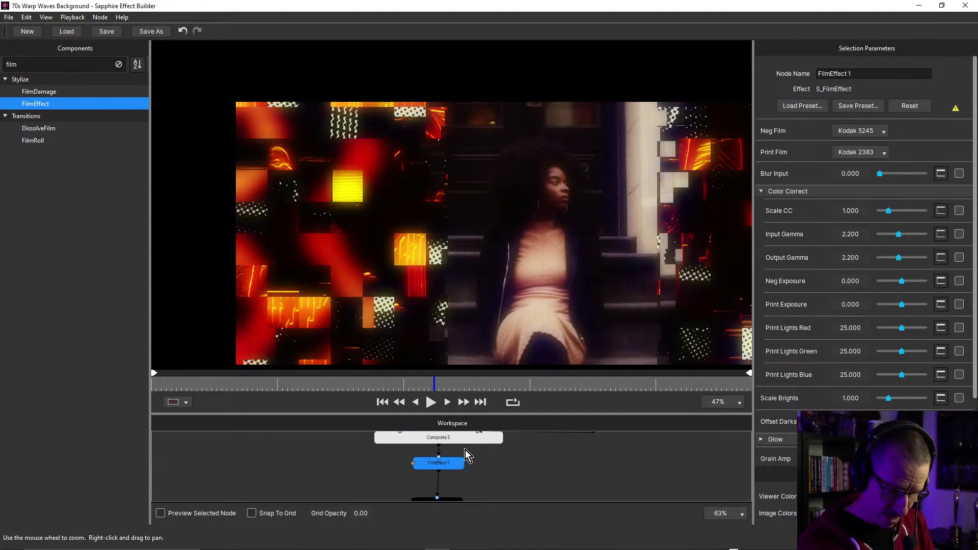
key("Delete")
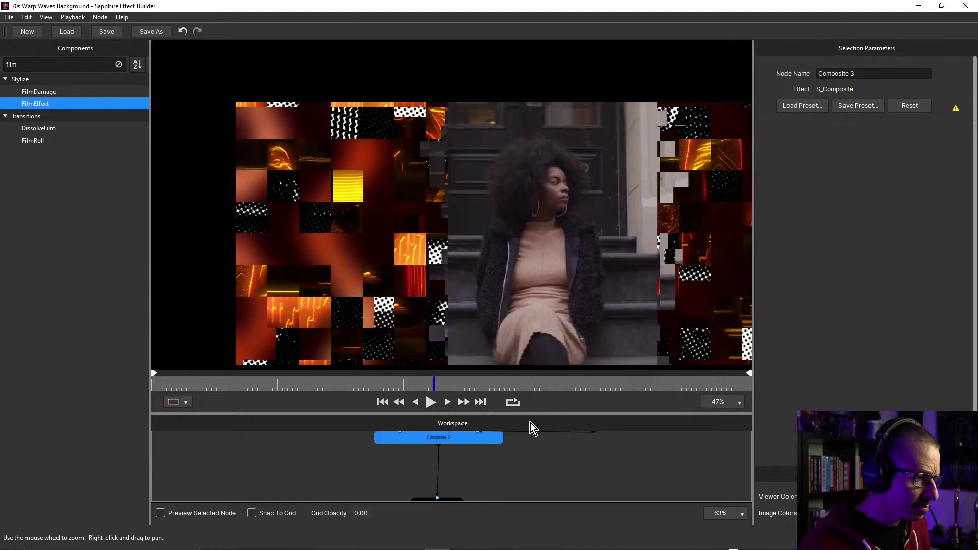
left_click_drag(528, 449, 597, 498)
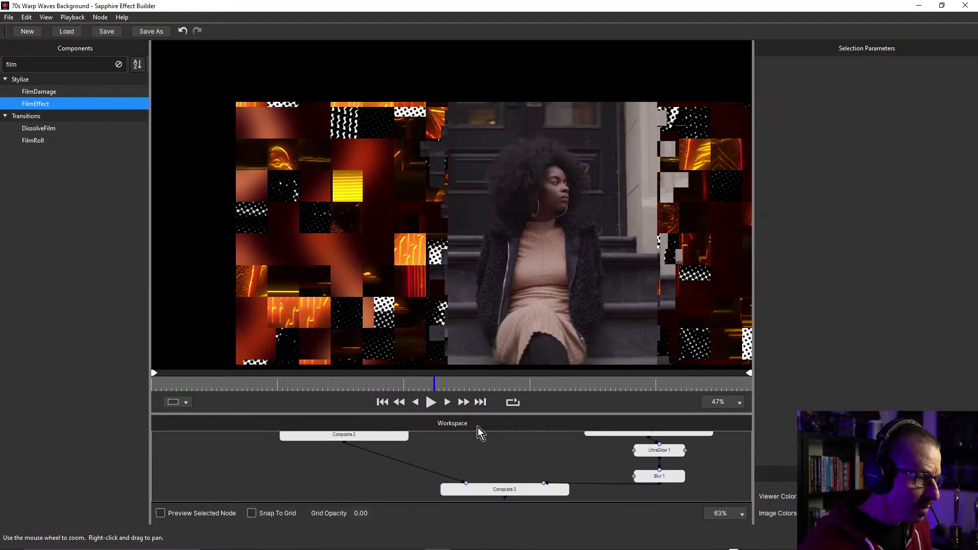
Enlarge the workspace area and review the complete node graph of the 70s Warp Waves Background effect
left_click_drag(477, 413, 480, 254)
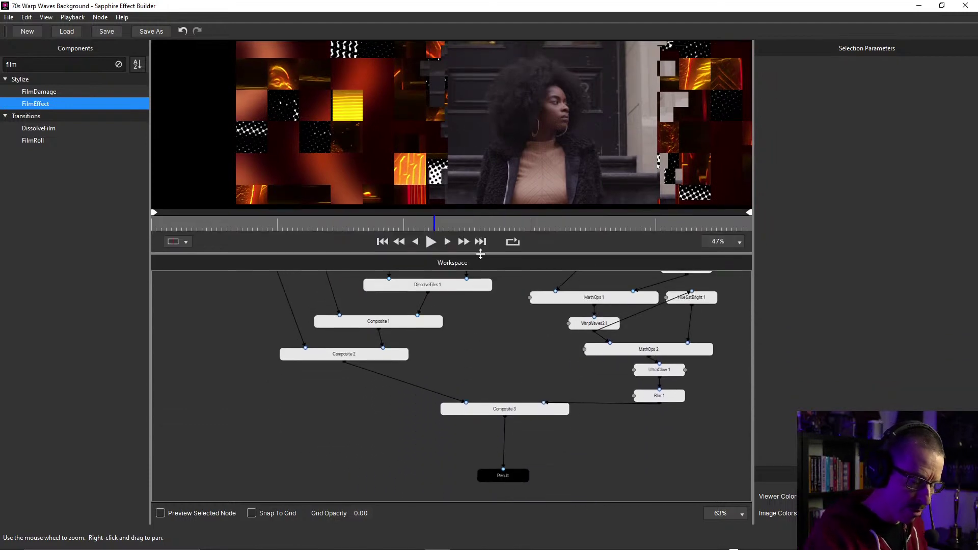
left_click_drag(530, 342, 519, 419)
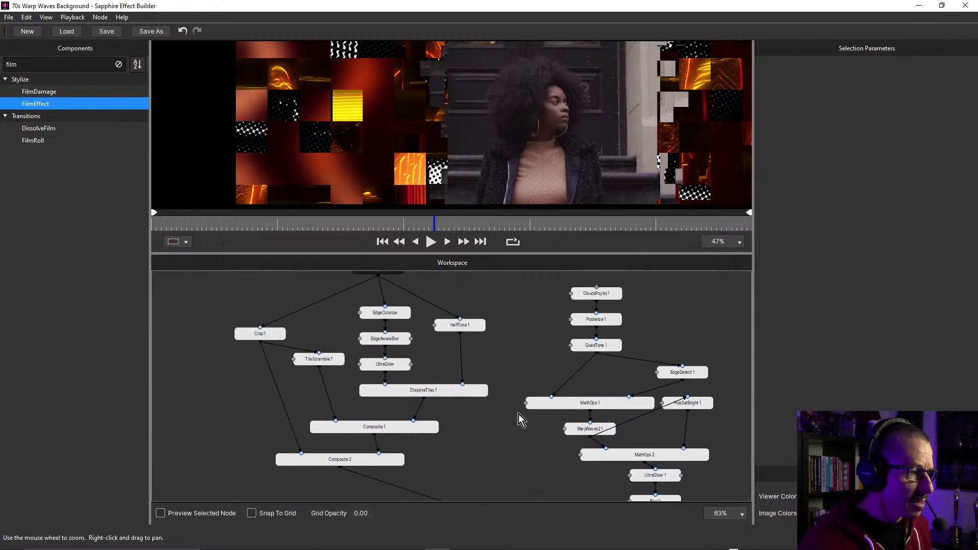
scroll(493, 354, "down", 3)
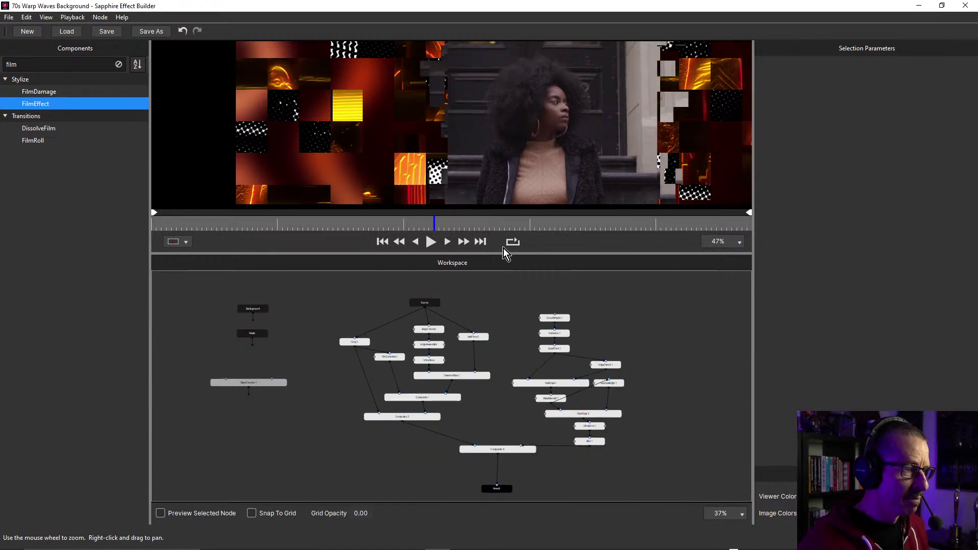
left_click_drag(503, 250, 493, 330)
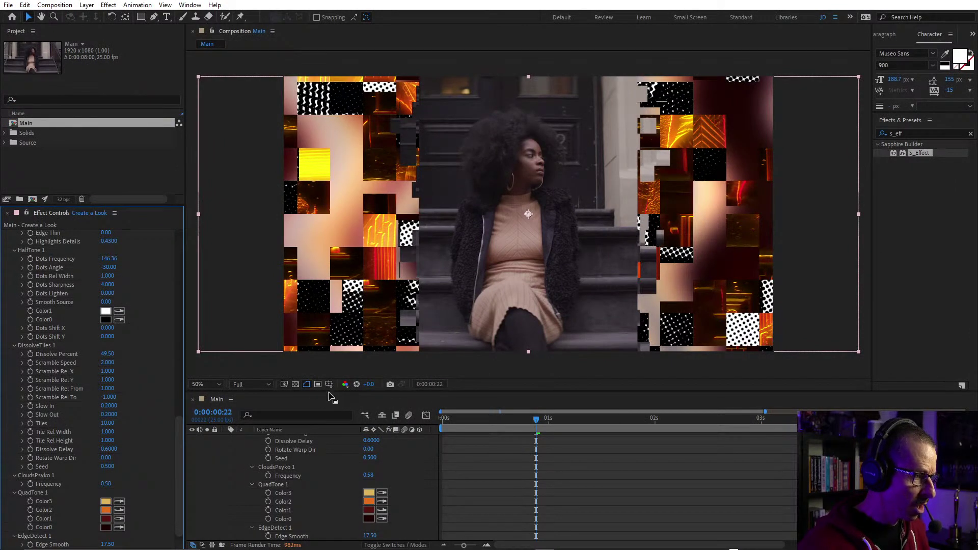
Switch to After Effects, collapse the Create a Look layer's properties and hide the layer
left_click_drag(330, 392, 329, 227)
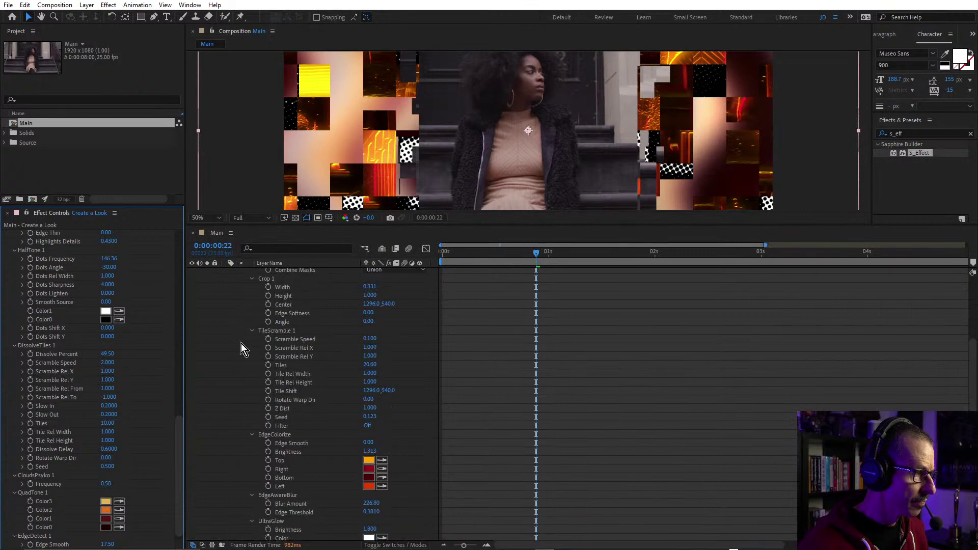
scroll(240, 342, "up", 10)
left_click(226, 272)
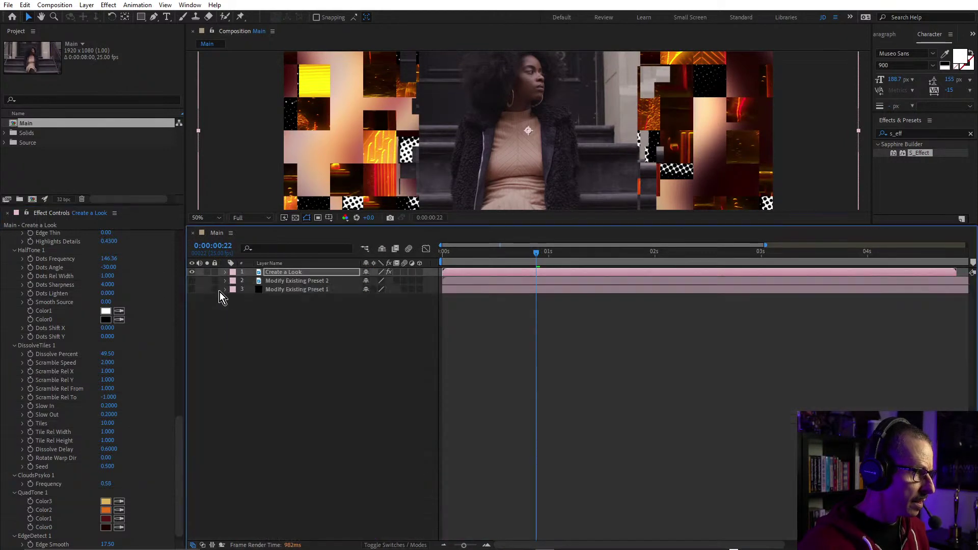
left_click(191, 274)
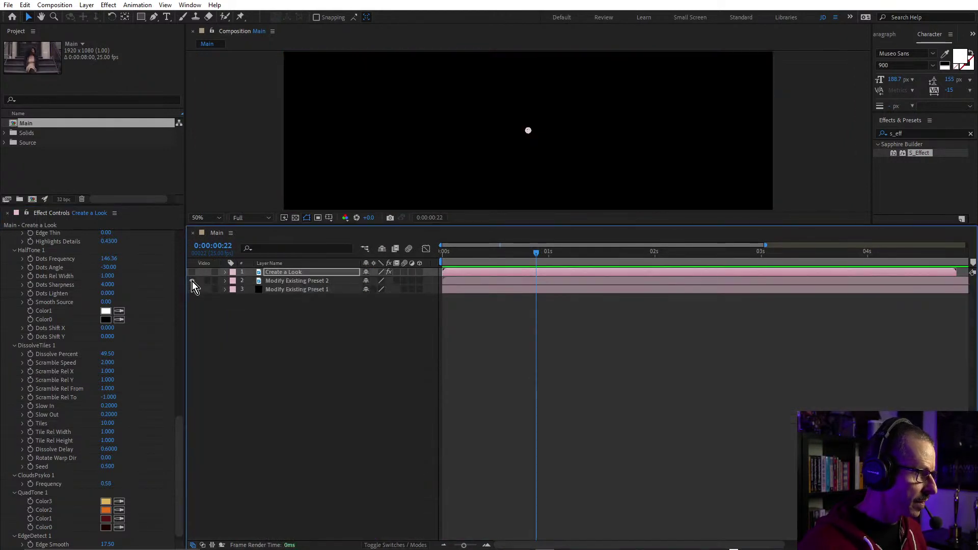
Make Modify Existing Preset 1 the only visible layer and select it
left_click(192, 281)
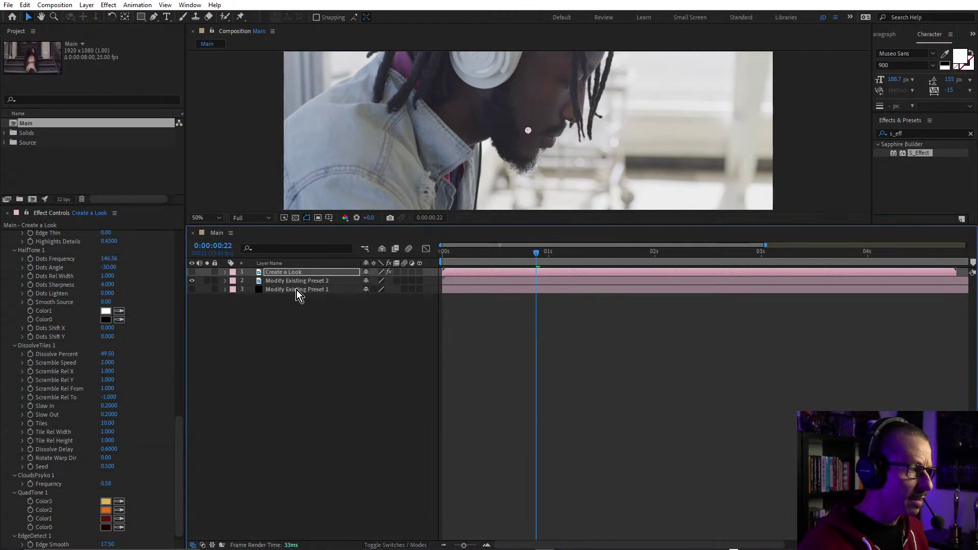
left_click(191, 281)
left_click(192, 290)
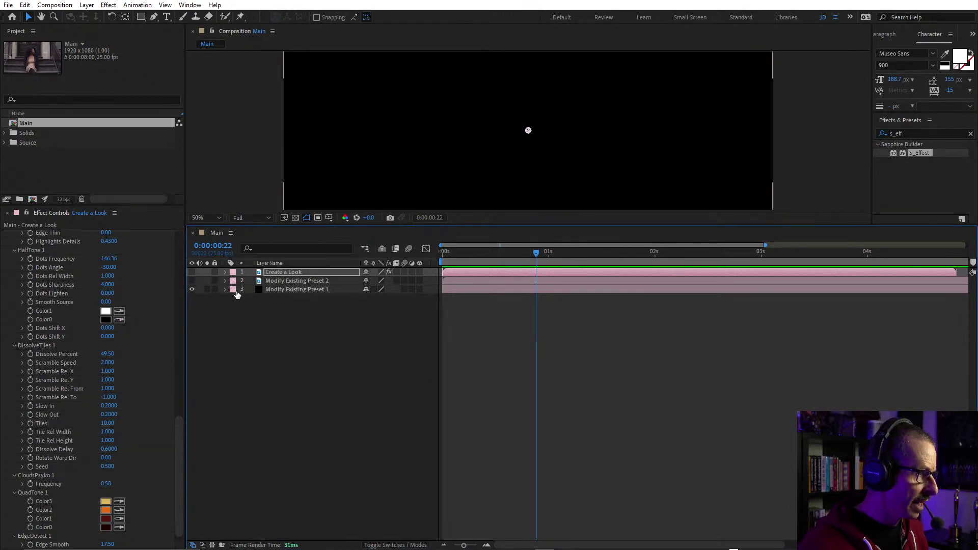
left_click(289, 292)
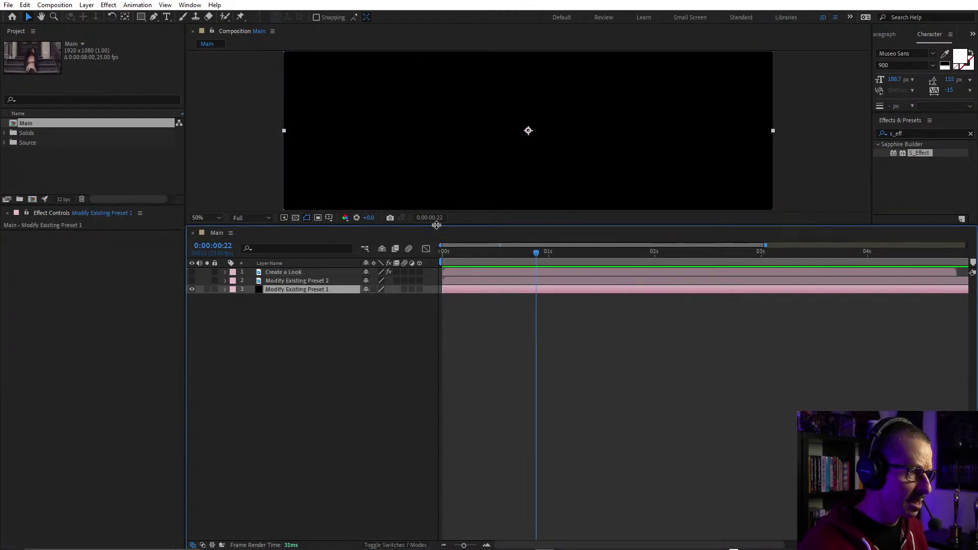
left_click_drag(436, 227, 450, 364)
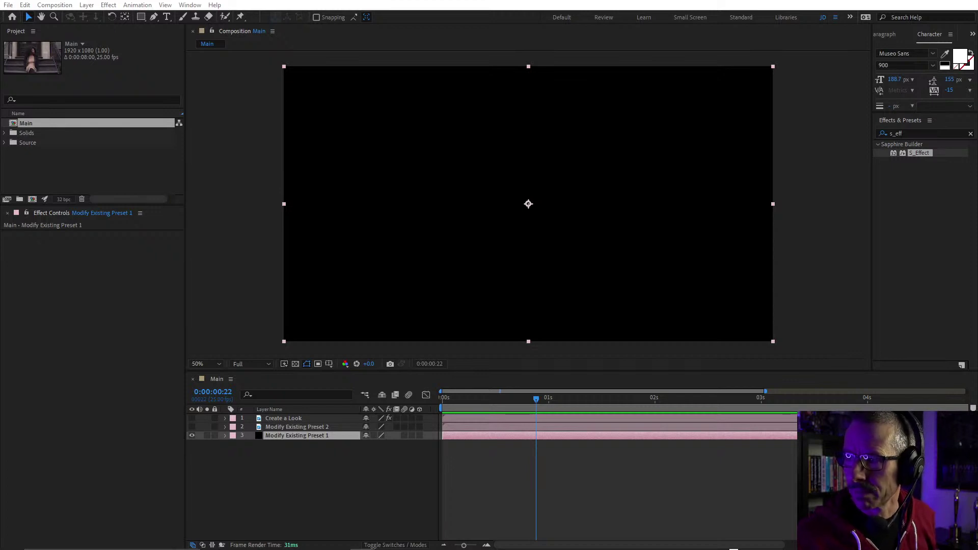
Apply S_Effect to the Modify Existing Preset 1 layer and load the Glassy Purple Background preset from the favorites
left_click(311, 435)
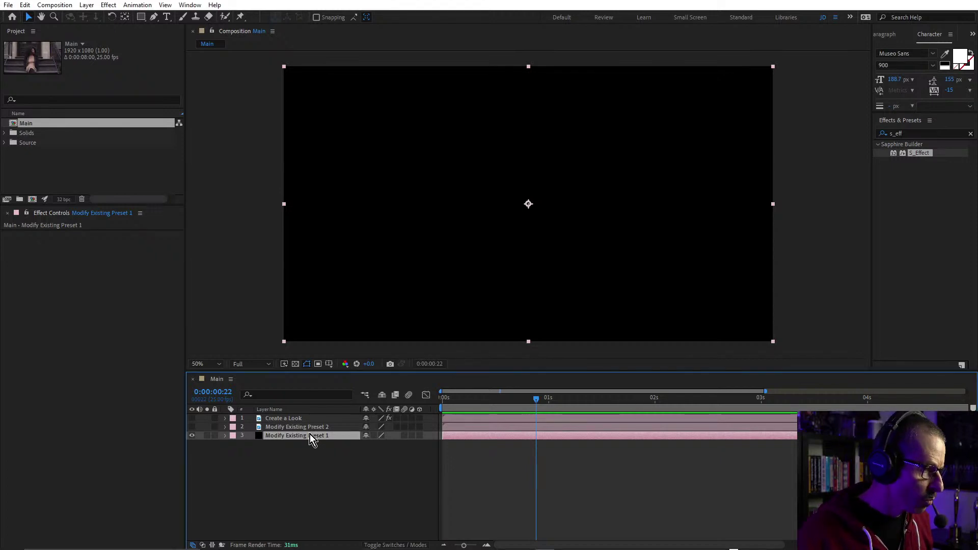
double_click(922, 152)
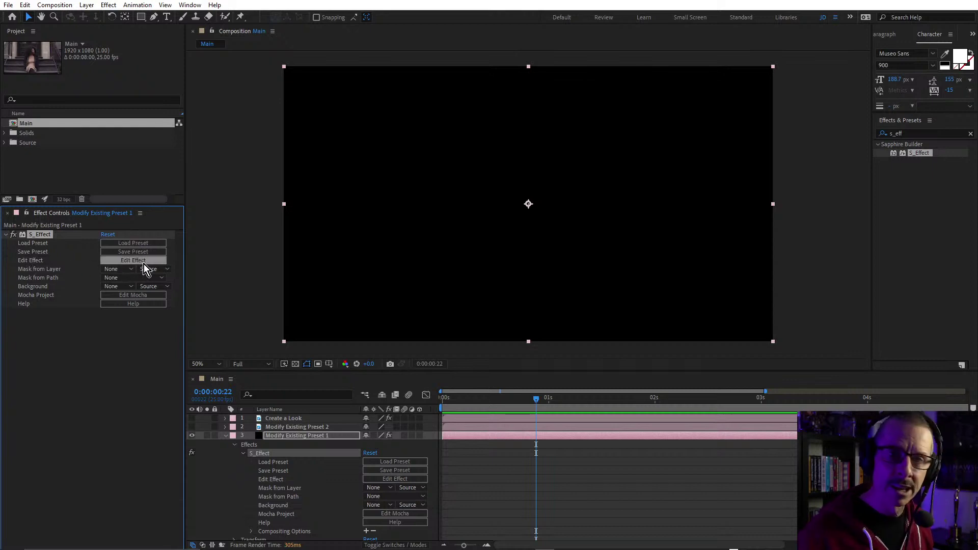
left_click(134, 244)
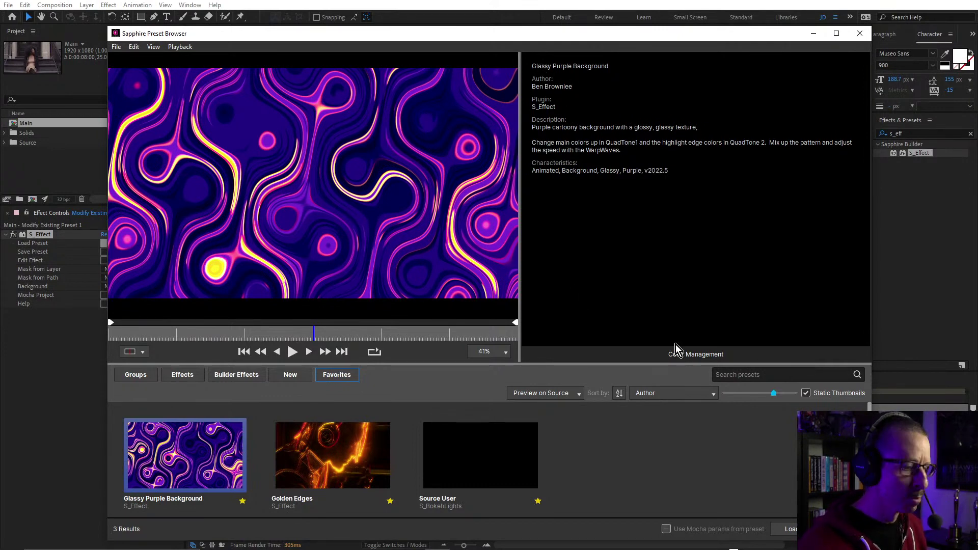
left_click(792, 529)
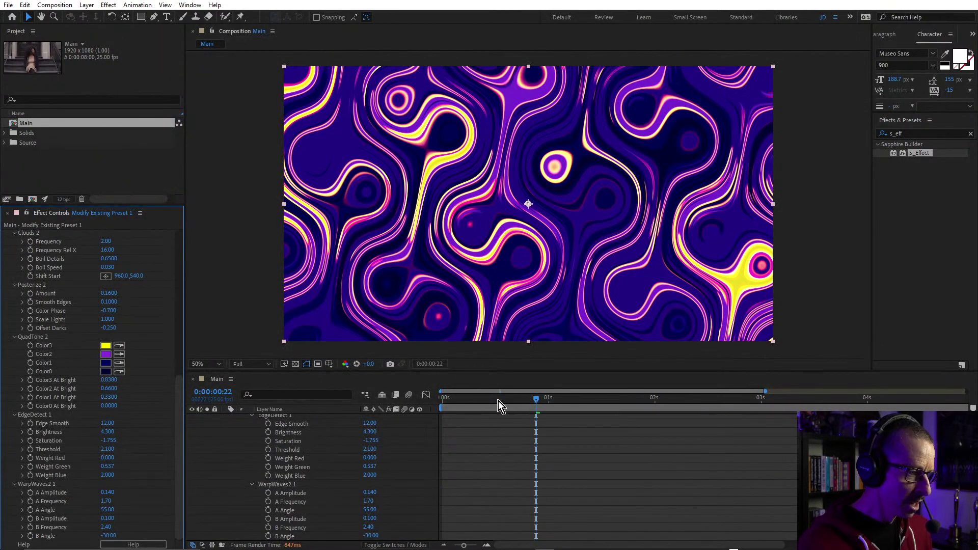
Preview the animated background at different points in the timeline, ending at 0:00:01:14
left_click(494, 399)
key("space")
left_click(608, 402)
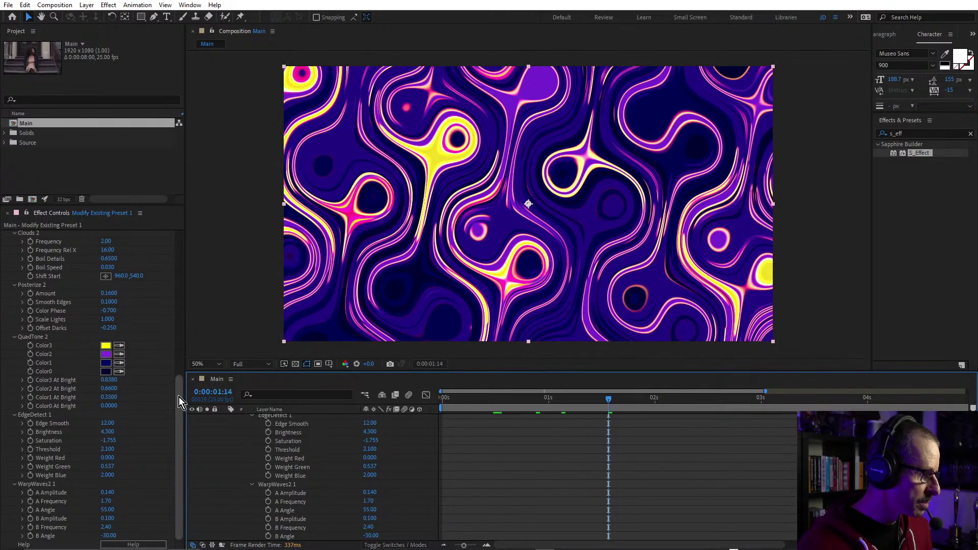
Open the S_Effect on Modify Existing Preset 1 for editing in Sapphire Effect Builder and bring its node graph into view
left_click_drag(179, 396, 182, 218)
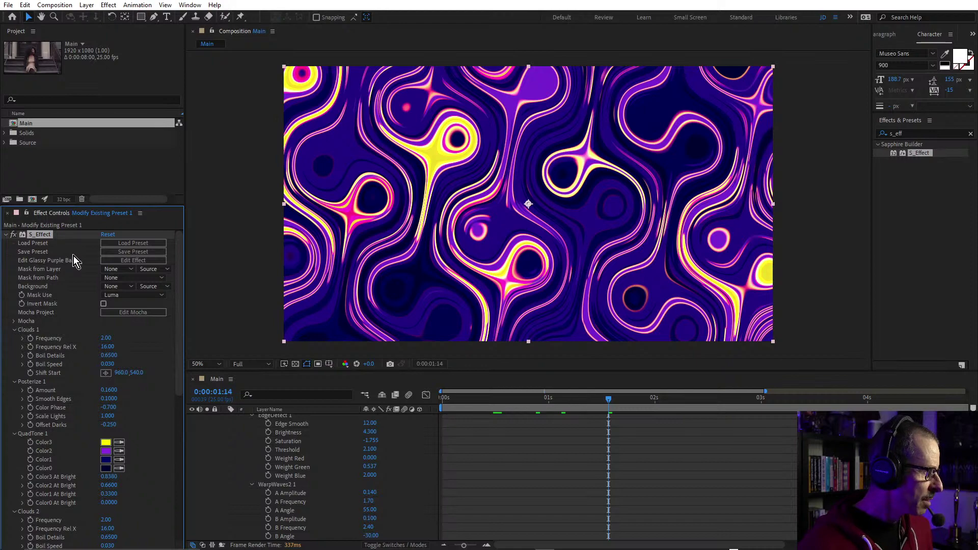
left_click(134, 260)
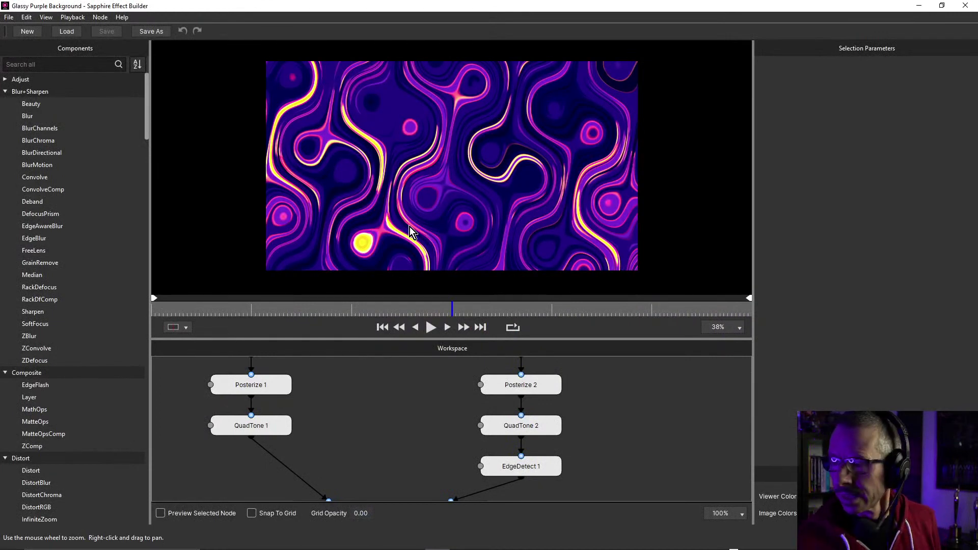
scroll(595, 394, "down", 5)
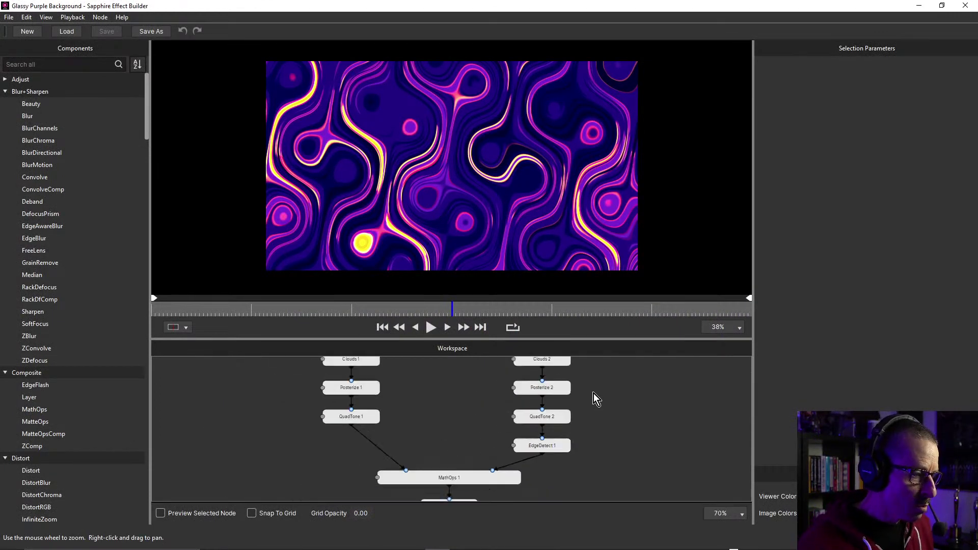
left_click_drag(603, 390, 571, 411)
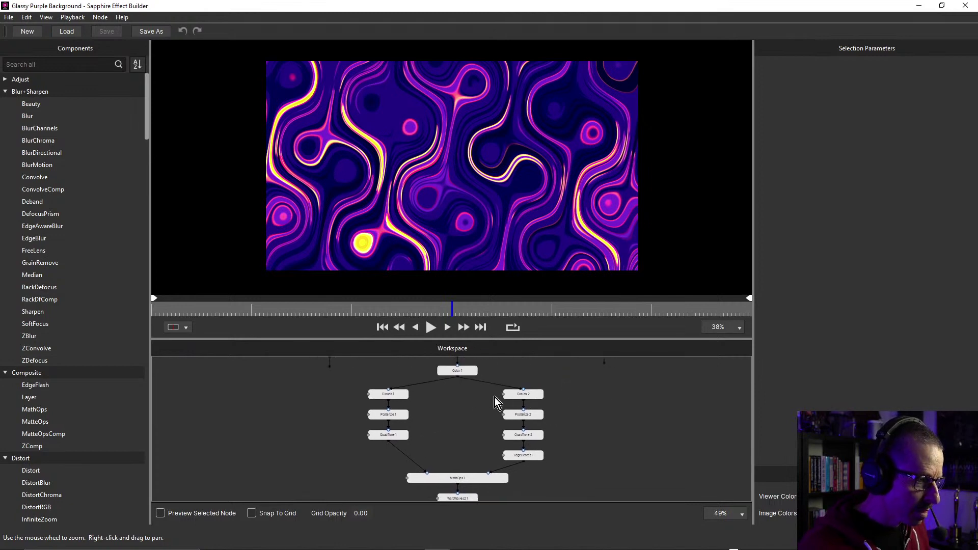
Move the Clouds 1, Posterize 1 and QuadTone 1 nodes together closer to the other branch
left_click_drag(458, 388, 515, 461)
left_click_drag(317, 390, 390, 442)
left_click_drag(375, 395, 411, 398)
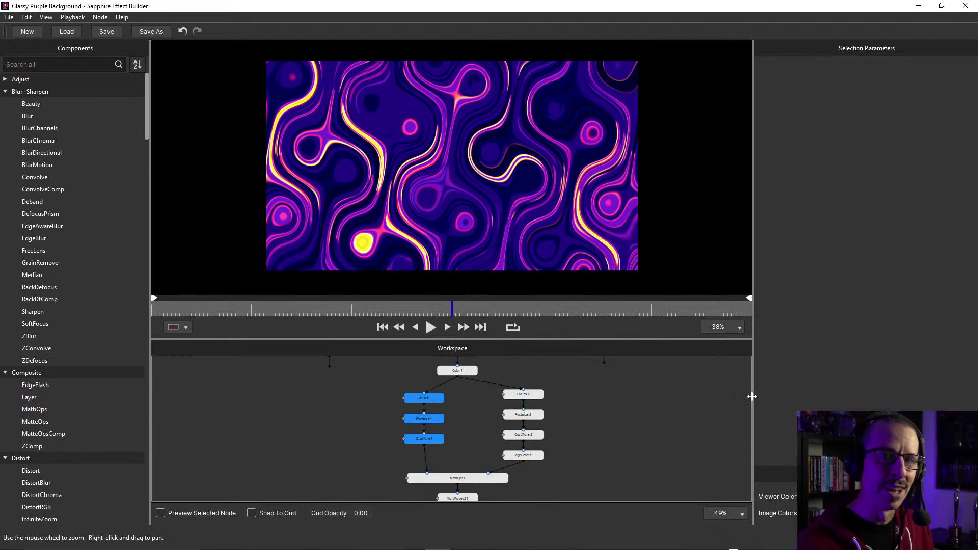
Enlarge the workspace and move the Clouds 2, Posterize 2, QuadTone 2 and EdgeDetect 1 nodes together closer to the first branch
left_click_drag(511, 338, 512, 253)
scroll(500, 319, "up", 5)
scroll(505, 320, "down", 3)
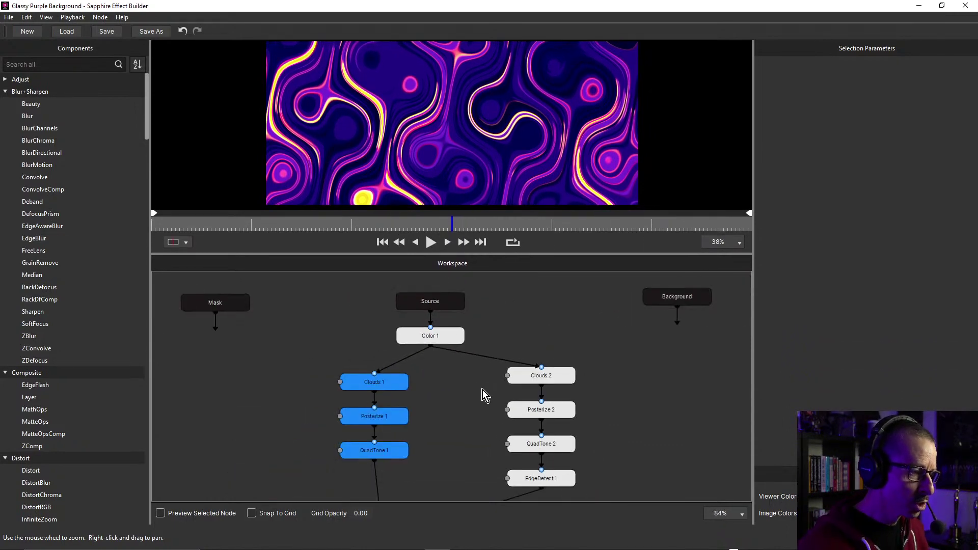
left_click_drag(466, 367, 565, 486)
left_click_drag(543, 375, 497, 377)
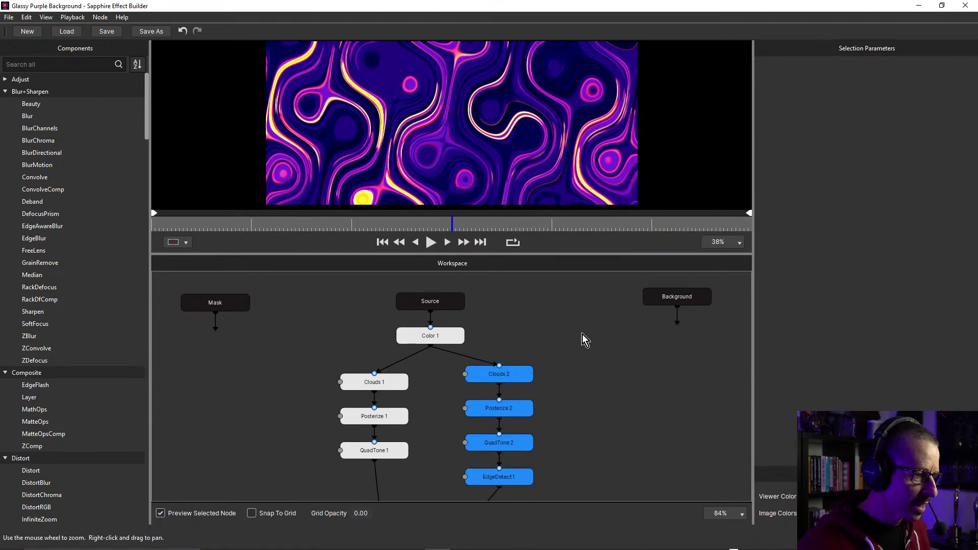
Inspect the output and parameters of the Color 1 node beneath the Source node
left_click(566, 339)
left_click(451, 340)
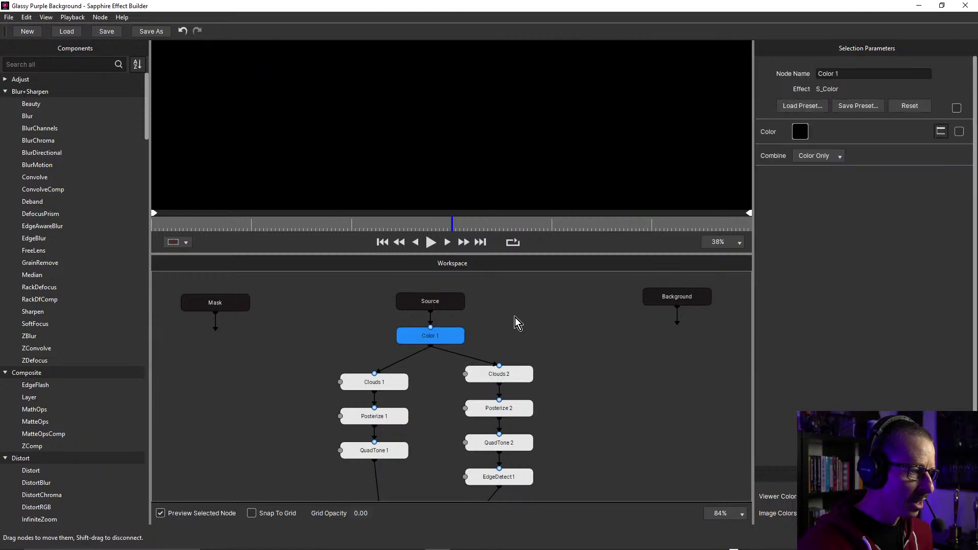
left_click_drag(515, 317, 530, 350)
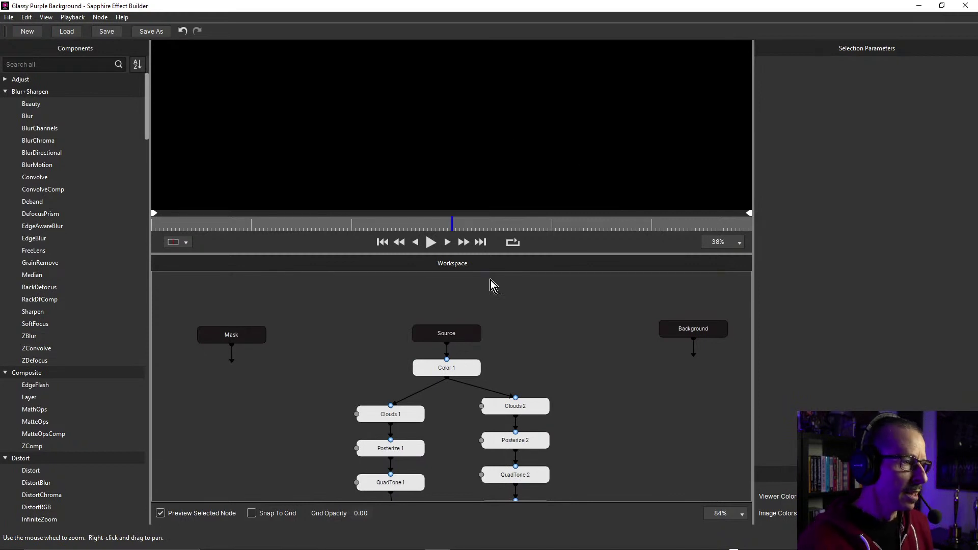
left_click(459, 369)
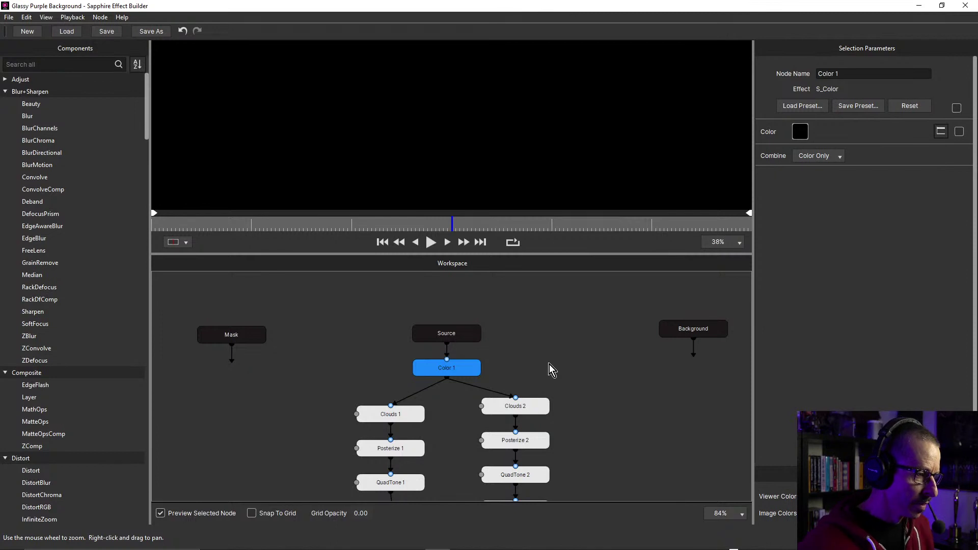
left_click(513, 363)
left_click_drag(512, 362, 515, 310)
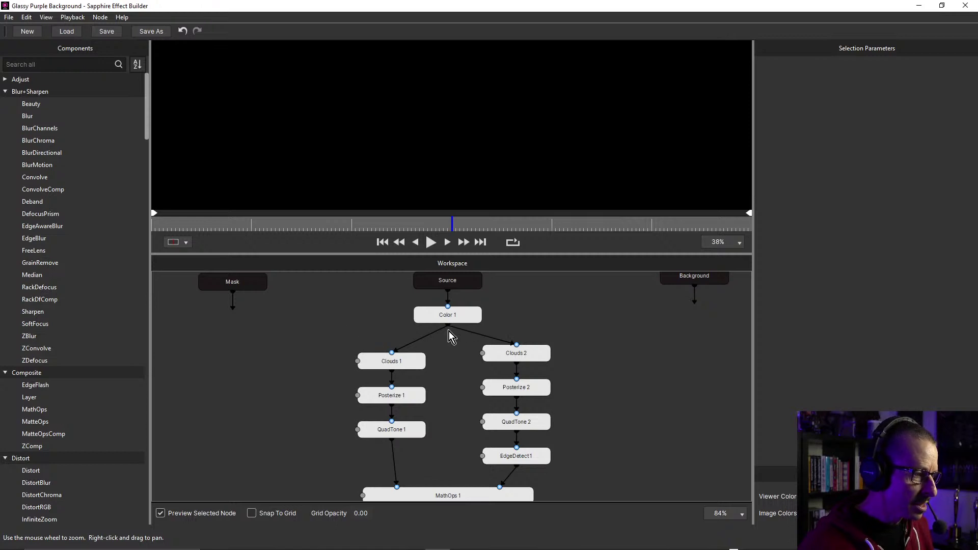
Inspect the outputs and parameters of the Clouds 1, Posterize 1 and QuadTone 1 nodes in sequence
left_click(405, 359)
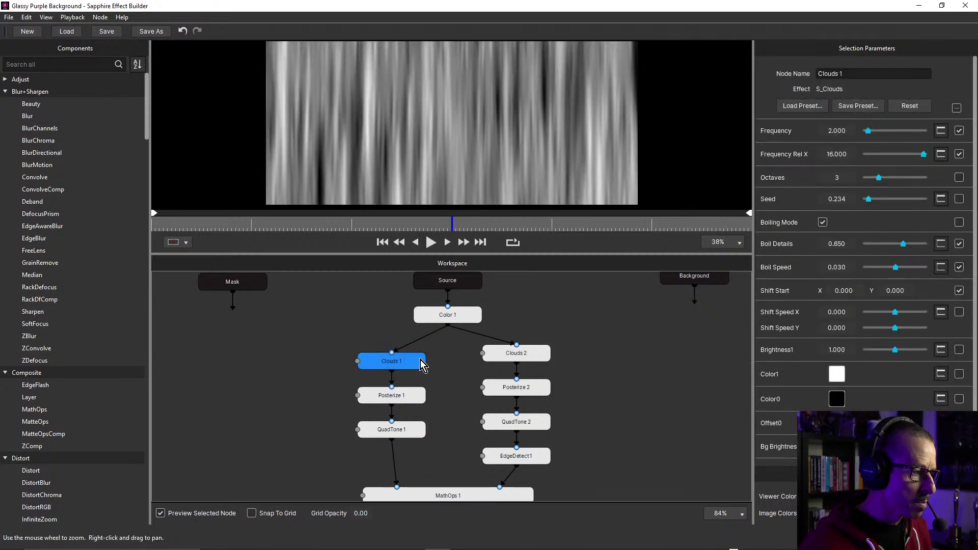
left_click(410, 402)
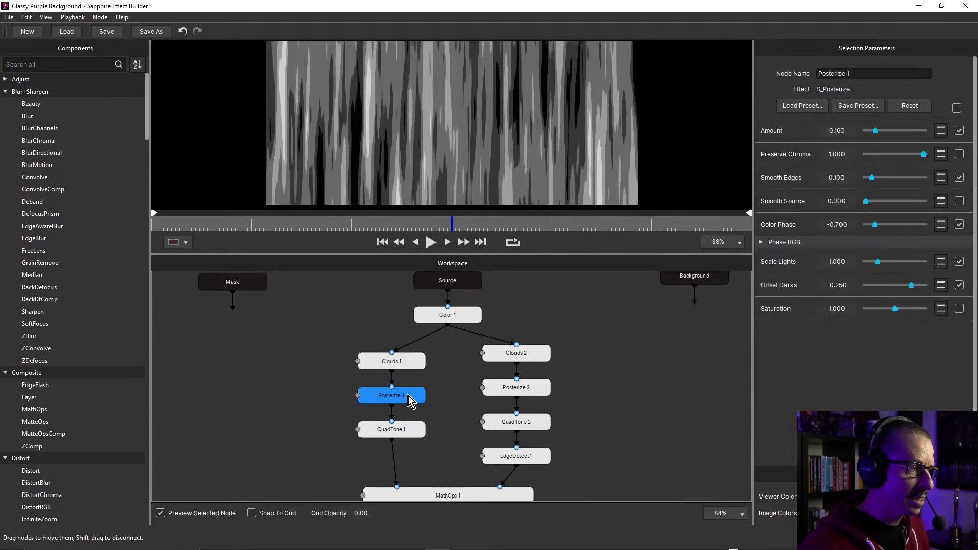
left_click(407, 432)
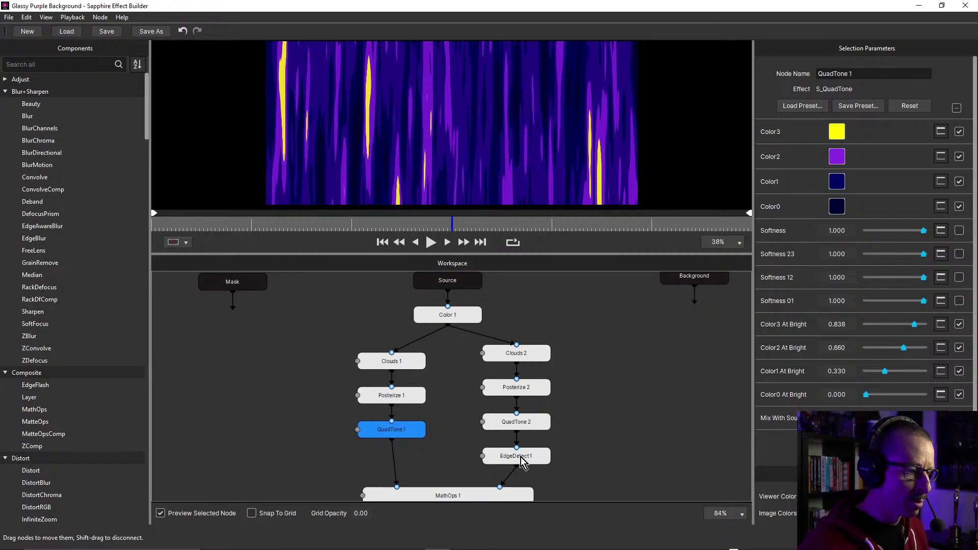
left_click(541, 371)
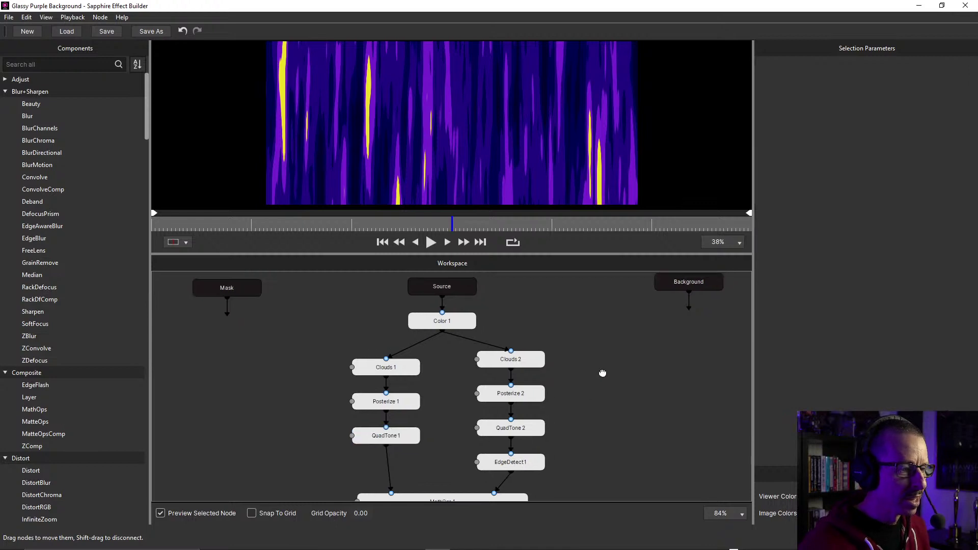
Compare the output and parameters of the Clouds 1 node with those of Clouds 2
scroll(420, 392, "up", 3)
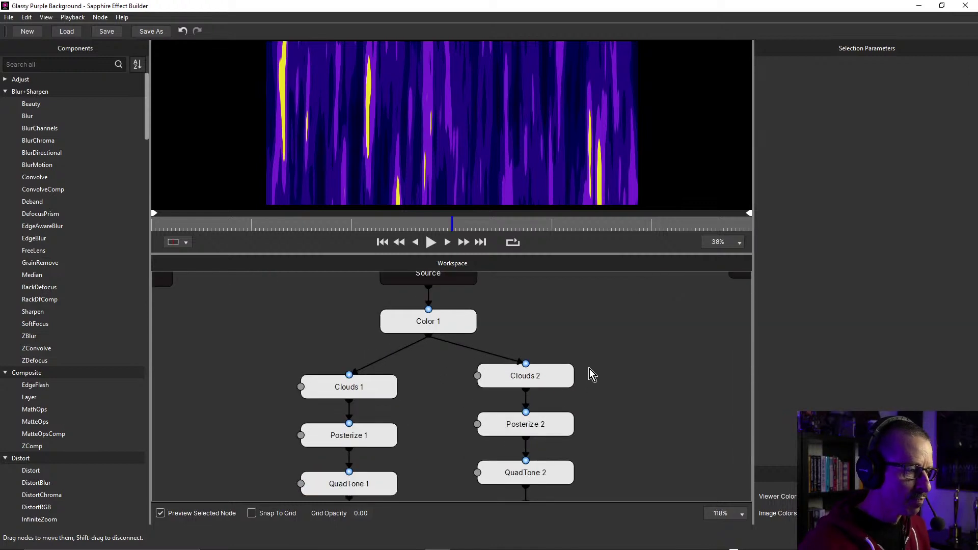
left_click(390, 390)
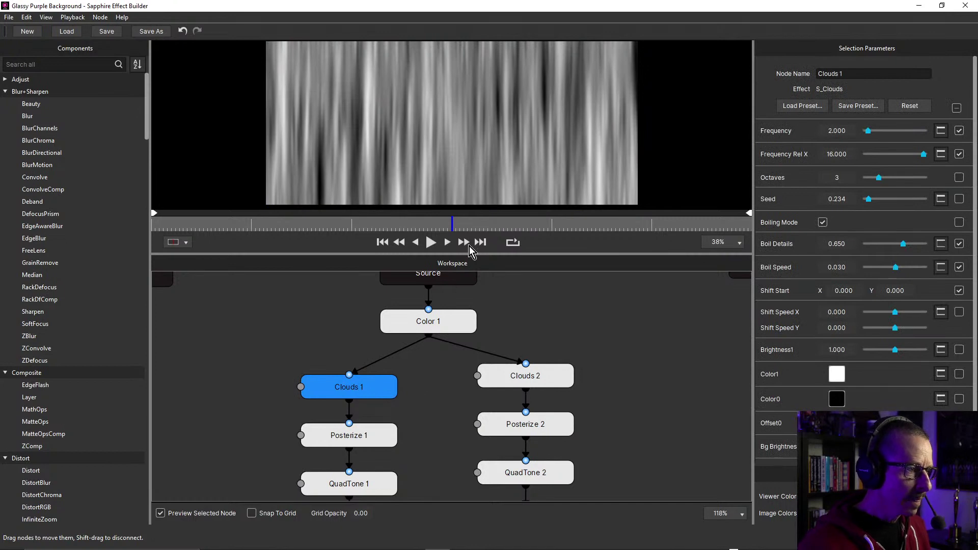
scroll(521, 145, "up", 2)
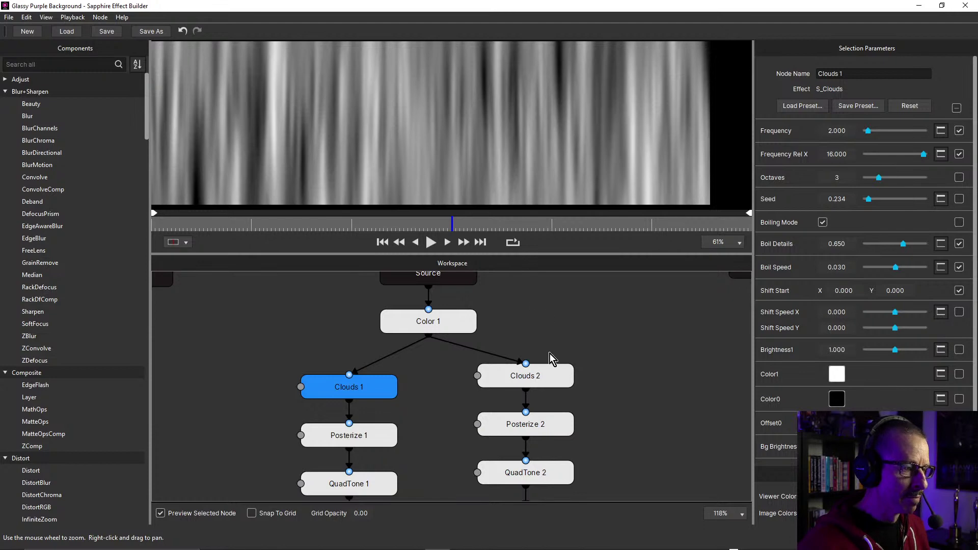
left_click(551, 378)
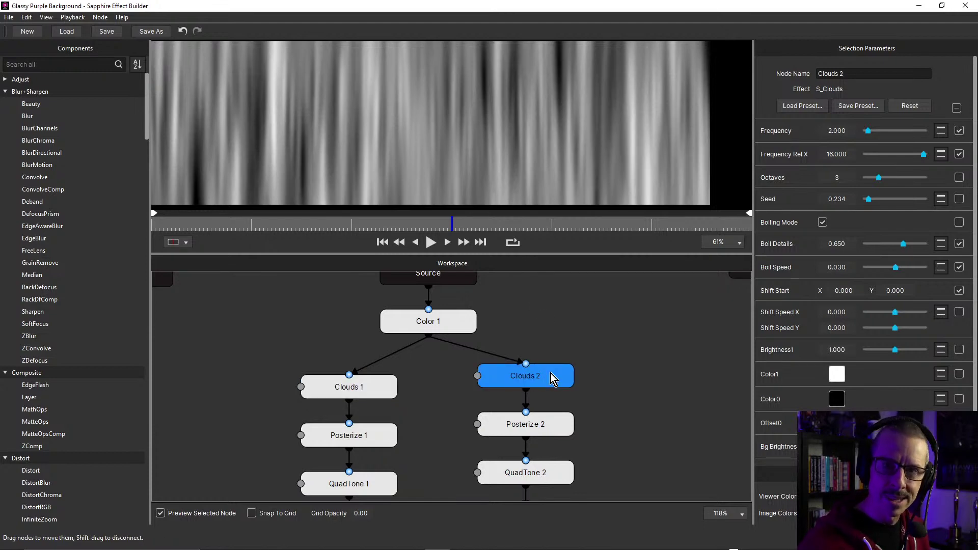
Compare the outputs and parameters of Posterize 1 with Posterize 2, and of QuadTone 1 with QuadTone 2
left_click(373, 435)
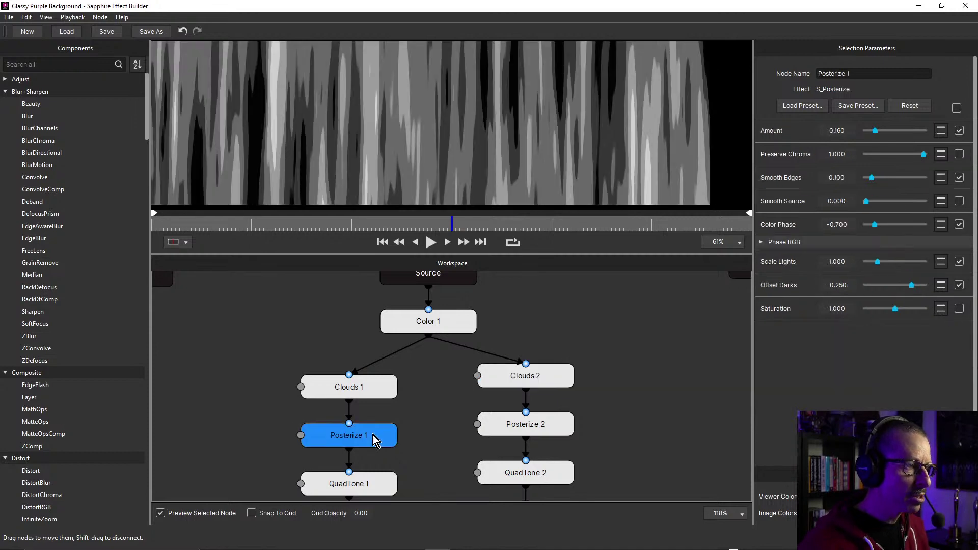
left_click(552, 427)
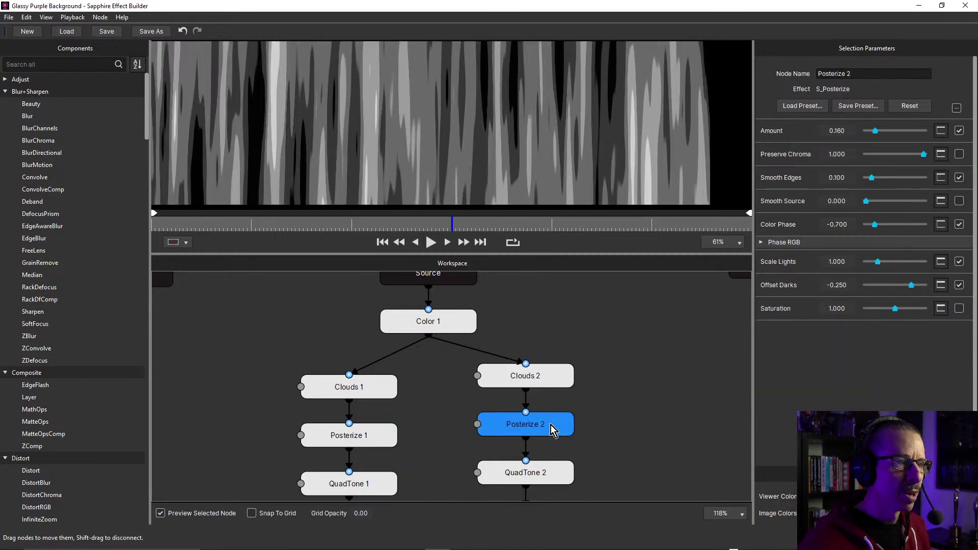
left_click(651, 386)
scroll(650, 387, "down", 2)
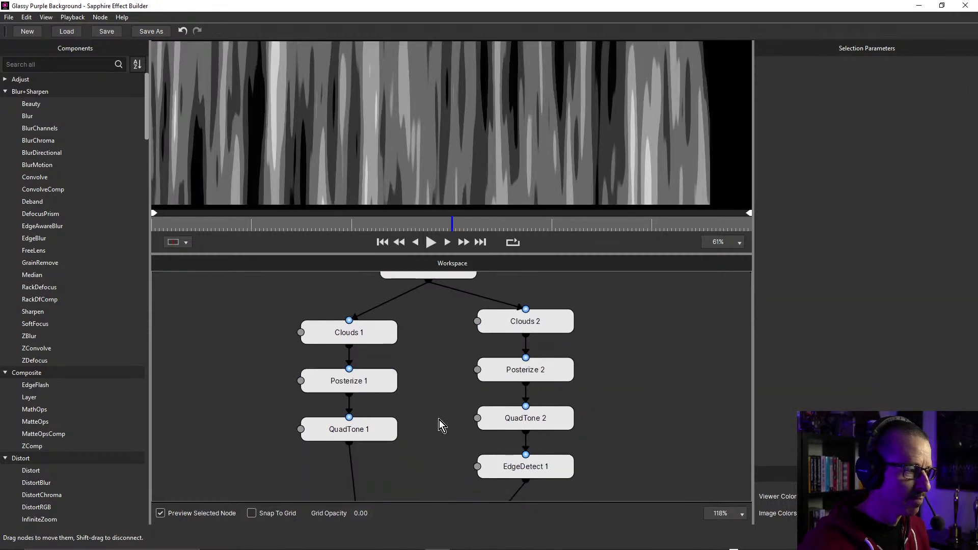
left_click(375, 430)
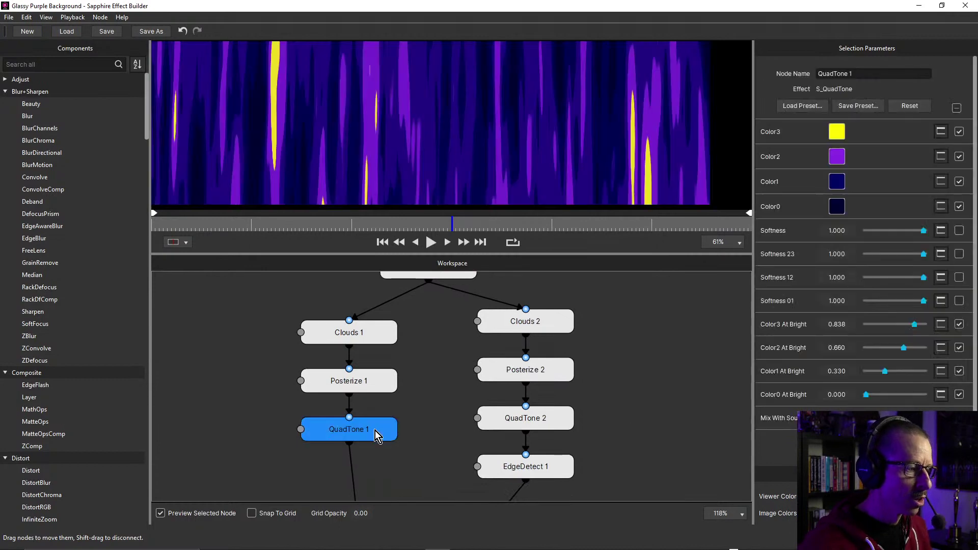
left_click(561, 420)
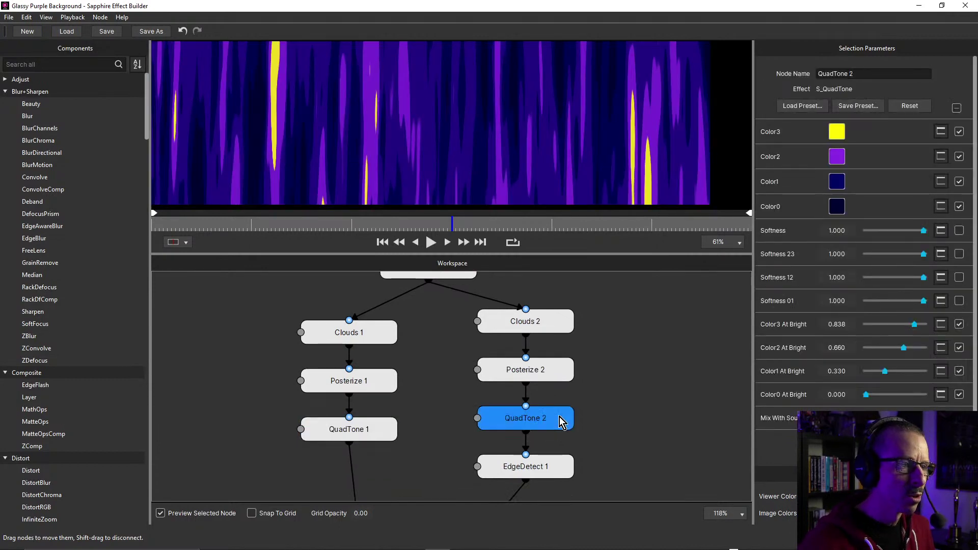
Delete the duplicate Clouds 1, Posterize 1 and QuadTone 1 nodes from the graph
left_click_drag(426, 328, 366, 420)
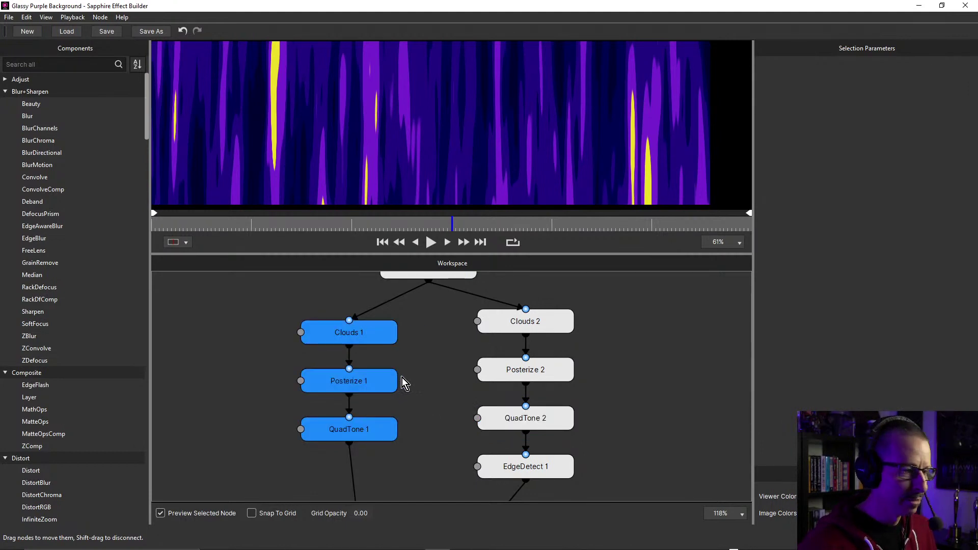
scroll(407, 374, "down", 3)
left_click(428, 336)
scroll(428, 333, "up", 1)
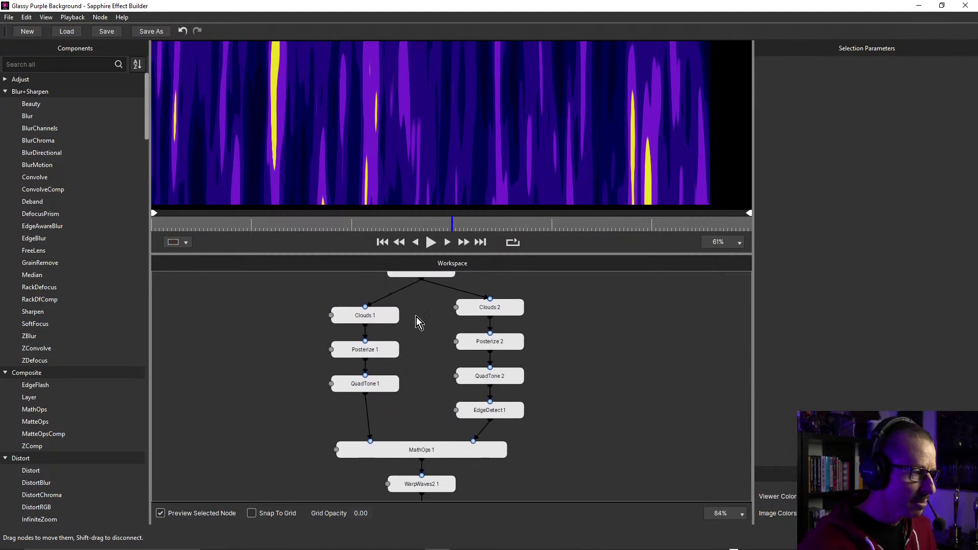
left_click_drag(414, 312, 388, 384)
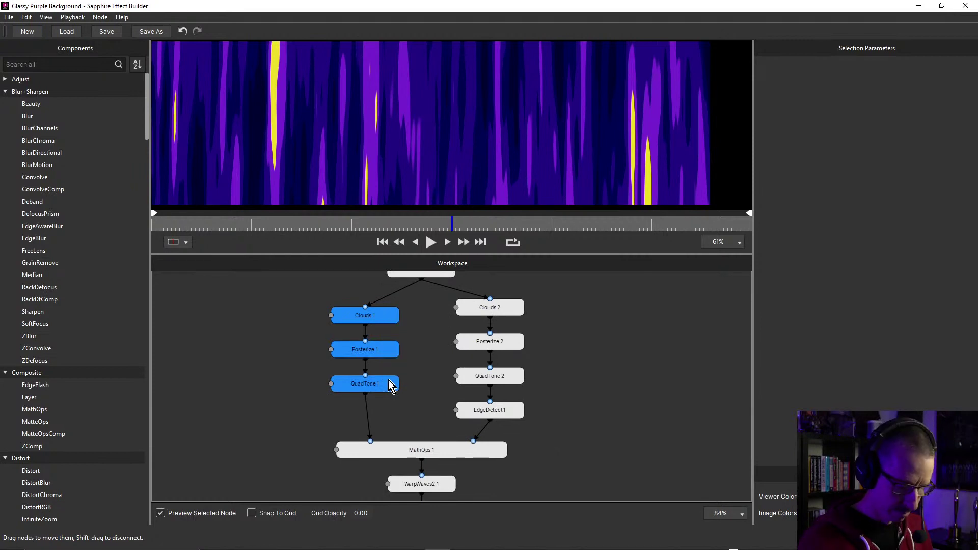
key("Delete")
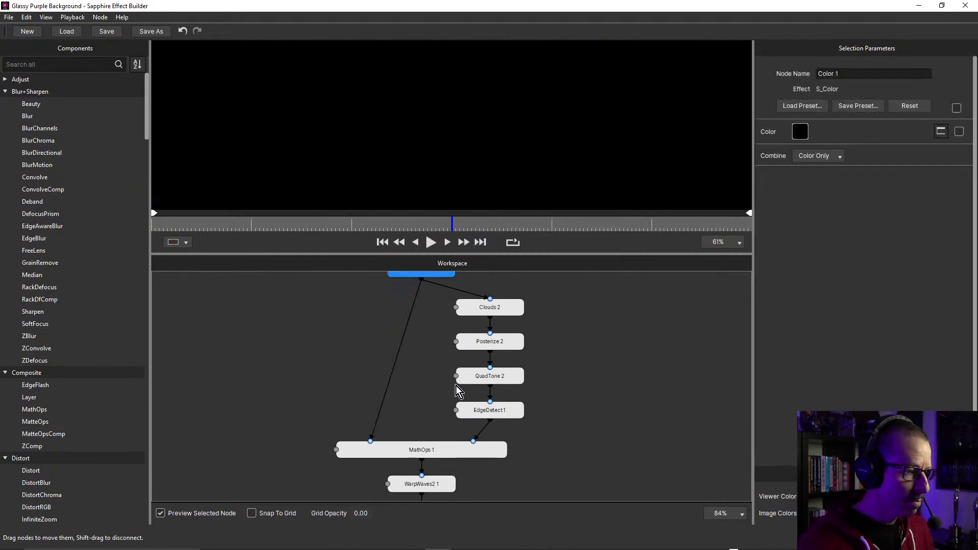
Move Clouds 2, Posterize 2 and QuadTone 2 together towards the deleted branch and connect QuadTone 2's output to MathOps 1's first source input
left_click(552, 382)
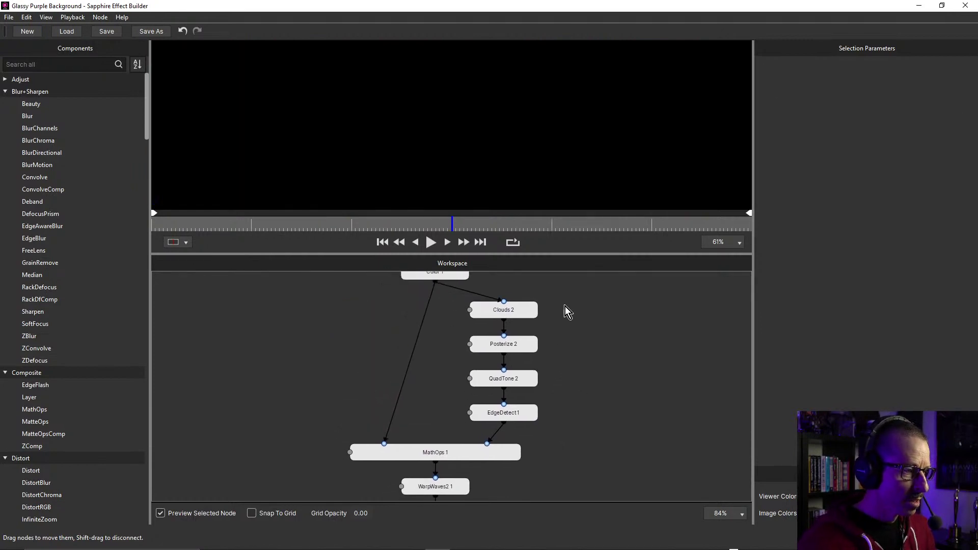
left_click_drag(565, 294, 524, 371)
left_click_drag(528, 313, 477, 313)
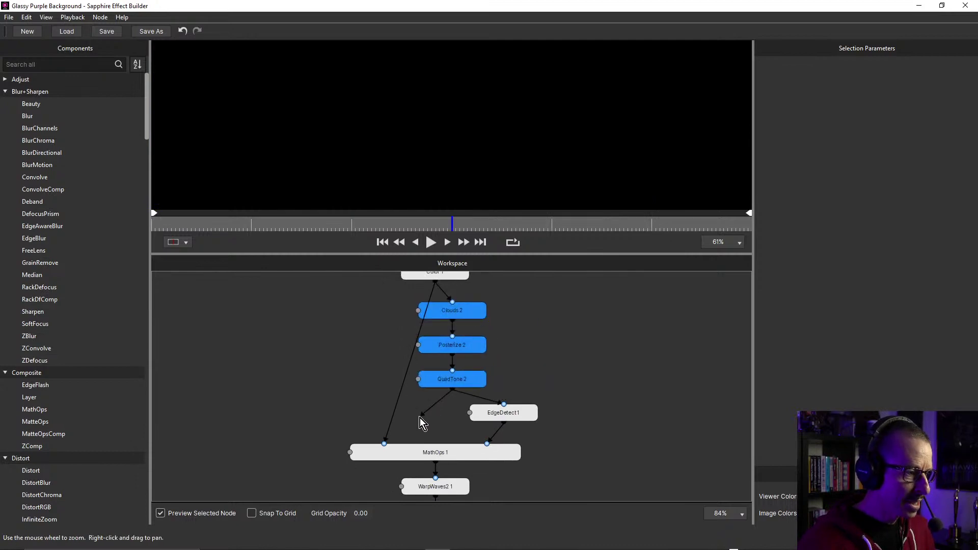
left_click_drag(387, 445, 385, 445)
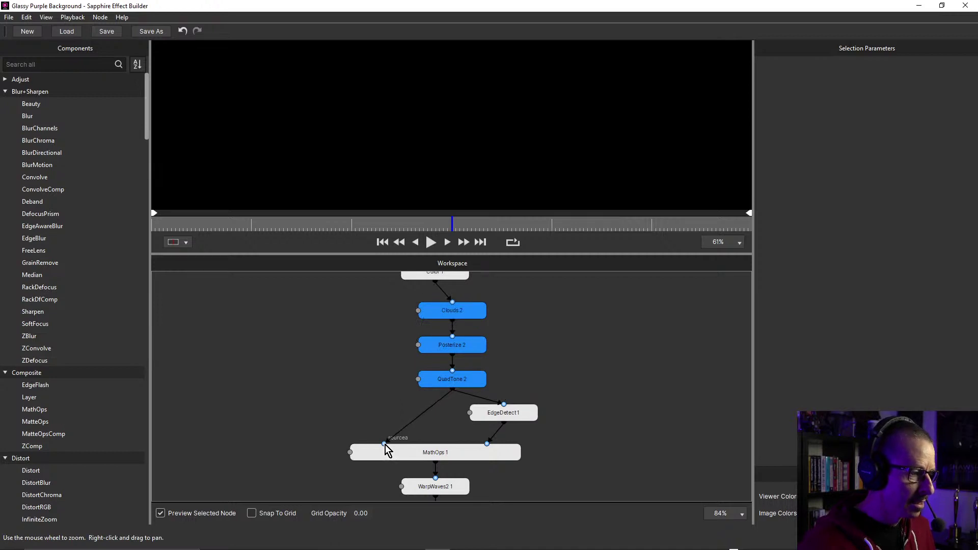
Inspect the outputs of QuadTone 2 and EdgeDetect 1 and how MathOps 1 combines them
left_click(426, 451)
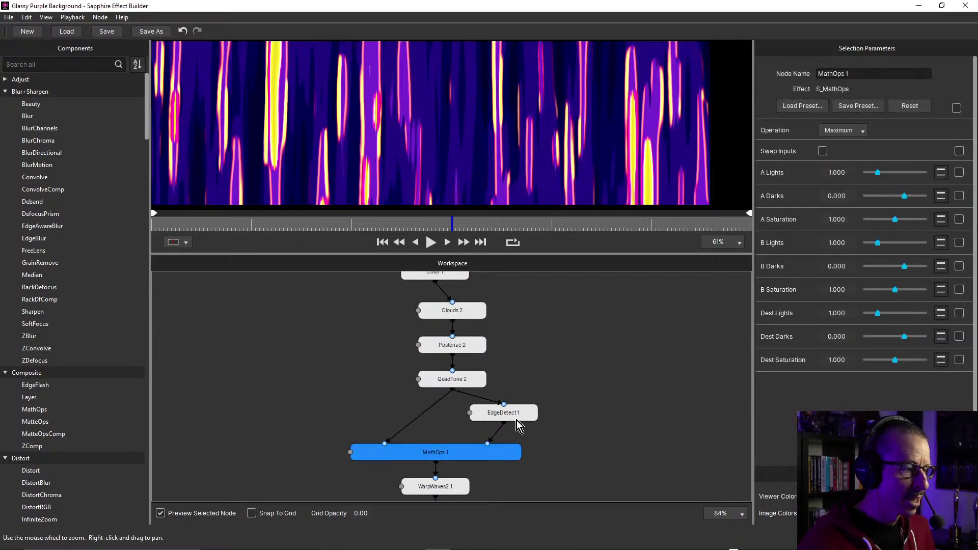
left_click(611, 415)
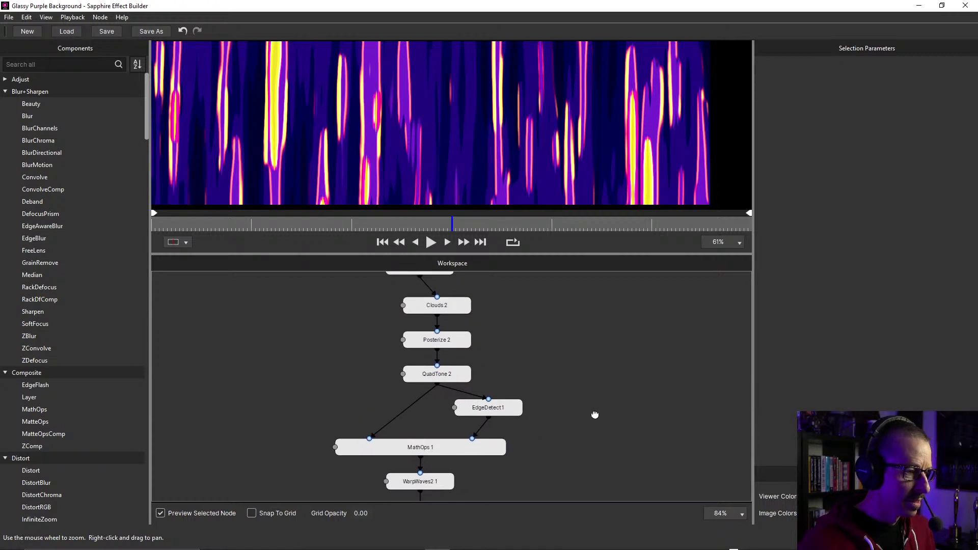
left_click(511, 416)
left_click(446, 377)
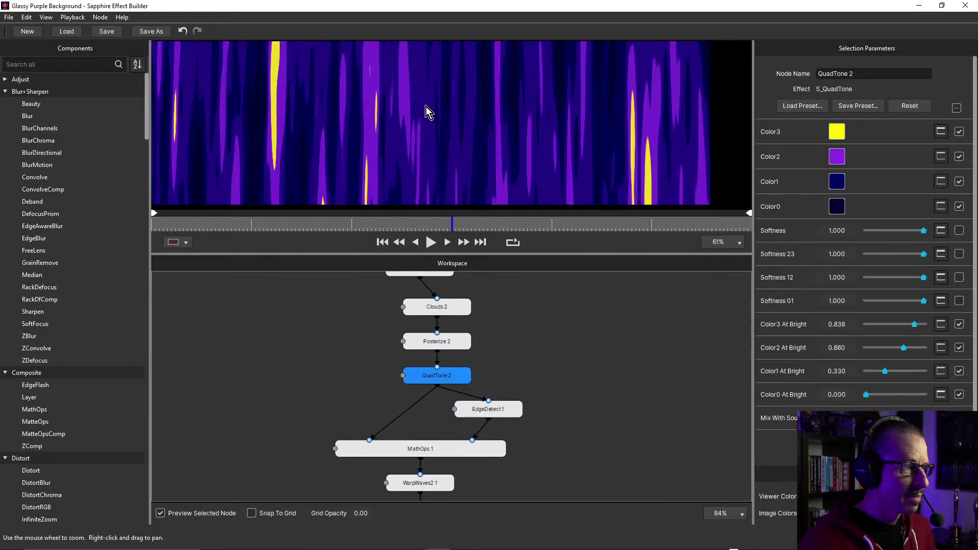
left_click(535, 334)
left_click(505, 411)
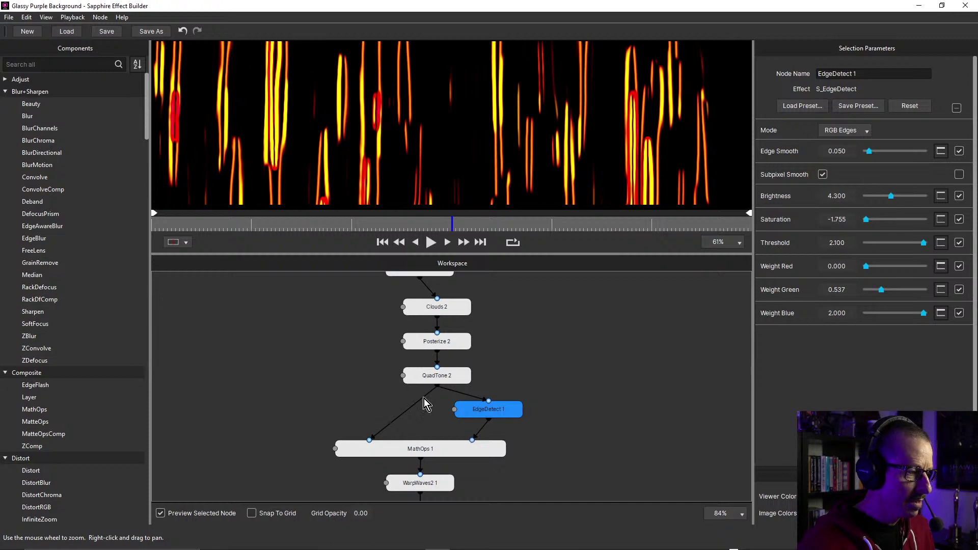
left_click(435, 379)
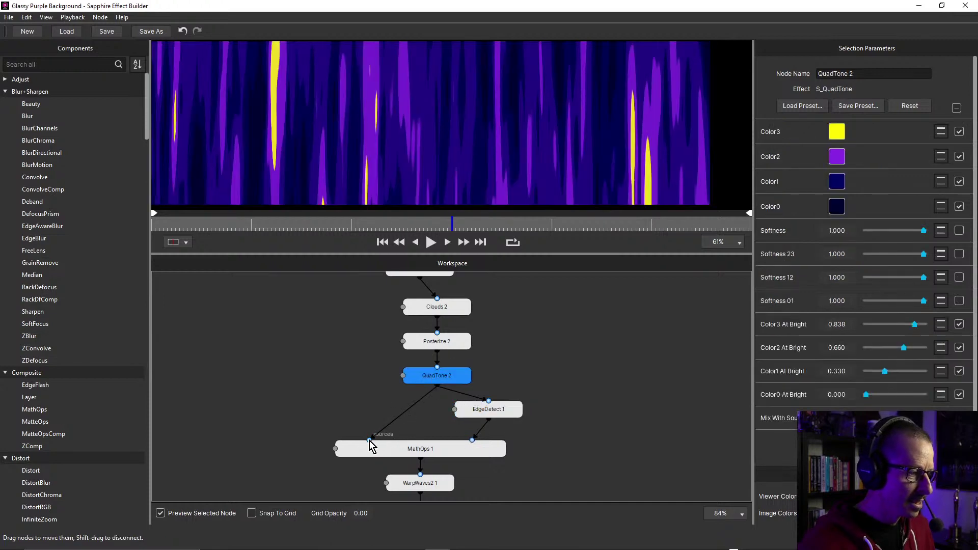
left_click(400, 447)
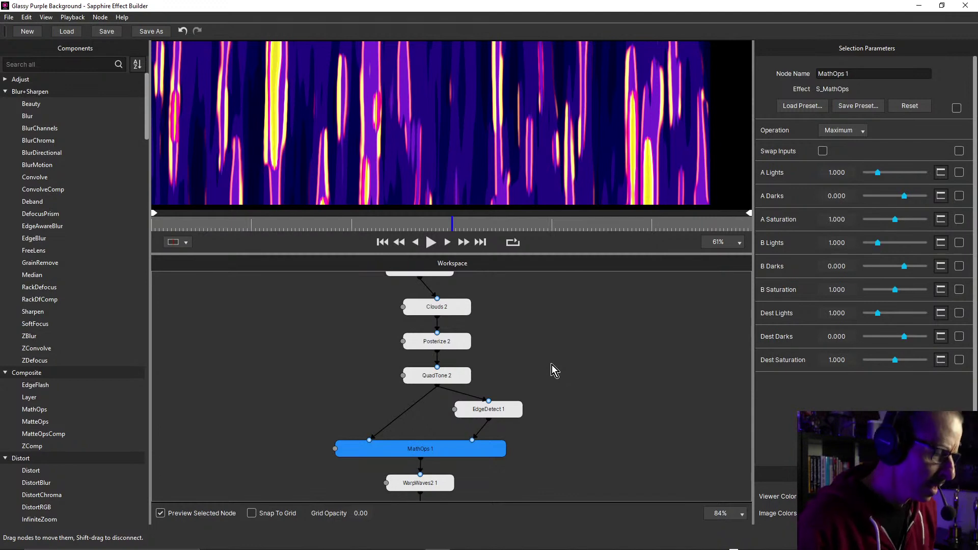
Align the Clouds 2, Posterize 2 and QuadTone 2 nodes vertically beneath the Color 1 node
left_click_drag(515, 295, 460, 347)
left_click_drag(458, 307, 441, 307)
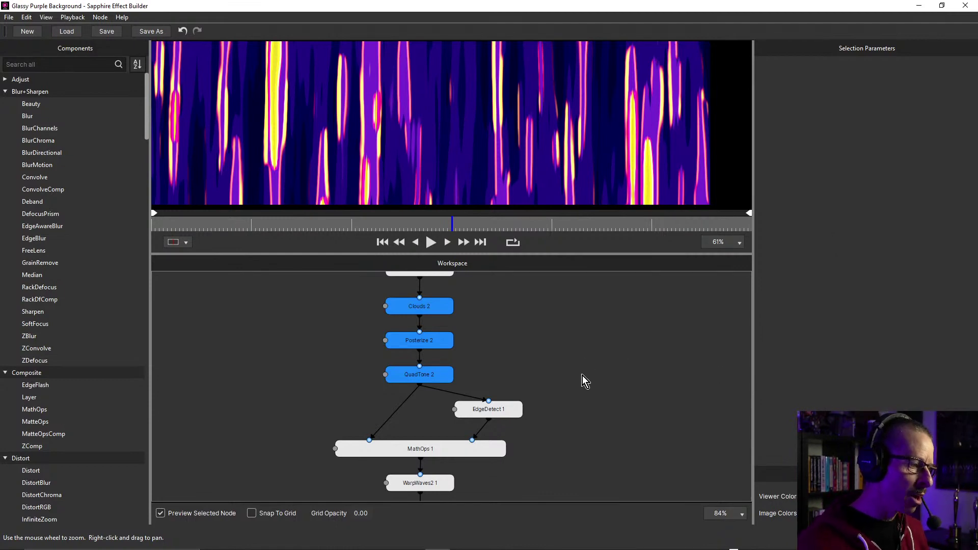
Compare the output of MathOps 1 with the warped output of the WarpWaves2 1 node
left_click_drag(561, 379, 585, 307)
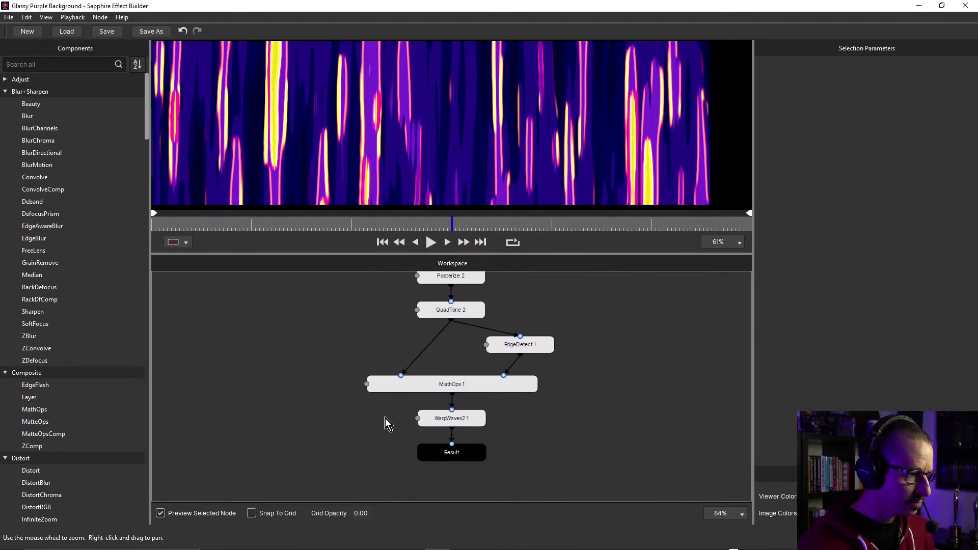
left_click_drag(585, 380, 583, 372)
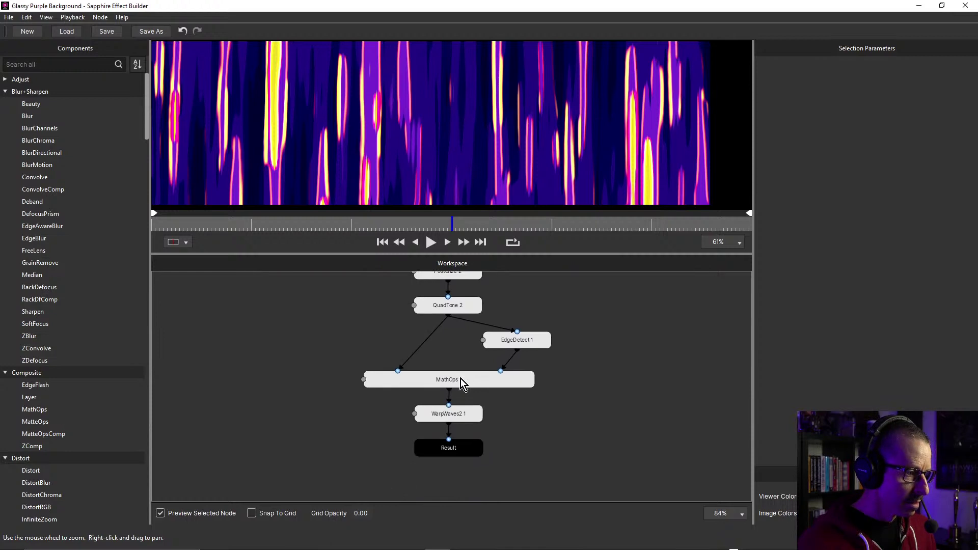
left_click(460, 377)
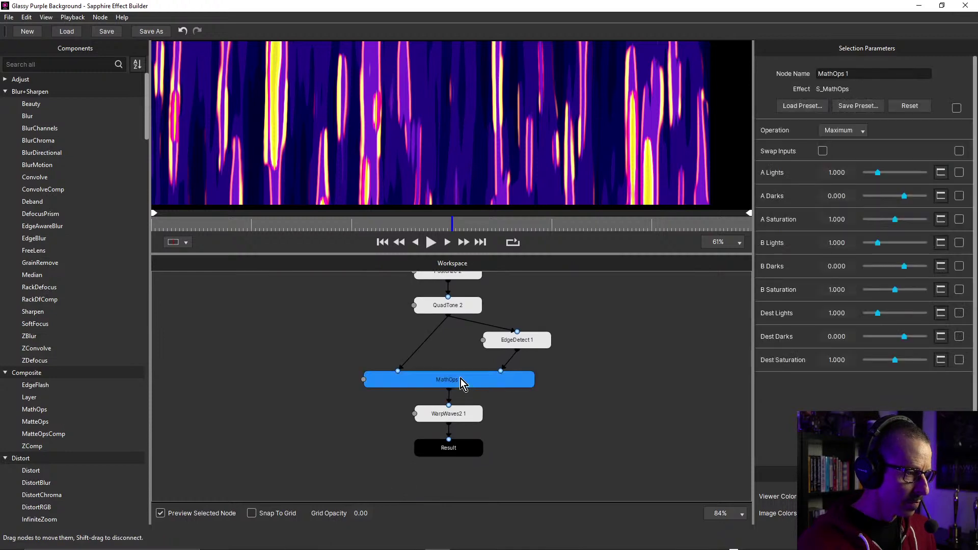
left_click(464, 416)
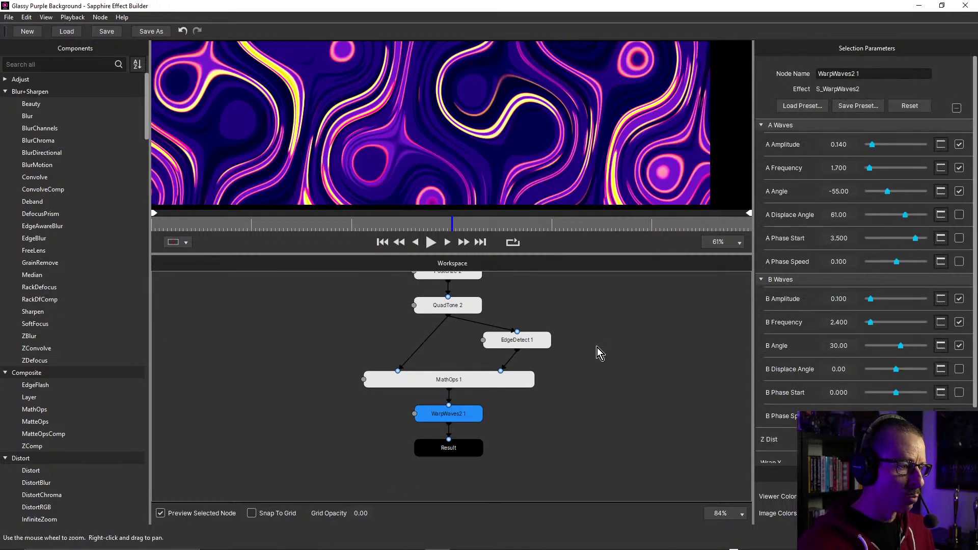
Move the WarpWaves2 1 and Result nodes down together to open a gap beneath MathOps 1
left_click_drag(366, 406, 482, 457)
left_click_drag(456, 414, 454, 440)
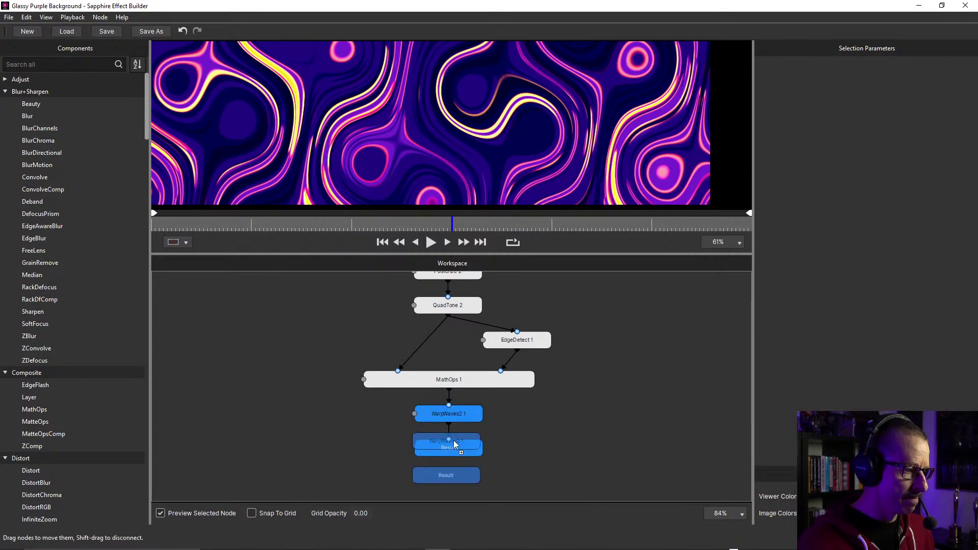
left_click(565, 402)
left_click_drag(565, 401, 575, 367)
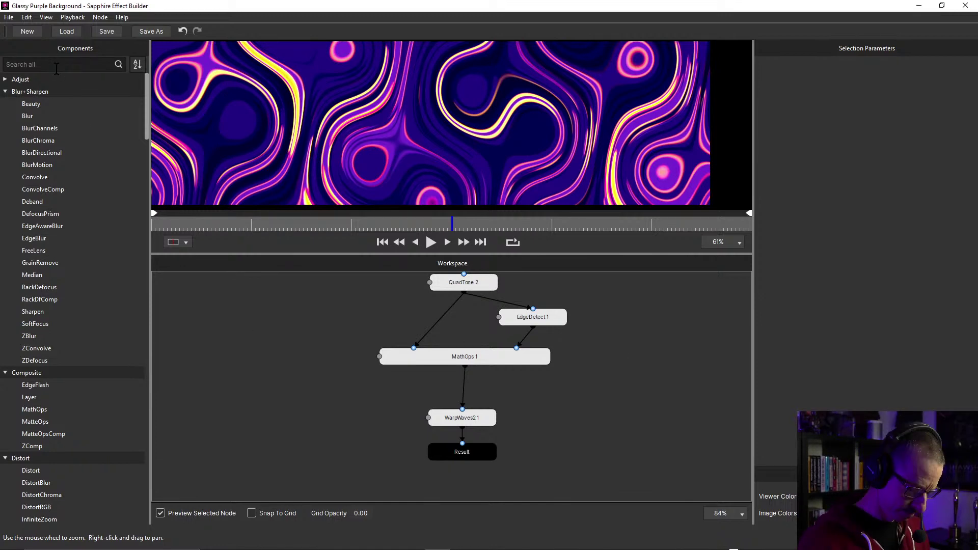
Search the components for "emboss", move WarpWaves2 1 up beneath MathOps 1, and insert an EmbossDistort node between WarpWaves2 1 and Result
type("emboss")
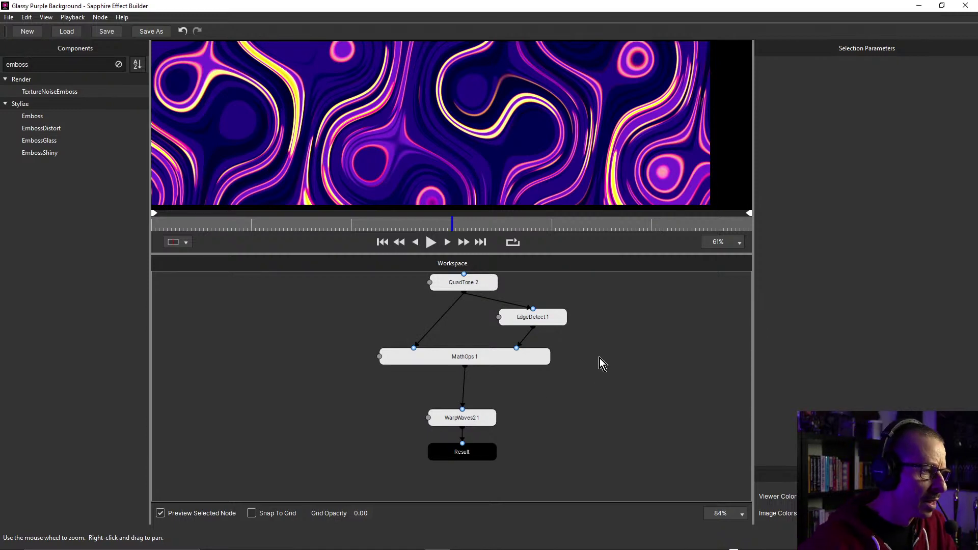
left_click_drag(601, 363, 583, 342)
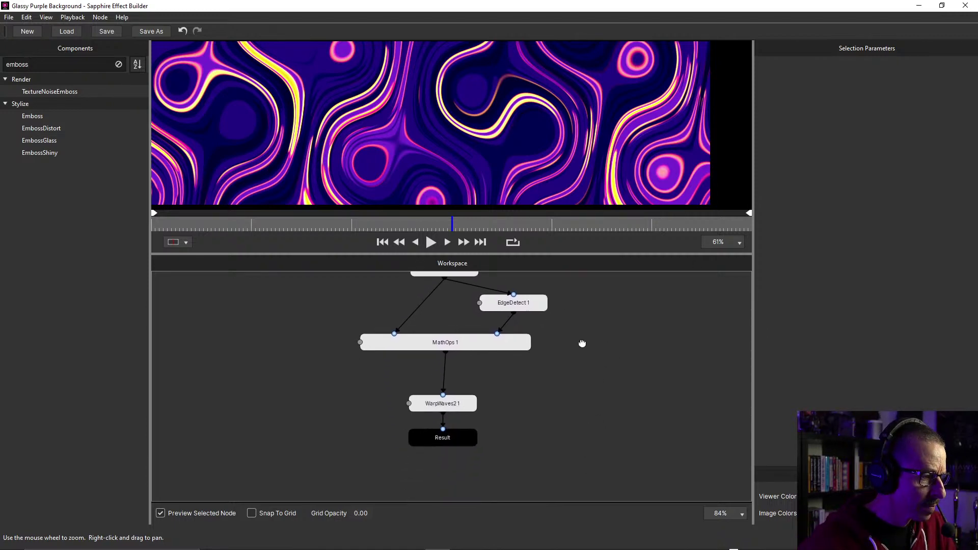
left_click_drag(454, 403, 455, 374)
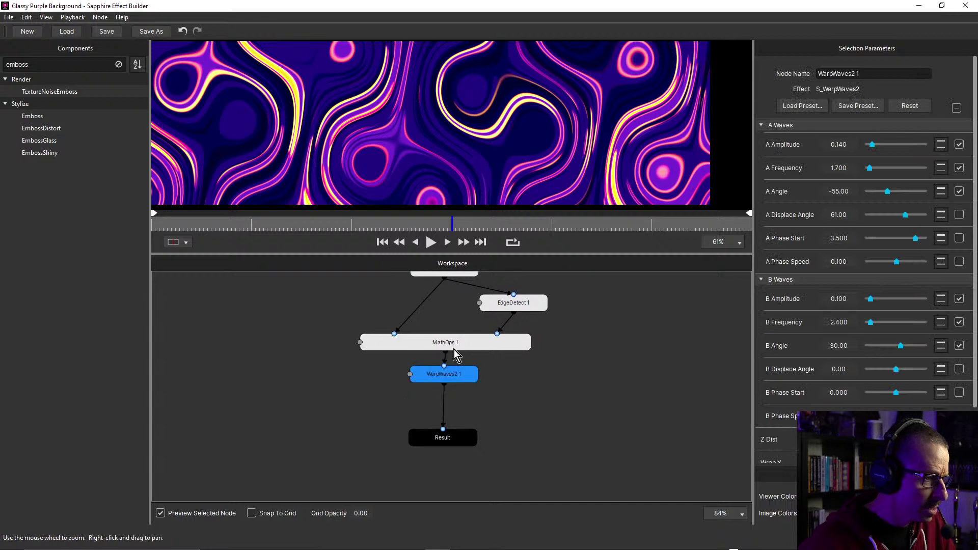
left_click(51, 130)
double_click(51, 130)
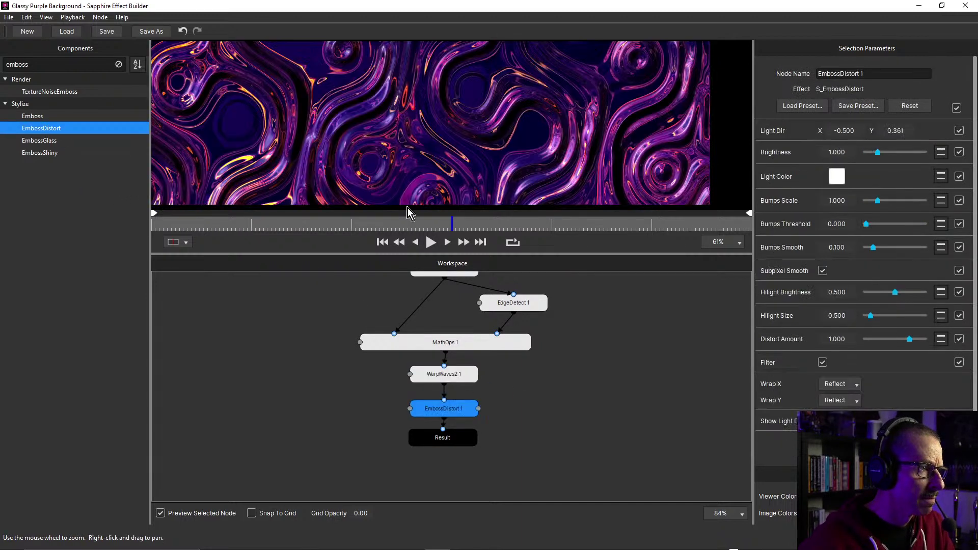
Examine the EmbossDistort output in an enlarged viewer at several points along the timeline, and bring the node graph back into view
left_click_drag(466, 253, 466, 467)
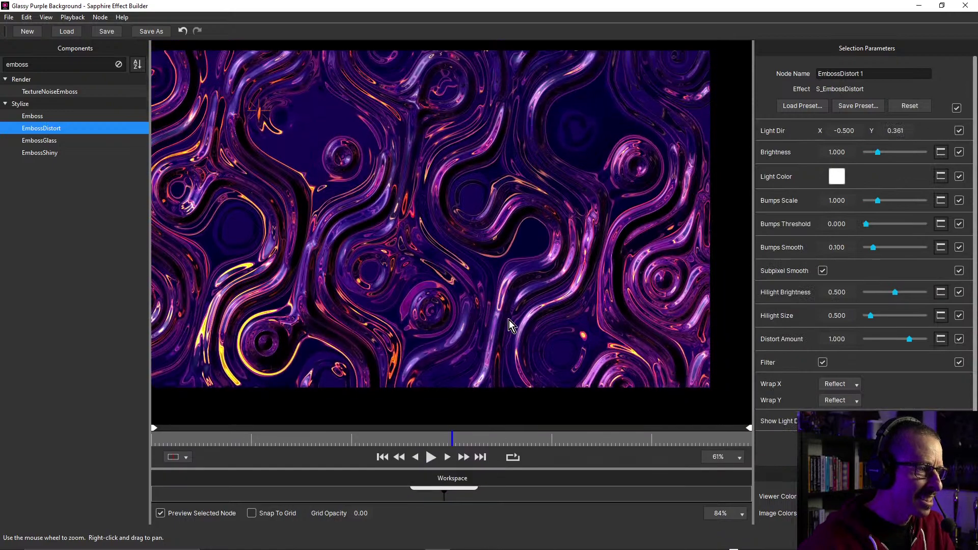
left_click_drag(332, 438, 436, 434)
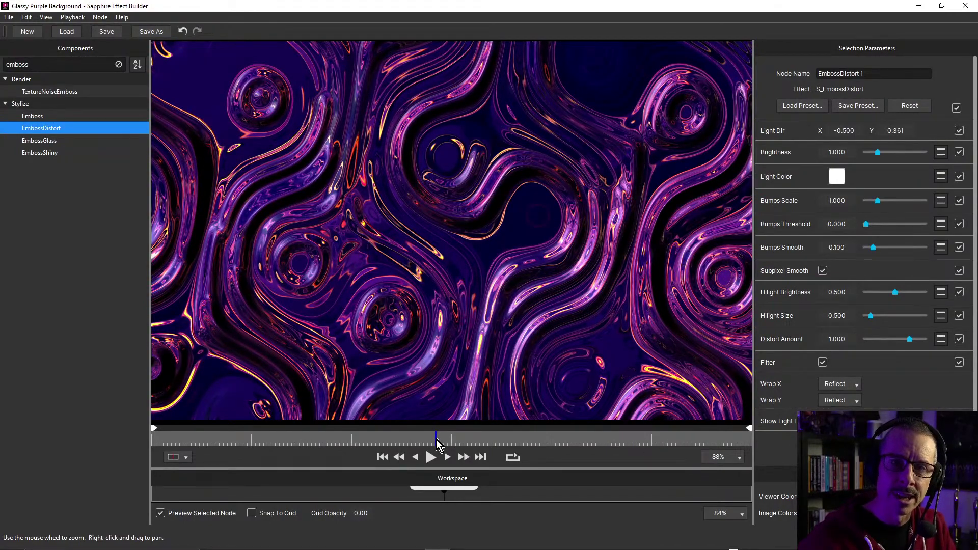
left_click_drag(437, 444, 537, 439)
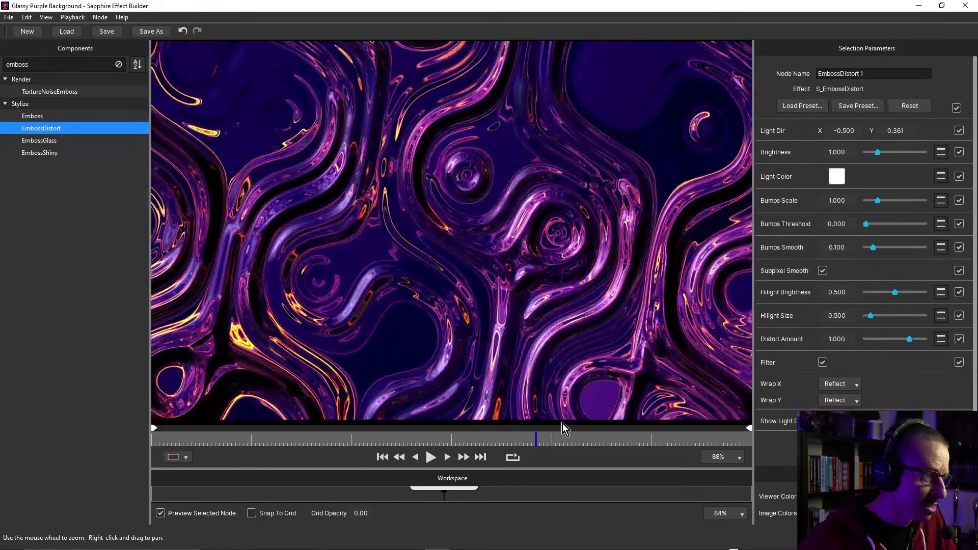
left_click_drag(562, 423, 664, 412)
left_click_drag(663, 420, 629, 425)
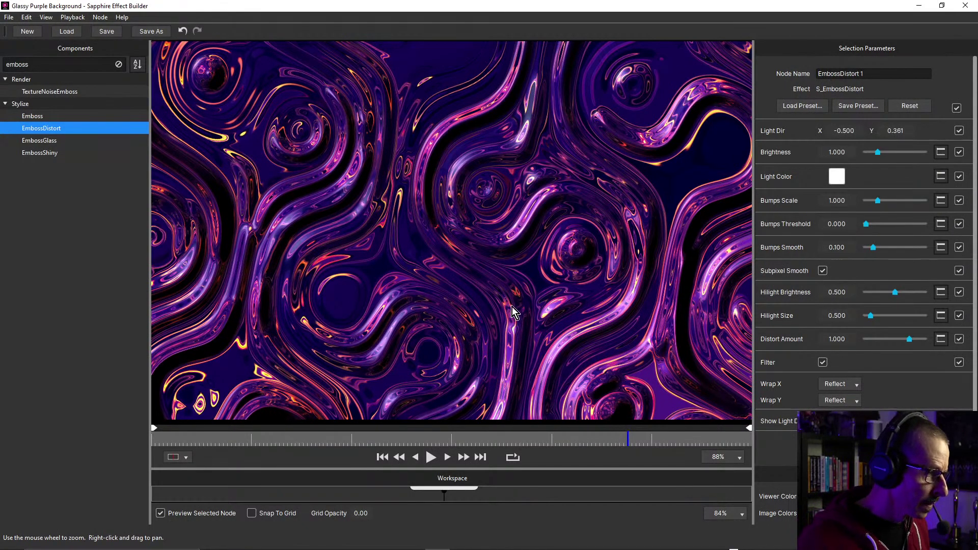
scroll(478, 246, "down", 3)
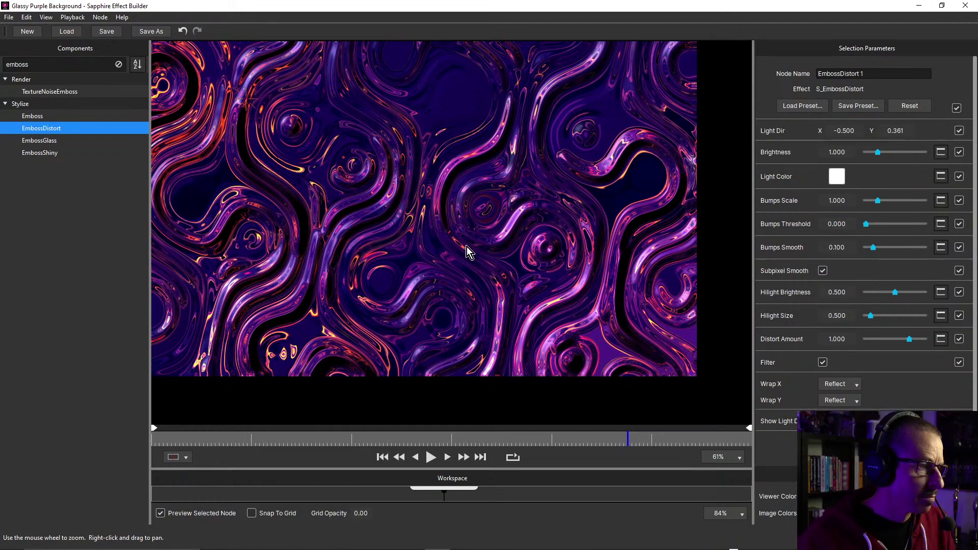
left_click_drag(495, 469, 495, 354)
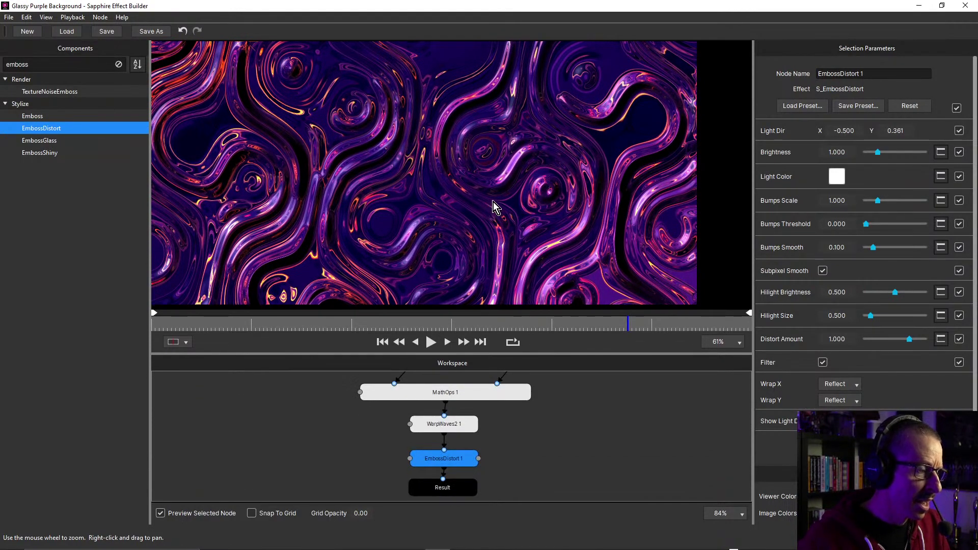
Search the components for "wipe", move Result down, and insert a WipeFlux node between EmbossDistort 1 and Result
left_click_drag(578, 420, 582, 433)
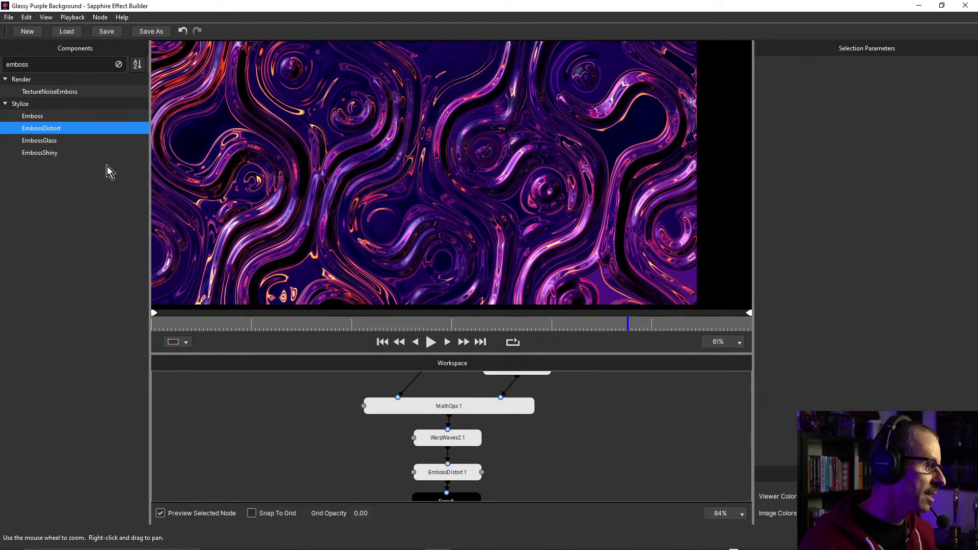
left_click(119, 64)
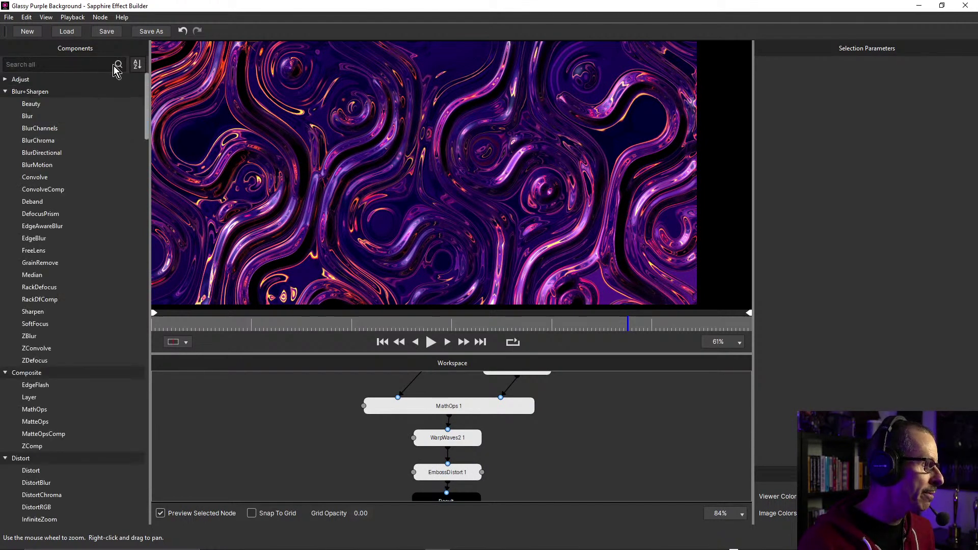
left_click(82, 65)
type("wipe")
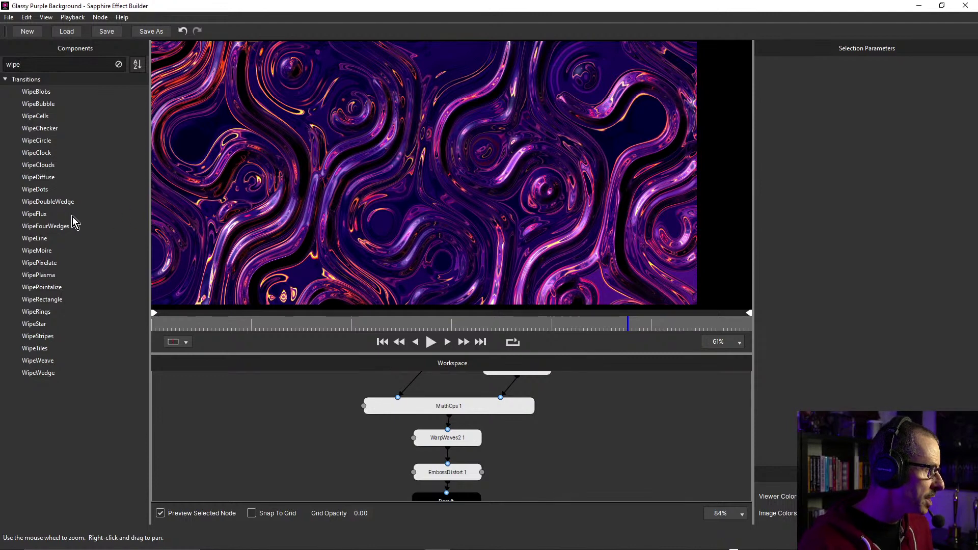
scroll(525, 431, "down", 4)
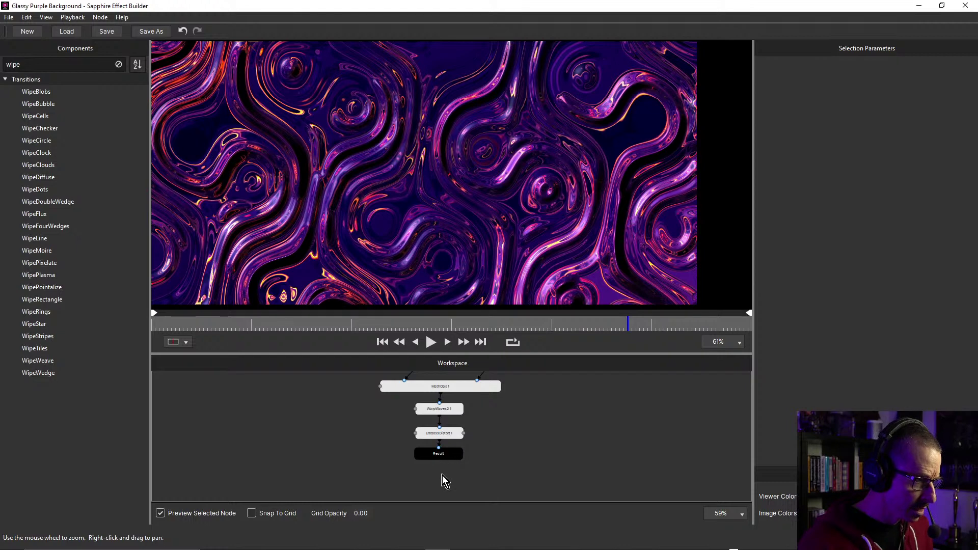
left_click_drag(441, 455, 446, 482)
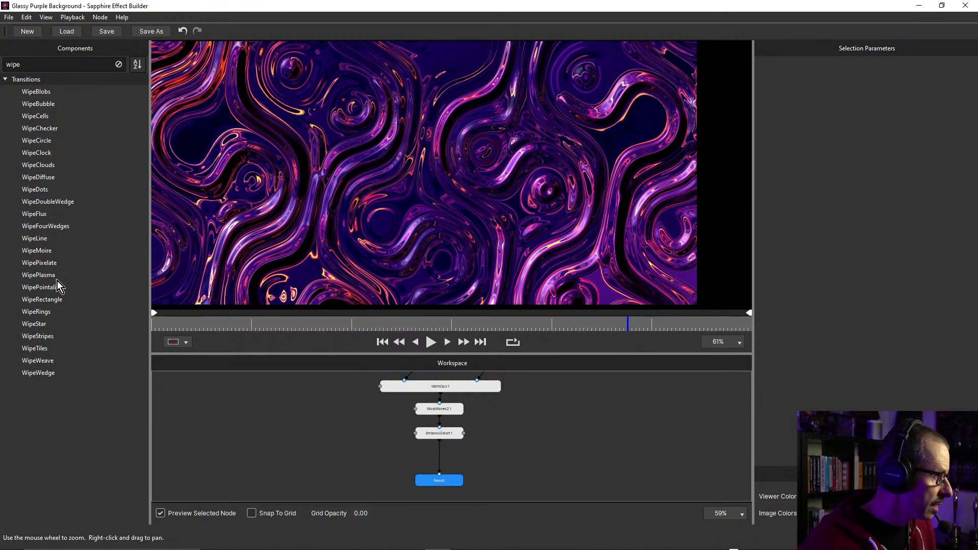
left_click_drag(42, 215, 444, 465)
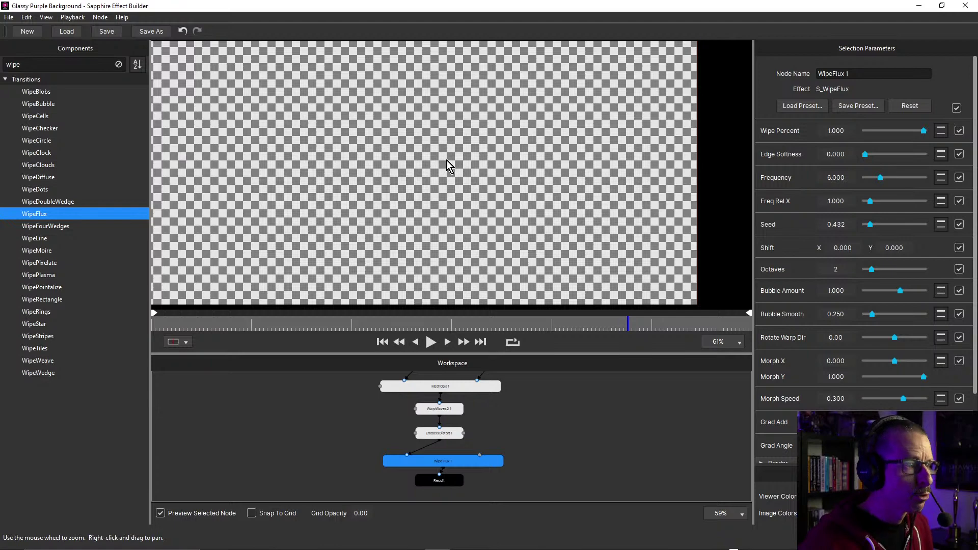
Set the Wipe Percent of WipeFlux 1 to 0.538
left_click(895, 131)
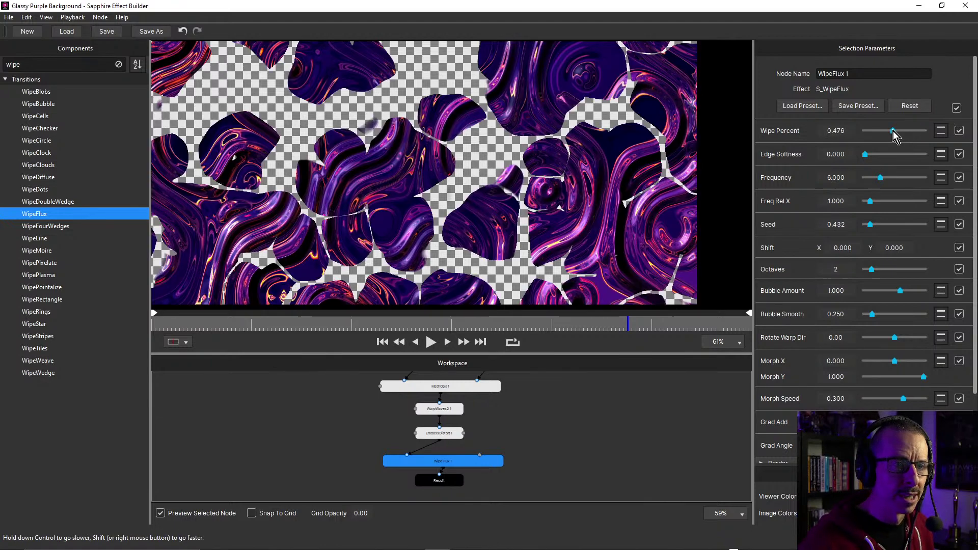
left_click_drag(898, 132, 897, 133)
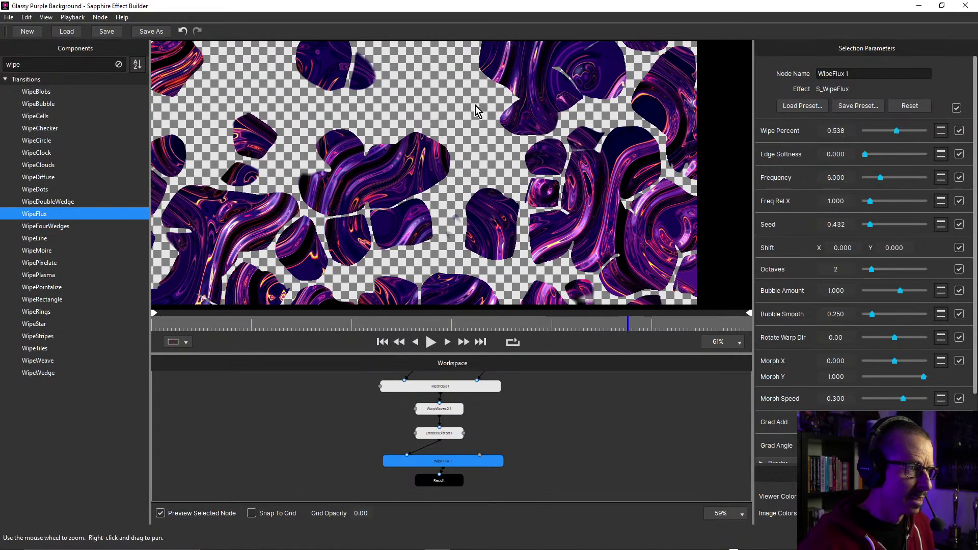
scroll(448, 114, "down", 3)
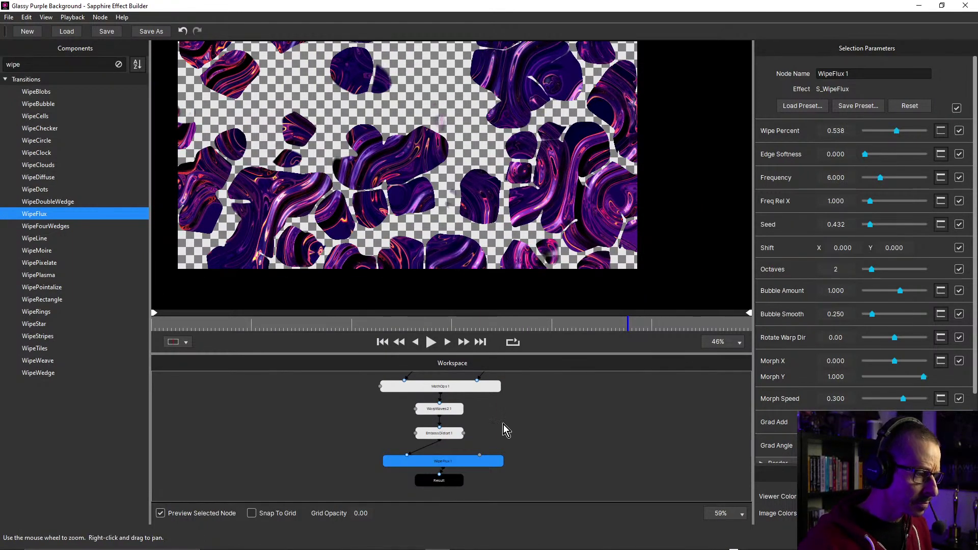
Move EmbossDistort 1 aside, connect the WarpWaves2 1 output to the background input of WipeFlux 1, and preview WipeFlux 1
left_click_drag(526, 430, 532, 411)
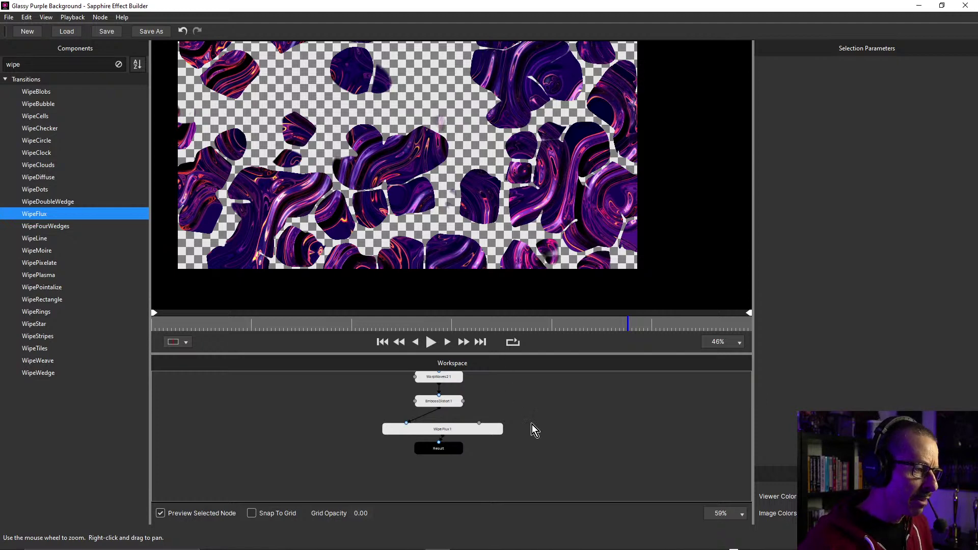
left_click_drag(535, 412, 515, 449)
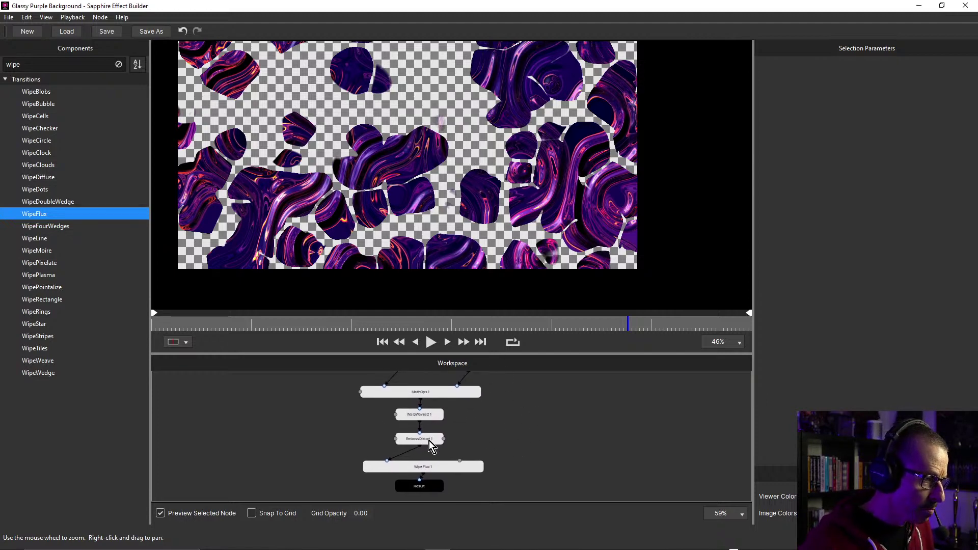
left_click_drag(431, 446, 401, 443)
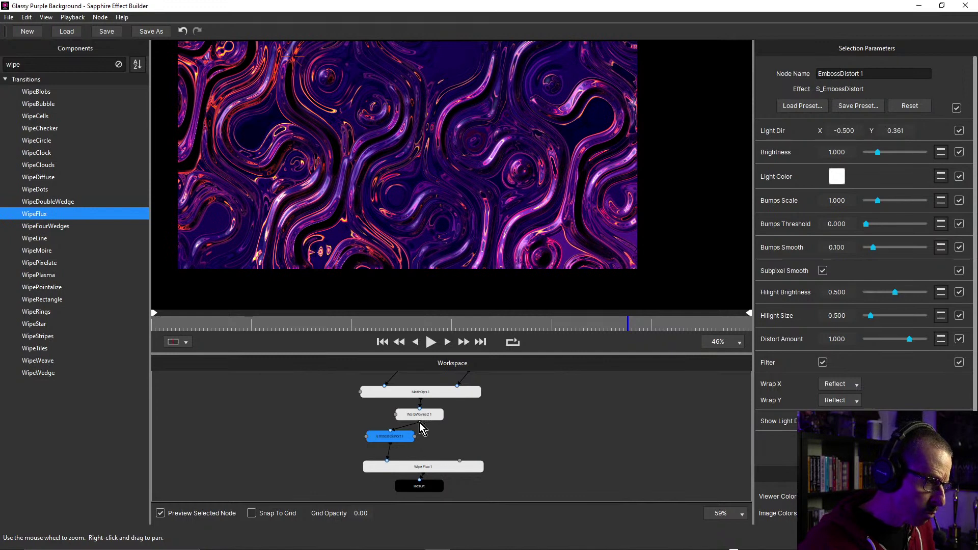
left_click_drag(419, 422, 460, 466)
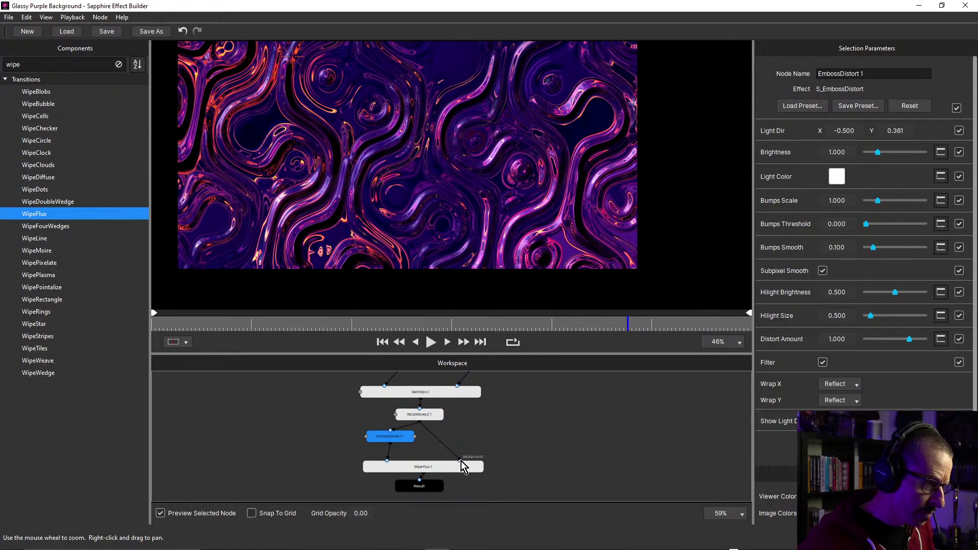
left_click(439, 467)
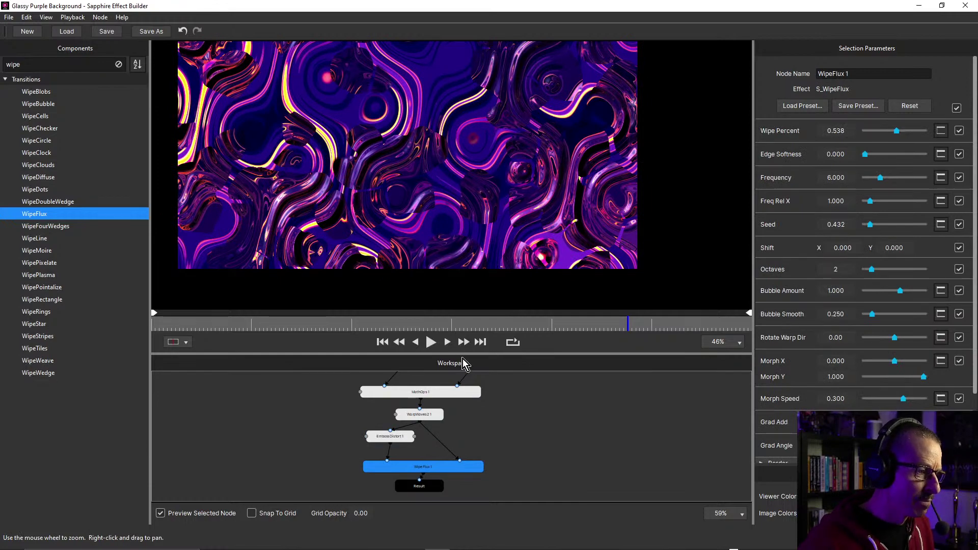
Compare the WipeFlux 1 output with its EmbossDistort 1 foreground and WarpWaves2 1 background inputs
left_click_drag(464, 354, 479, 428)
scroll(405, 219, "up", 3)
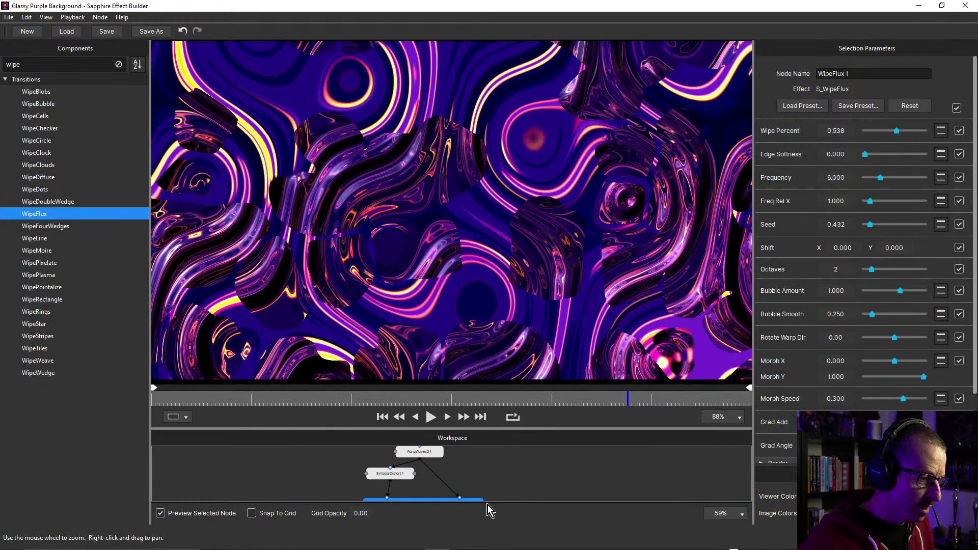
scroll(493, 481, "down", 3)
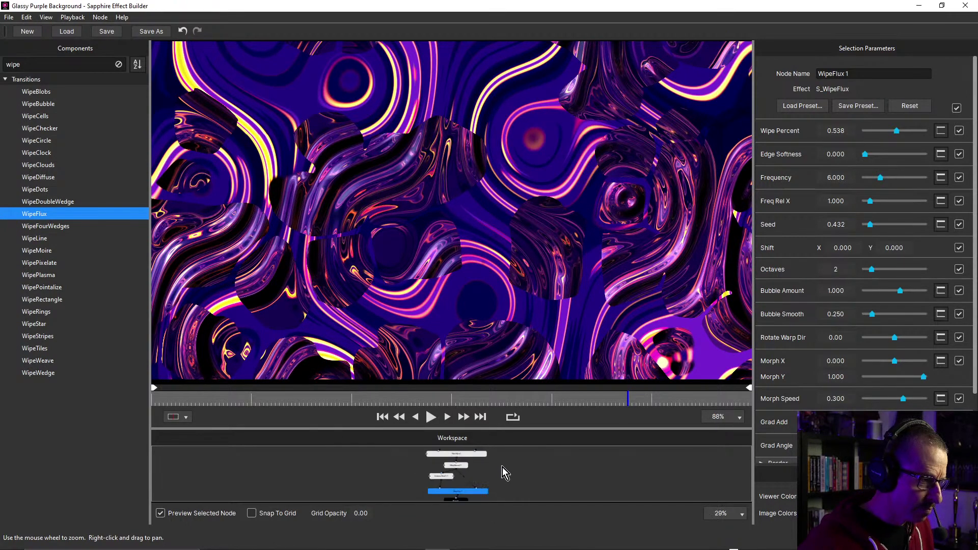
left_click_drag(504, 416, 504, 294)
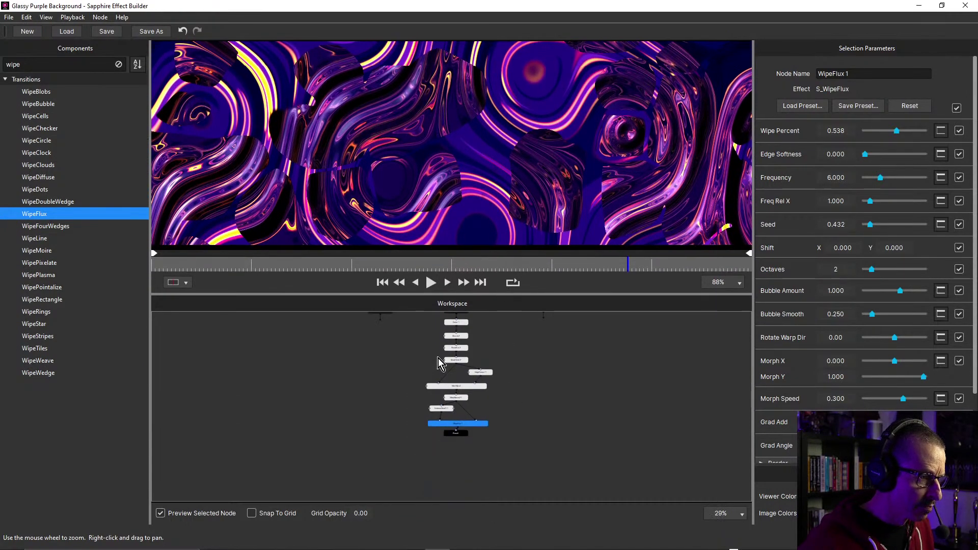
scroll(443, 358, "up", 5)
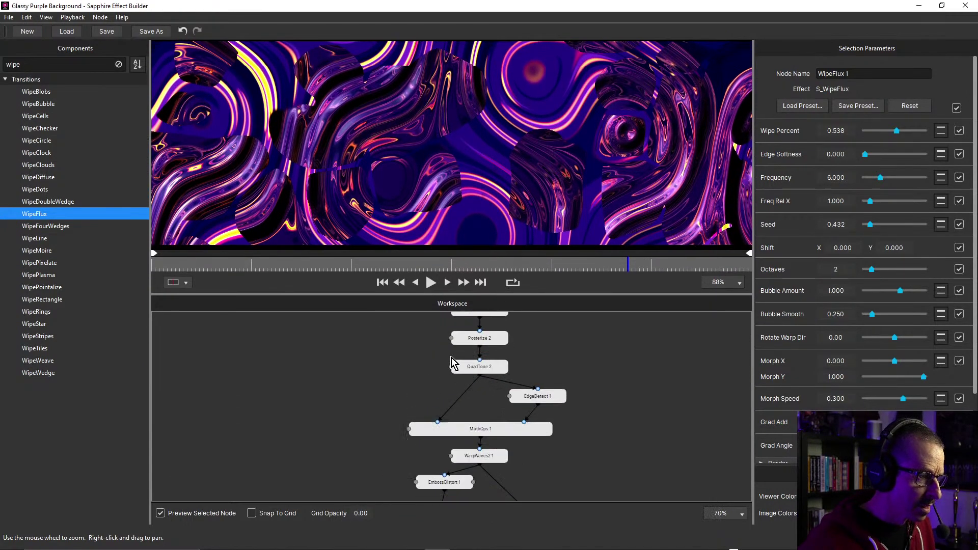
left_click(502, 441)
left_click(499, 476)
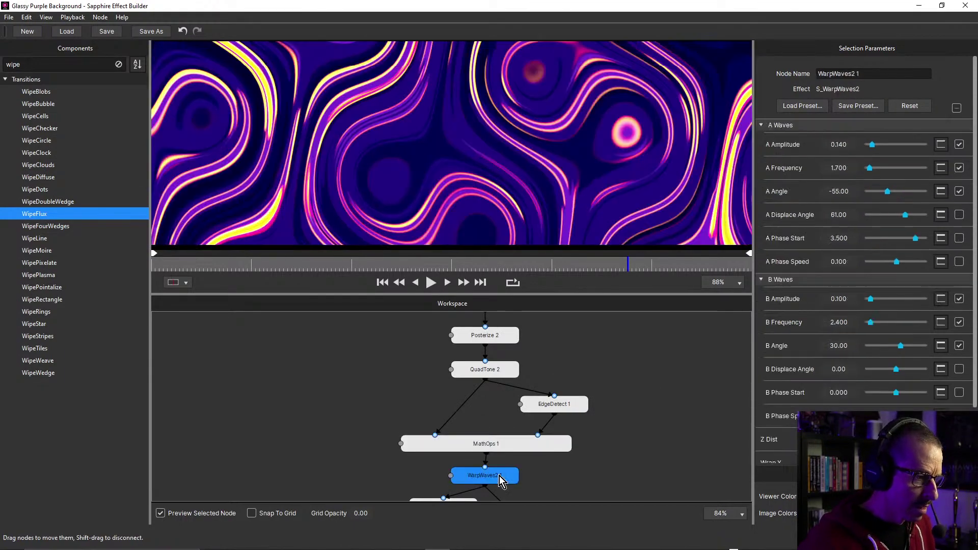
left_click_drag(602, 406, 625, 348)
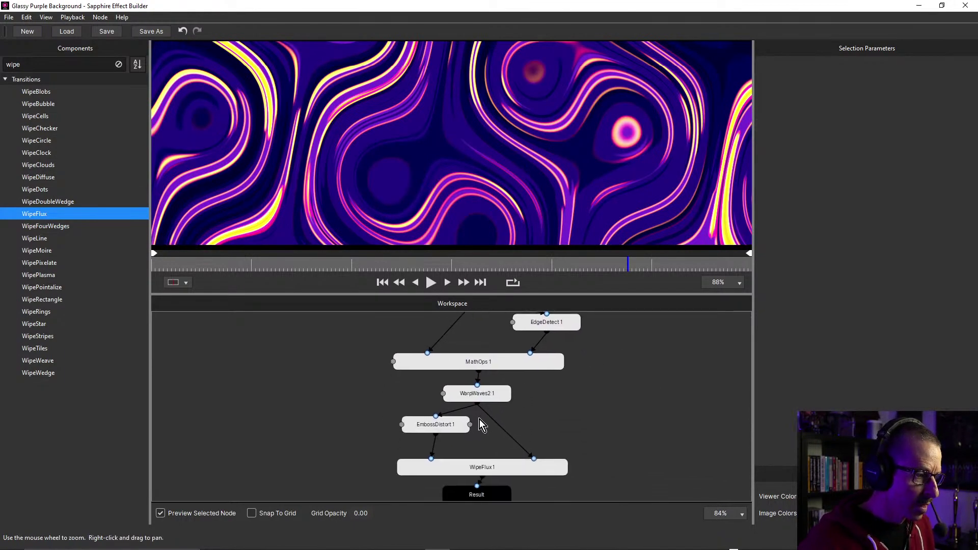
left_click(443, 431)
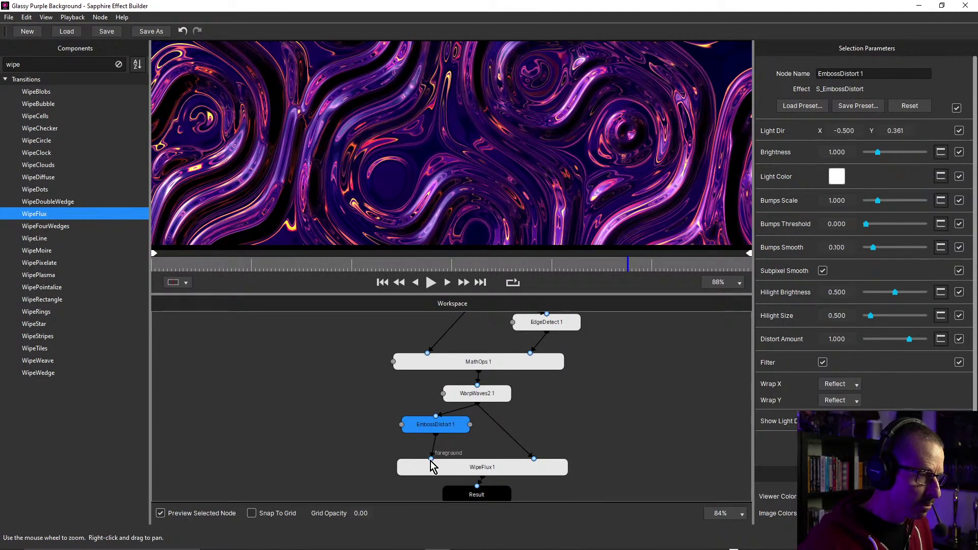
left_click(474, 395)
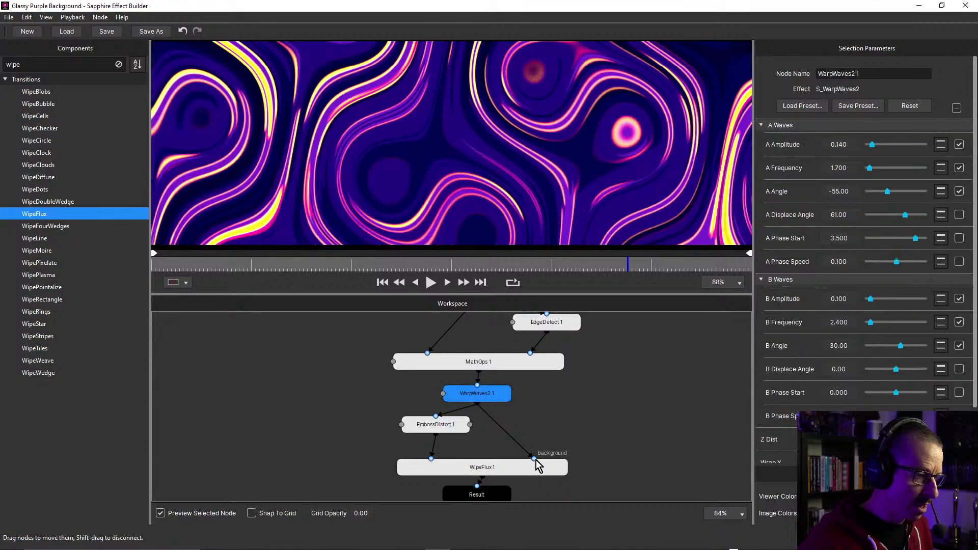
left_click(552, 401)
left_click(488, 420)
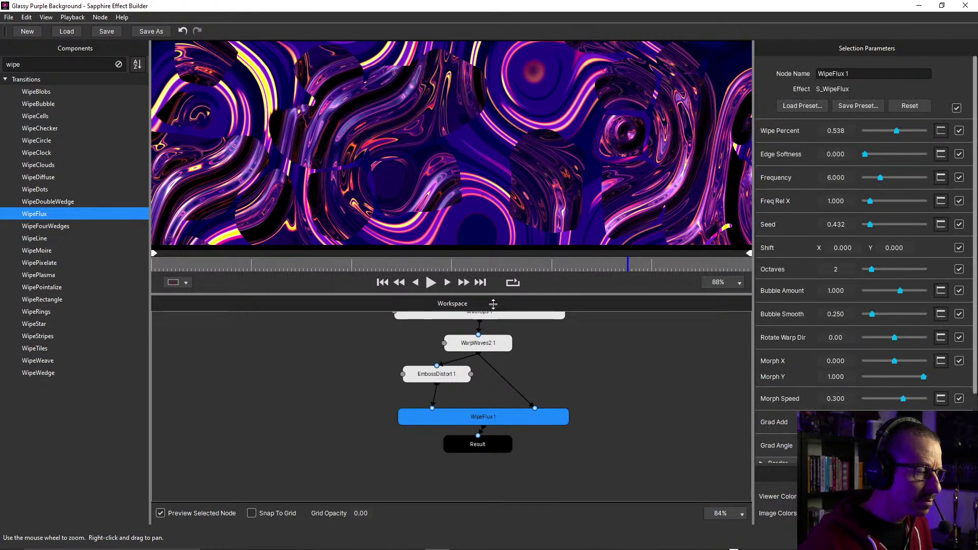
Move the WipeFlux 1 and Result nodes down together to open a gap beneath WarpWaves2 1 and EmbossDistort 1
left_click_drag(494, 295, 496, 334)
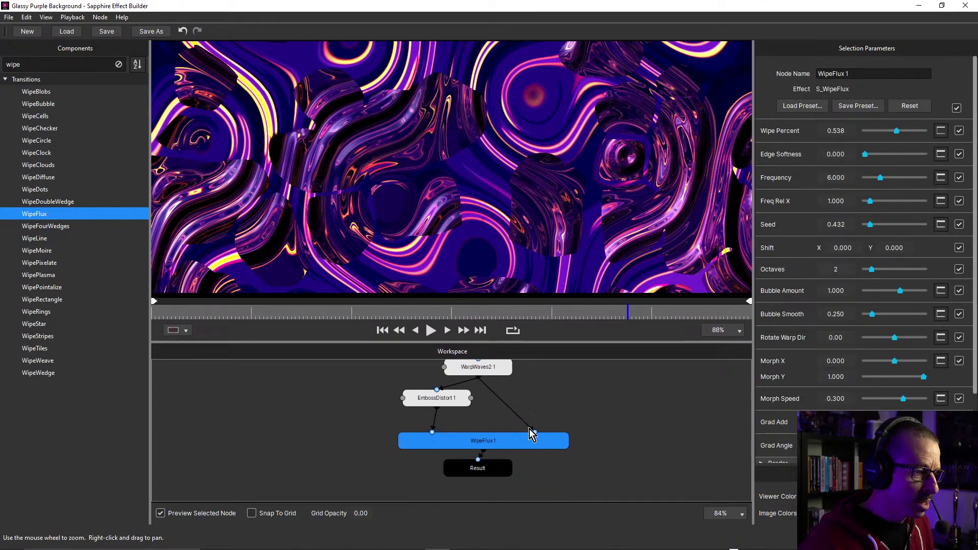
left_click_drag(356, 439, 487, 475)
left_click_drag(498, 432, 502, 453)
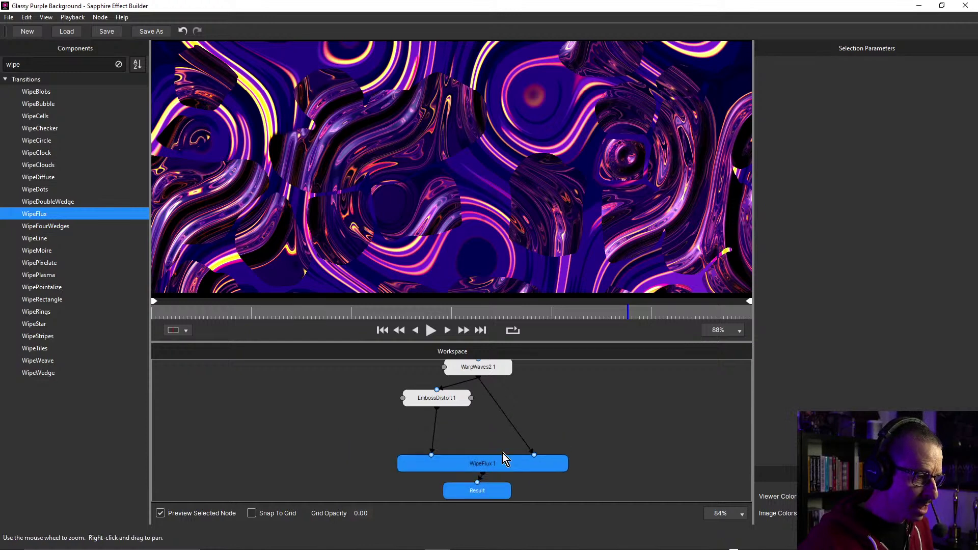
Search the components for "hots" and insert a Hotspots node on the connection between WarpWaves2 1 and WipeFlux 1
left_click_drag(515, 385, 481, 410)
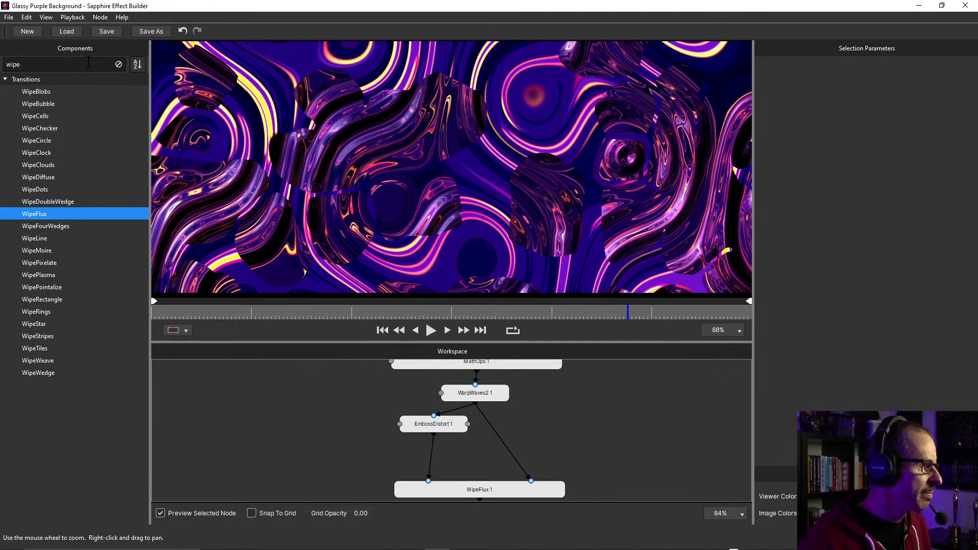
type("hots")
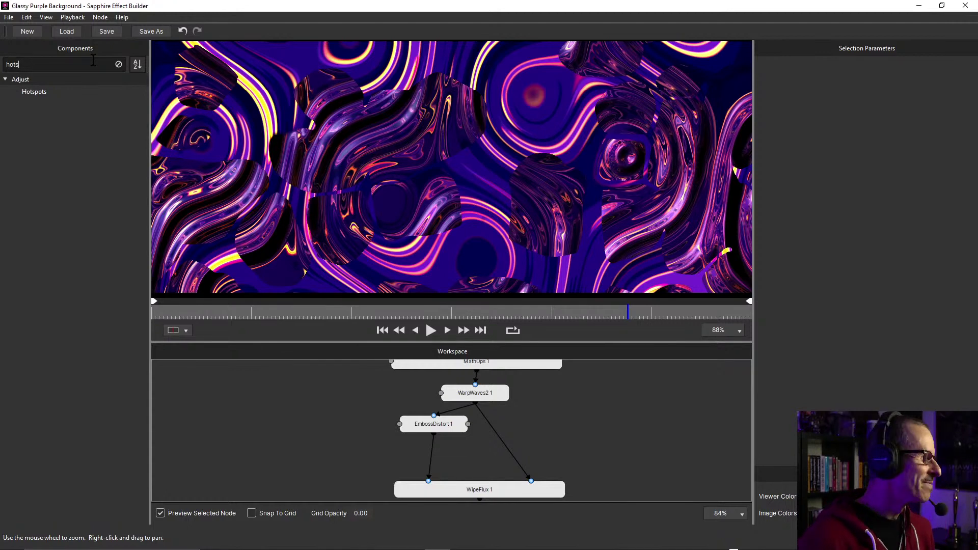
left_click(34, 95)
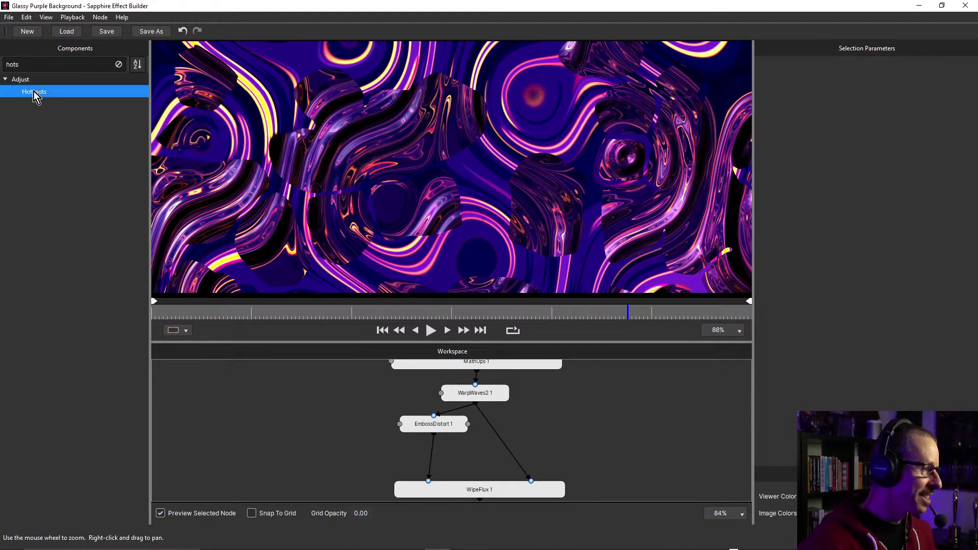
left_click_drag(34, 95, 508, 450)
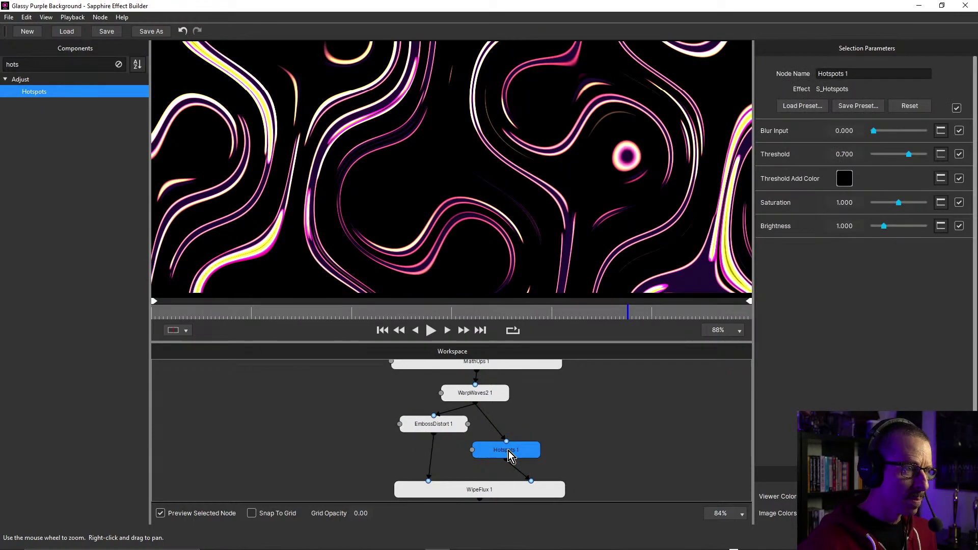
Set the Saturation of Hotspots 1 to 0
left_click(874, 203)
left_click_drag(873, 203, 870, 204)
left_click(563, 401)
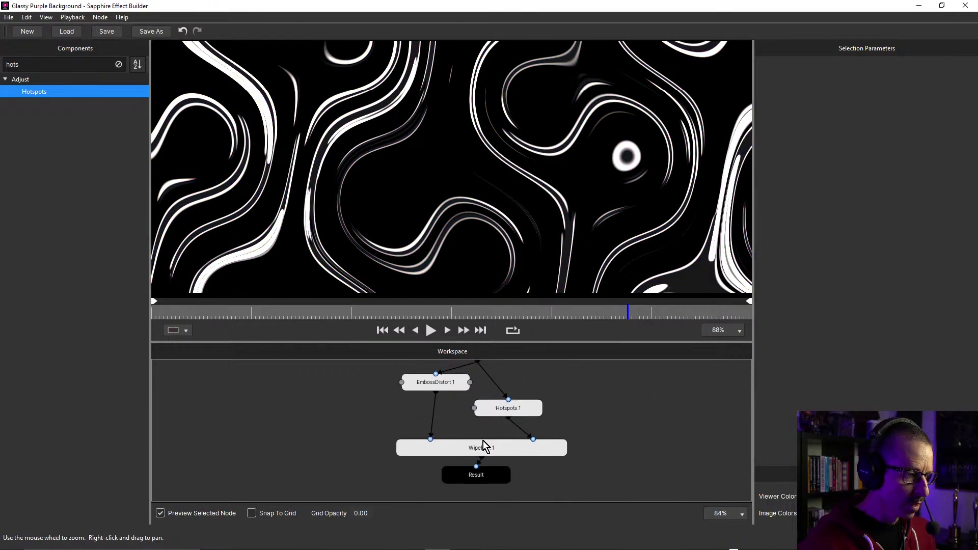
Examine the WipeFlux 1 output in an enlarged viewer at an earlier point along the timeline
left_click(490, 448)
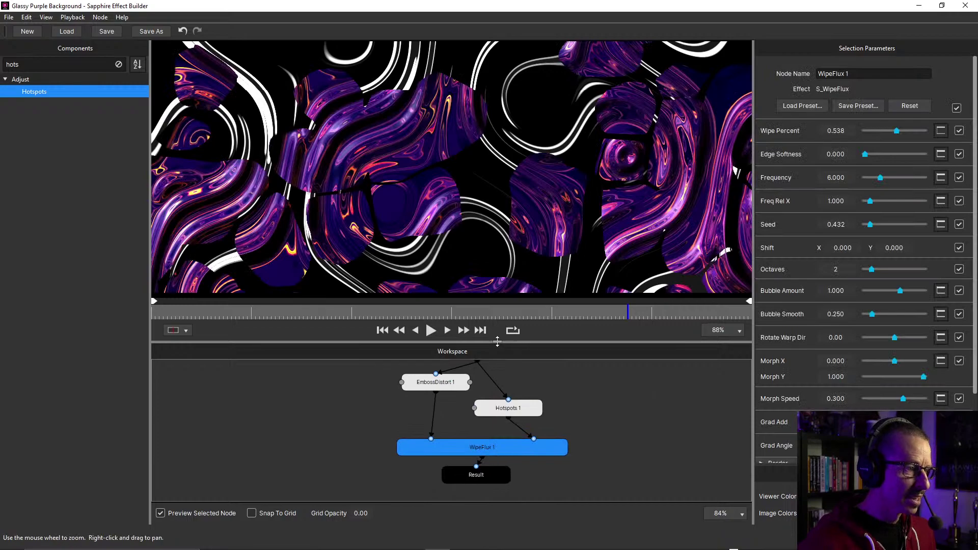
left_click_drag(498, 342, 498, 433)
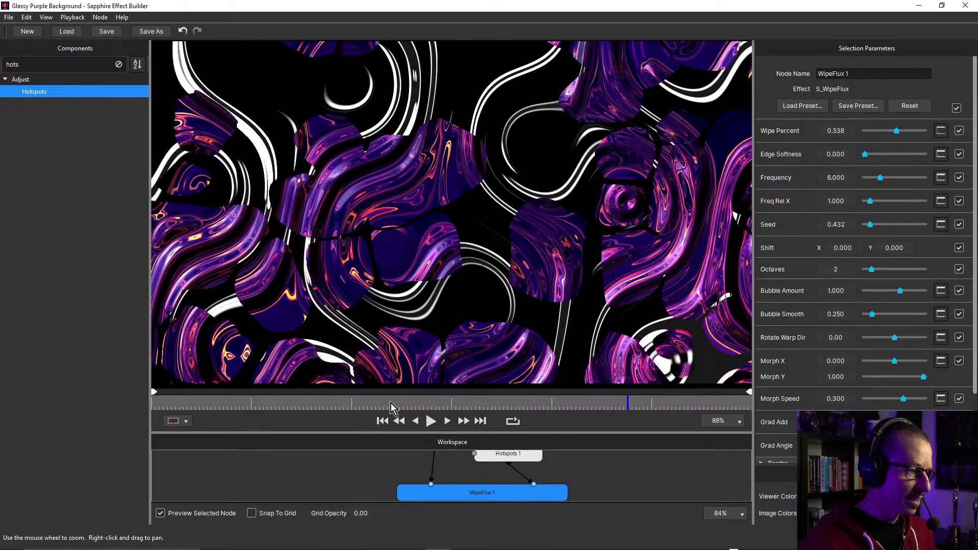
left_click(427, 403)
left_click_drag(436, 404, 414, 404)
left_click(570, 454)
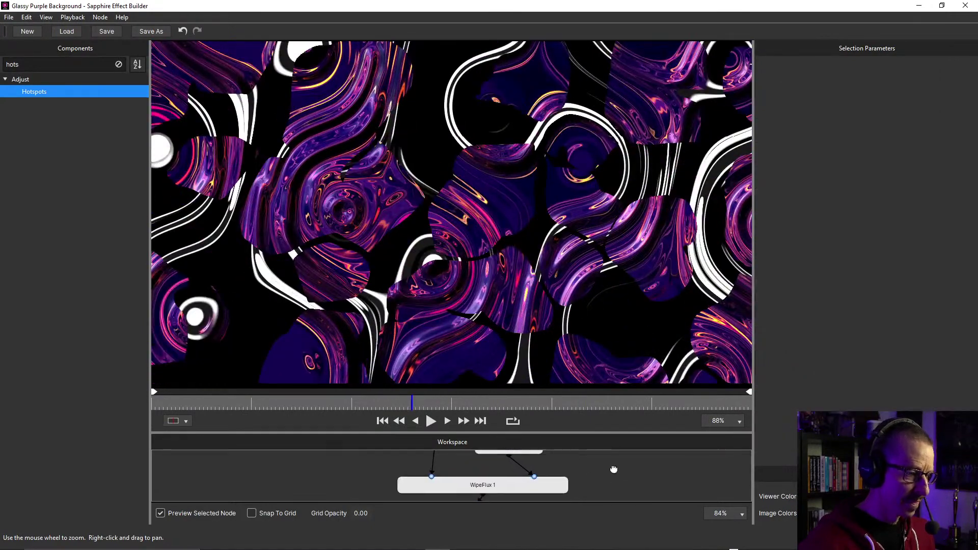
Search the components for "blur" and insert a Blur node on the connection between Hotspots 1 and WipeFlux 1
left_click_drag(543, 432, 542, 310)
left_click(497, 389)
left_click_drag(347, 423, 474, 479)
left_click(501, 390)
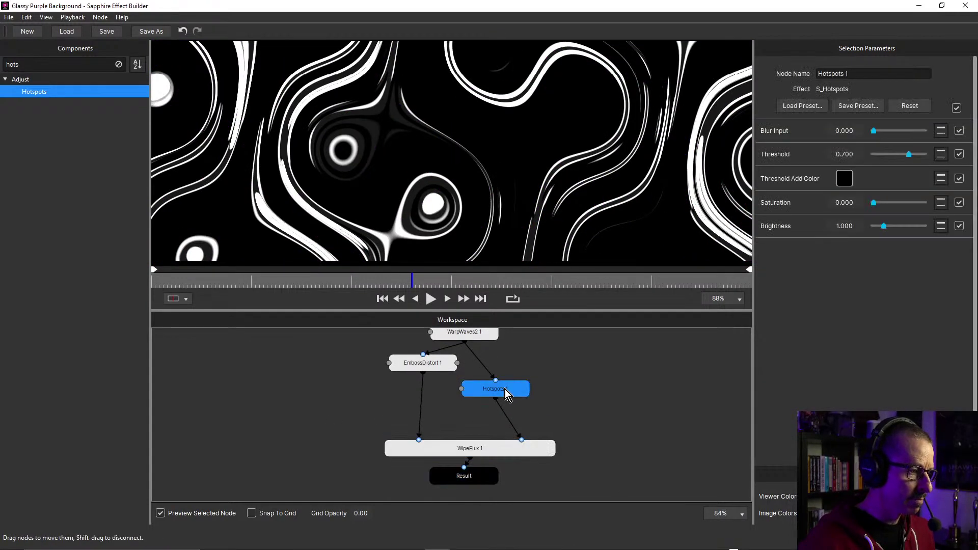
double_click(45, 65)
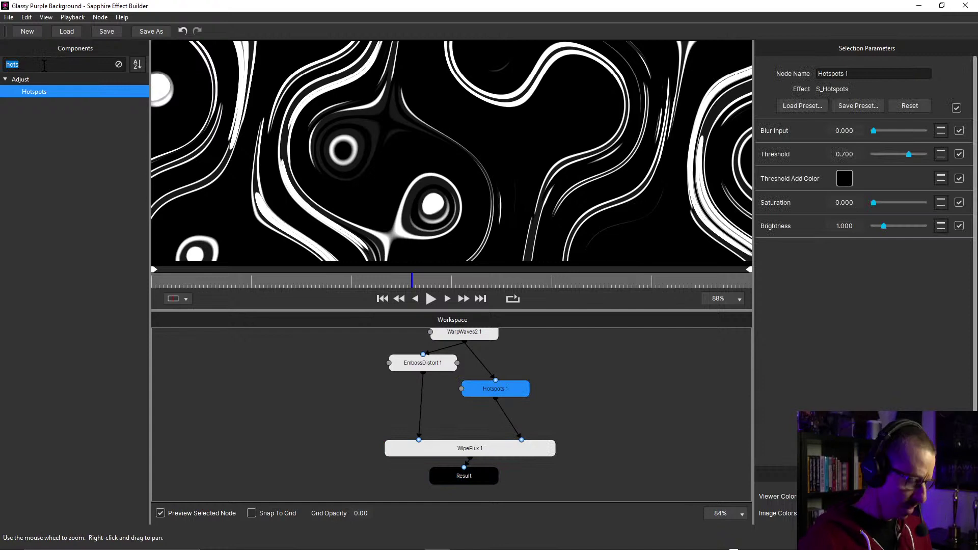
type("blur")
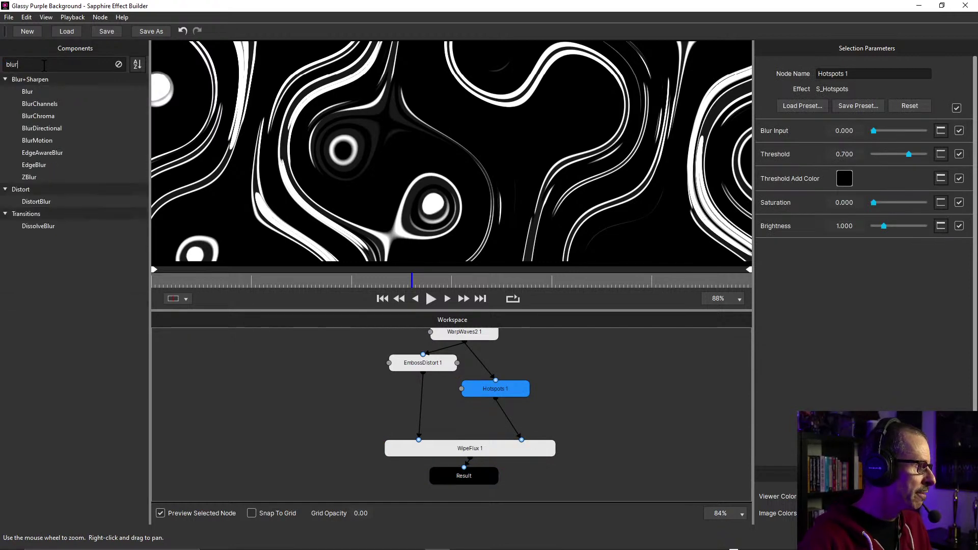
left_click(29, 93)
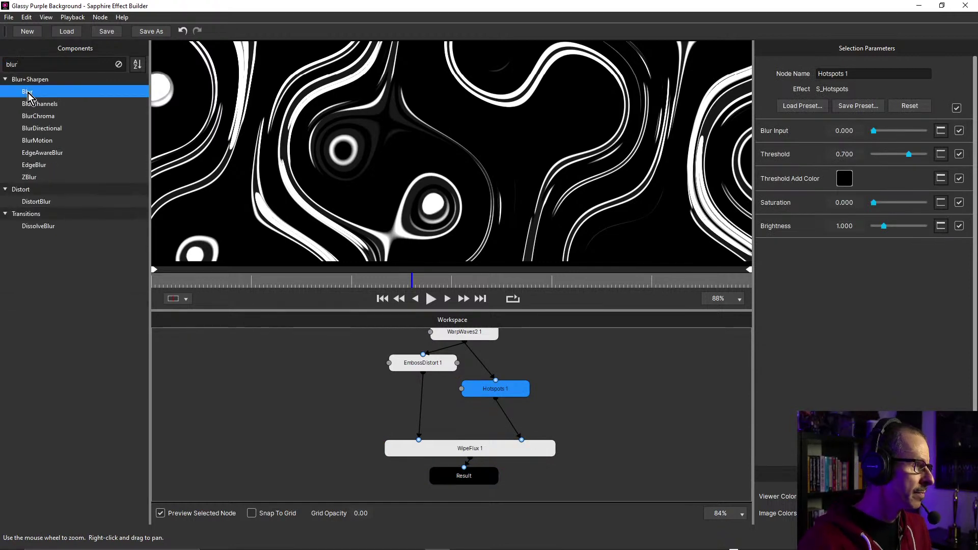
double_click(28, 93)
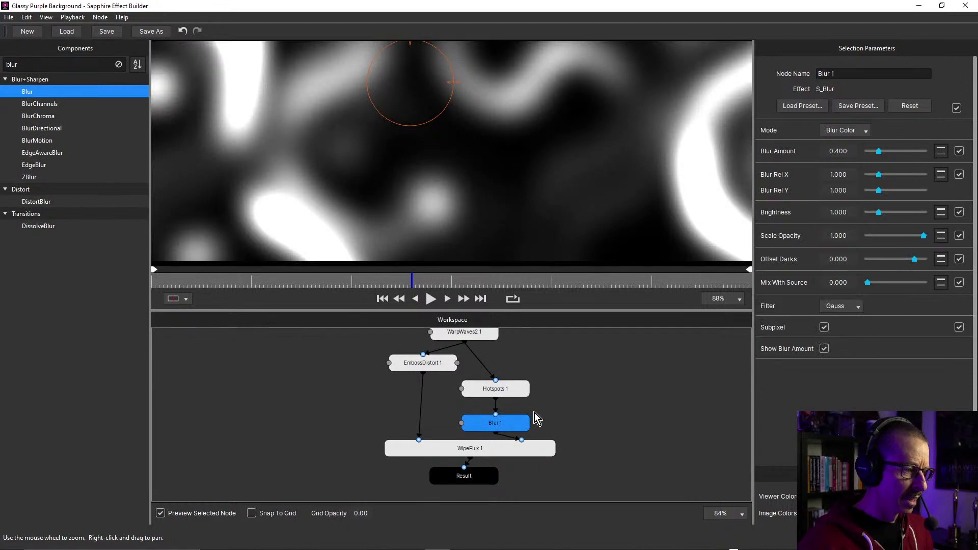
Preview WipeFlux 1 in an enlarged viewer and examine its output at different points along the timeline
left_click(494, 449)
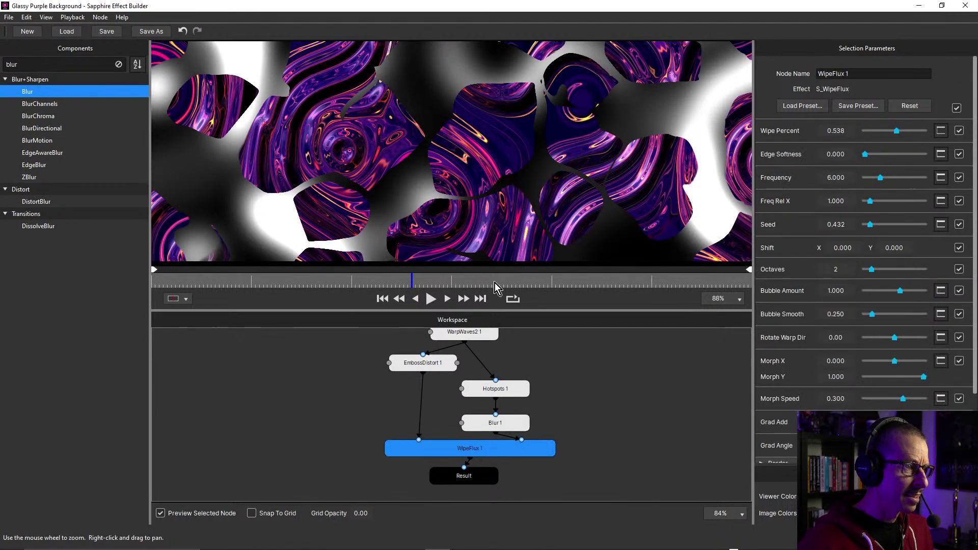
left_click_drag(472, 310, 473, 465)
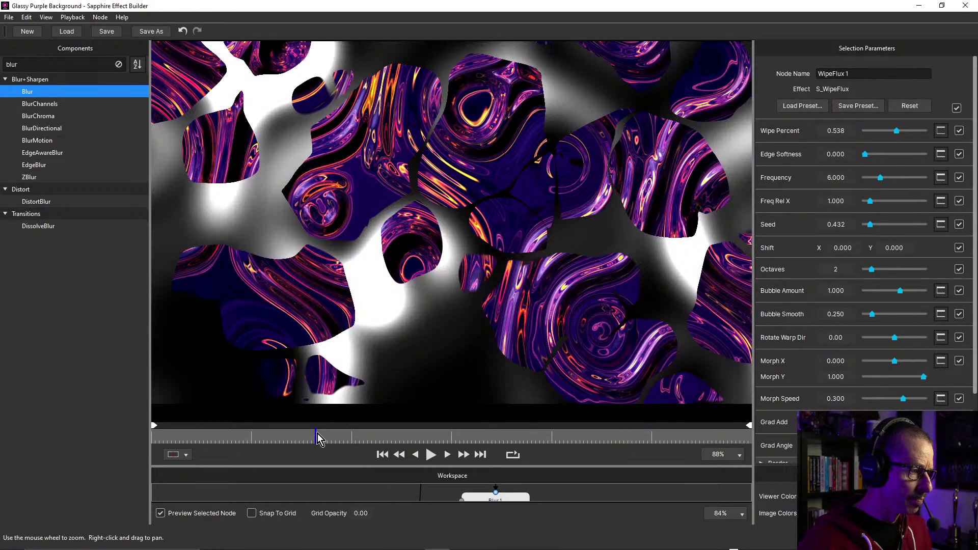
left_click_drag(317, 433, 506, 444)
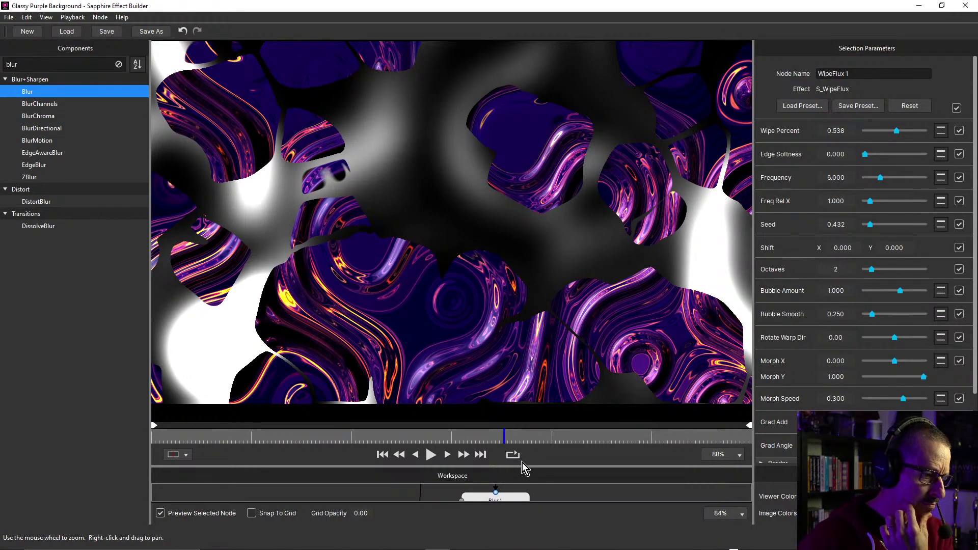
Nudge EmbossDistort 1 slightly and move WipeFlux 1 and Result down together to widen the gap above them
left_click_drag(524, 466, 532, 274)
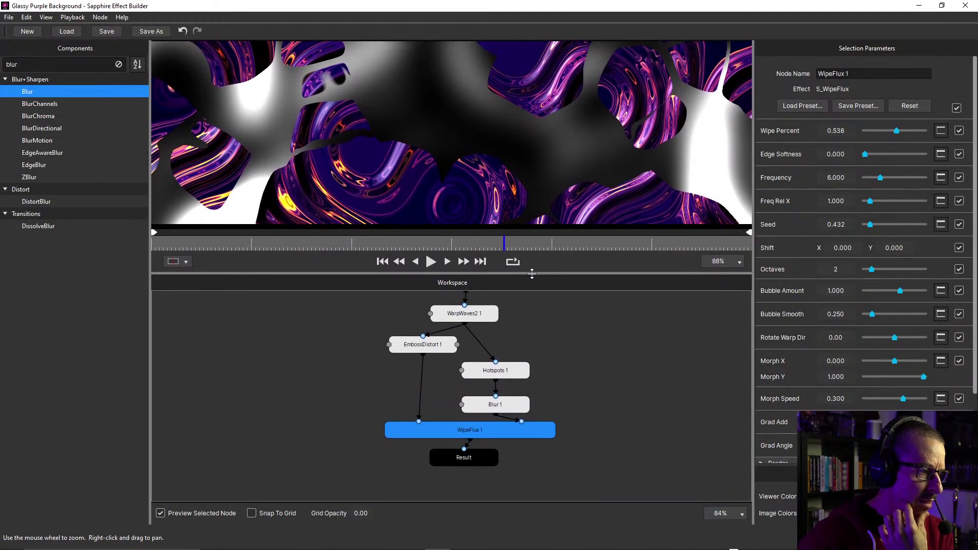
left_click_drag(429, 350, 425, 352)
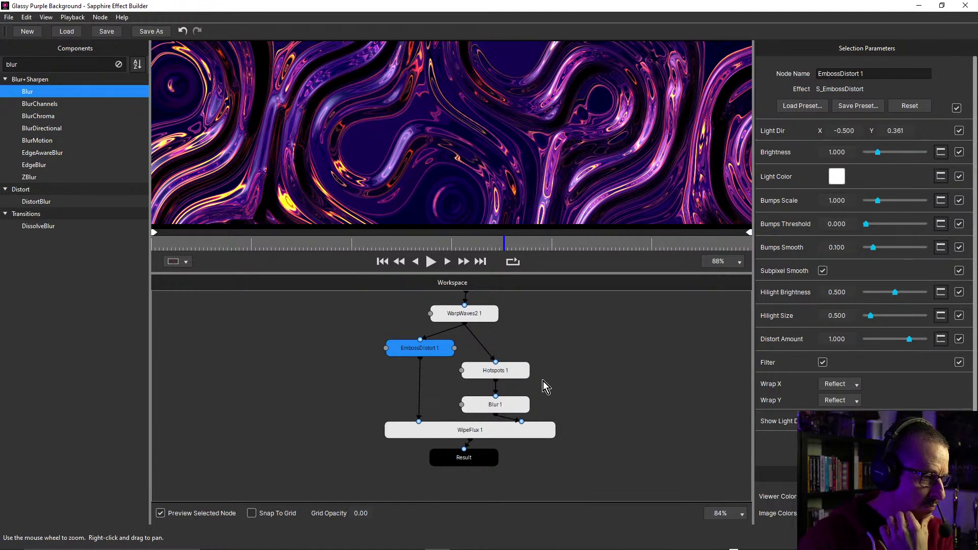
left_click_drag(345, 426, 467, 447)
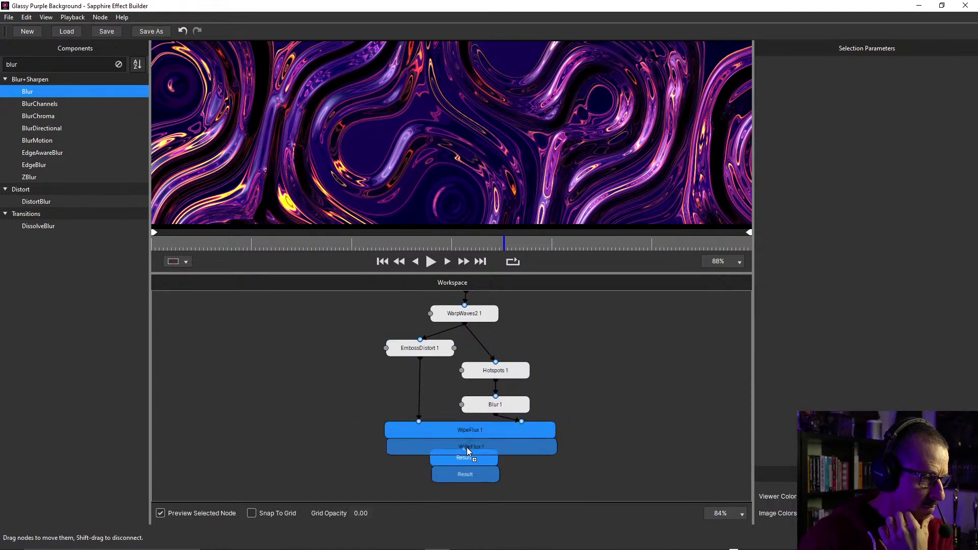
Try disconnecting EmbossDistort 1 and reinserting it between WipeFlux 1 and Result, check the output along the timeline, and undo the rerouting
right_click(423, 350)
left_click(451, 374)
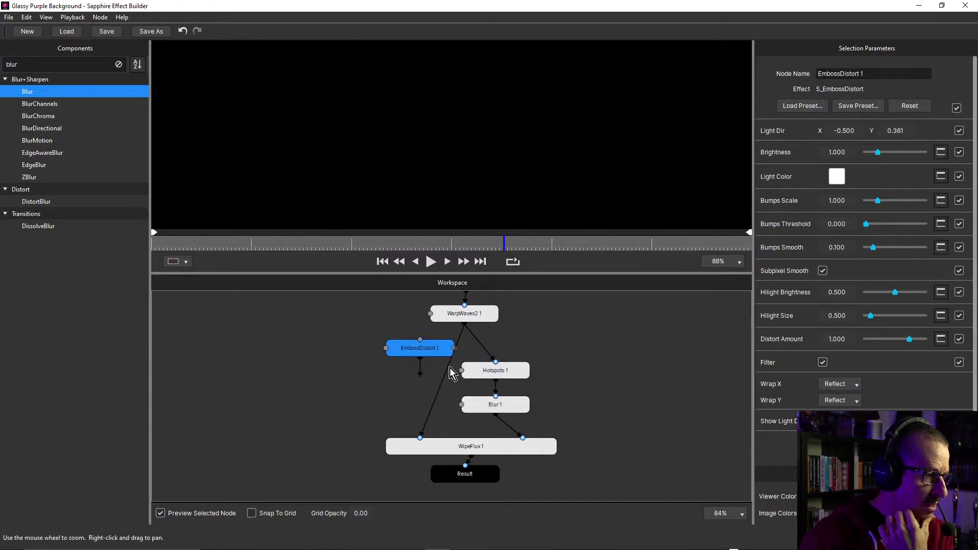
left_click_drag(432, 353, 476, 446)
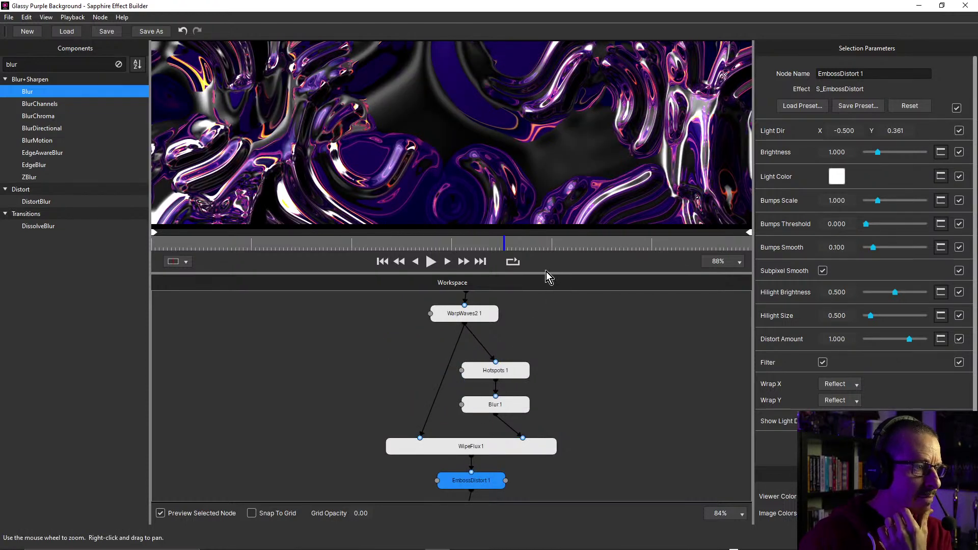
left_click_drag(545, 276, 546, 434)
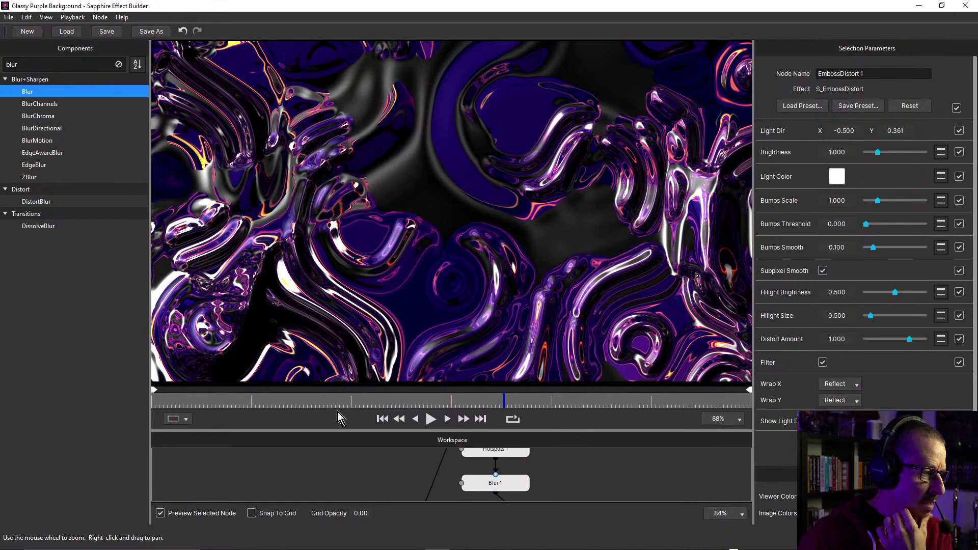
left_click_drag(338, 412, 508, 404)
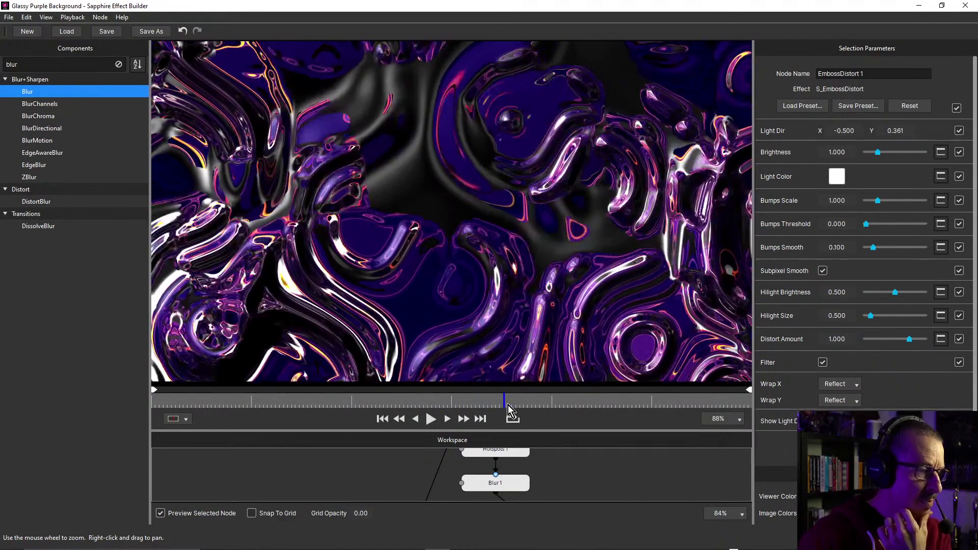
left_click_drag(546, 431, 546, 216)
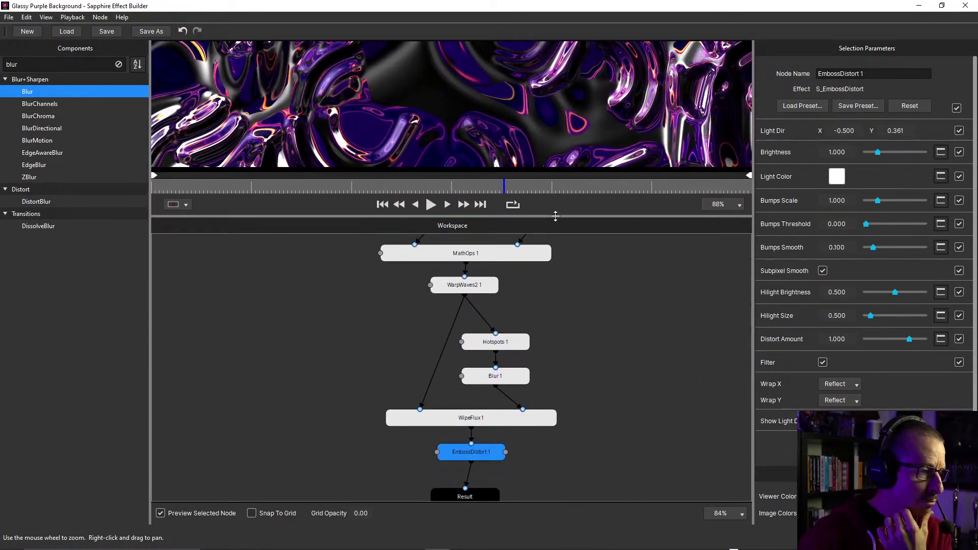
key("ctrl+z")
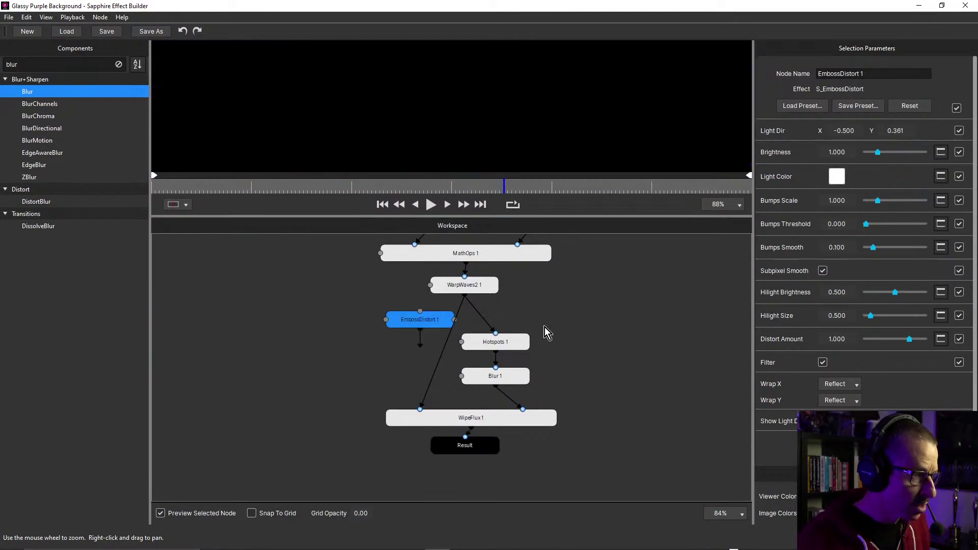
key("ctrl+z")
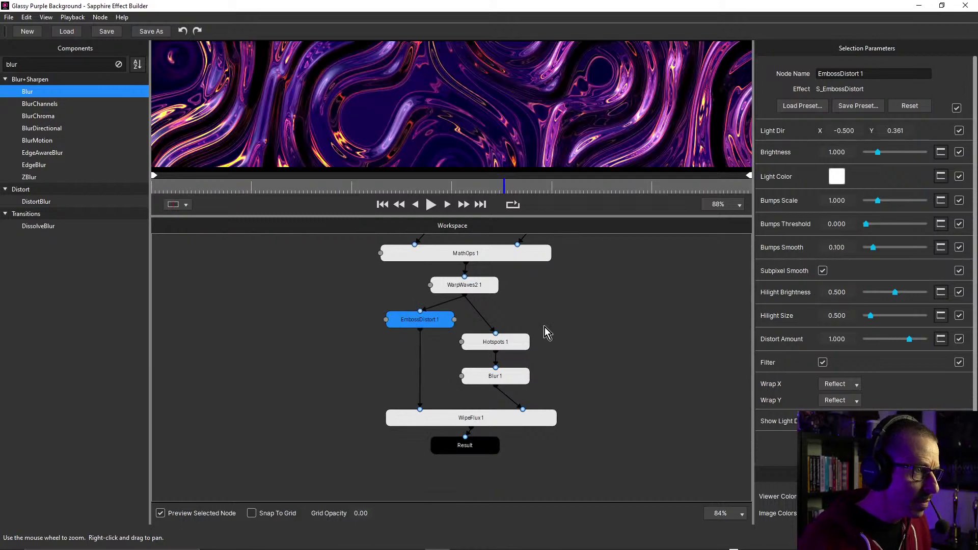
Duplicate EmbossDistort 1 and insert the copy on the connection between Blur 1 and WipeFlux 1
left_click_drag(621, 305, 619, 357)
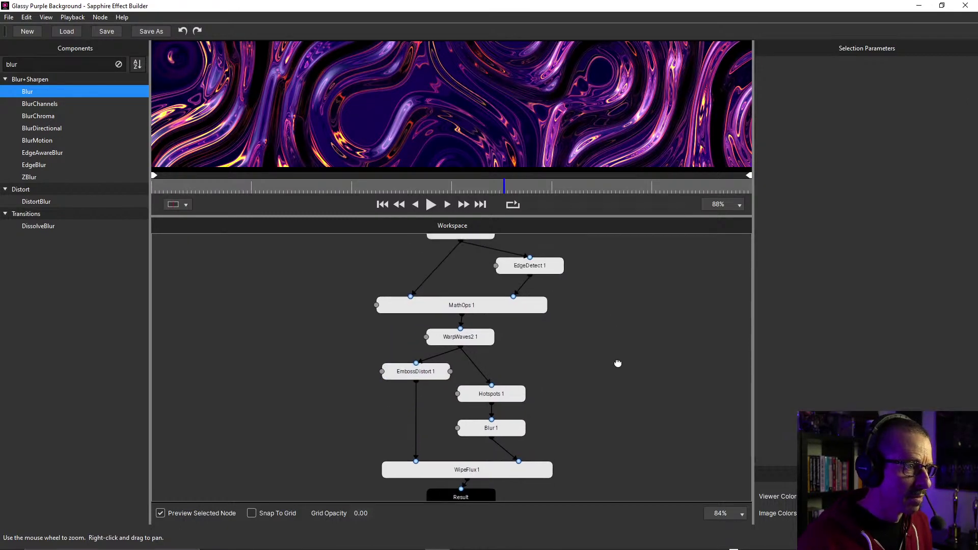
left_click(428, 373)
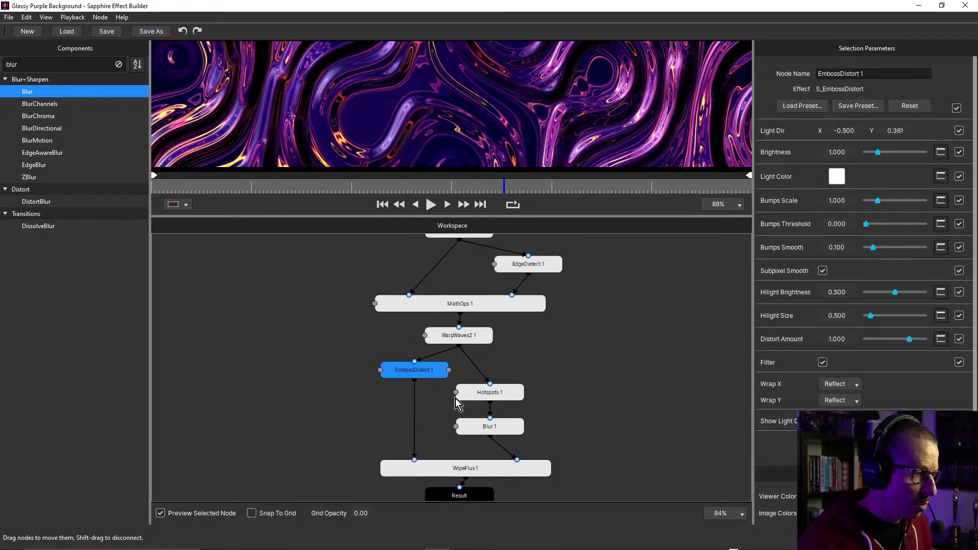
right_click(426, 371)
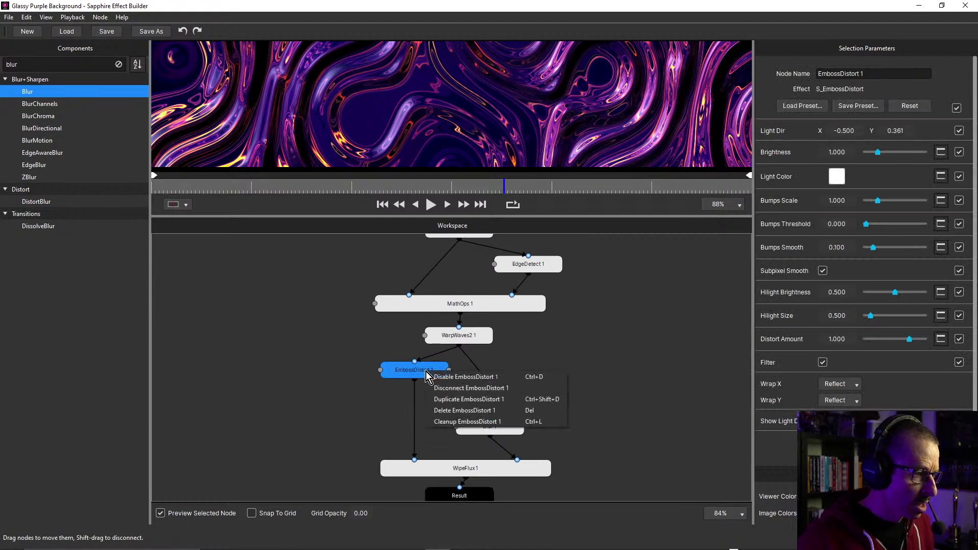
left_click(459, 399)
left_click_drag(424, 375, 496, 447)
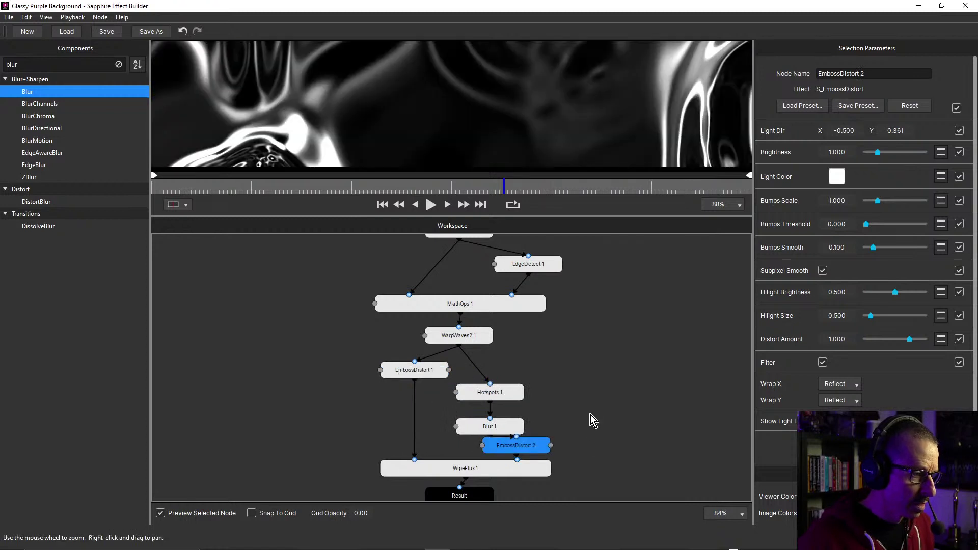
Move WipeFlux 1 and Result down together and place EmbossDistort 2 in the gap beneath Blur 1
left_click_drag(610, 475, 614, 356)
left_click_drag(380, 389, 487, 418)
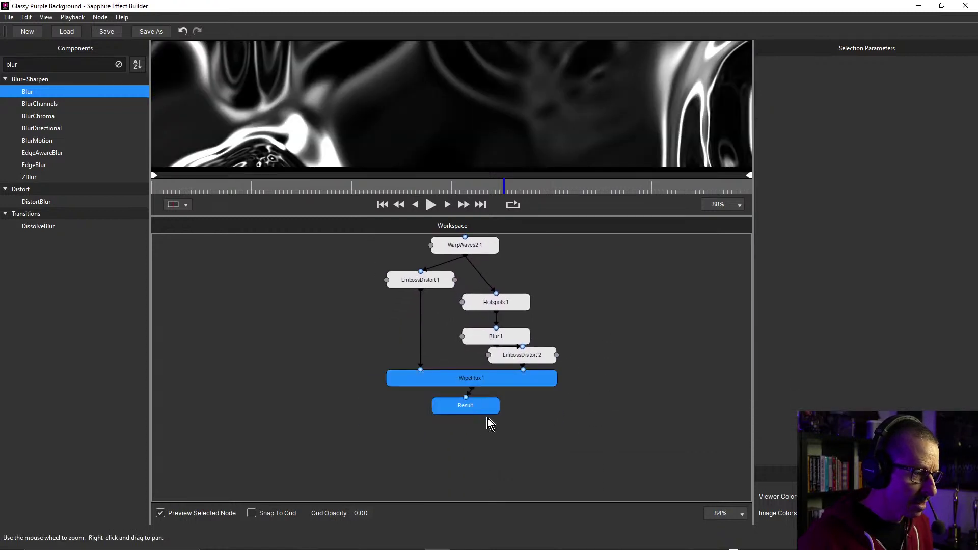
left_click_drag(464, 377, 463, 422)
left_click_drag(508, 360, 489, 378)
Examine the WipeFlux 1 output close up around the wipe edges and at an earlier point along the timeline
left_click(493, 425)
left_click_drag(626, 321, 611, 392)
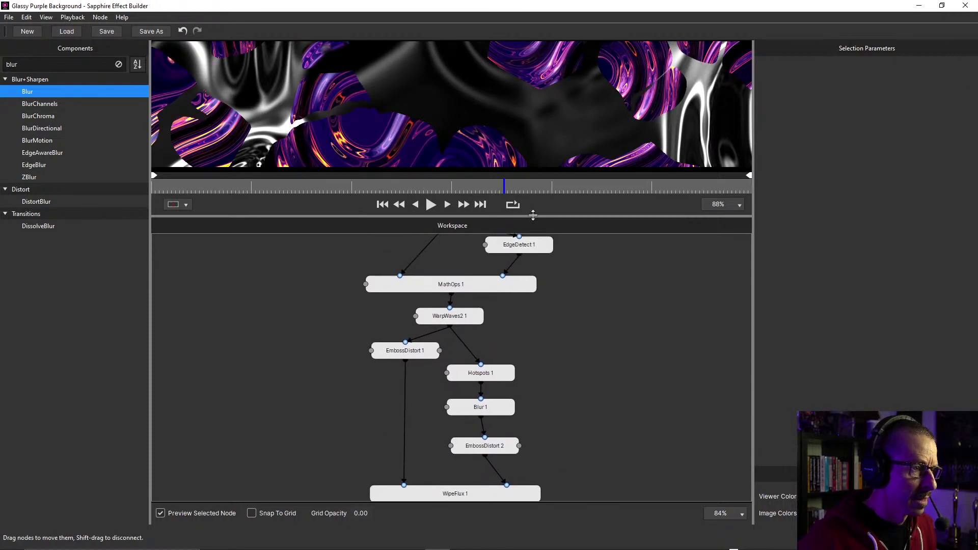
left_click_drag(534, 217, 562, 343)
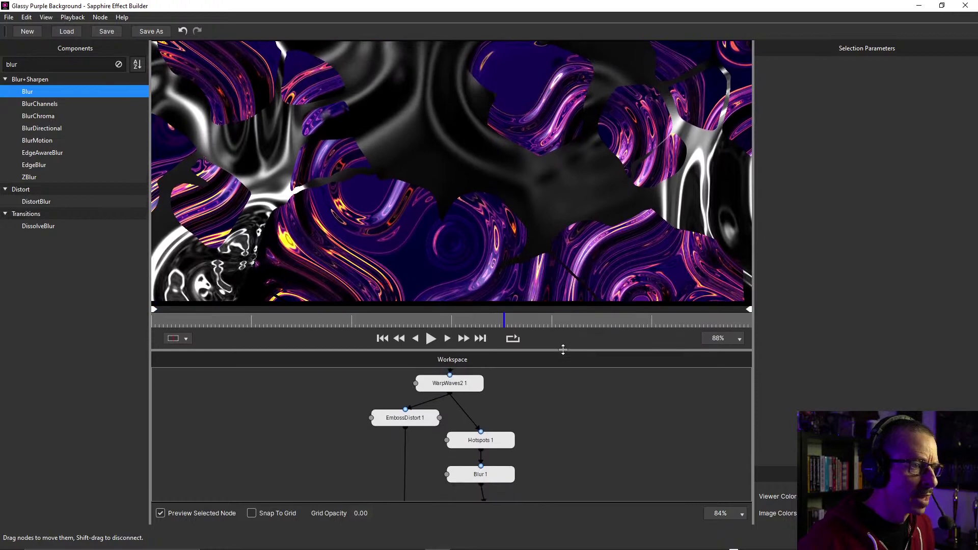
left_click_drag(546, 455, 544, 370)
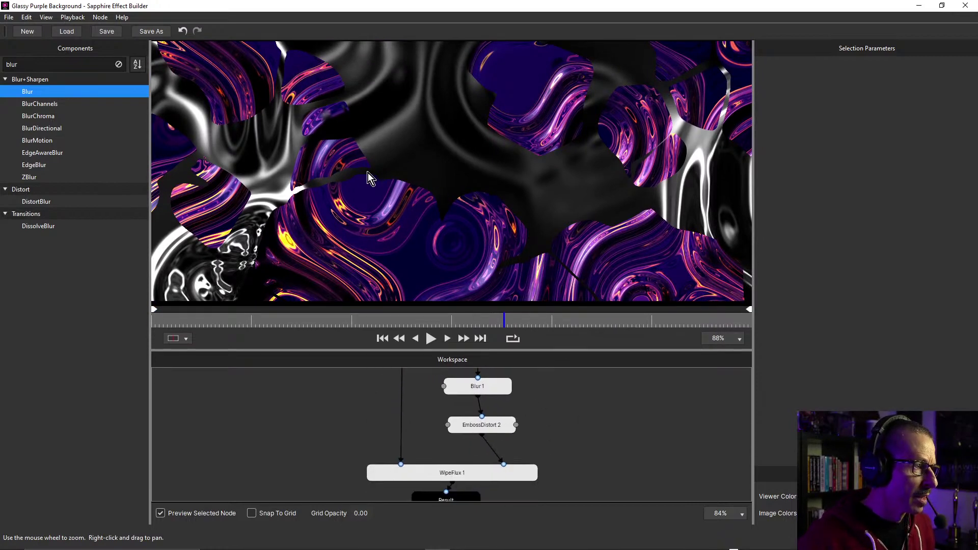
scroll(304, 172, "up", 4)
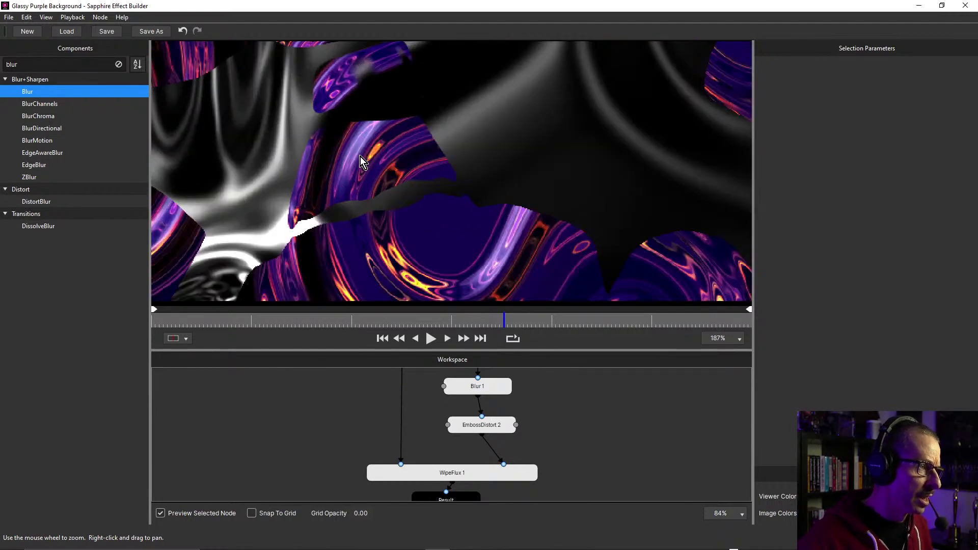
scroll(360, 157, "down", 4)
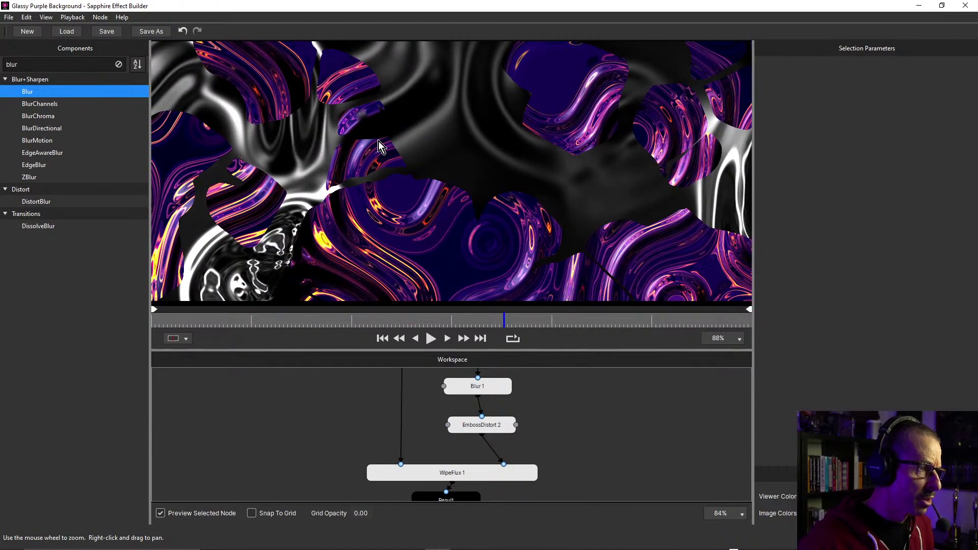
left_click_drag(561, 441, 564, 411)
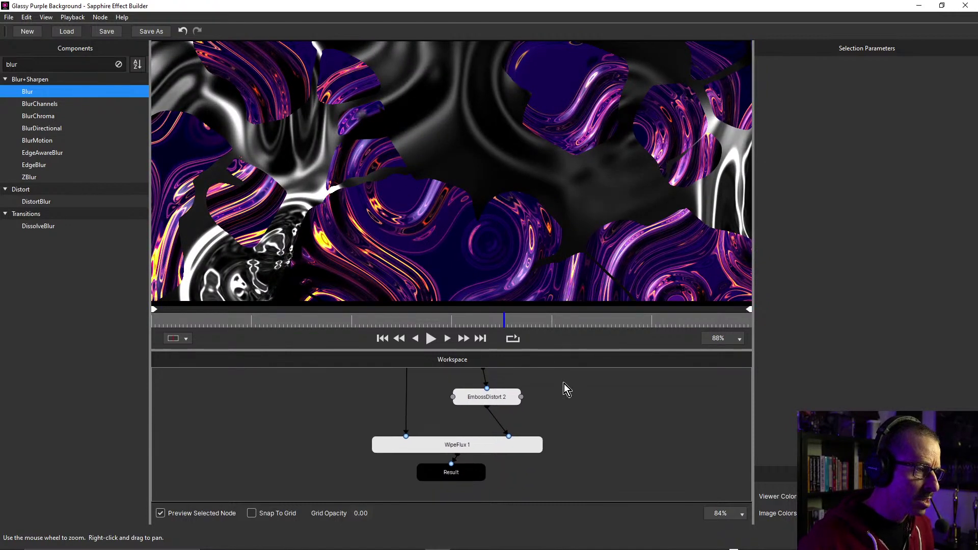
scroll(389, 166, "up", 5)
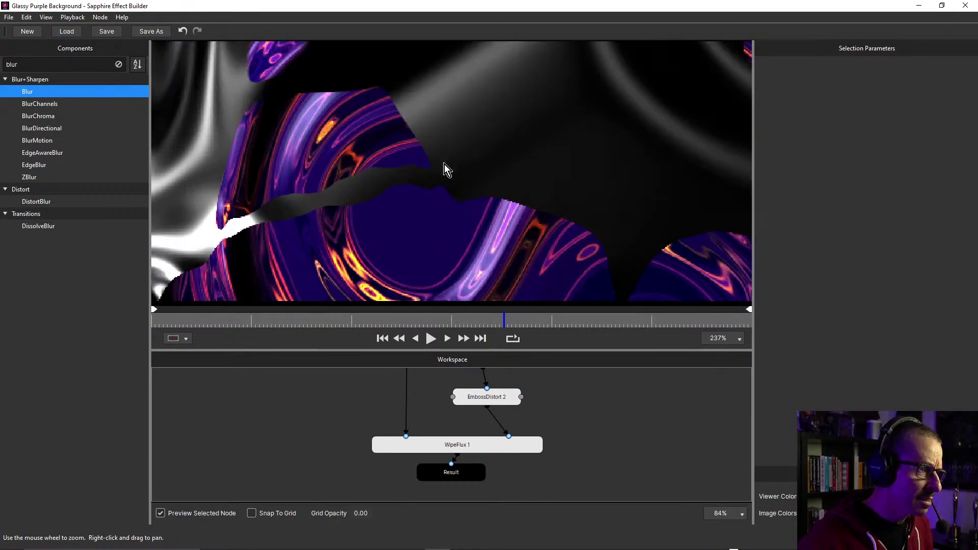
scroll(444, 163, "down", 7)
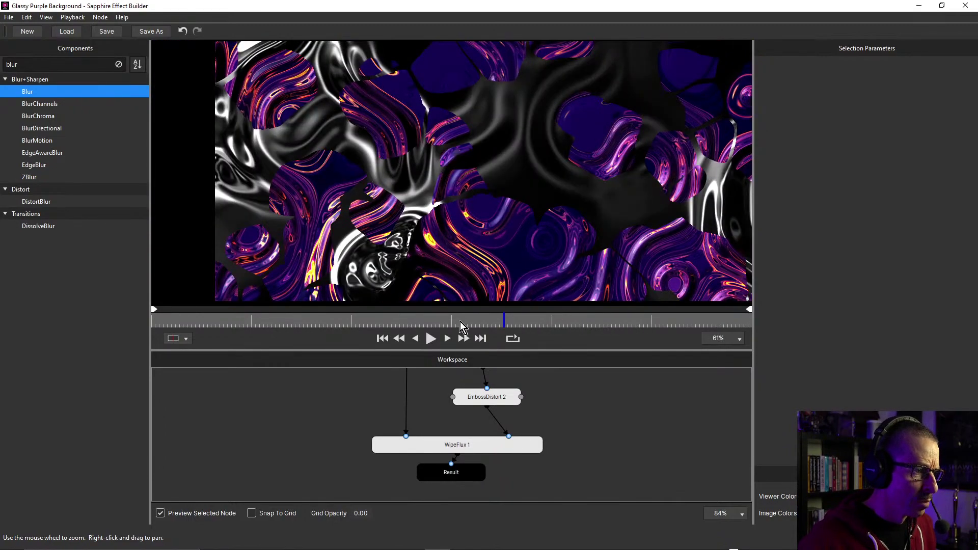
left_click_drag(504, 322, 479, 329)
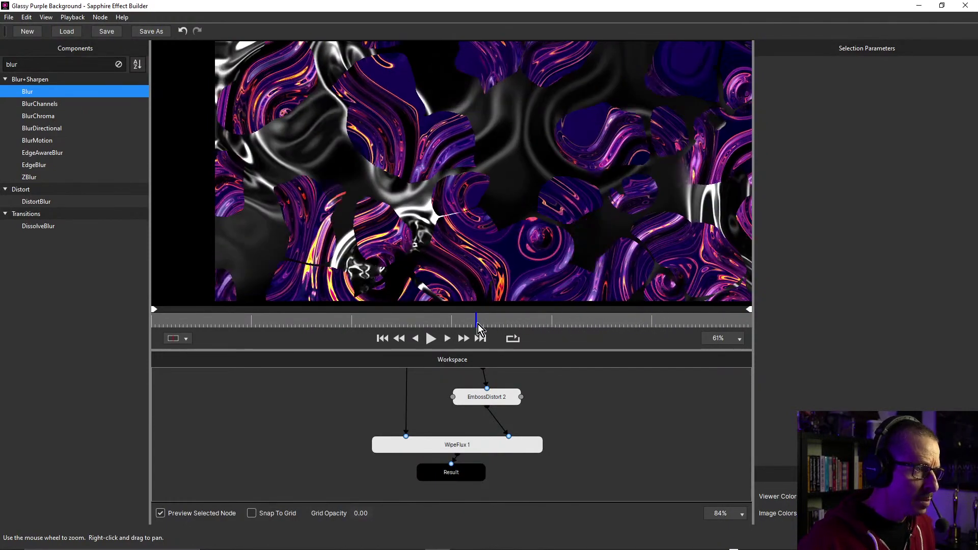
Move Result down to make room beneath WipeFlux 1 and insert an UltraGlow node directly after WipeFlux 1
left_click_drag(622, 429, 630, 394)
left_click_drag(474, 438, 478, 462)
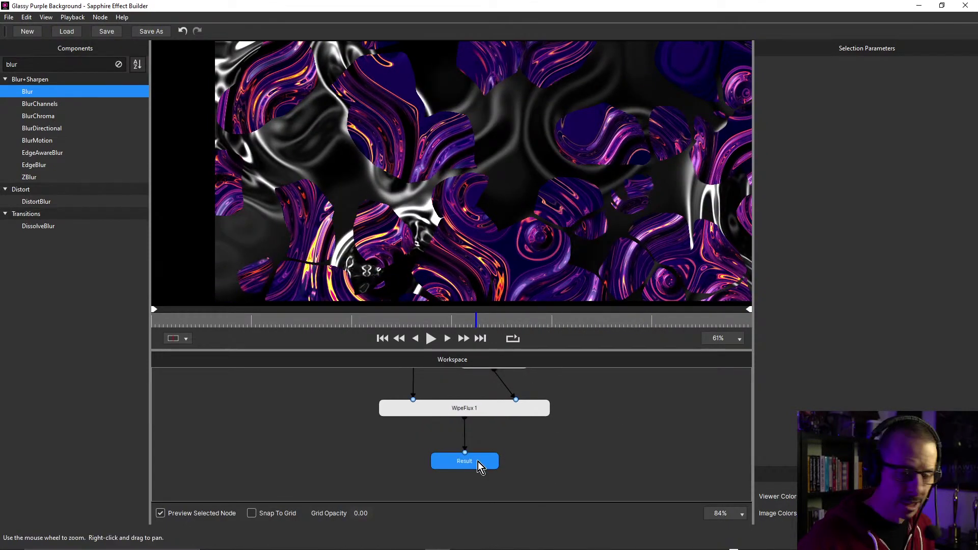
left_click(478, 406)
double_click(52, 65)
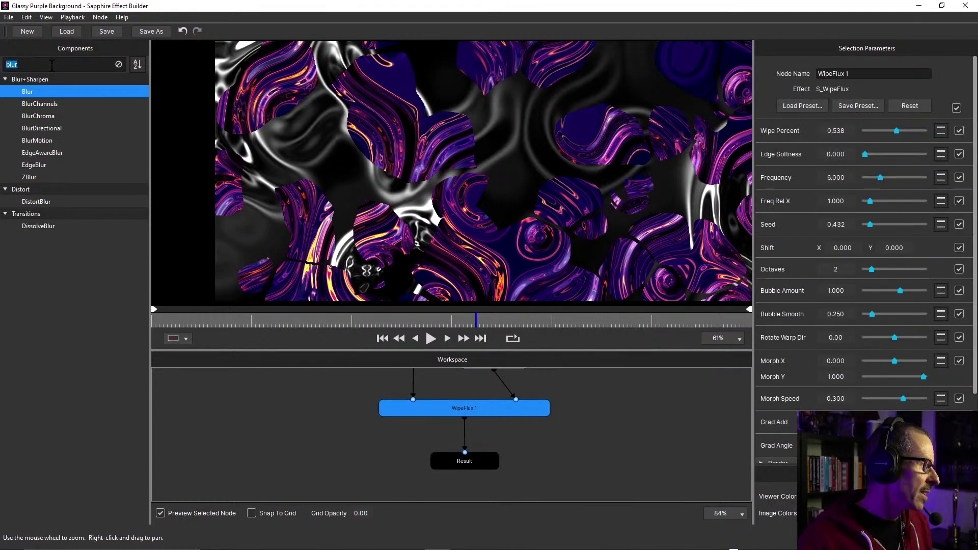
type("ultr")
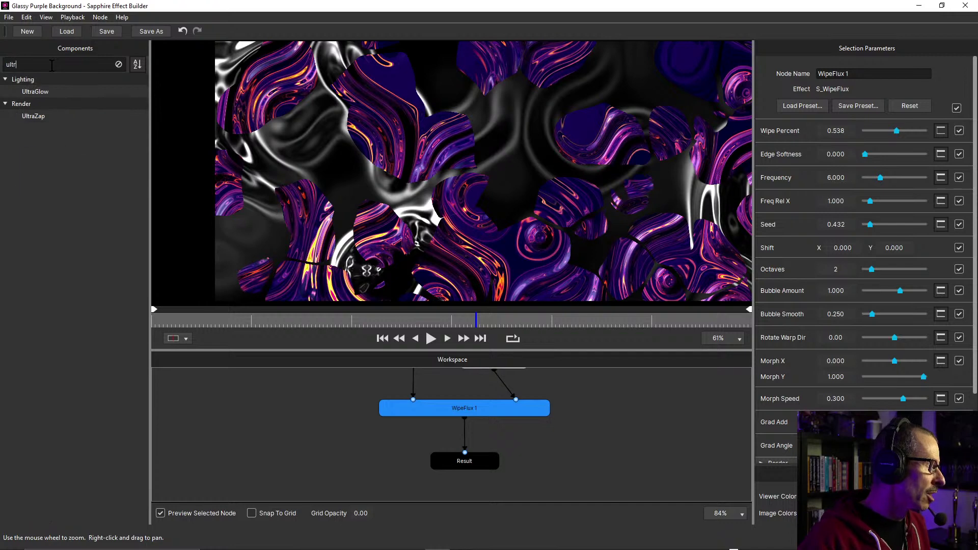
left_click(37, 93)
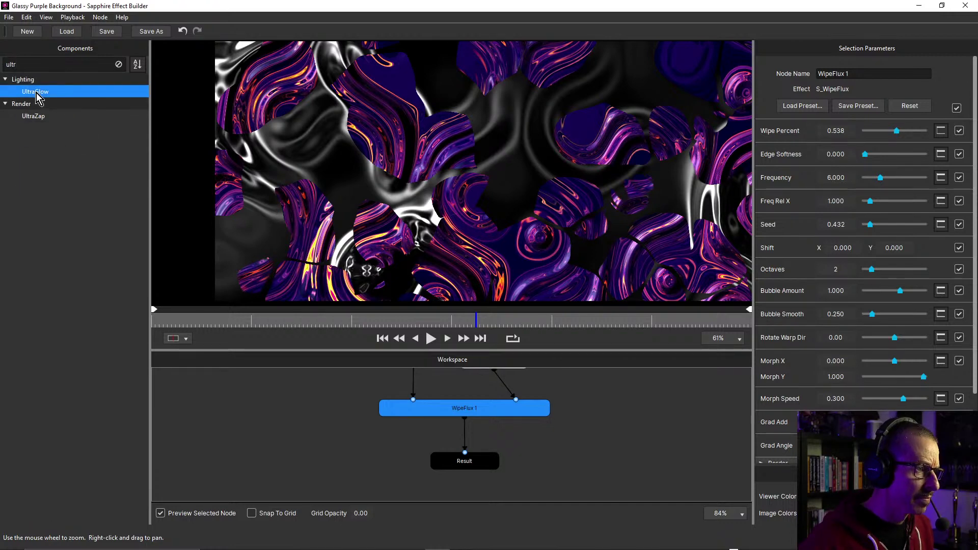
double_click(48, 97)
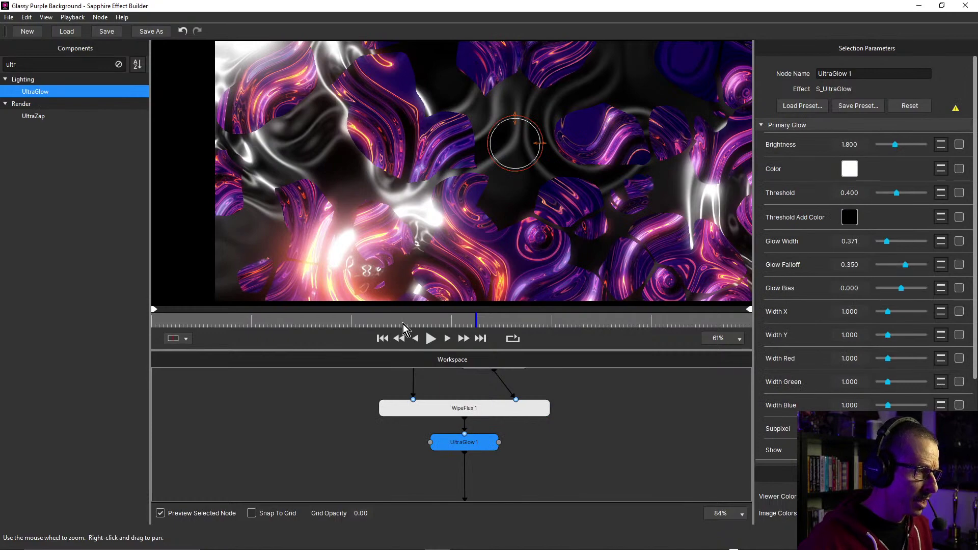
Enlarge the preview area, try orange, magenta and red tints, and set the UltraGlow 1 primary glow color to pink #FF3DA4
left_click_drag(395, 324, 540, 328)
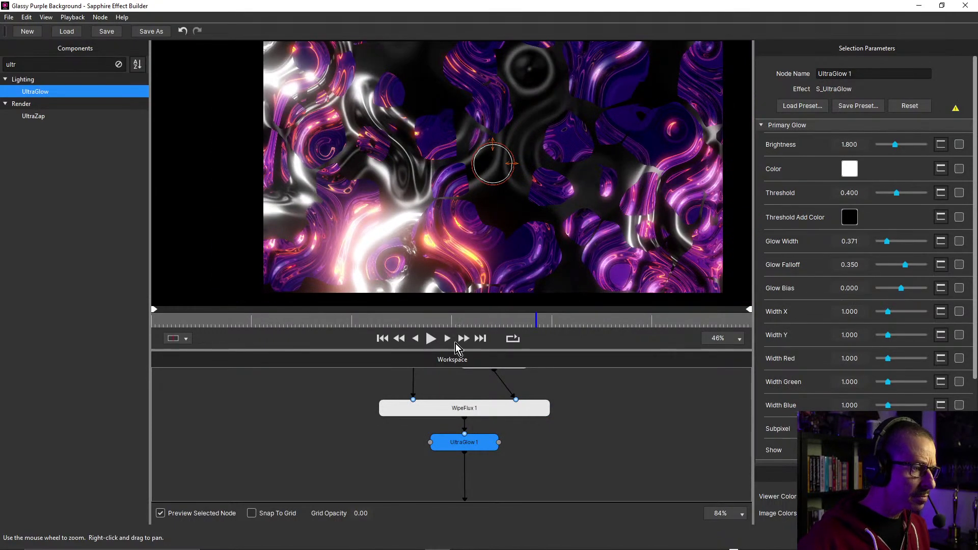
left_click_drag(451, 352, 451, 412)
scroll(422, 290, "up", 2)
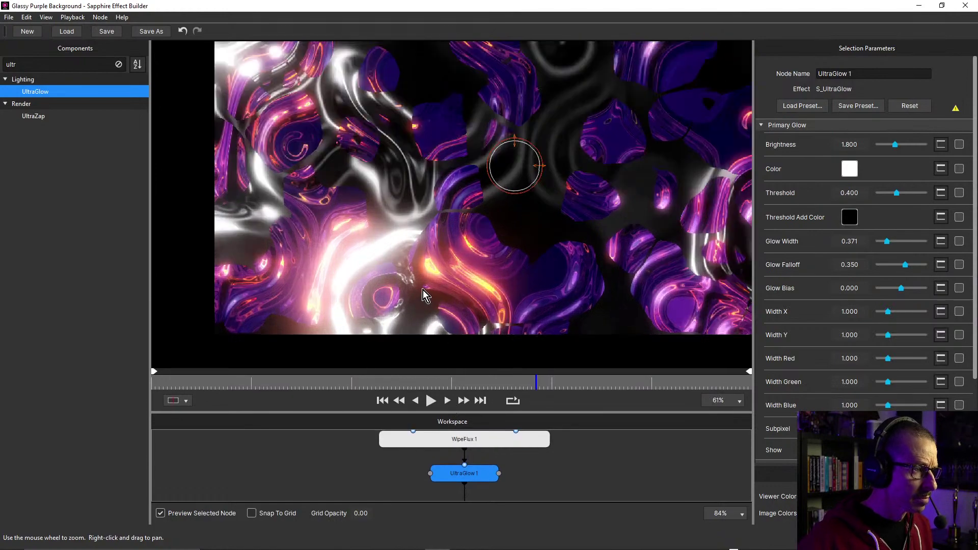
left_click(852, 169)
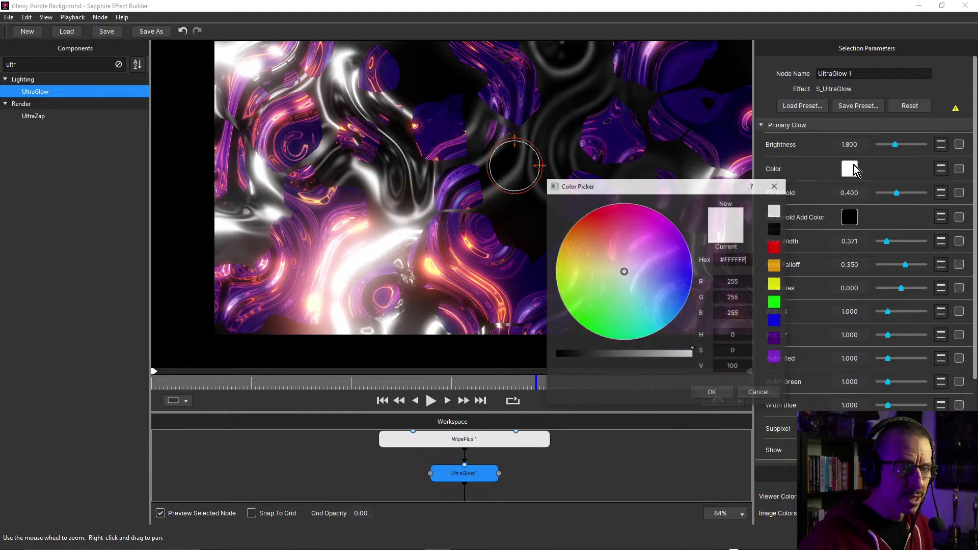
left_click(589, 243)
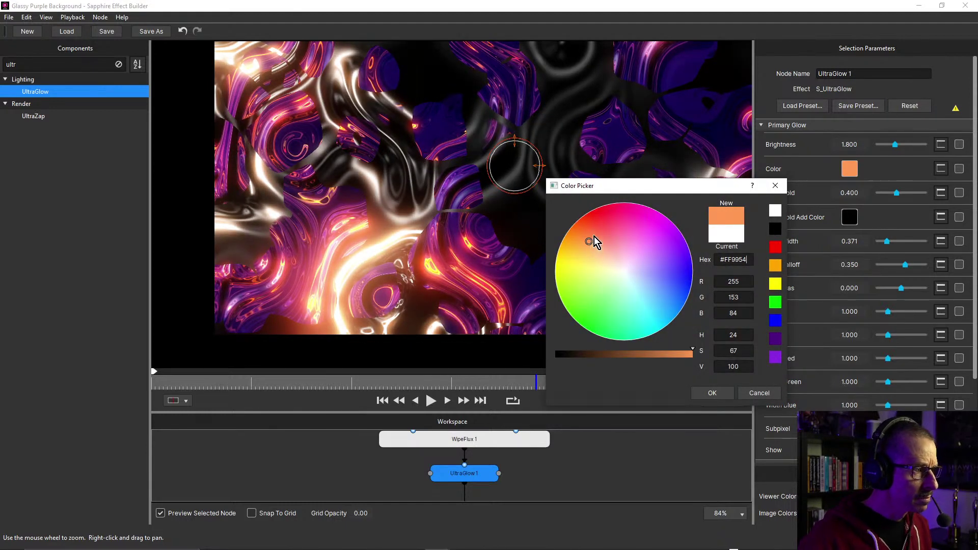
left_click(585, 235)
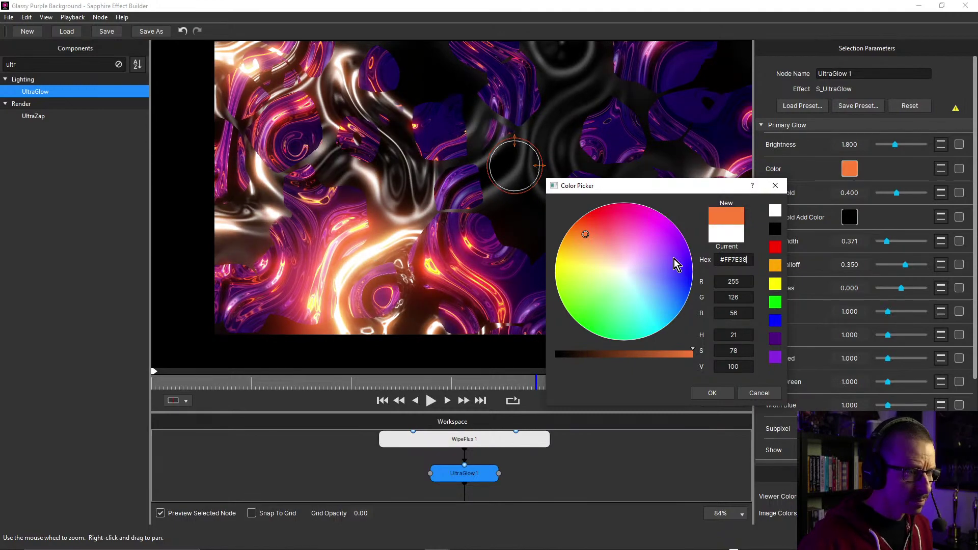
left_click(649, 230)
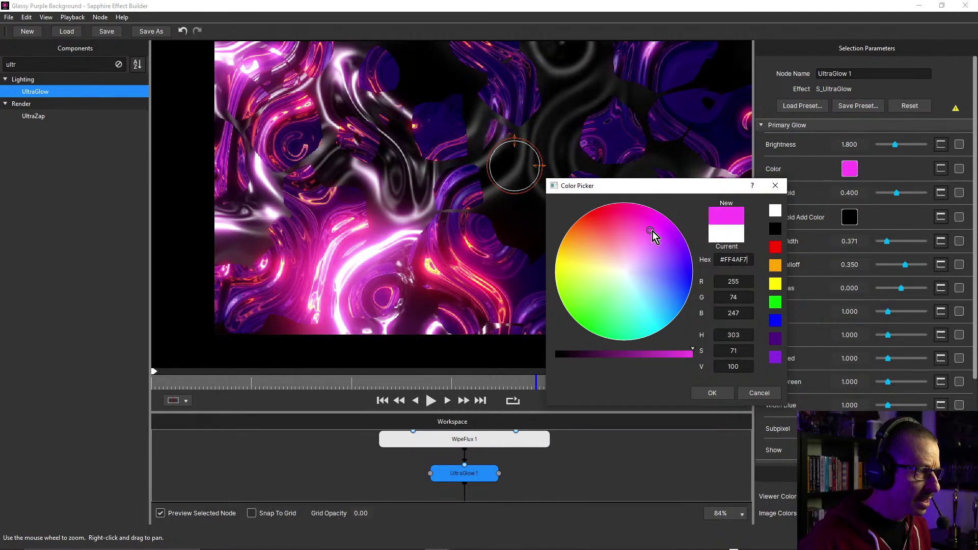
left_click(656, 227)
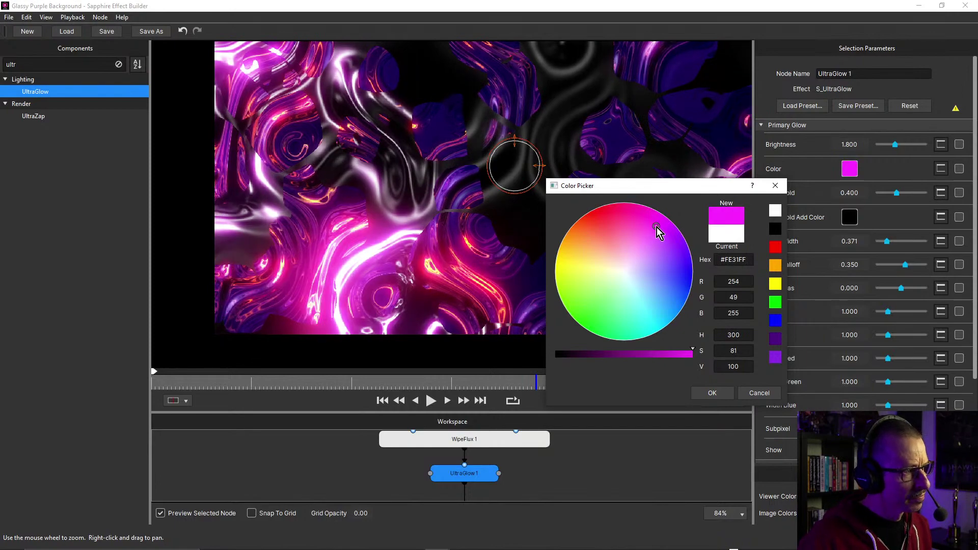
left_click(594, 228)
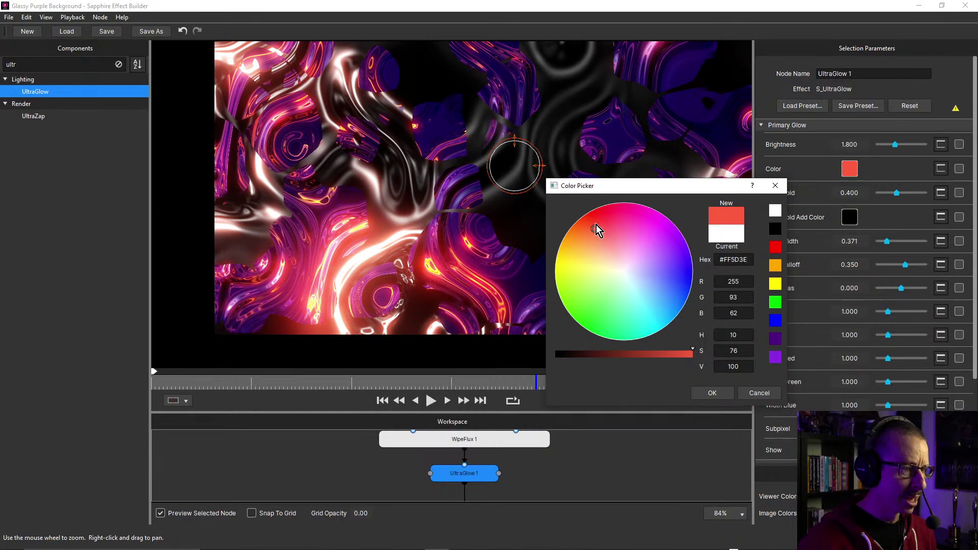
left_click_drag(594, 224, 628, 228)
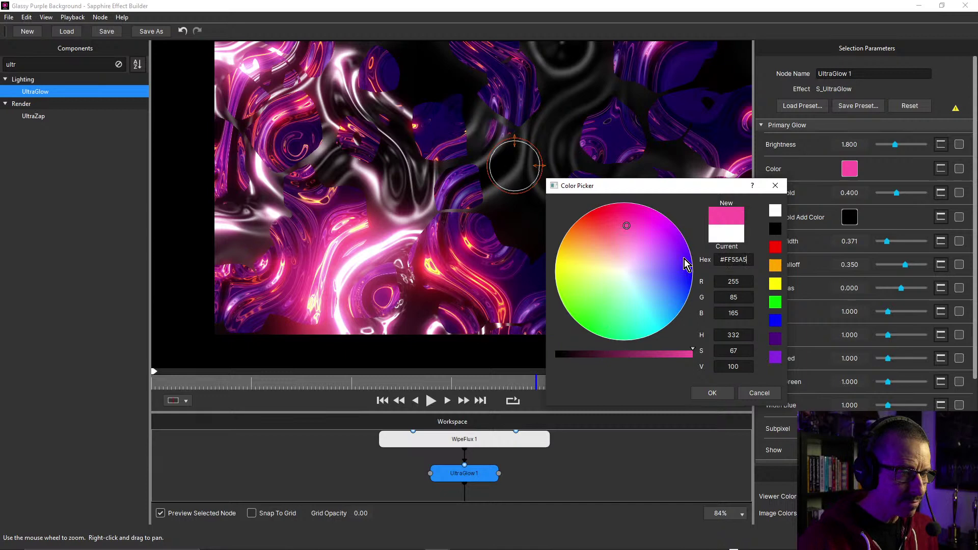
left_click(635, 220)
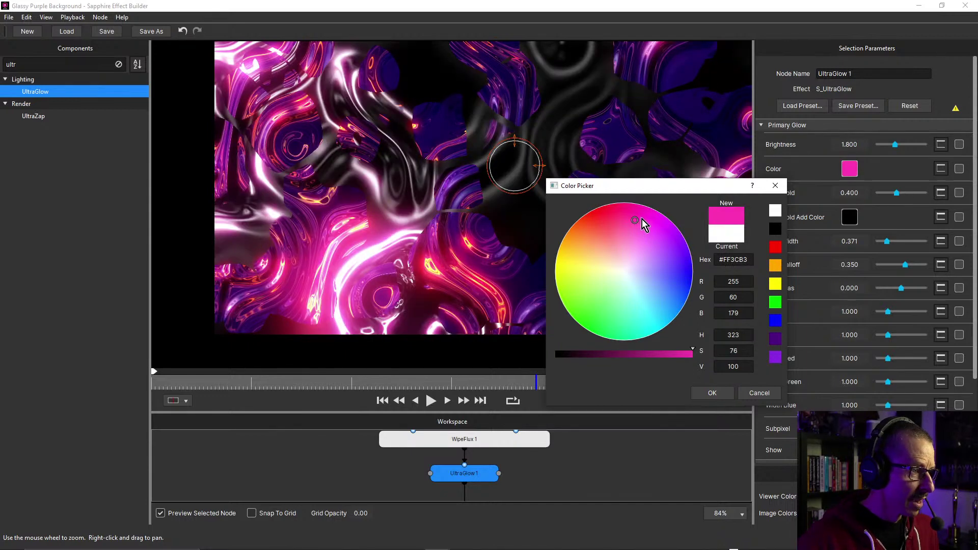
left_click(631, 220)
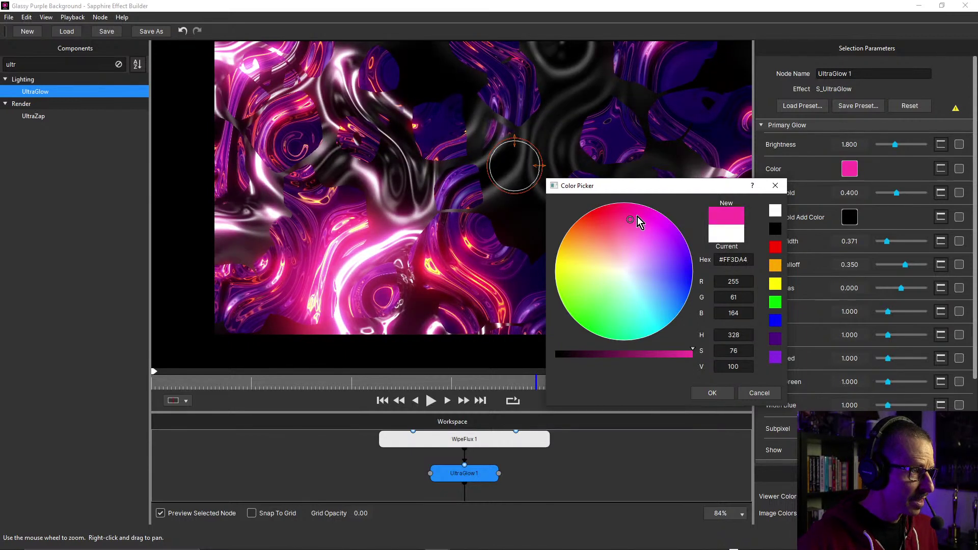
left_click(718, 393)
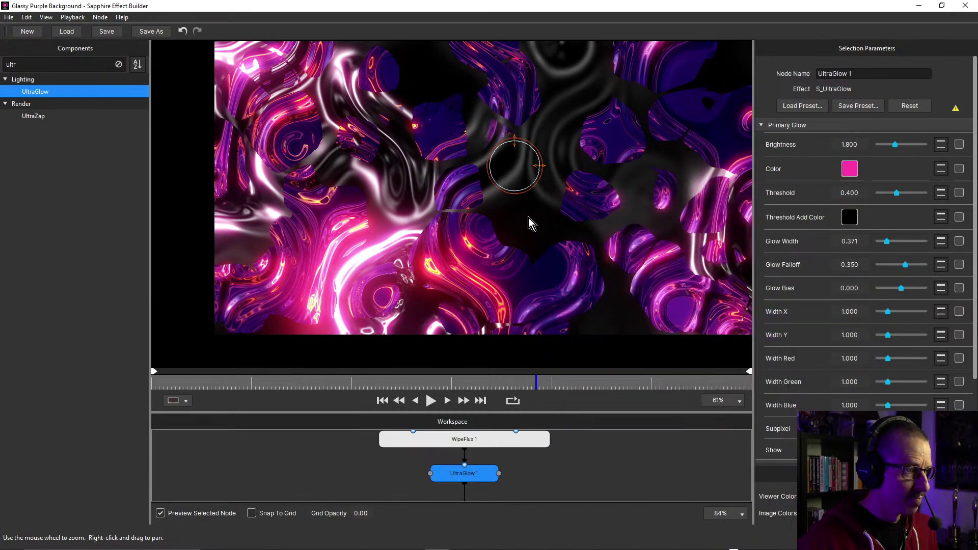
Inspect the glow output around the wipe edges and set WipeFlux 1's Edge Softness to 0.094 and Wipe Percent to 0.624
scroll(528, 214, "down", 1)
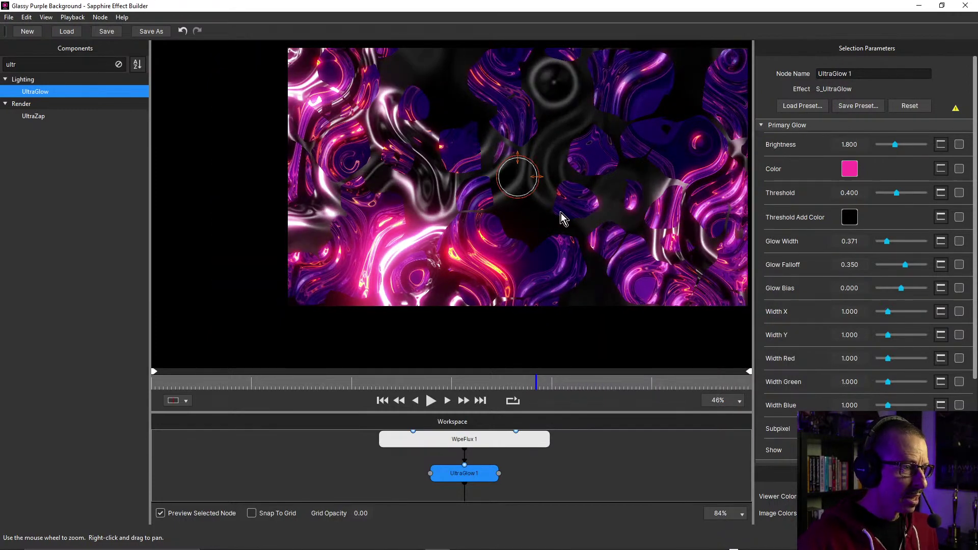
scroll(567, 178, "up", 1)
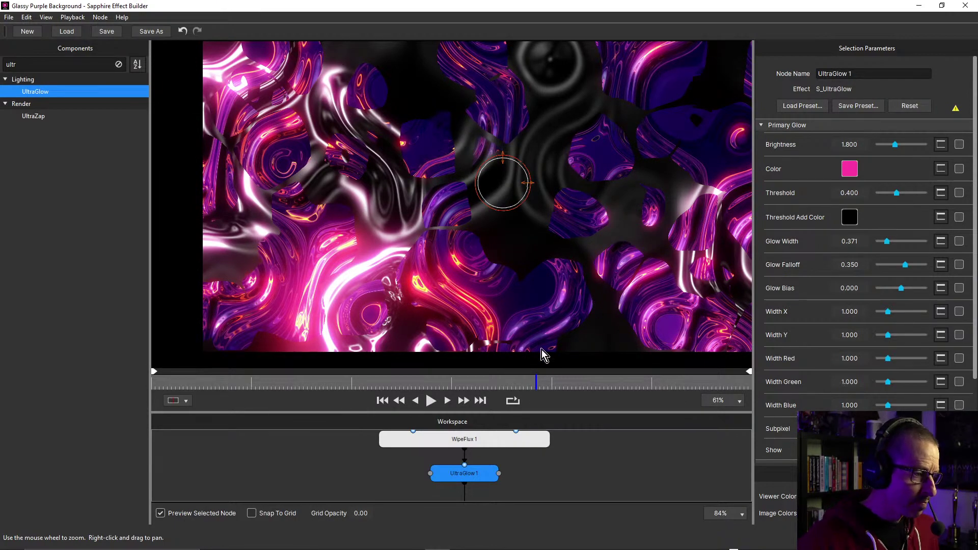
left_click(568, 475)
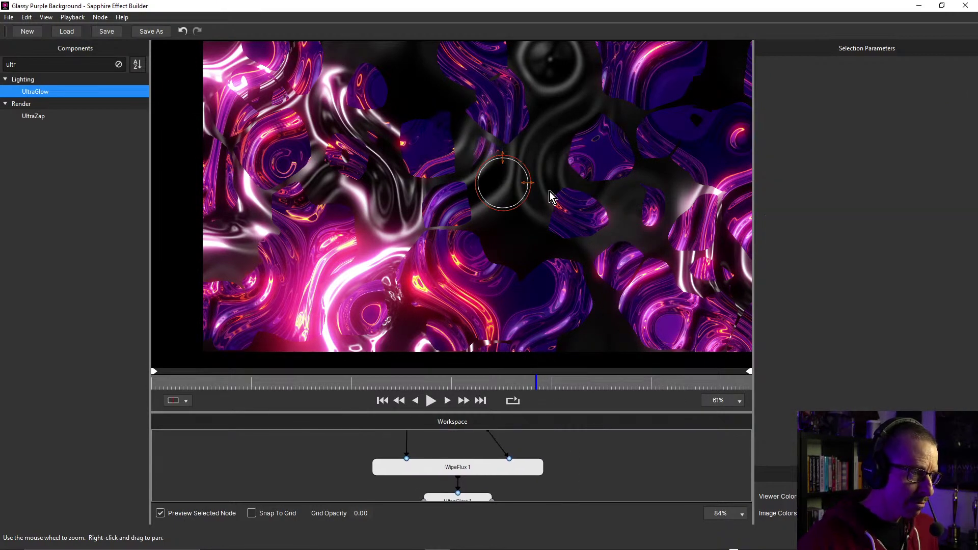
scroll(563, 200, "up", 3)
scroll(564, 200, "up", 1)
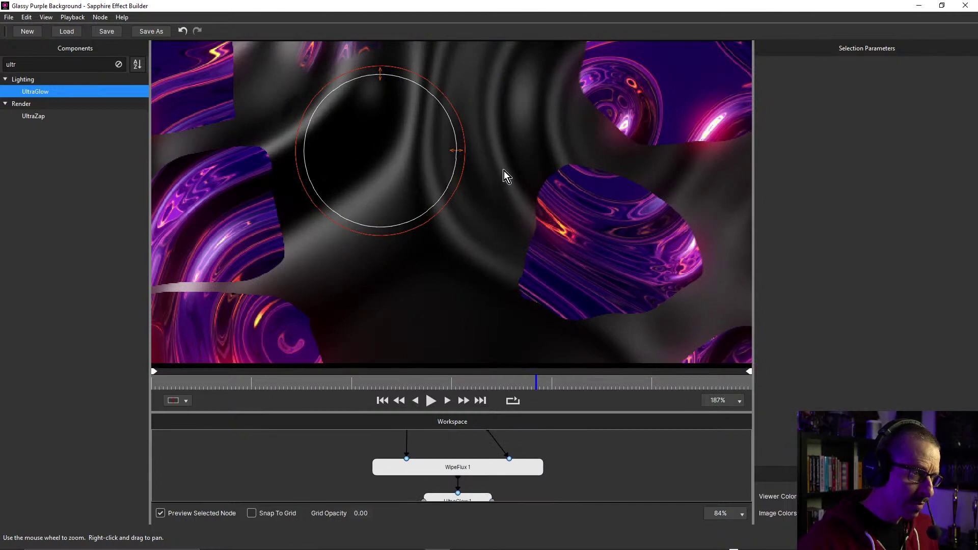
scroll(535, 201, "down", 1)
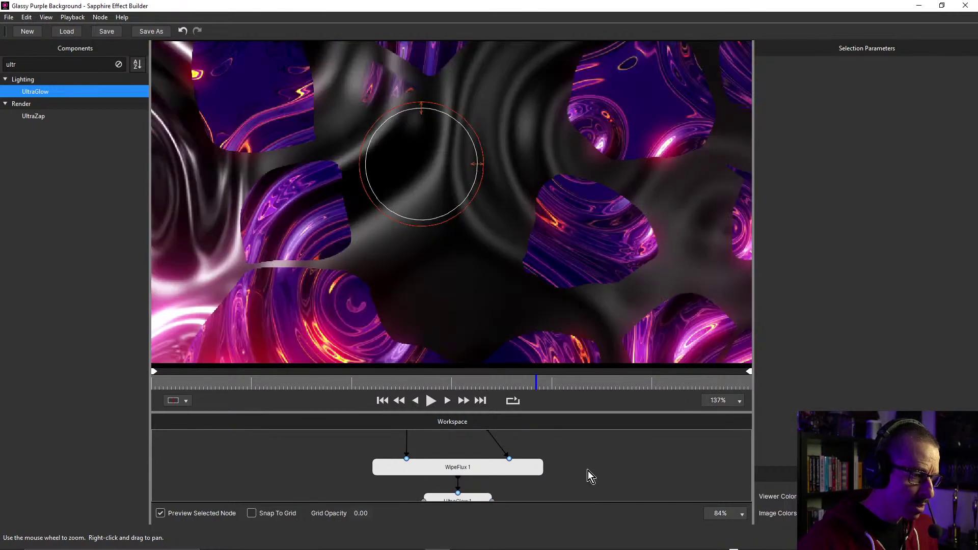
left_click(469, 444)
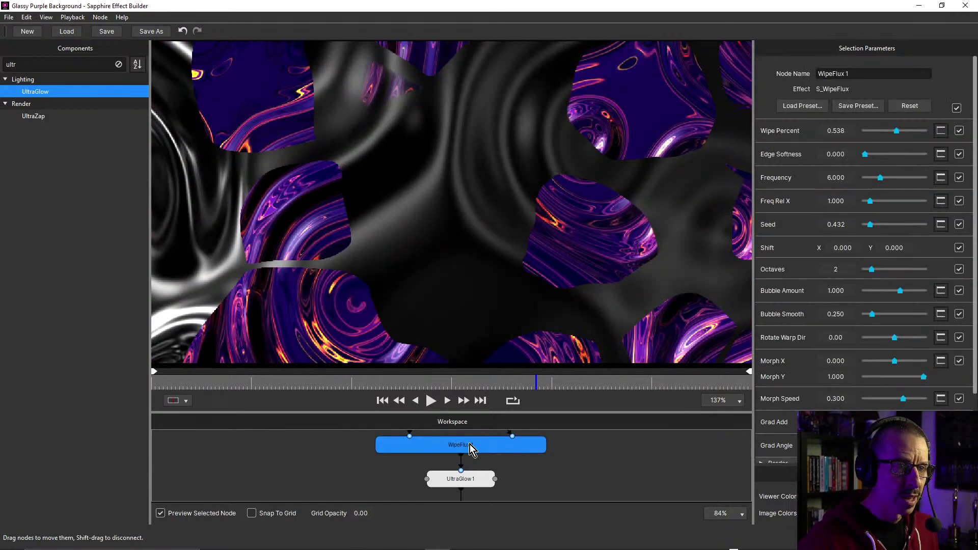
left_click_drag(864, 157, 868, 154)
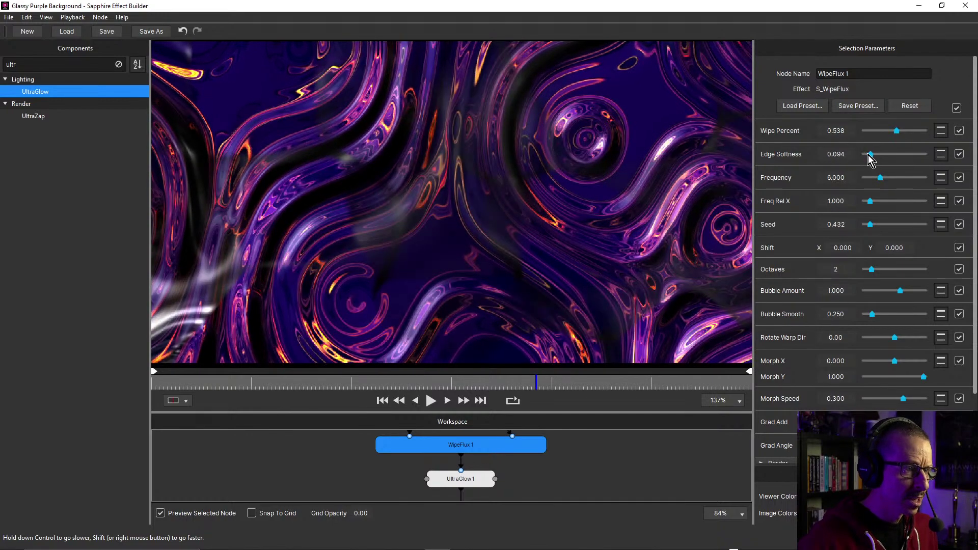
mouse_move(898, 132)
left_mouse_down()
mouse_move(890, 133)
mouse_move(903, 133)
left_mouse_up()
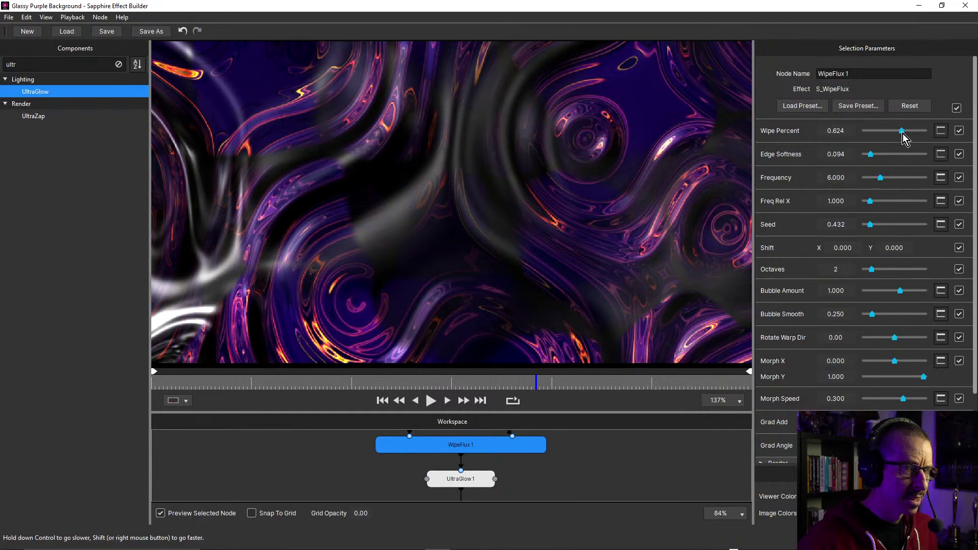
Reduce WipeFlux 1's Edge Softness to 0.043 and check the blended wipe edges close up and at different points along the timeline
scroll(493, 180, "down", 6)
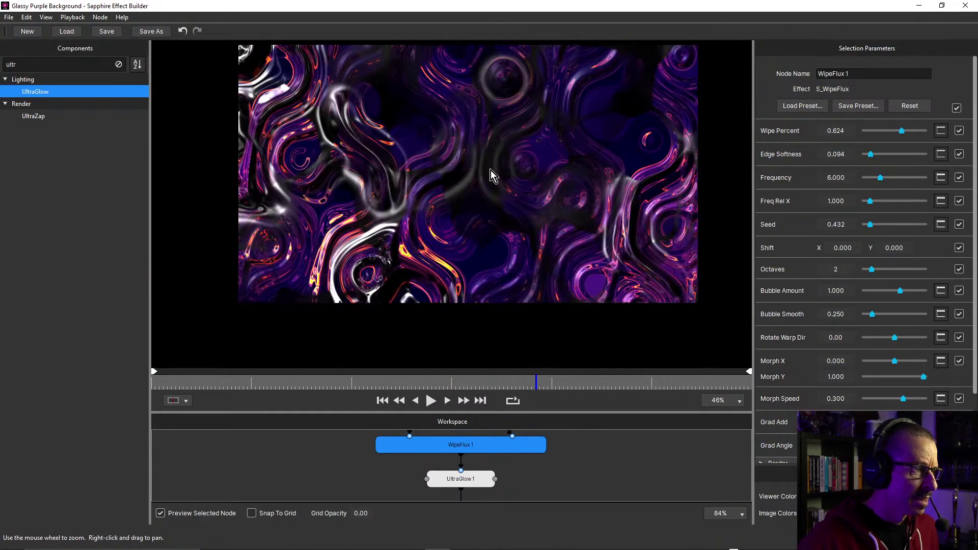
scroll(390, 217, "up", 6)
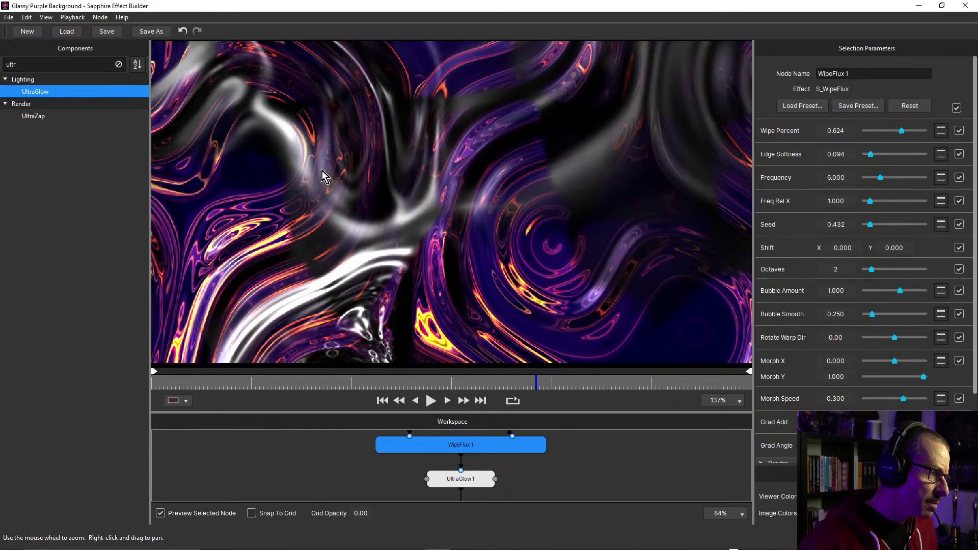
left_click(332, 385)
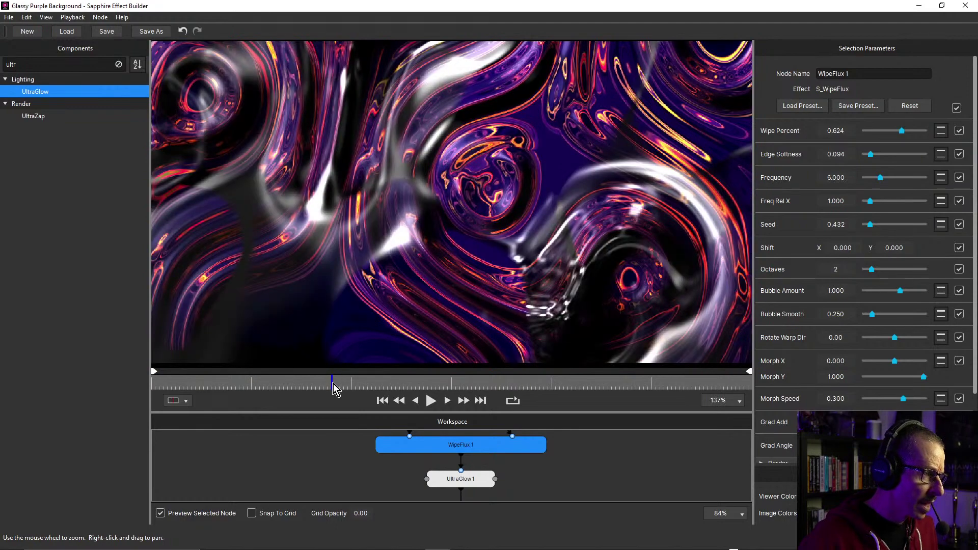
left_click_drag(348, 375, 455, 386)
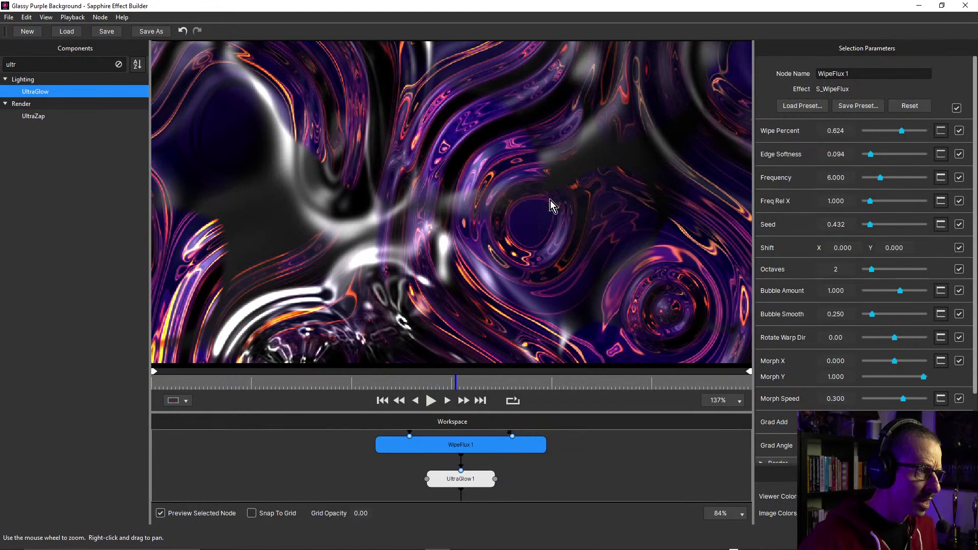
left_click_drag(872, 154, 865, 157)
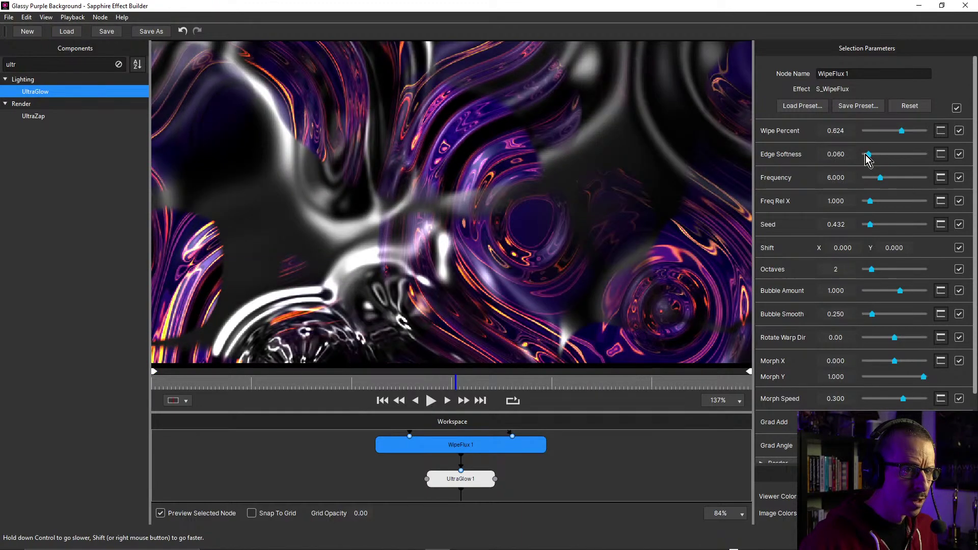
left_click_drag(866, 154, 864, 155)
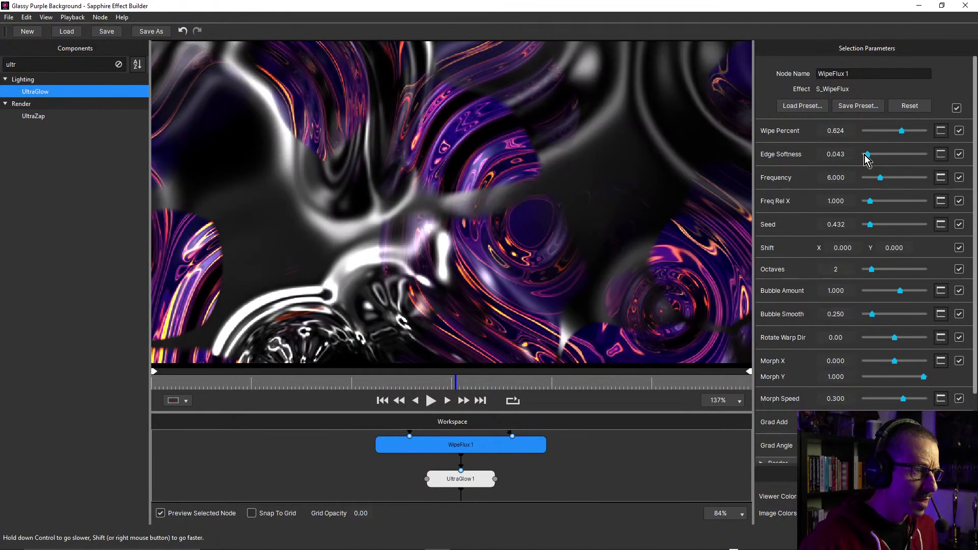
scroll(649, 232, "up", 5)
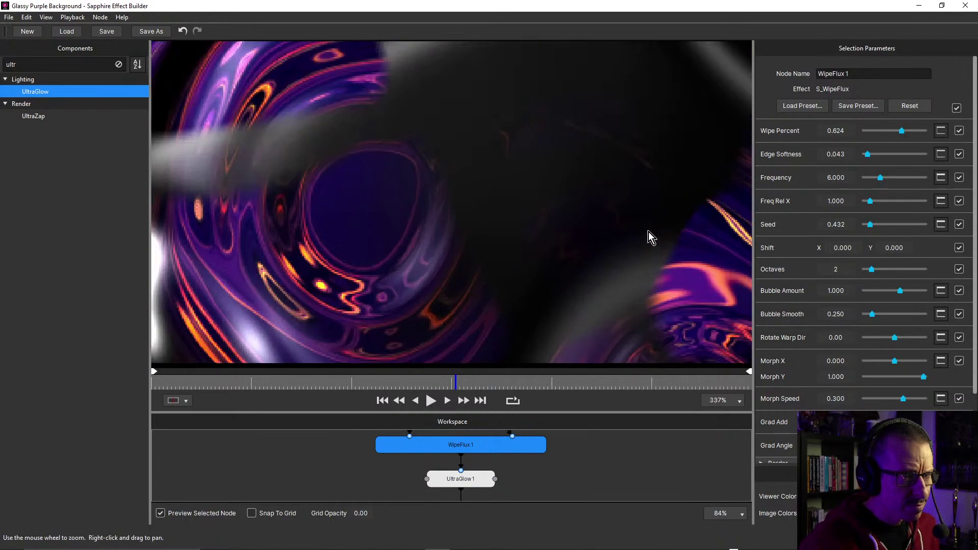
scroll(516, 170, "down", 10)
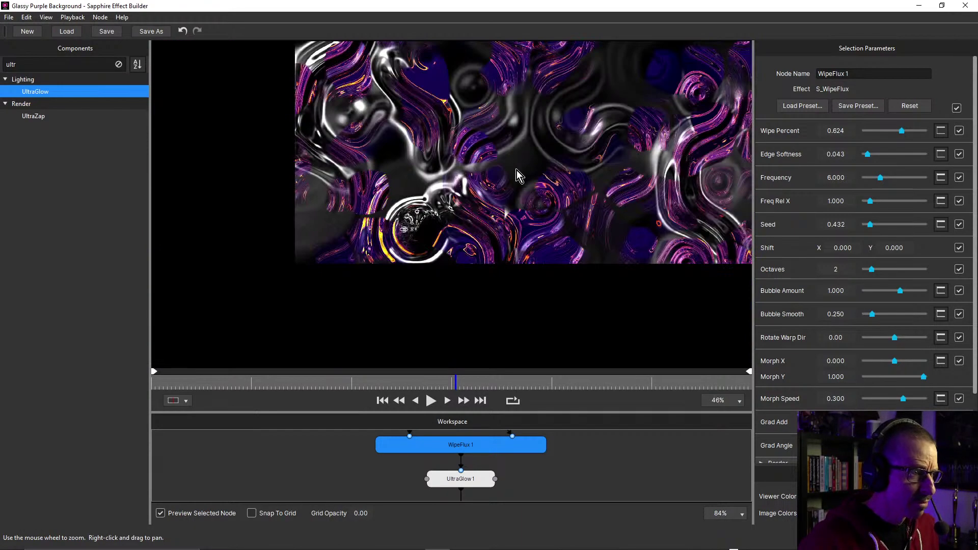
left_click(385, 382)
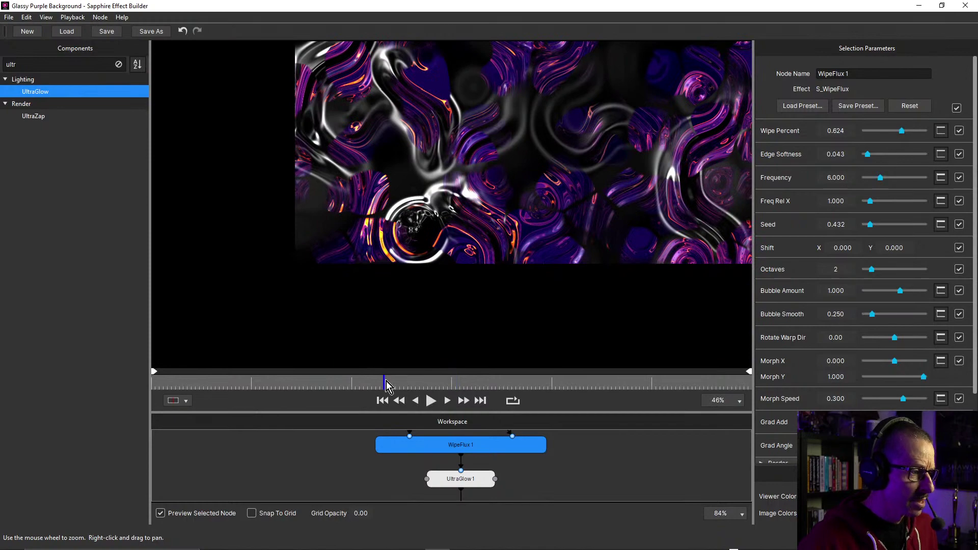
left_click(455, 383)
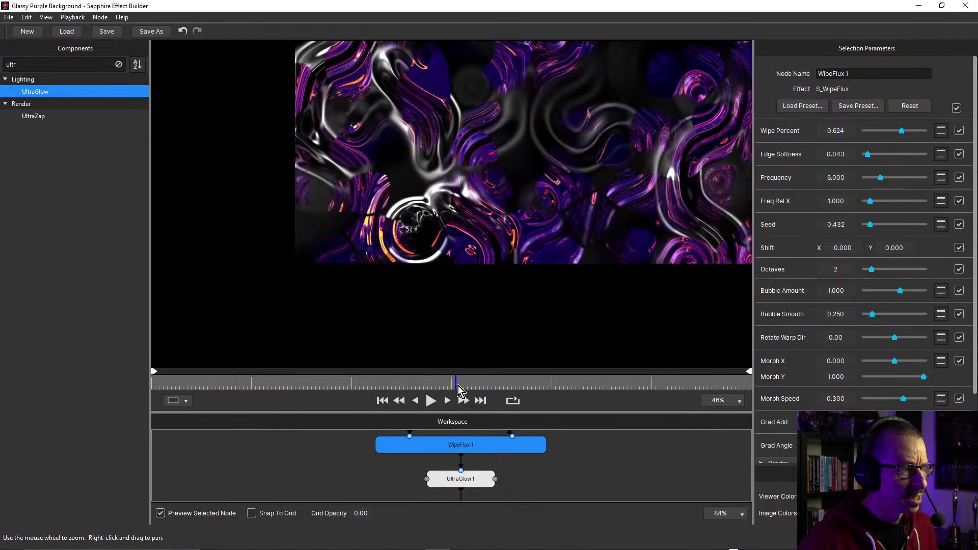
Fit the whole image in the preview and play the wipe result from an earlier point on the timeline
left_click(572, 461)
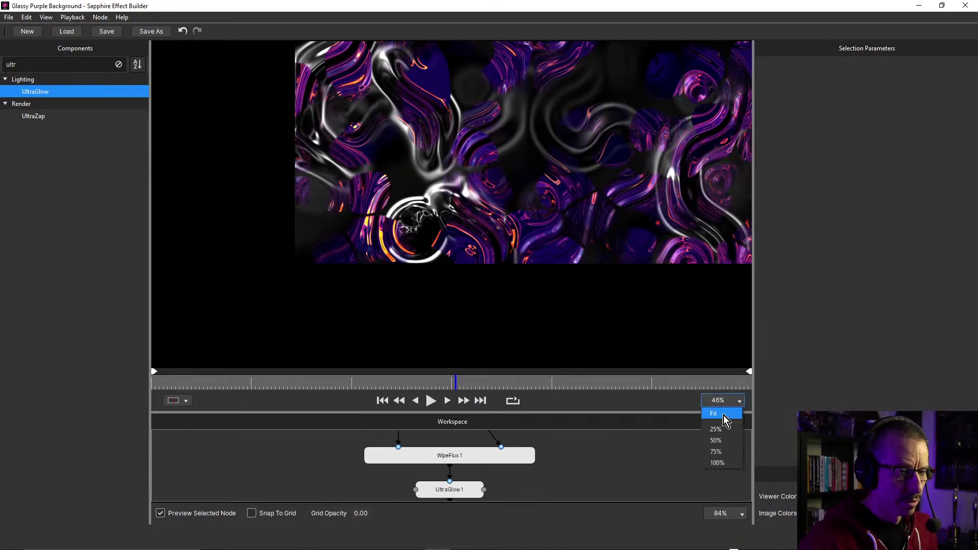
left_click(723, 414)
left_click(334, 384)
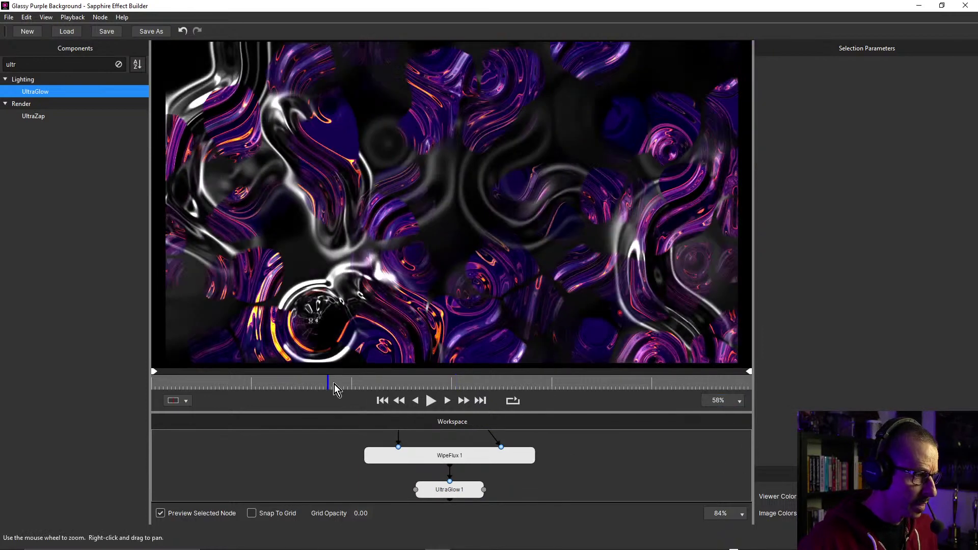
left_click(431, 401)
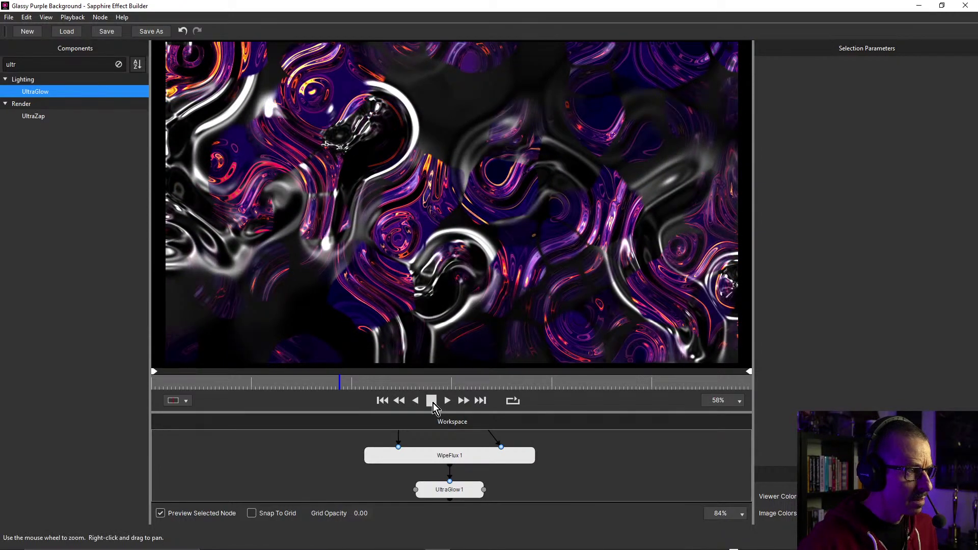
left_click(431, 400)
Turn off Preview Selected Node to play the final glowing result, then turn it back on
left_click_drag(581, 493, 581, 449)
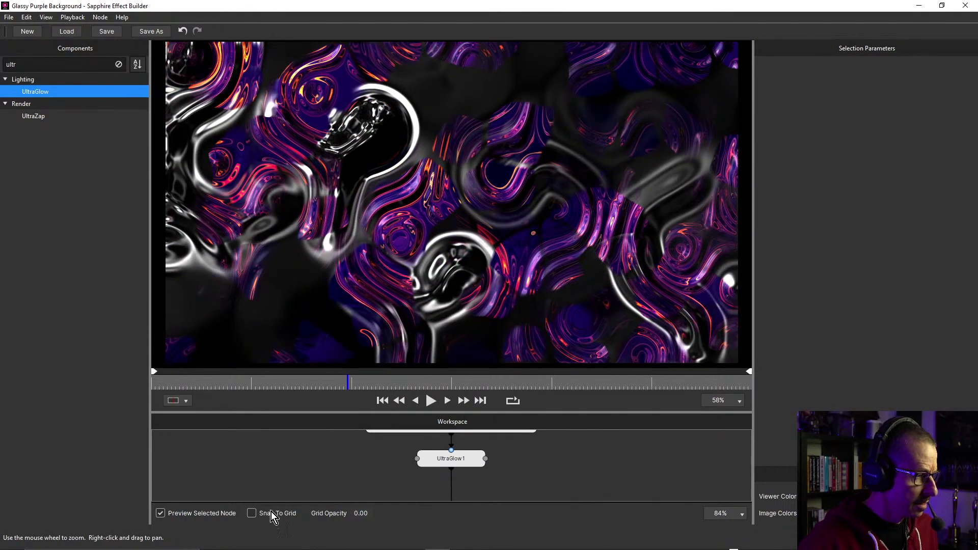
left_click(161, 513)
left_click(448, 461)
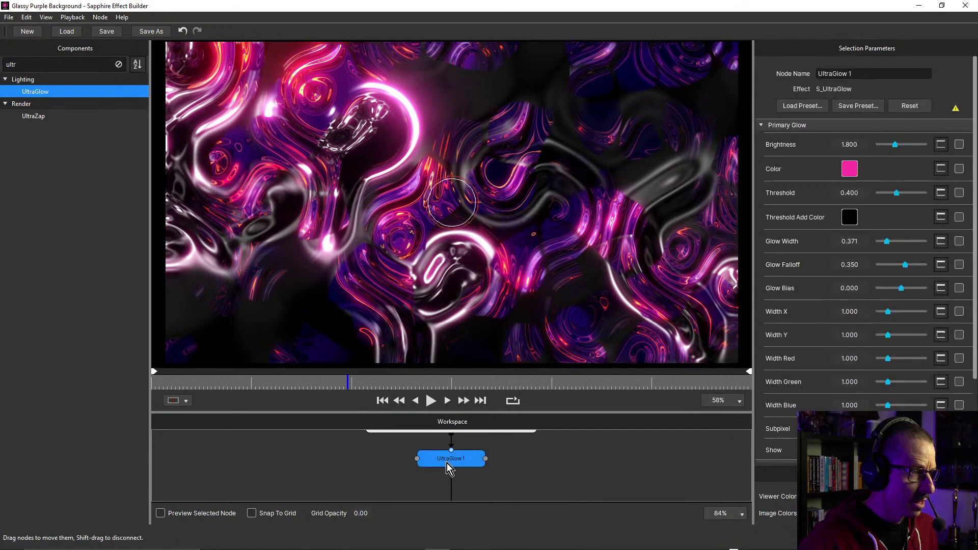
left_click(431, 400)
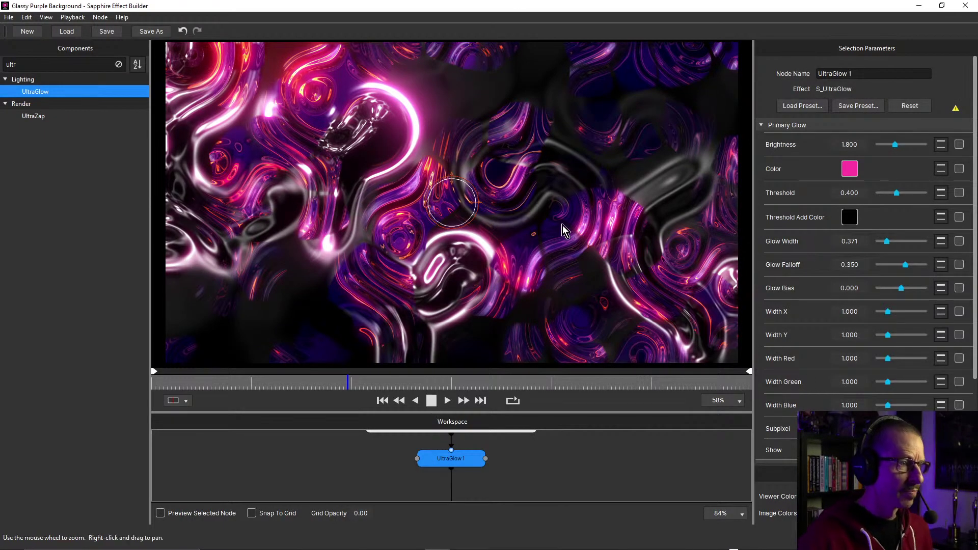
left_click(161, 513)
Examine the individual outputs of EmbossDistort 2 and WarpWaves2 1 while the animation plays
left_click(527, 462)
scroll(520, 478, "down", 3)
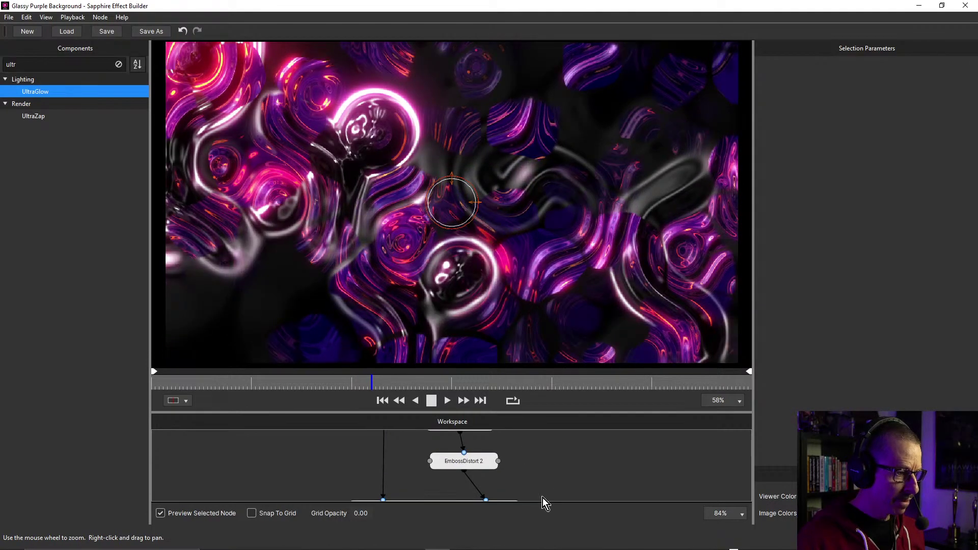
left_click(490, 466)
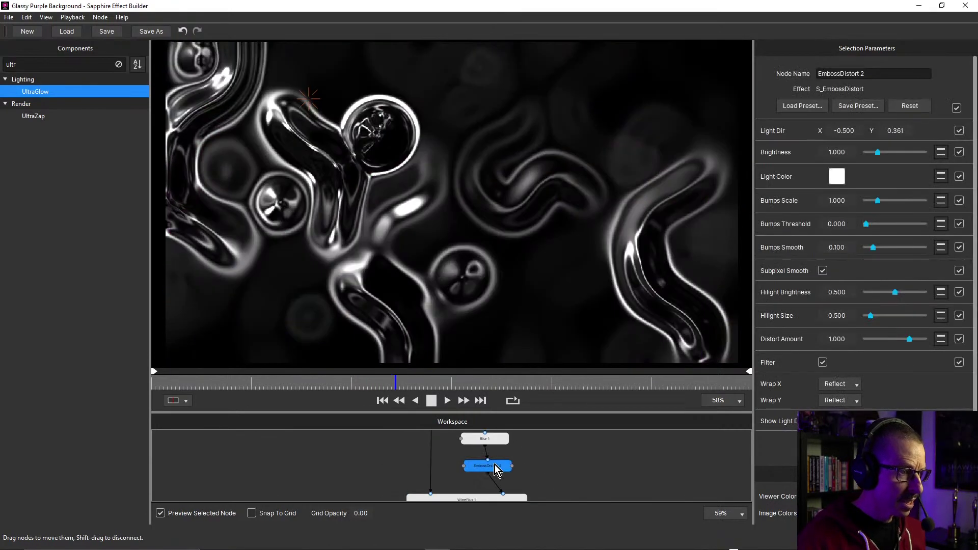
left_click(561, 465)
scroll(565, 462, "up", 3)
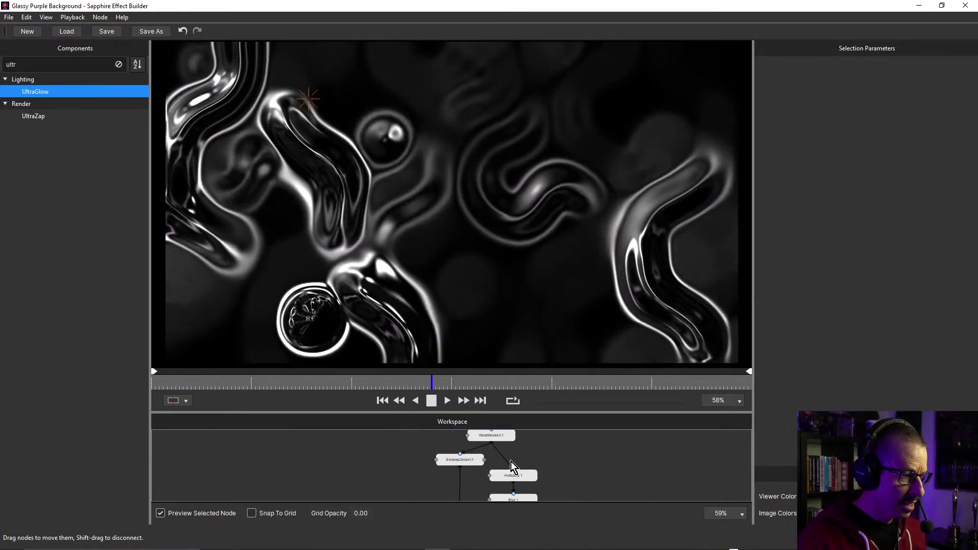
left_click(494, 438)
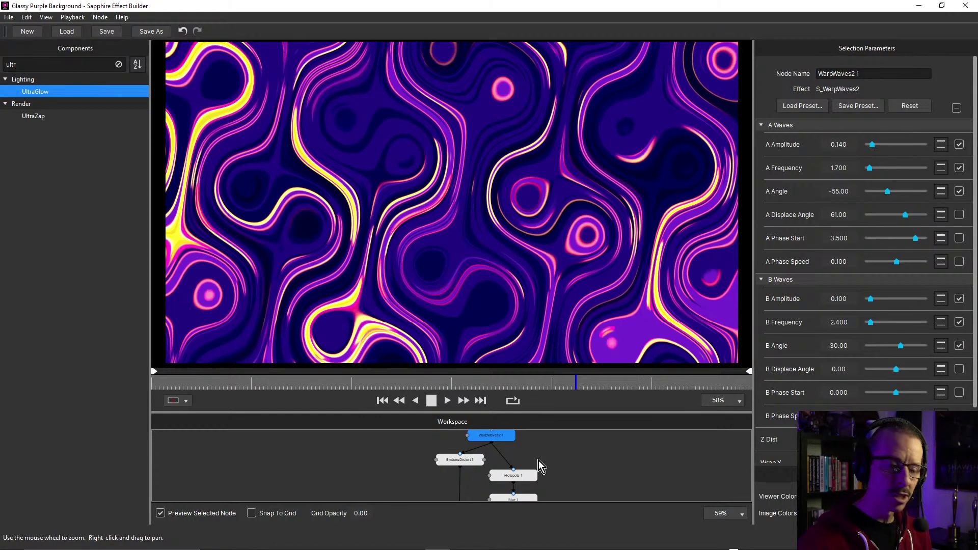
Preview the UltraGlow 1 output and check the pink glow at different points along the timeline
left_click_drag(570, 469, 505, 439)
left_click(507, 473)
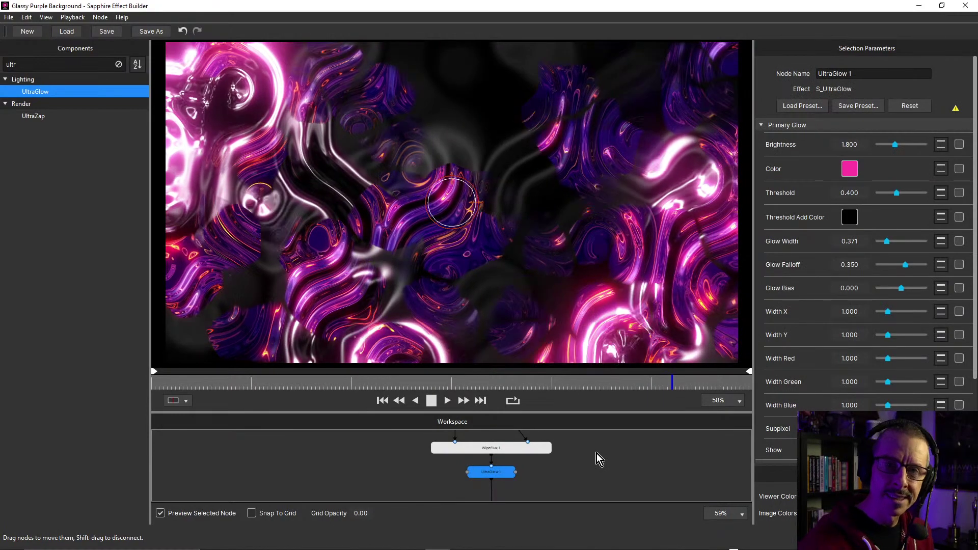
left_click(326, 384)
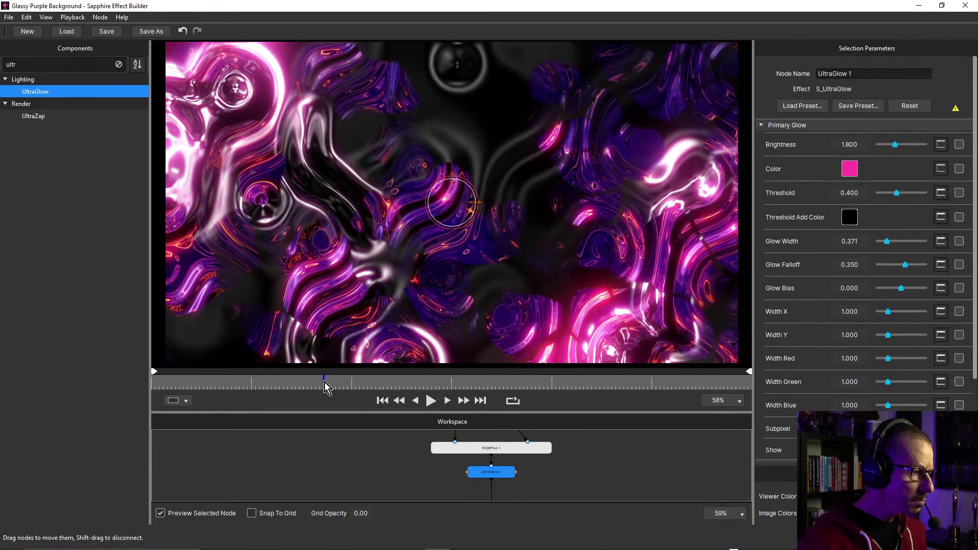
left_click_drag(327, 382, 384, 379)
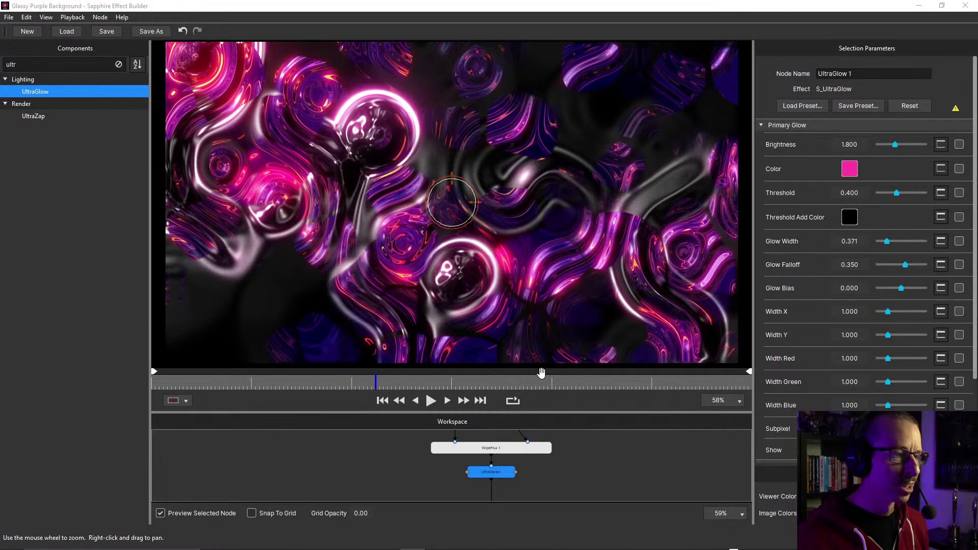
Compare the image with UltraGlow 1 disabled and re-enabled, checking different frames
right_click(501, 474)
left_click(524, 478)
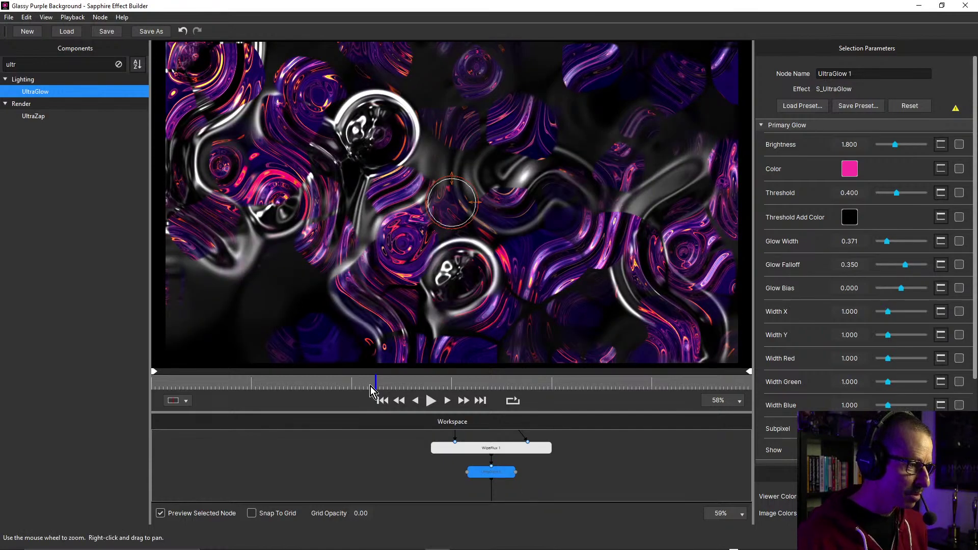
left_click_drag(370, 385, 432, 387)
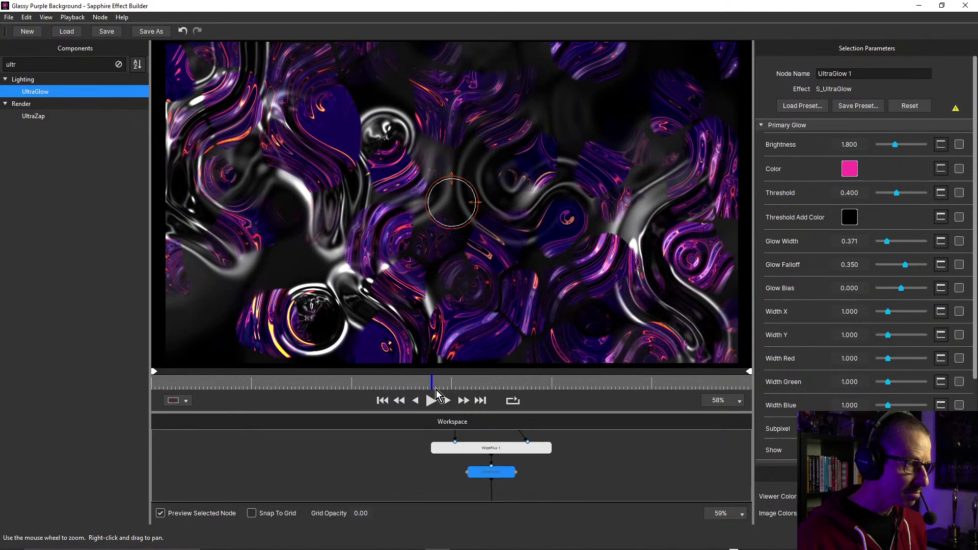
right_click(490, 474)
left_click(535, 477)
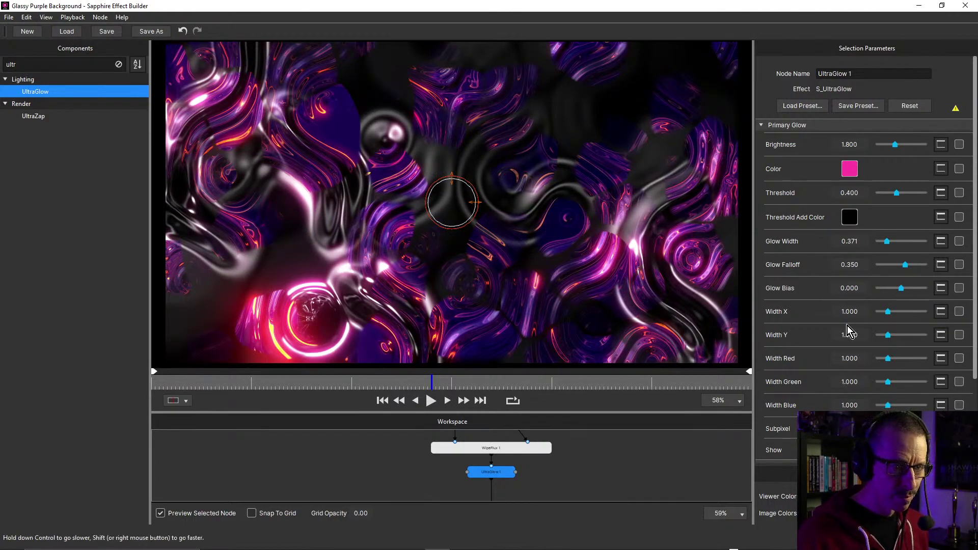
Stretch UltraGlow 1 vertically with Width X 0, Width Y 5, Glow Bias 0.470 and Glow Width 0.822, and check it along the timeline
left_click_drag(887, 313, 873, 313)
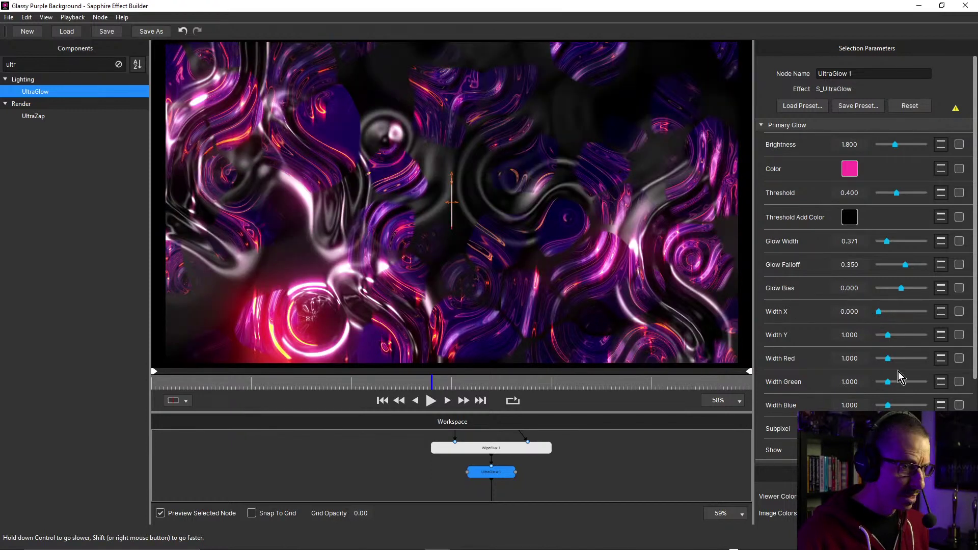
left_click_drag(887, 336, 937, 337)
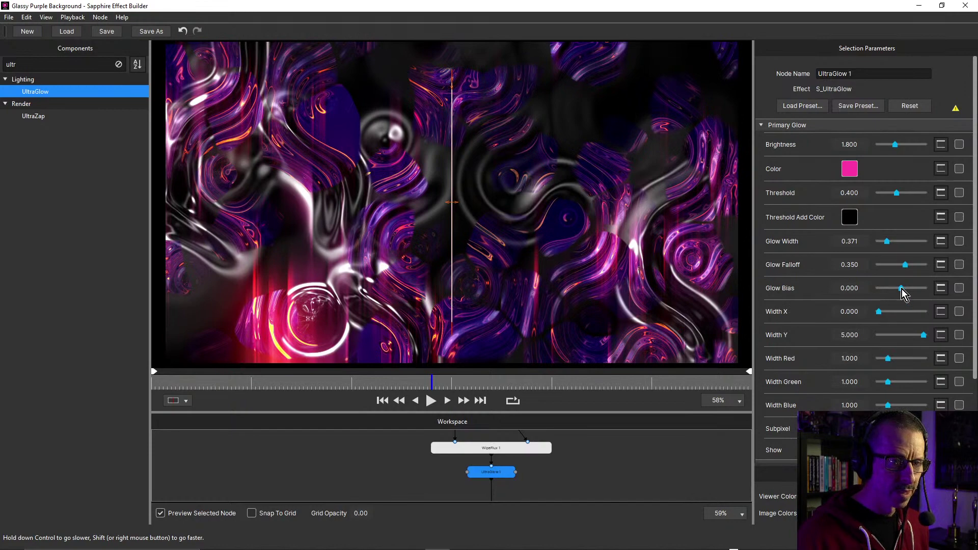
left_click_drag(901, 288, 907, 293)
left_click_drag(889, 244, 896, 249)
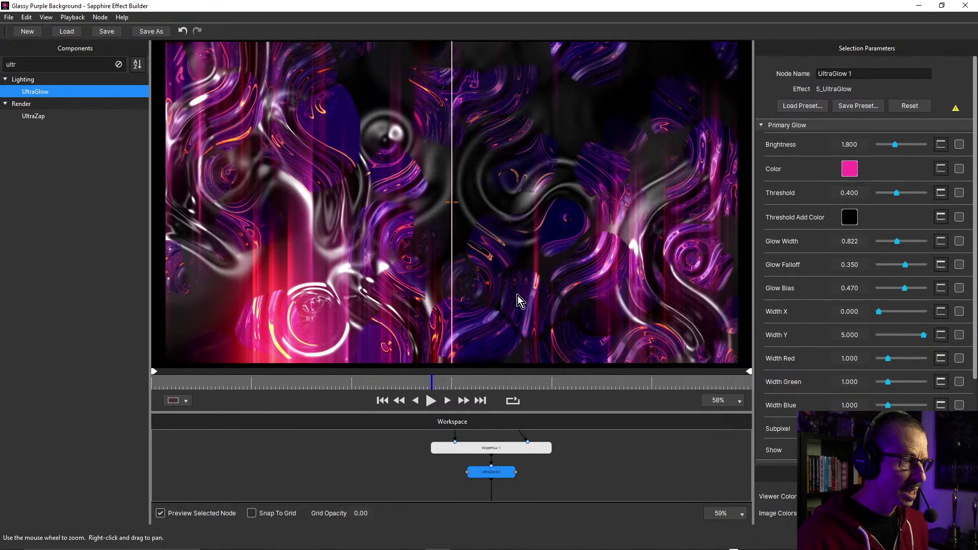
left_click_drag(273, 385, 487, 385)
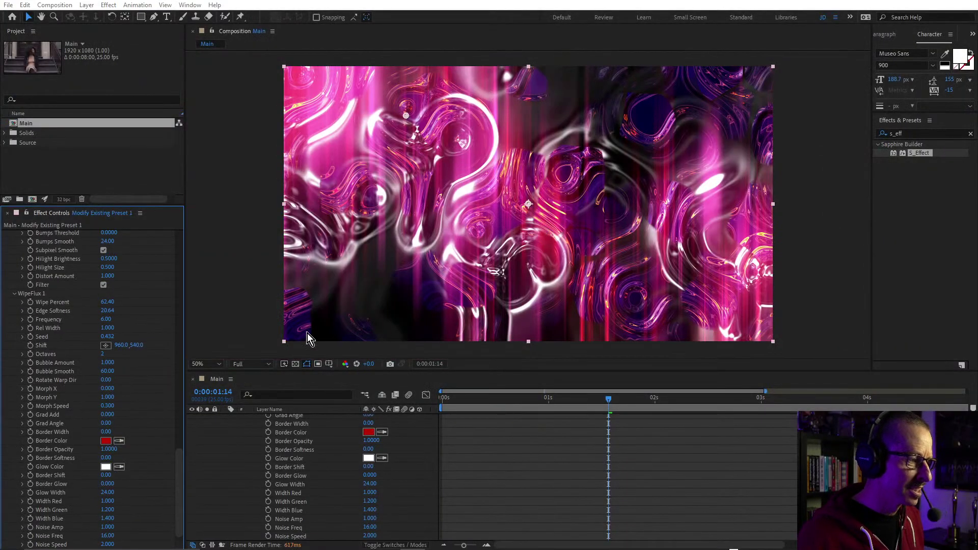
Switch to After Effects and review the options for saving the modified S_Effect as a preset, without saving
left_click_drag(179, 485, 174, 235)
left_click(134, 252)
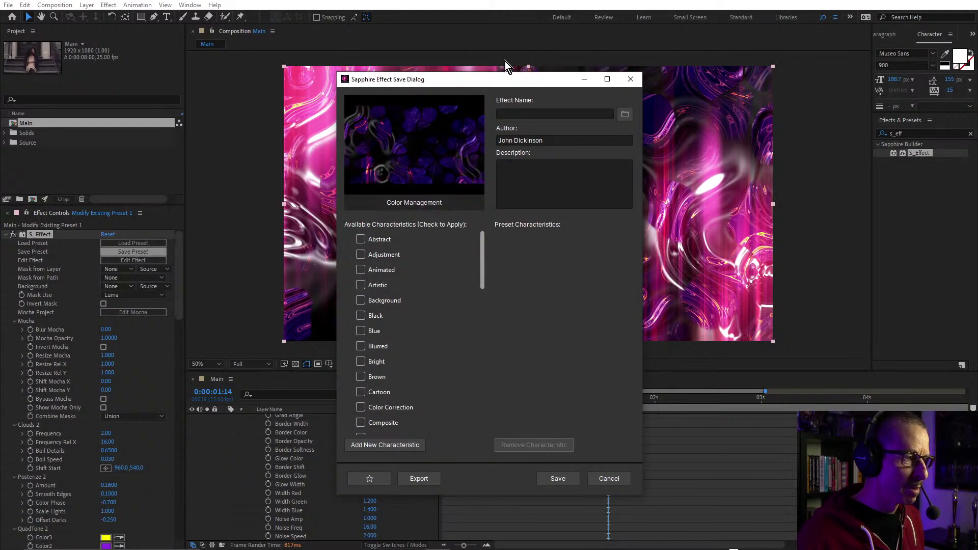
left_click(613, 478)
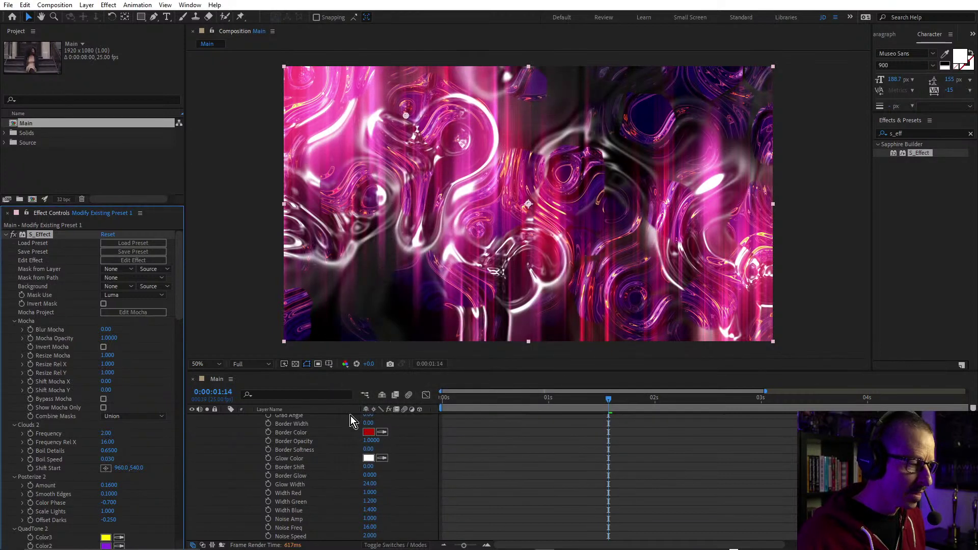
Hide the Modify Existing Preset 1 layer, show Modify Existing Preset 2 and look through its footage
scroll(237, 448, "up", 10)
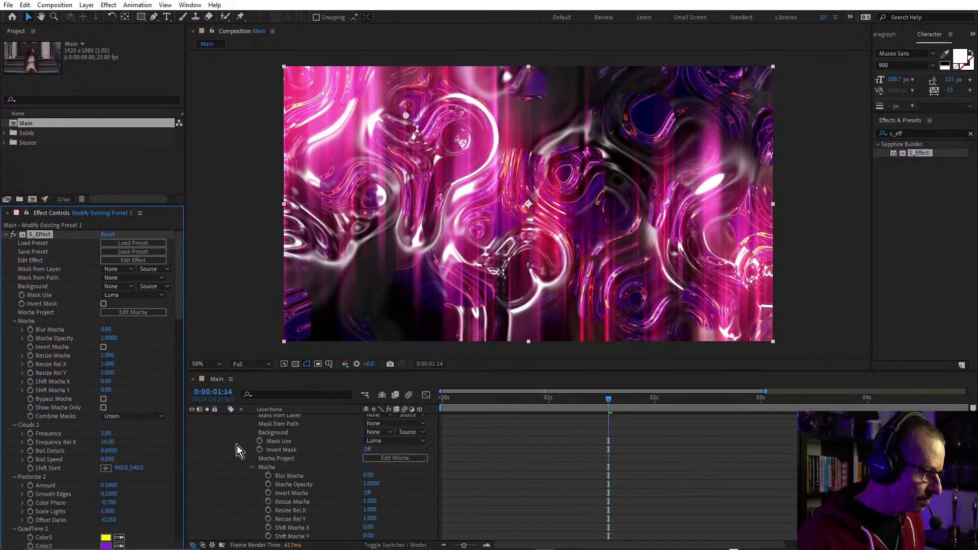
left_click(225, 435)
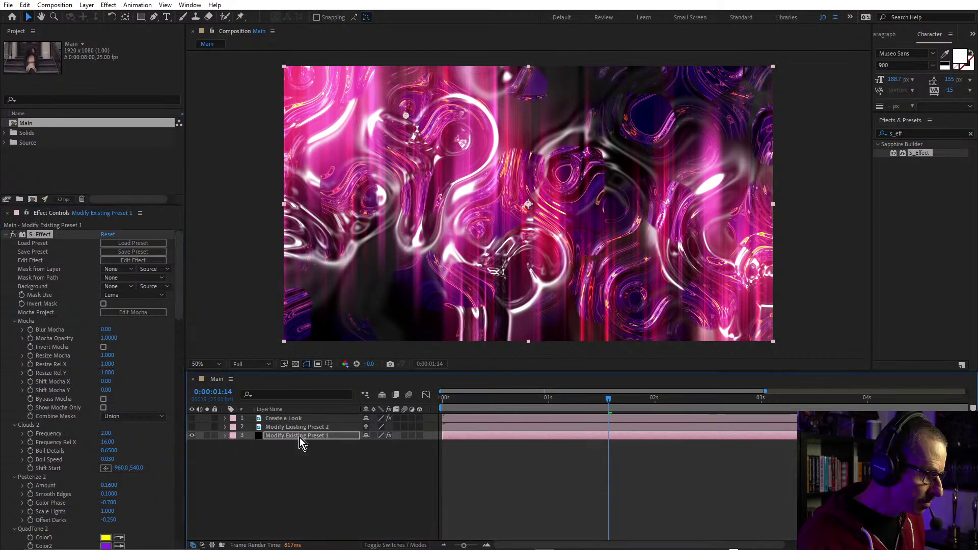
left_click(192, 436)
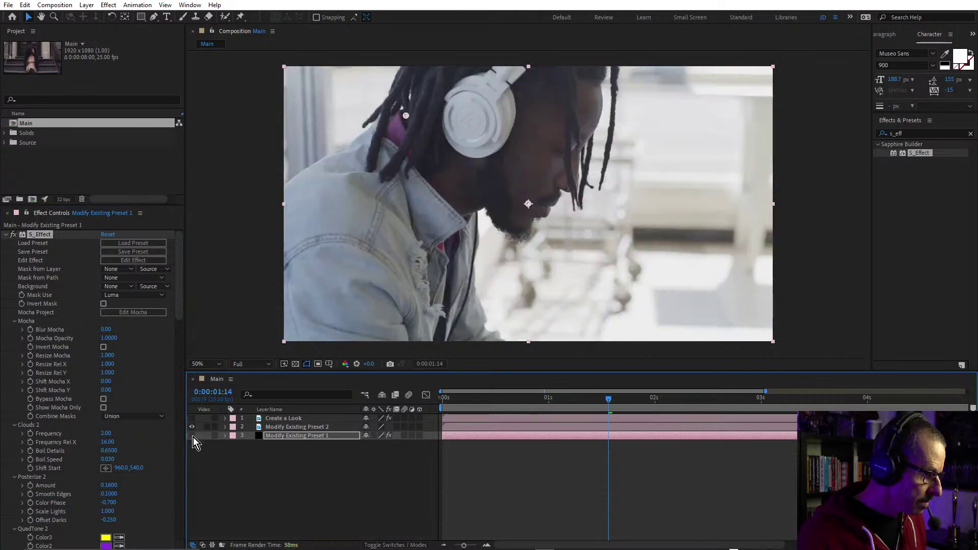
left_click(285, 427)
left_click_drag(493, 399, 672, 408)
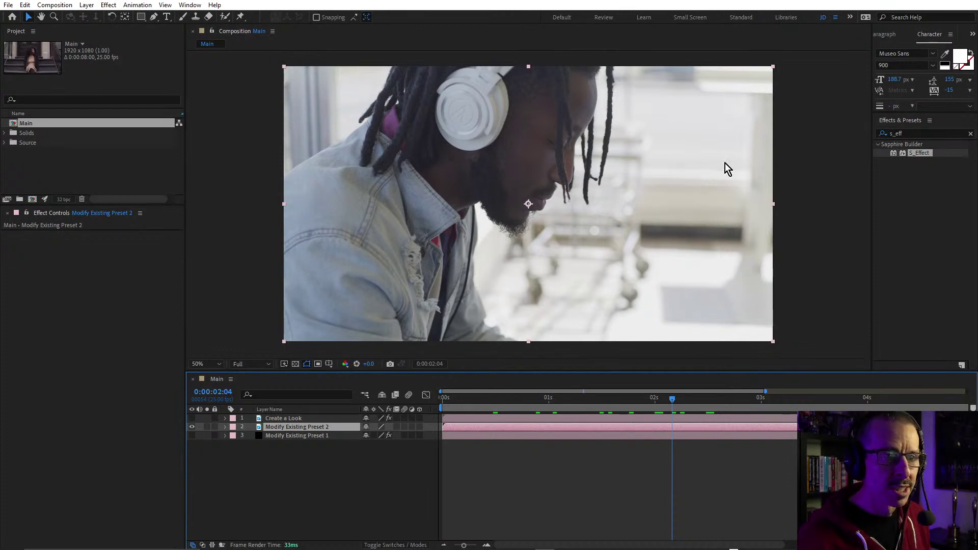
Apply S_Effect to the Modify Existing Preset 2 layer and load the Golden Edges favorite preset
left_click(919, 154)
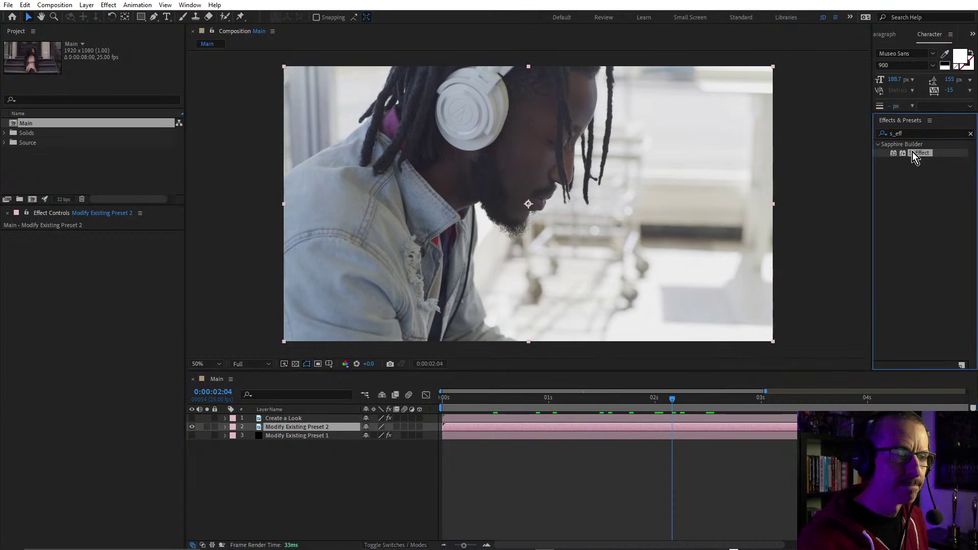
left_click_drag(912, 152, 713, 178)
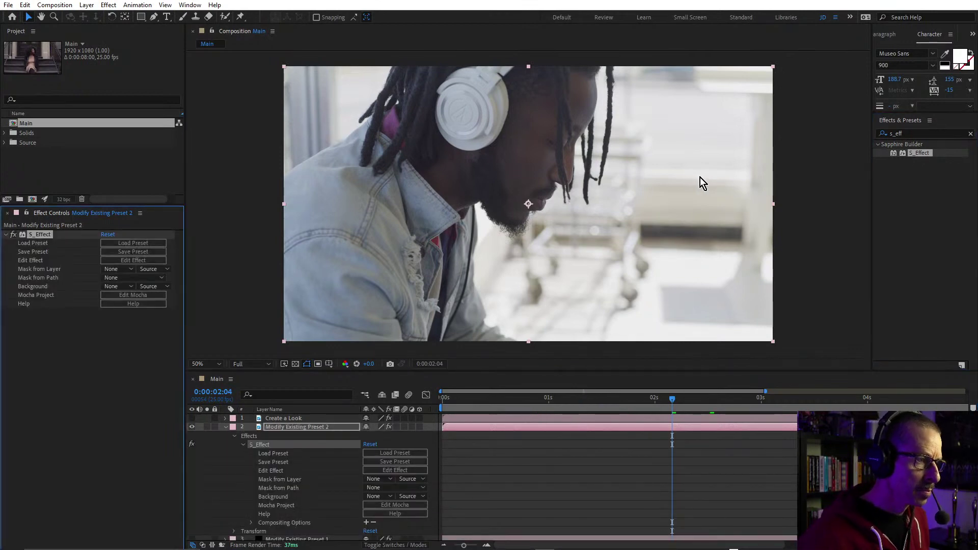
left_click(140, 245)
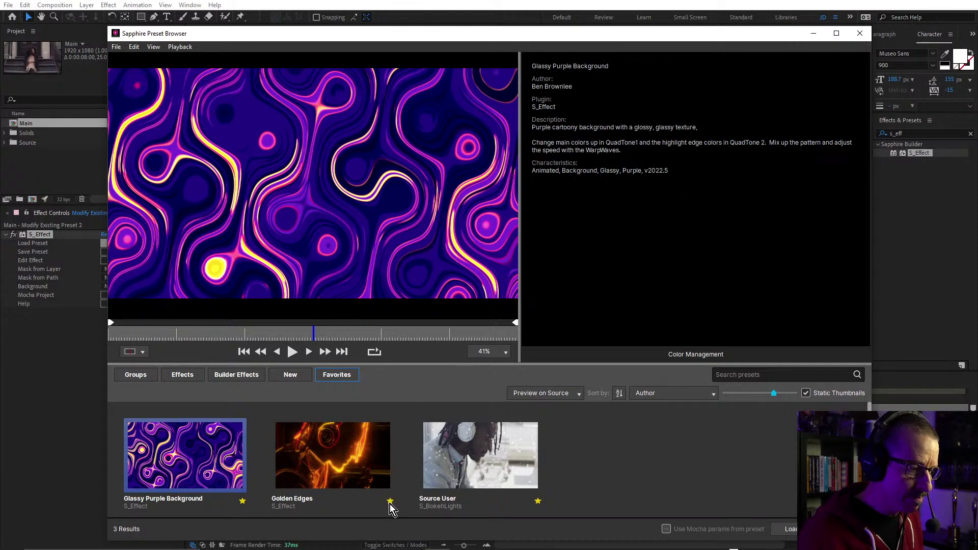
left_click(319, 447)
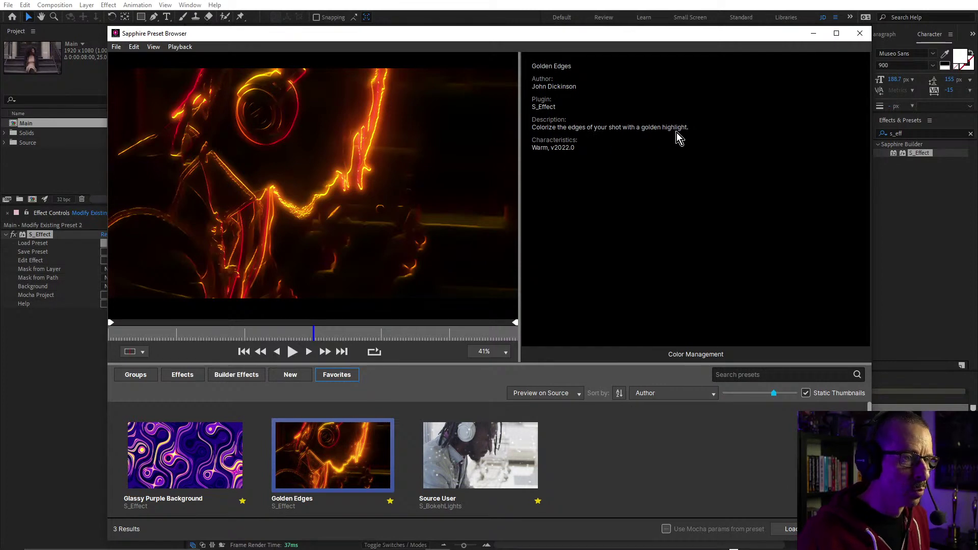
key("Return")
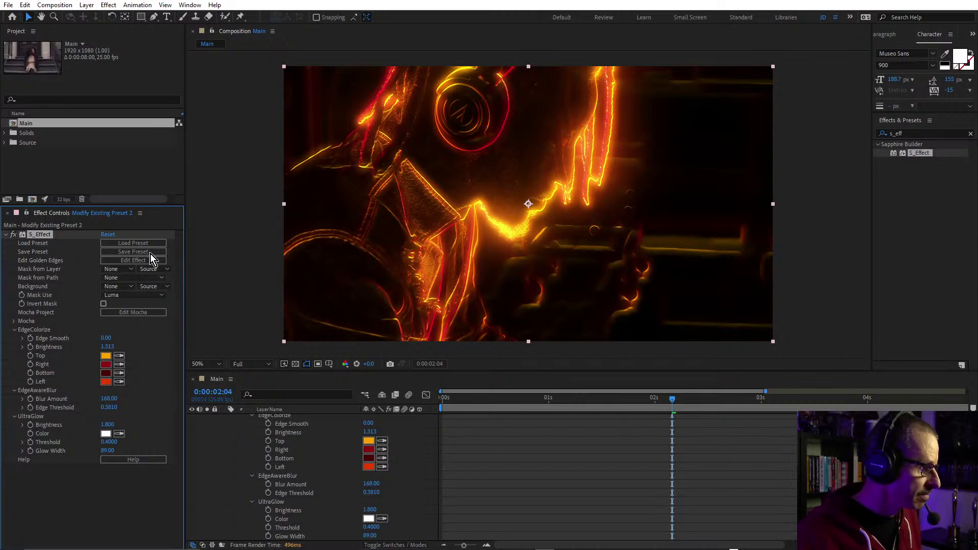
Open the Golden Edges effect in the Effect Builder and enlarge the workspace to show its complete node graph
left_click(140, 261)
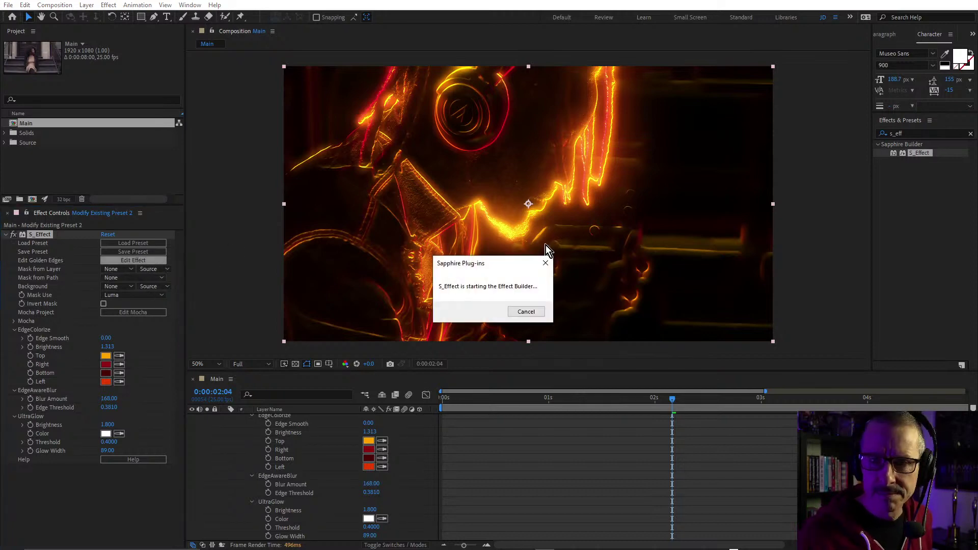
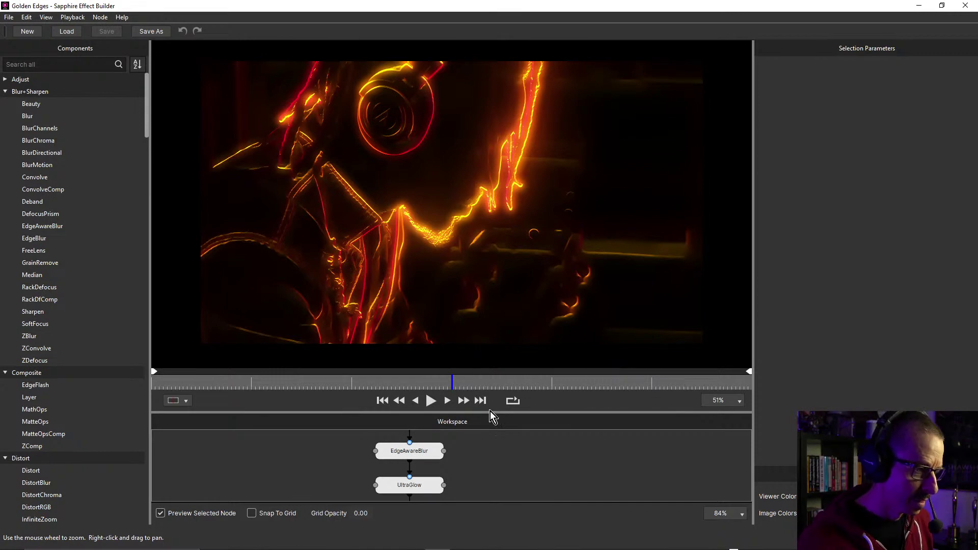
left_click_drag(490, 411, 499, 277)
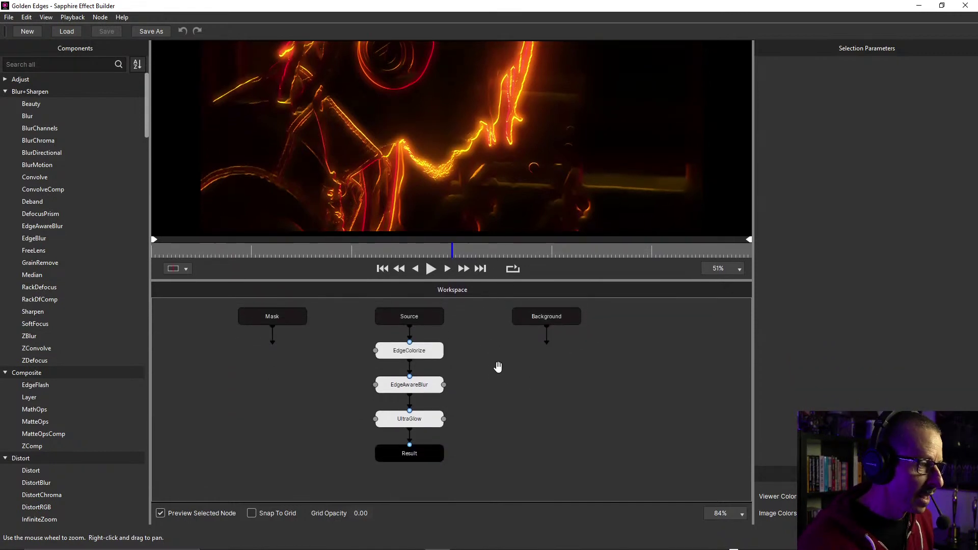
left_click_drag(498, 367, 507, 395)
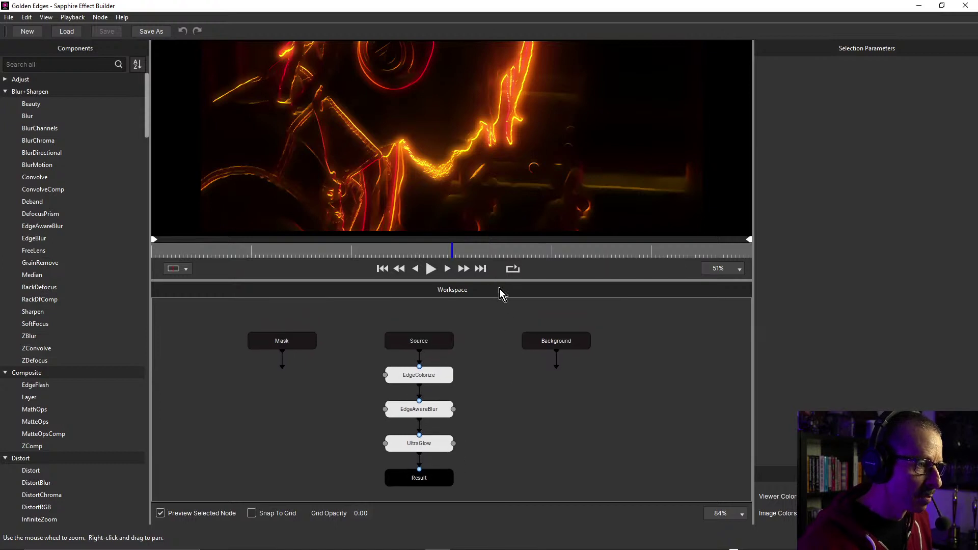
Add a Distort node beside the EdgeAwareBlur node and feed it from the Source node
mouse_move(502, 282)
left_mouse_down()
mouse_move(511, 371)
mouse_move(510, 276)
left_mouse_up()
left_click_drag(499, 417, 493, 395)
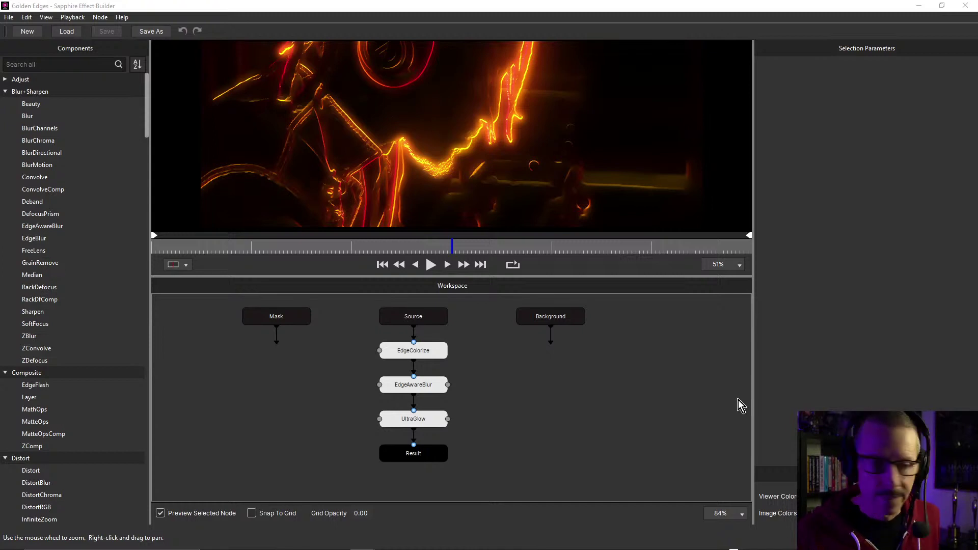
left_click_drag(498, 390, 505, 387)
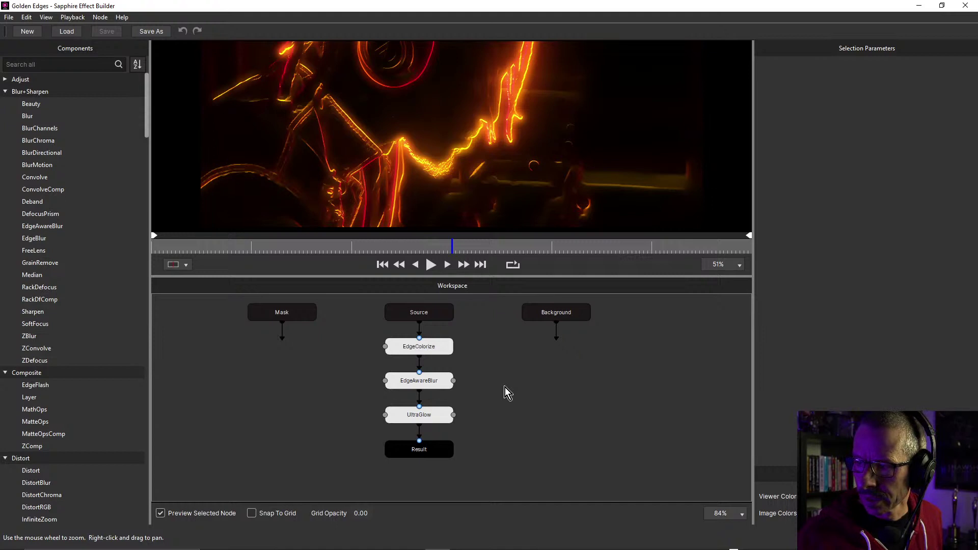
left_click_drag(485, 356, 464, 382)
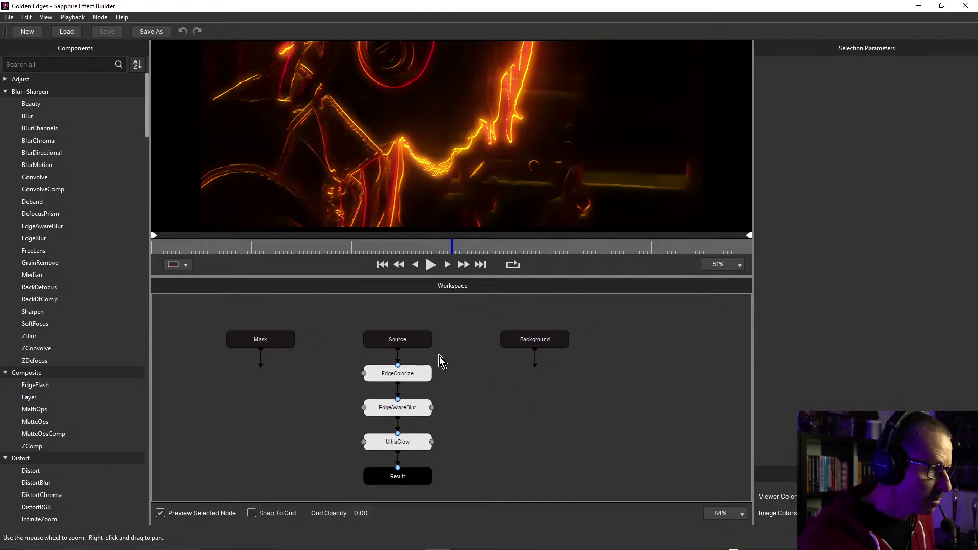
left_click(39, 66)
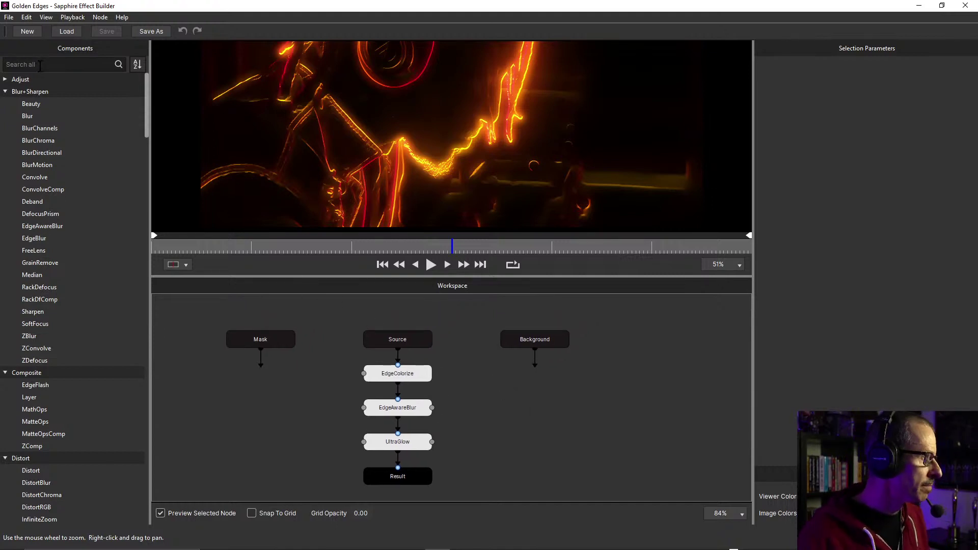
type("distor")
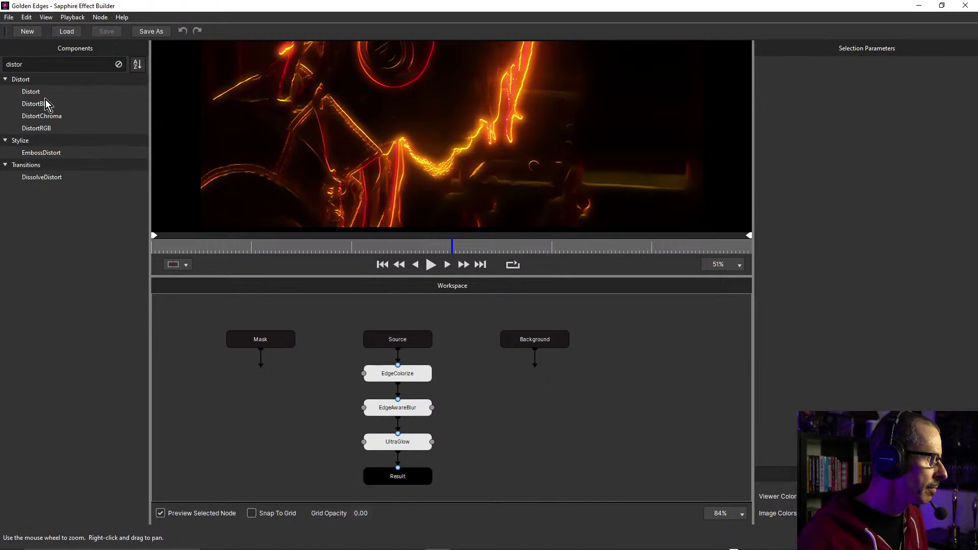
left_click(31, 93)
left_click_drag(31, 92, 490, 414)
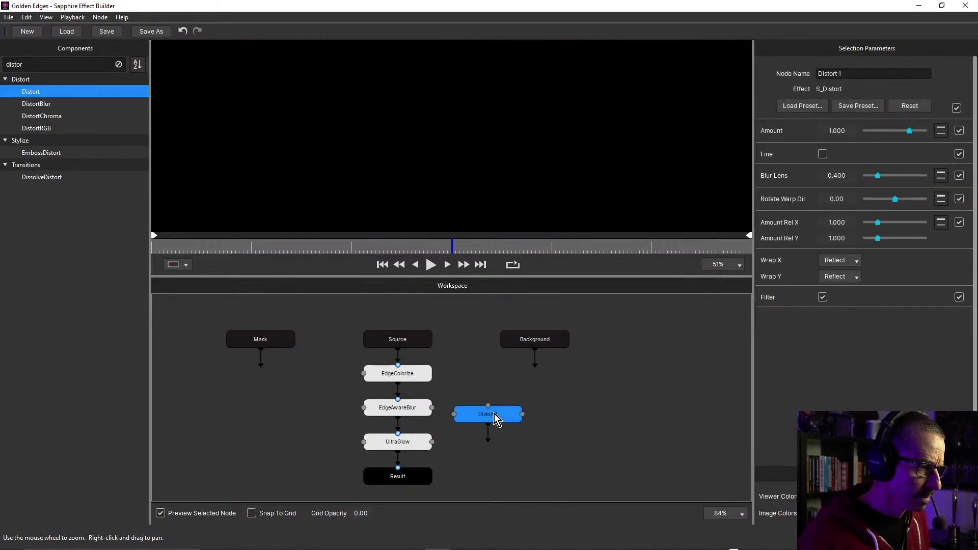
left_click_drag(398, 348, 491, 408)
left_click(500, 412)
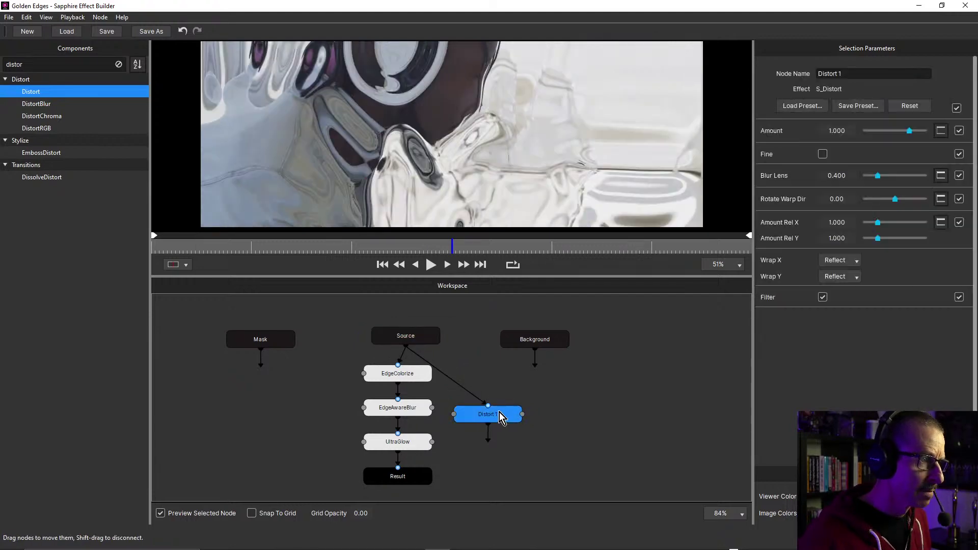
Make room below UltraGlow and insert a Layer node between UltraGlow and Result
mouse_move(528, 276)
left_mouse_down()
mouse_move(548, 415)
mouse_move(543, 283)
left_mouse_up()
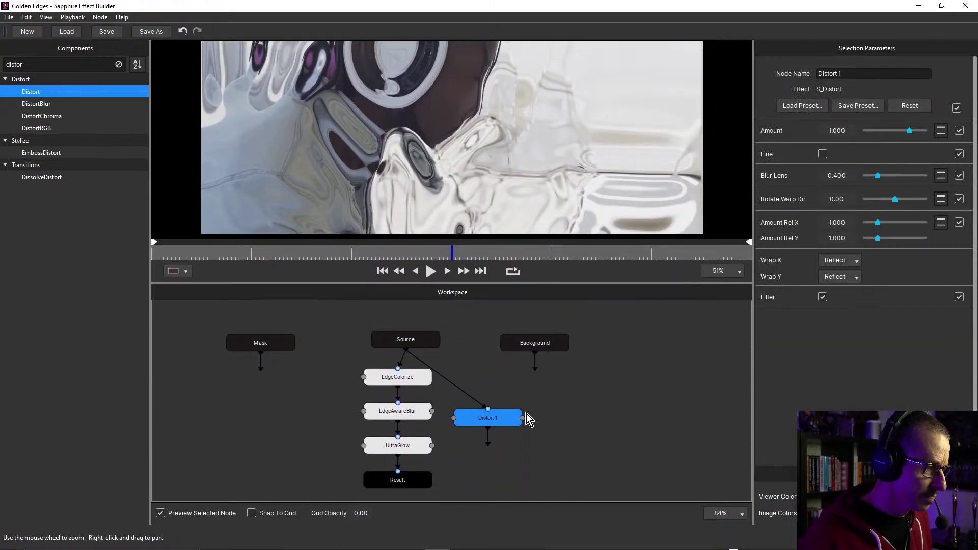
left_click_drag(506, 417, 541, 385)
left_click_drag(422, 446, 427, 469)
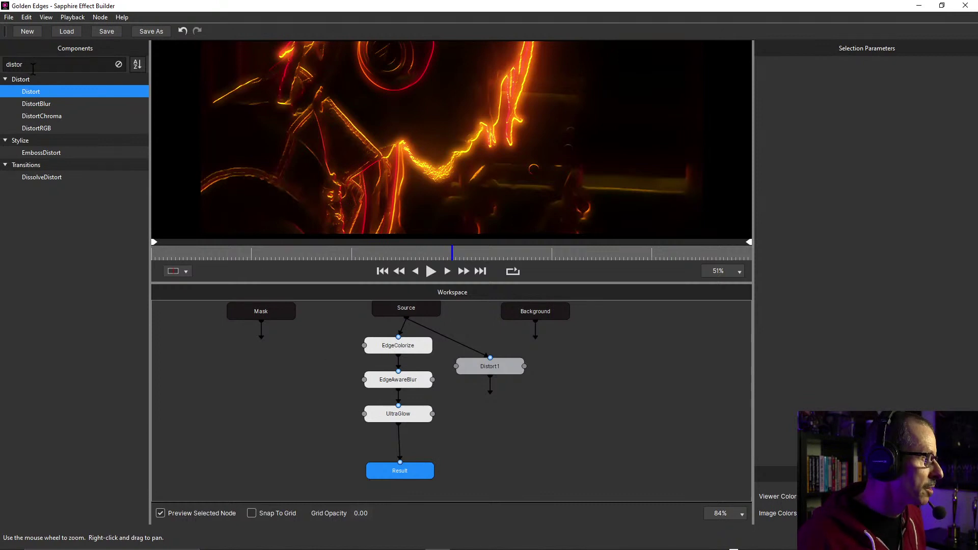
double_click(32, 63)
type("layer")
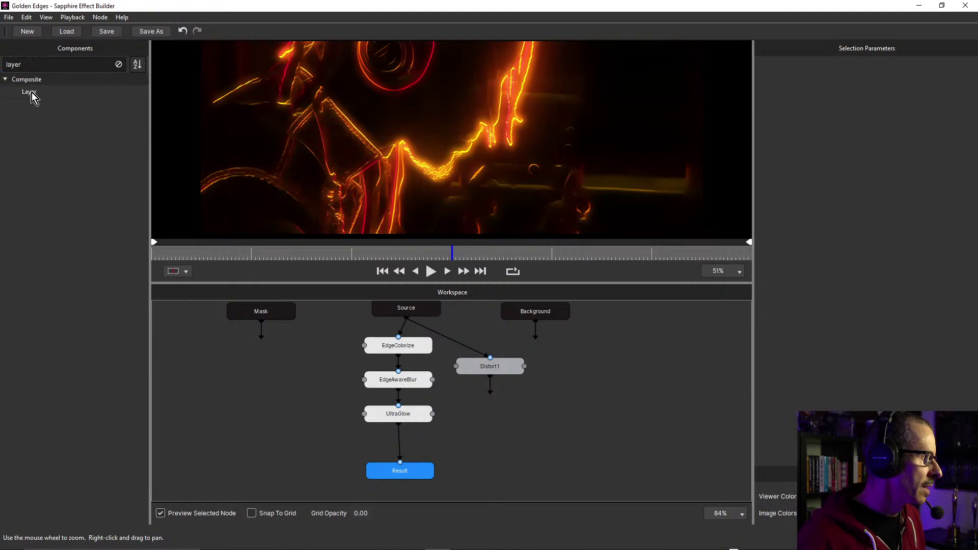
left_click_drag(32, 97, 401, 443)
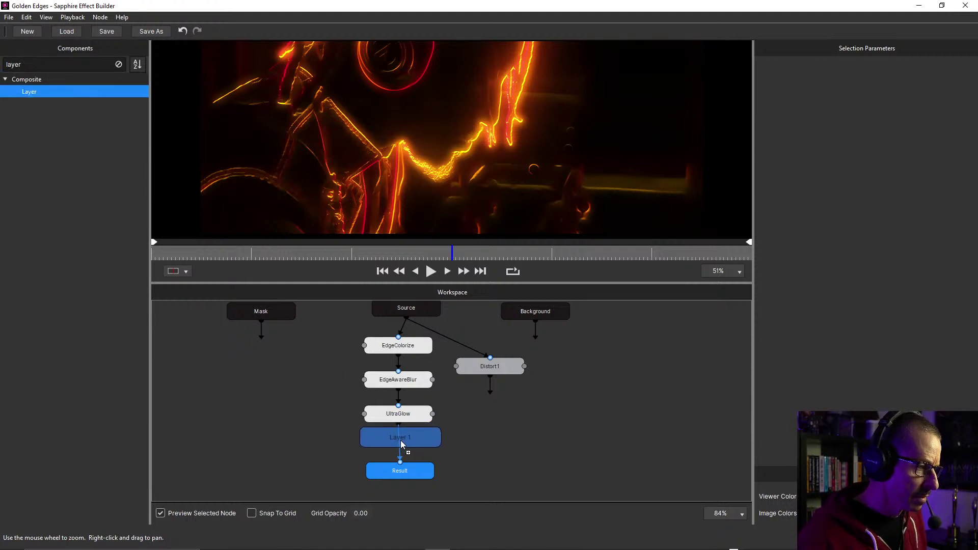
left_click_drag(275, 433, 410, 484)
left_click_drag(410, 439, 470, 457)
left_click(560, 423)
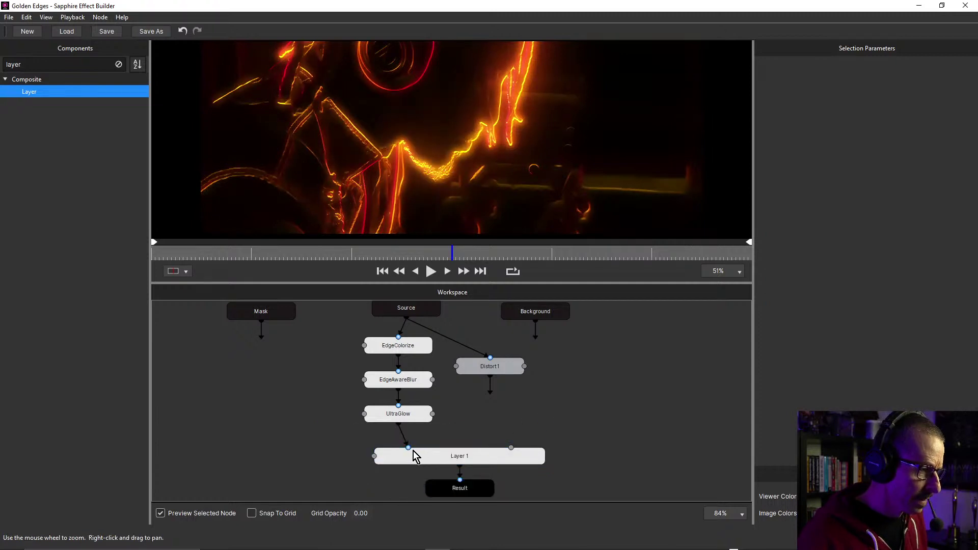
Connect Distort 1 to the second input of Layer 1 and set the layer's blend mode to Screen
left_click(404, 350)
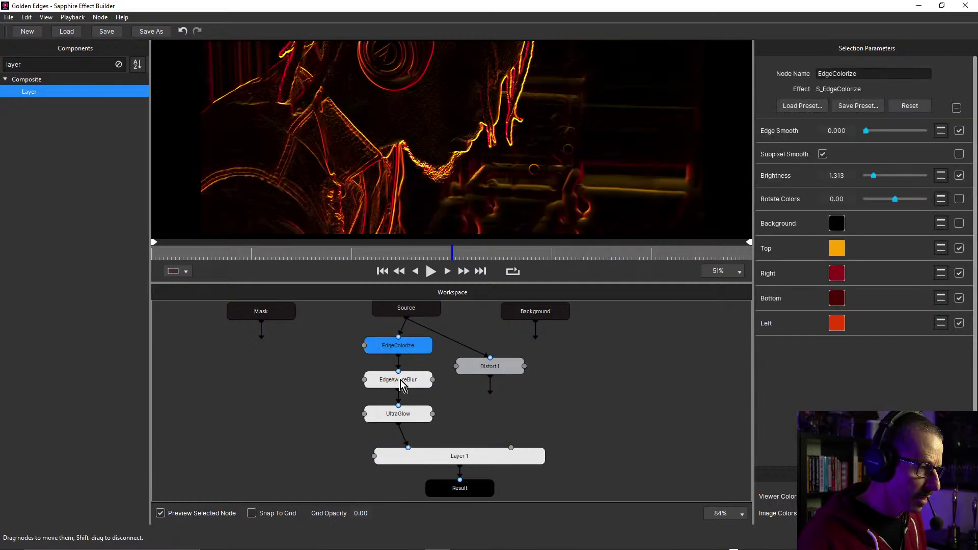
left_click(403, 382)
left_click(407, 416)
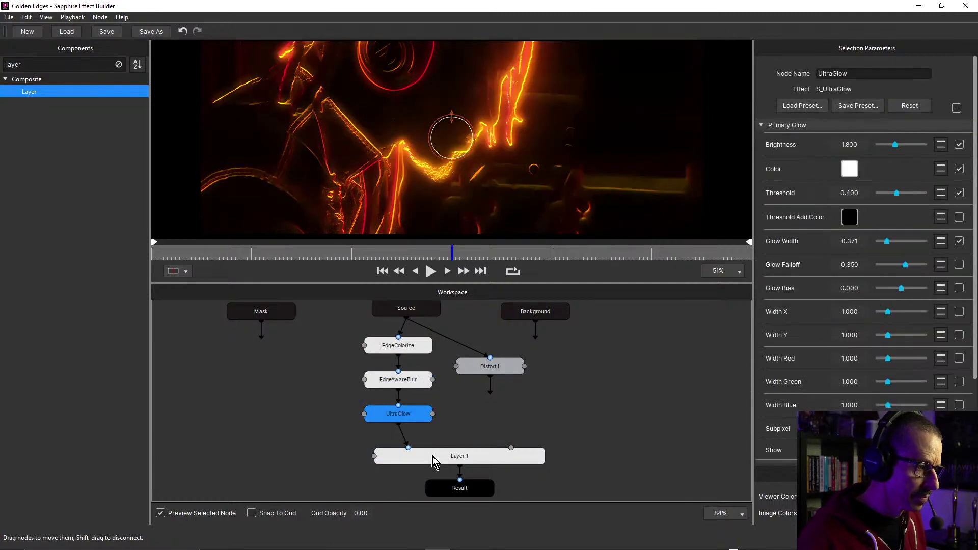
left_click(436, 457)
left_click_drag(488, 391, 511, 447)
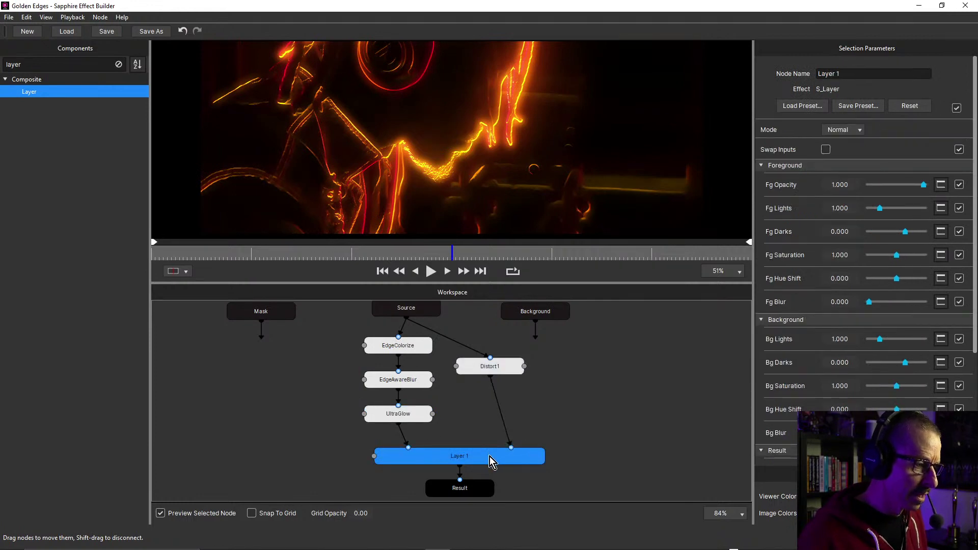
left_click(839, 130)
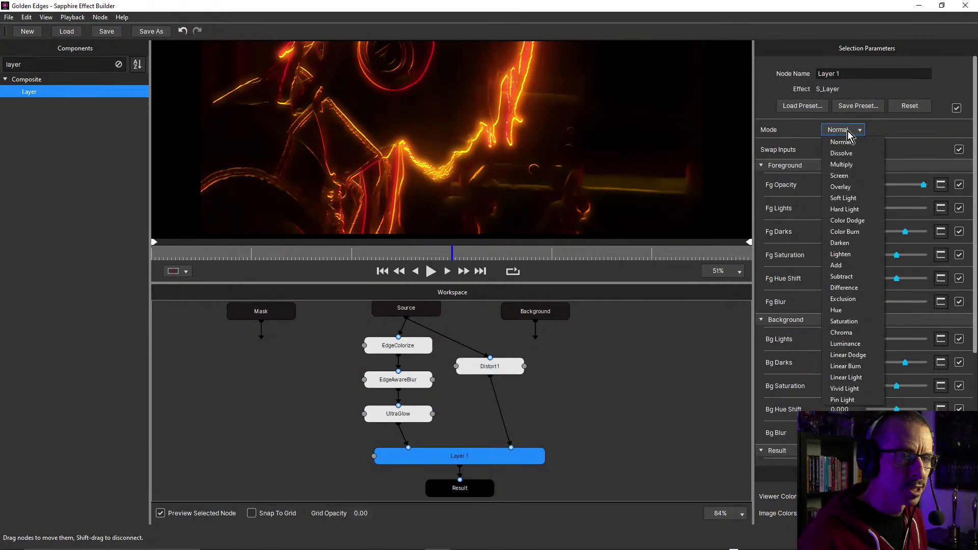
left_click(855, 176)
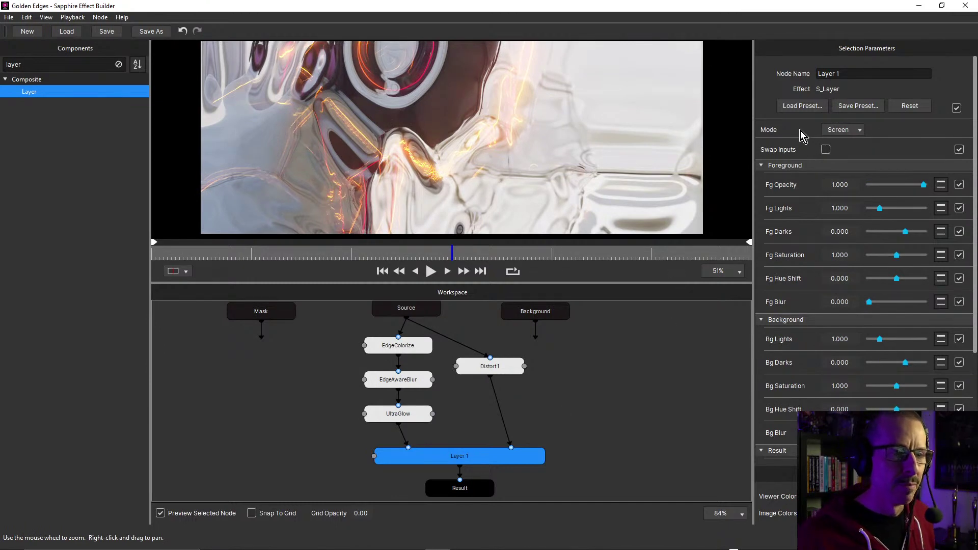
left_click(841, 130)
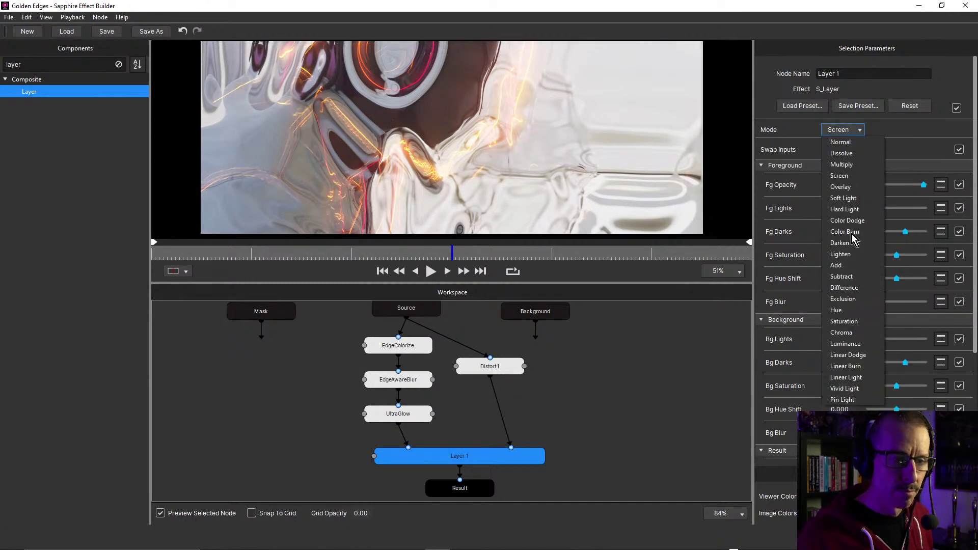
left_click(921, 125)
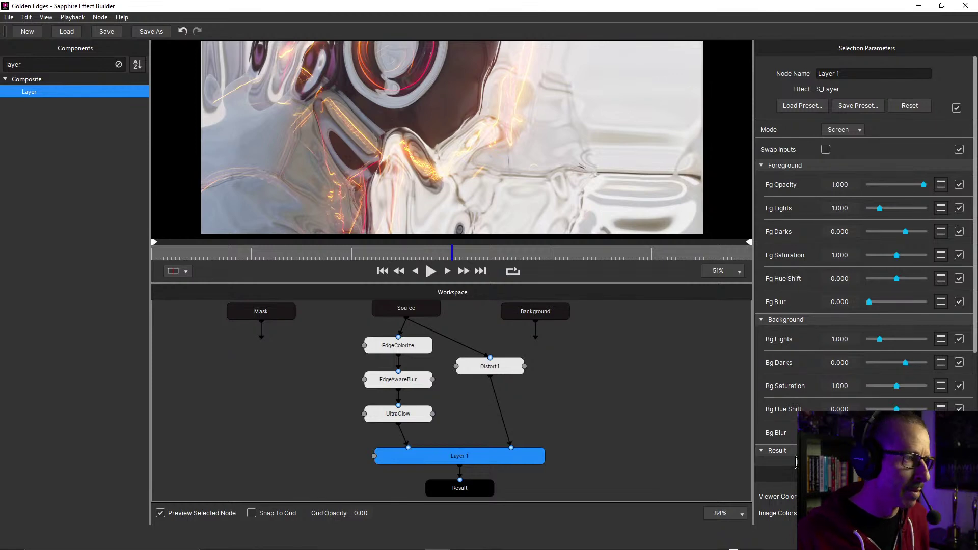
Preview the Distort 1 and Layer 1 nodes and move Layer 1 and Result further down the node graph
left_click(502, 367)
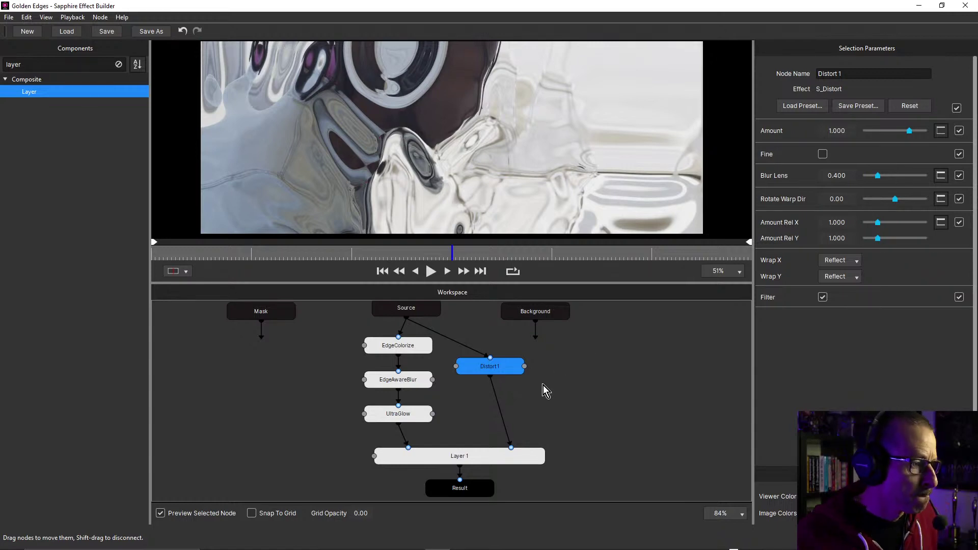
left_click(477, 457)
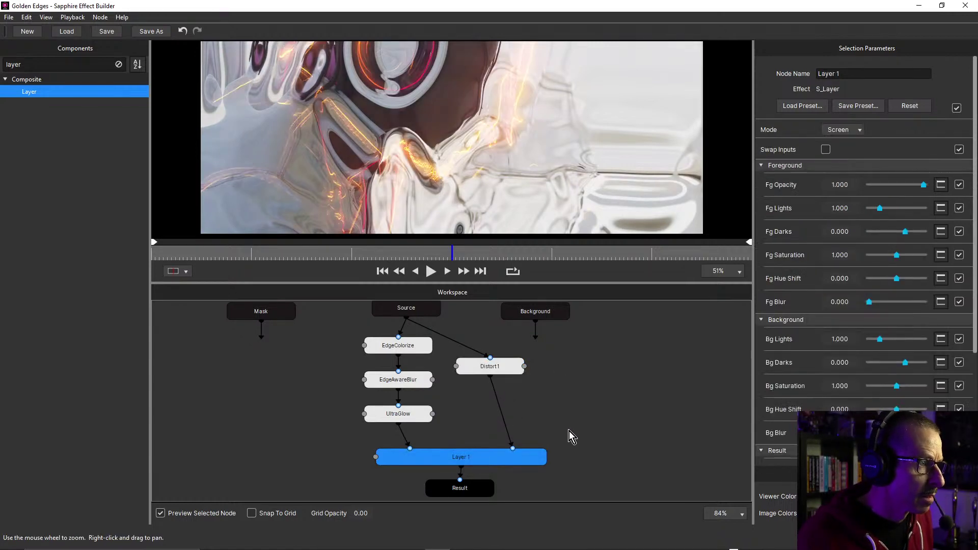
left_click_drag(569, 430, 523, 385)
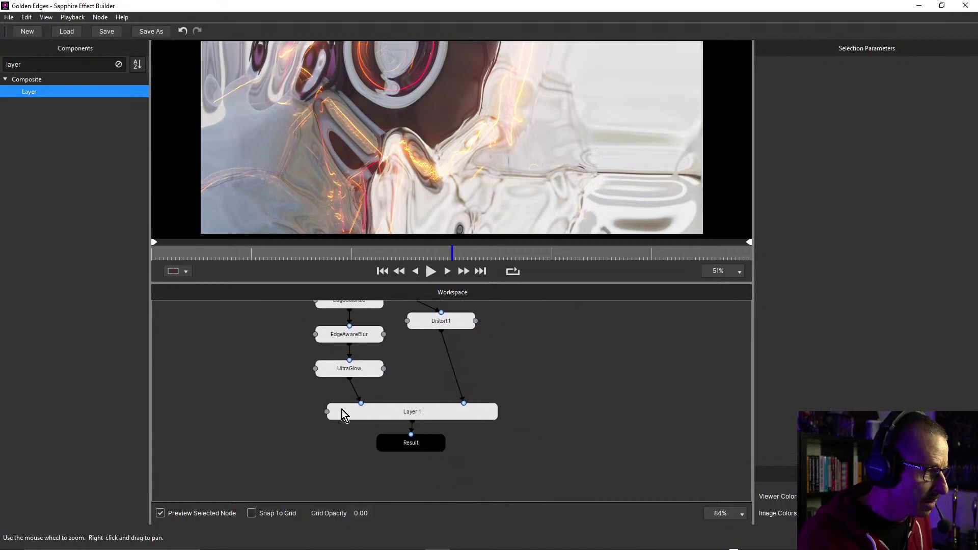
left_click_drag(256, 398, 436, 471)
left_click_drag(417, 414, 411, 441)
left_click(500, 373)
left_click(455, 332)
left_click_drag(508, 334, 519, 386)
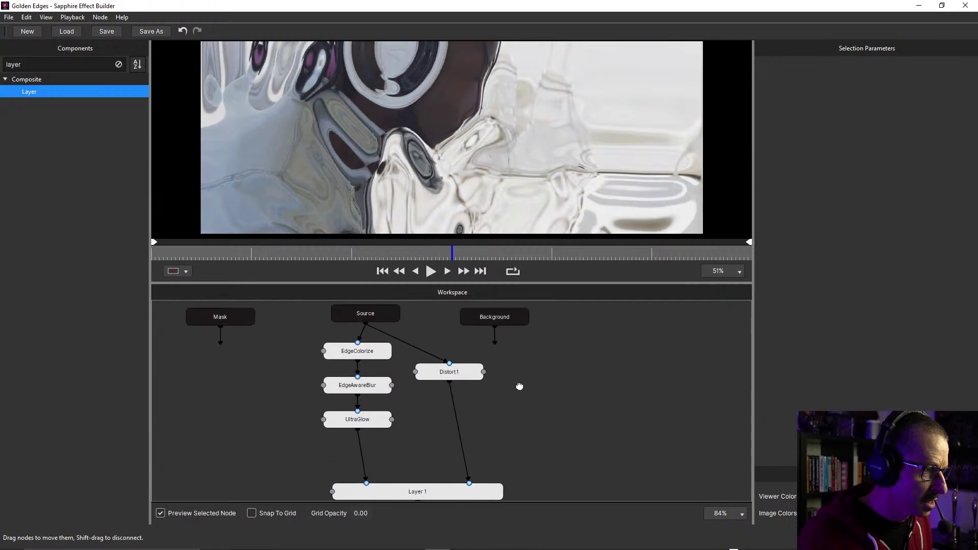
Set Distort 1's Amount to 1.443 and Blur Lens to 0, and preview the result at Layer 1
left_click(463, 375)
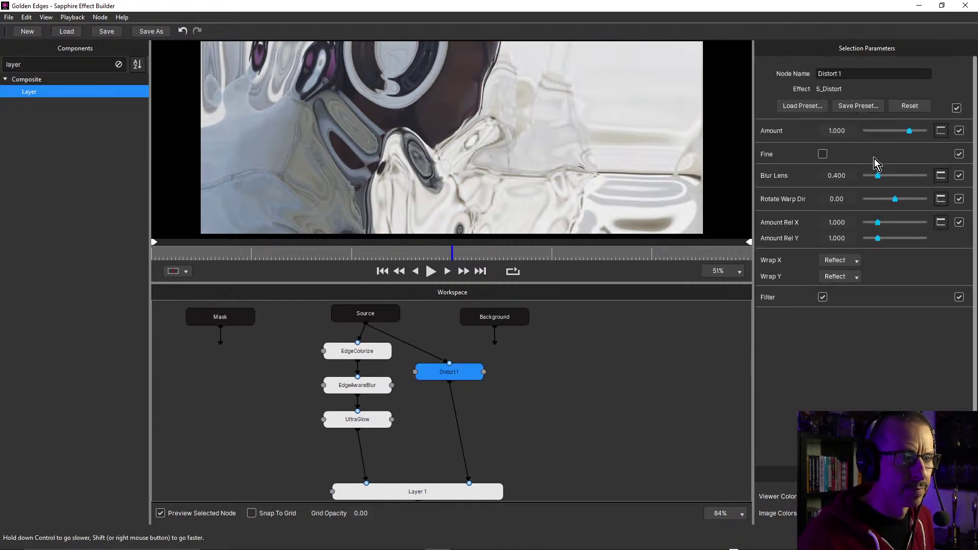
mouse_move(909, 133)
left_mouse_down()
mouse_move(901, 131)
mouse_move(930, 135)
mouse_move(915, 133)
left_mouse_up()
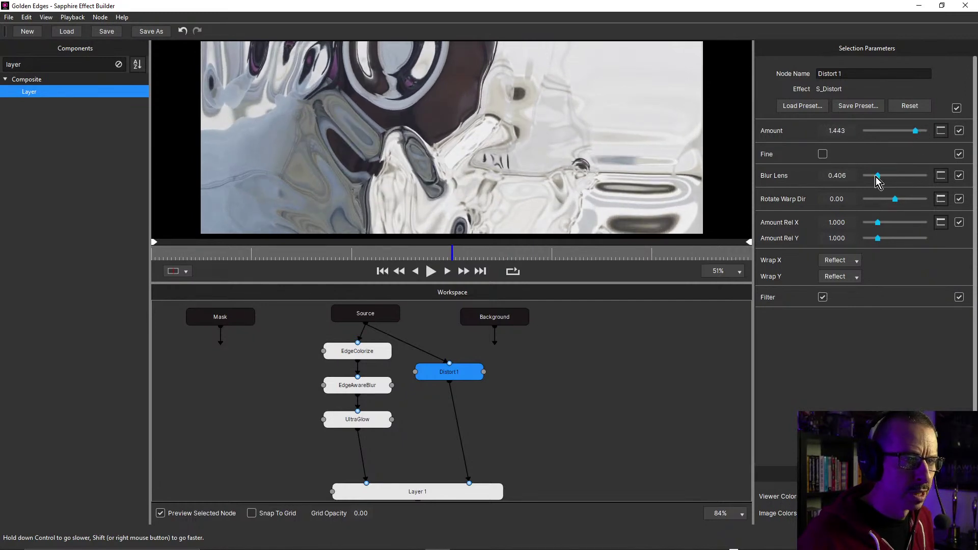
left_click_drag(876, 176, 863, 181)
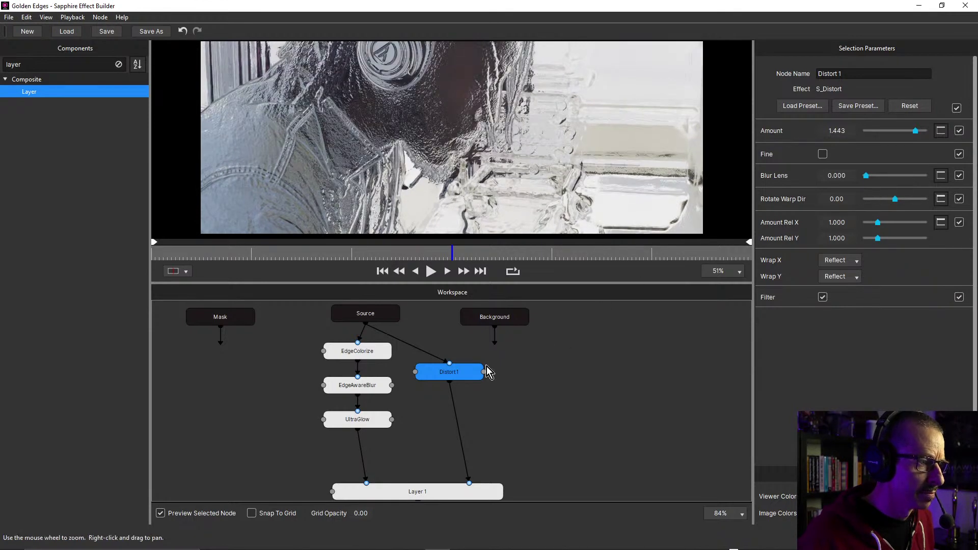
left_click(424, 491)
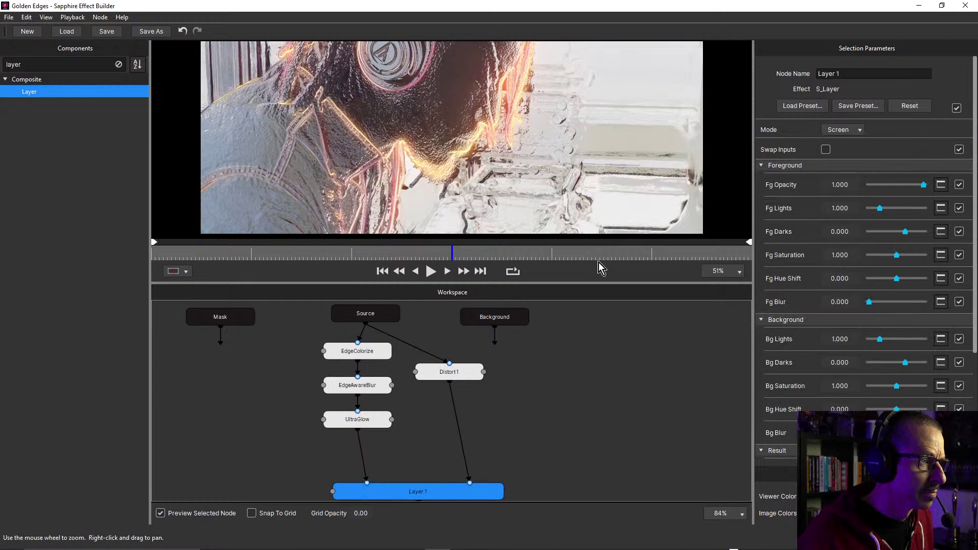
Rewire Distort 1 to take its input from EdgeColorize instead of Source, and compare the Distort 1 and Layer 1 previews
left_click_drag(532, 284, 535, 221)
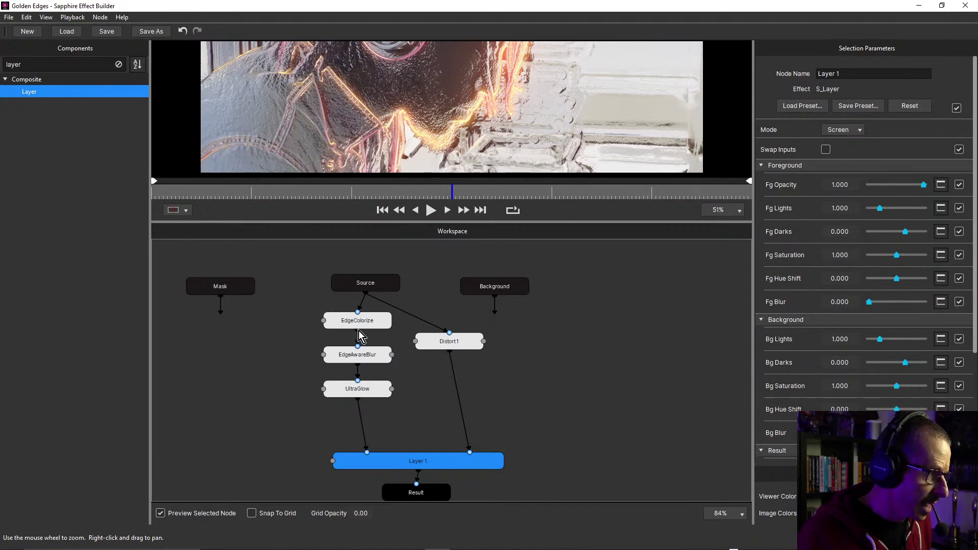
left_click_drag(358, 331, 450, 336)
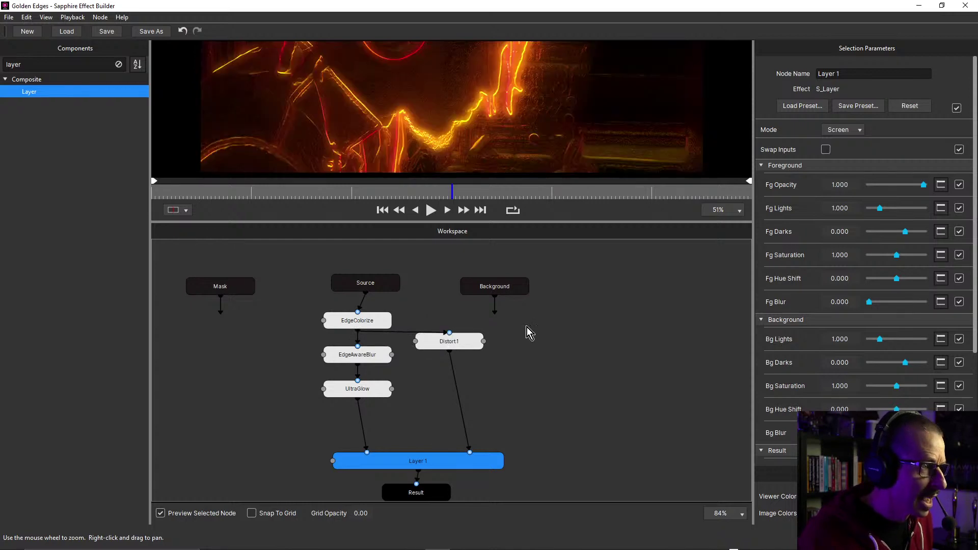
left_click_drag(508, 222, 545, 429)
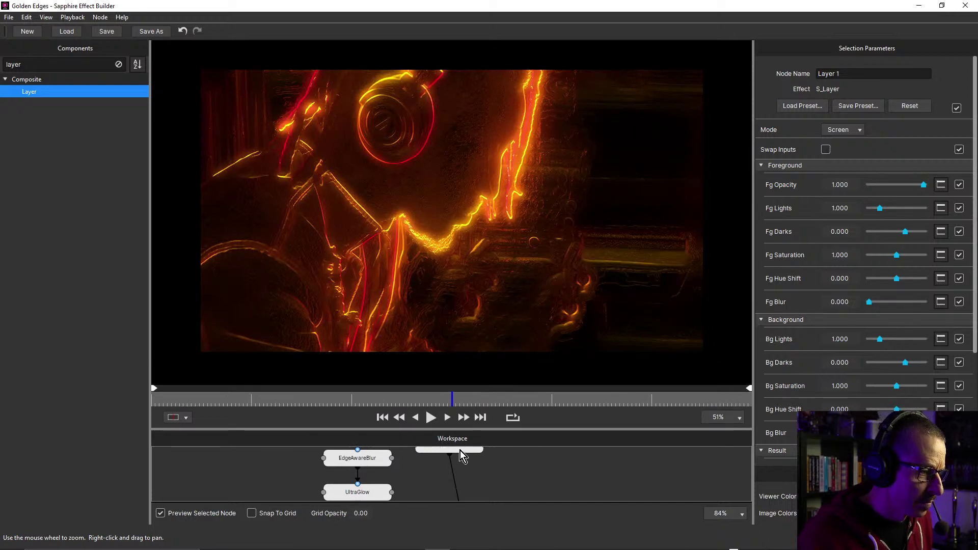
left_click_drag(460, 451, 470, 473)
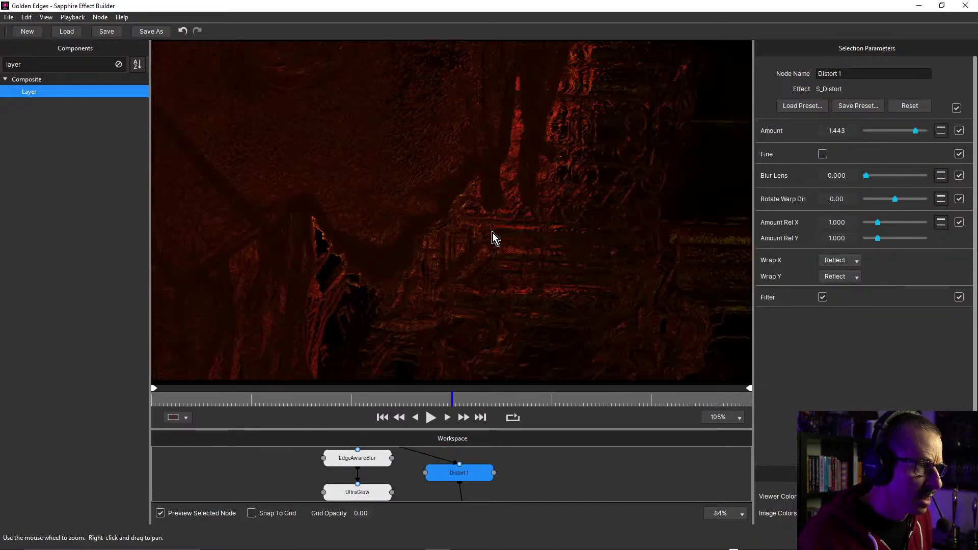
left_click(513, 469)
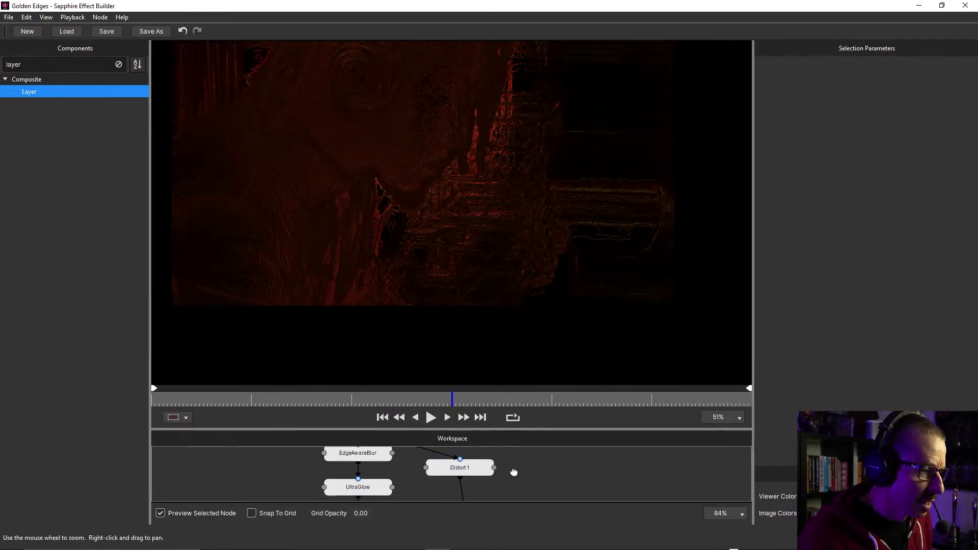
left_click_drag(514, 470, 519, 382)
left_click(460, 462)
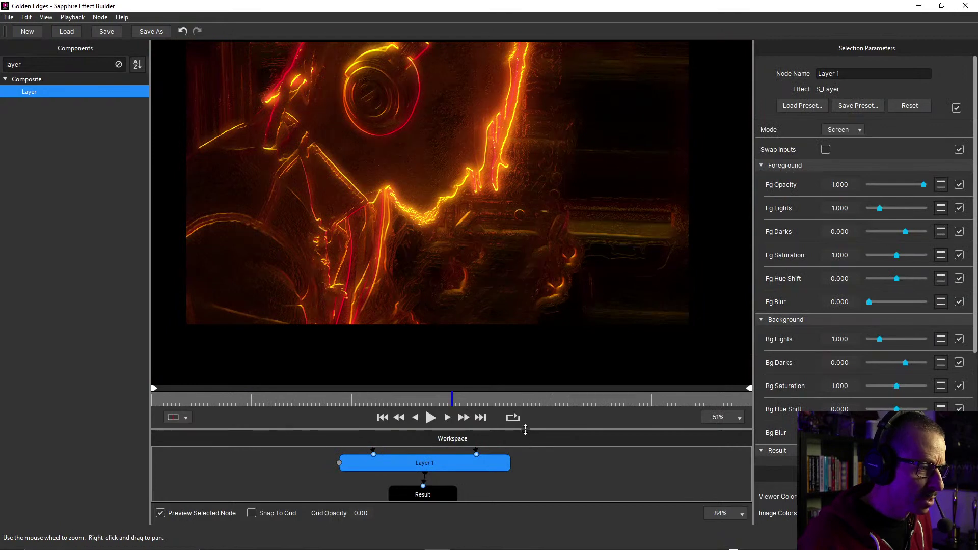
Enlarge the node workspace and move Layer 1 and Result up closer to the UltraGlow and Distort 1 nodes
left_click_drag(525, 430, 531, 232)
left_click_drag(545, 305, 554, 356)
left_click_drag(260, 415, 520, 464)
left_click_drag(468, 424, 459, 387)
left_click(585, 375)
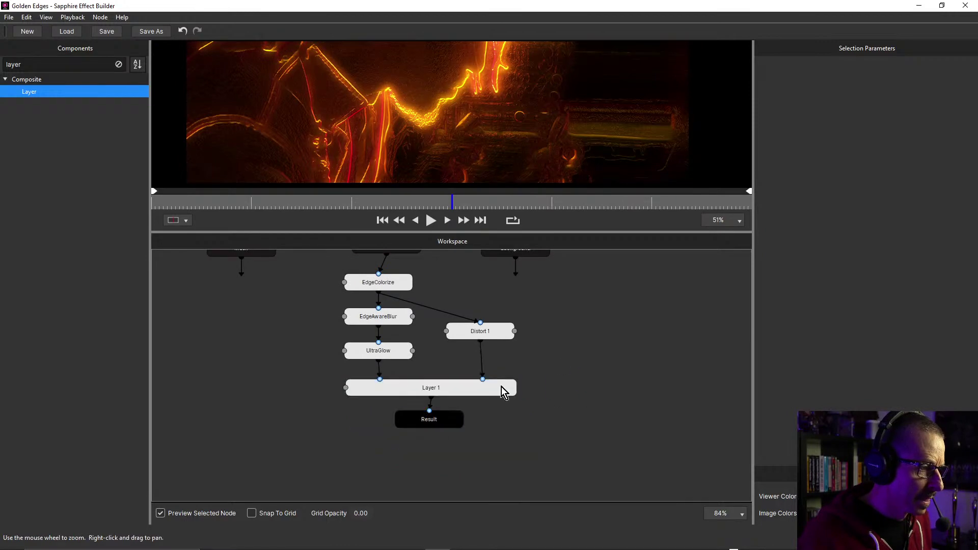
Duplicate Layer 1, place the copy between it and Result, and feed Layer 1's output into the copy's first input
right_click(449, 391)
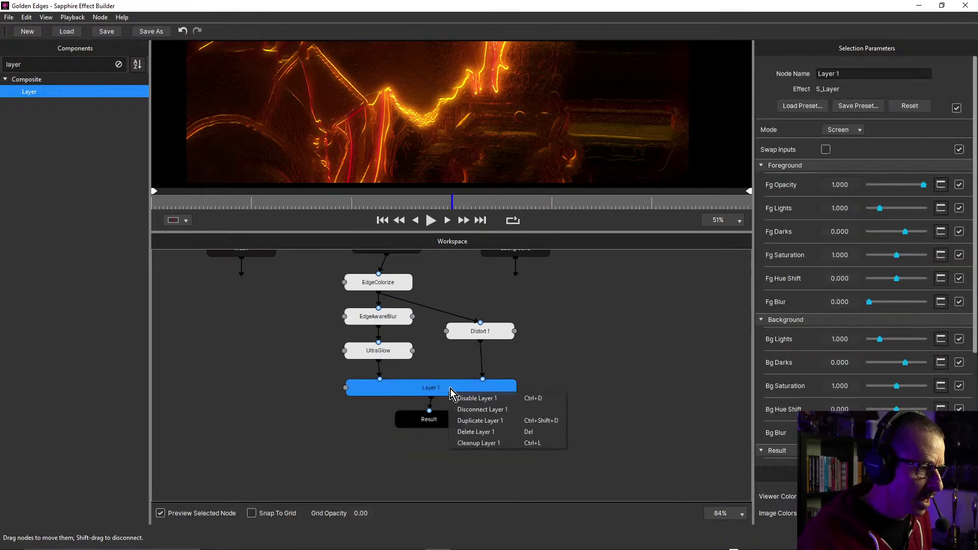
left_click(475, 420)
key("ctrl+d")
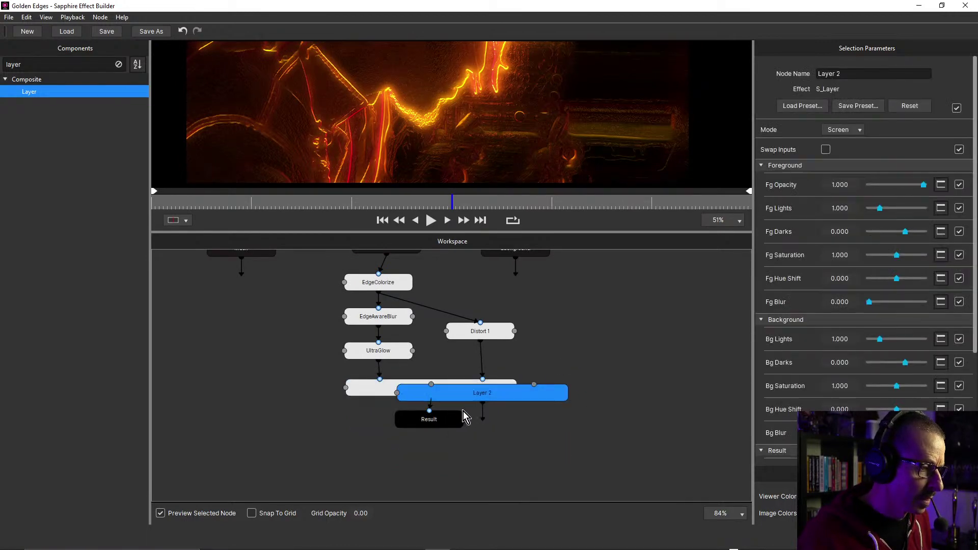
left_click_drag(454, 392, 545, 430)
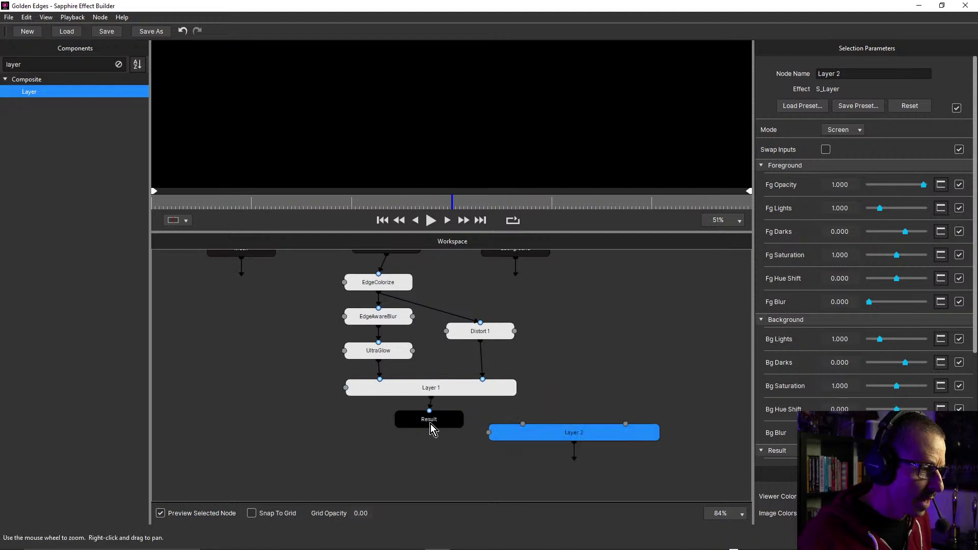
left_click_drag(430, 424, 482, 430)
Connect Source to Layer 2's second input and route Layer 2's output into the Result node
left_click_drag(570, 350, 554, 380)
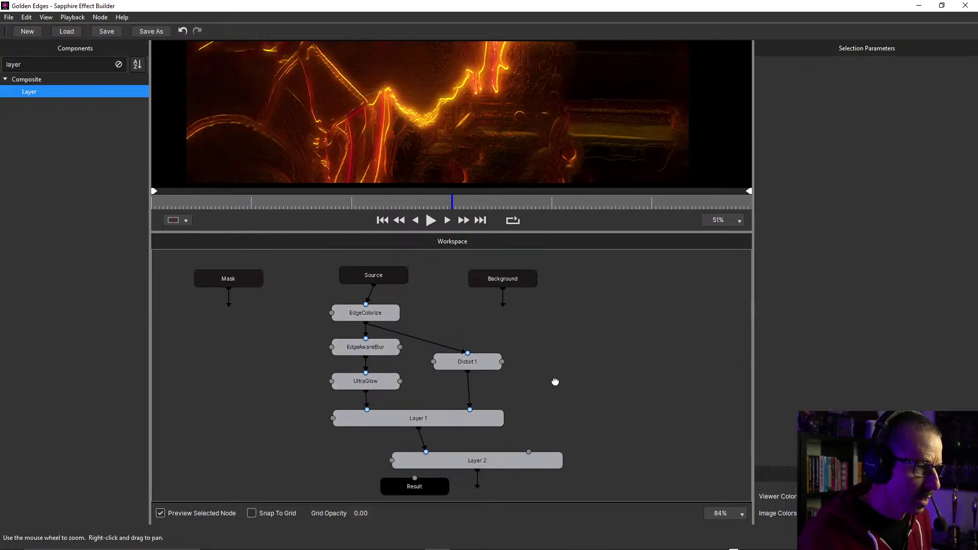
left_click_drag(374, 286, 528, 453)
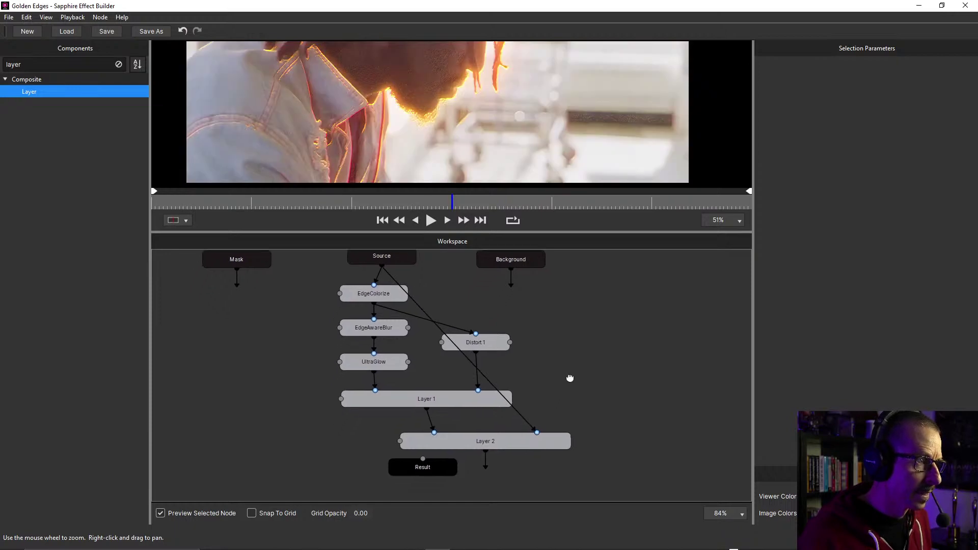
scroll(509, 148, "down", 1)
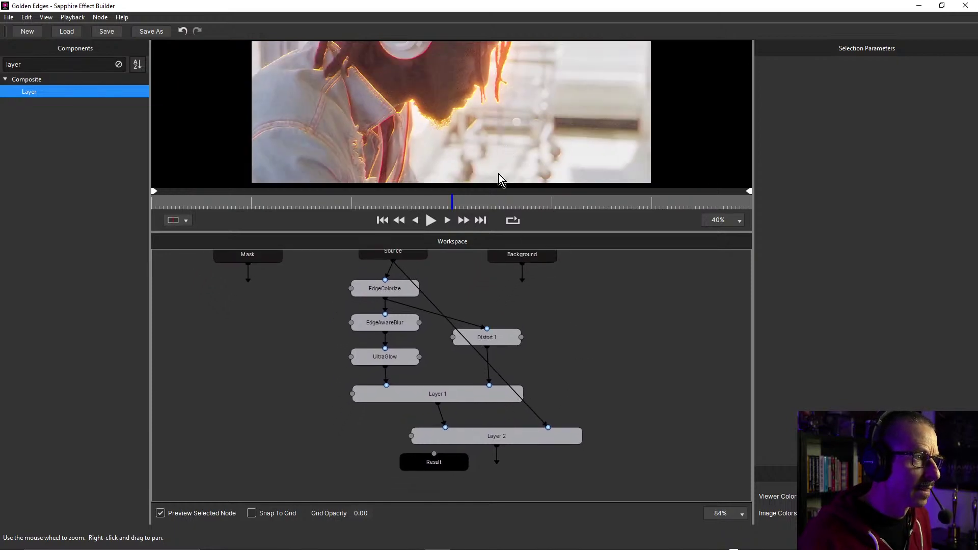
mouse_move(492, 231)
left_mouse_down()
mouse_move(492, 344)
mouse_move(492, 244)
left_mouse_up()
left_click_drag(434, 469, 461, 477)
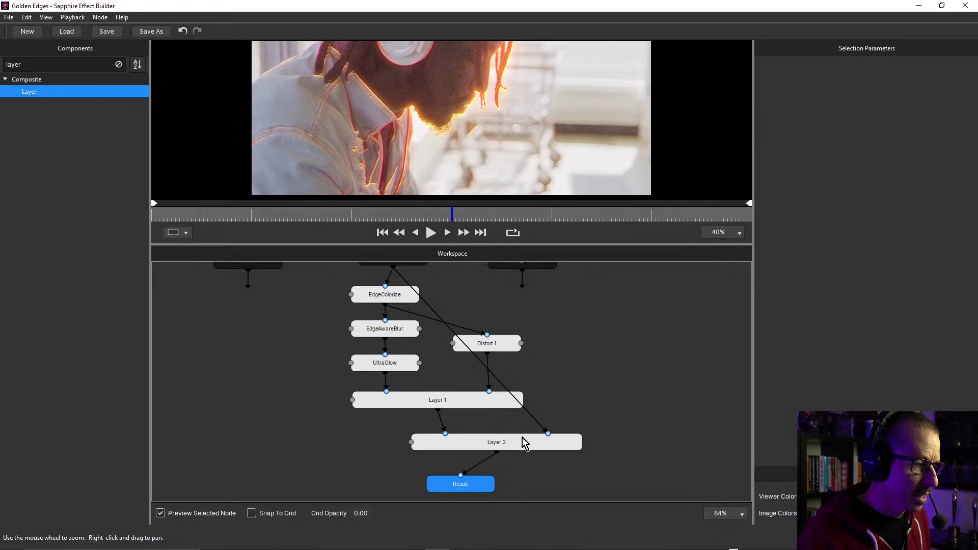
Set Layer 2's blend mode to Overlay and check the whole frame in an enlarged viewer
left_click_drag(596, 353, 537, 442)
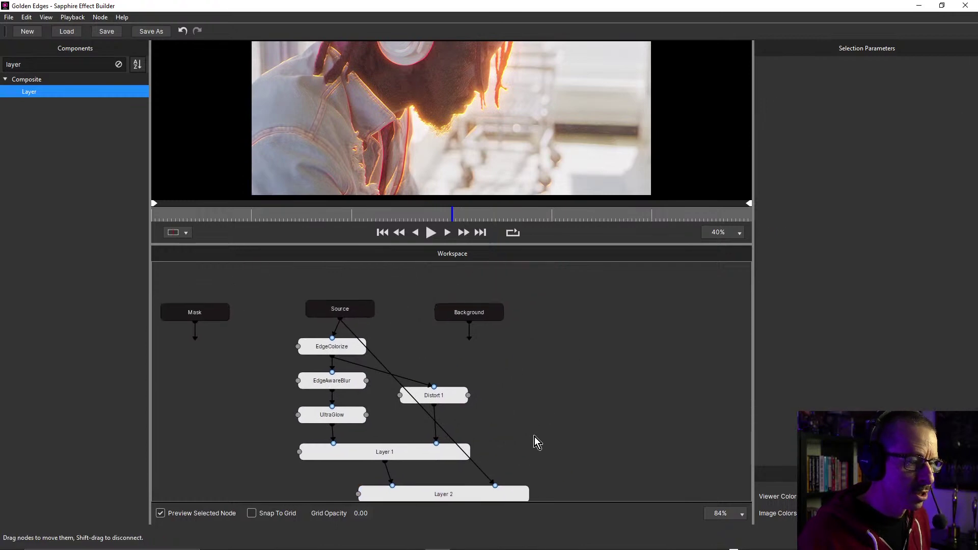
left_click(474, 490)
left_click(847, 133)
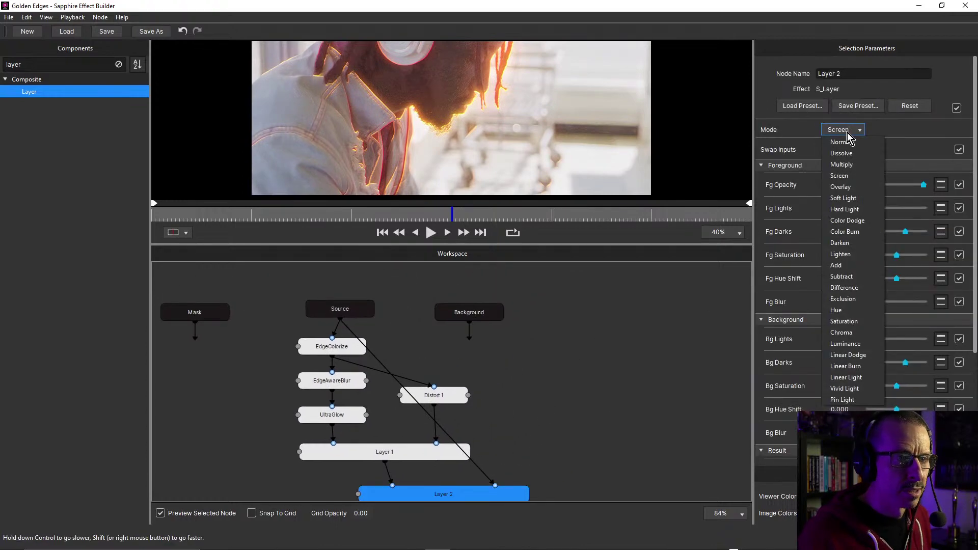
left_click(850, 187)
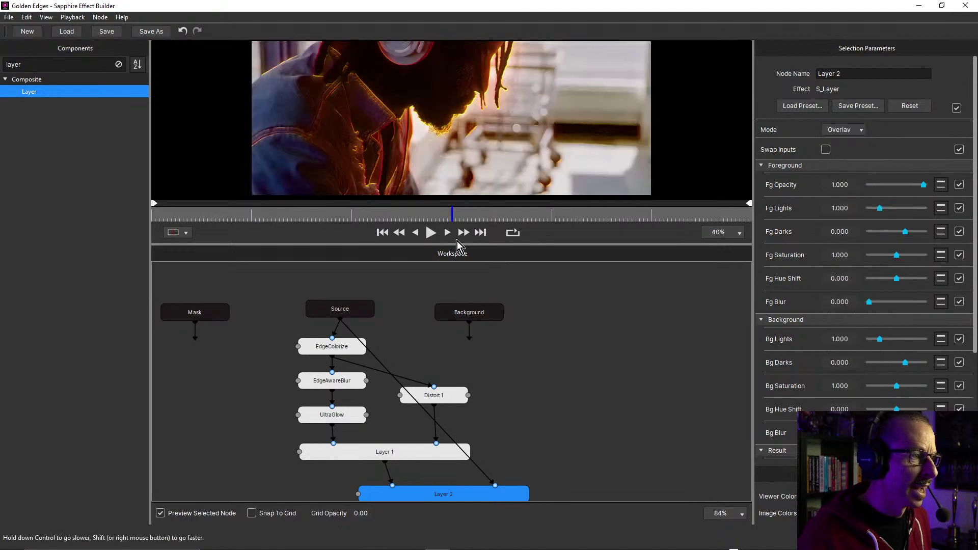
left_click_drag(469, 250, 469, 457)
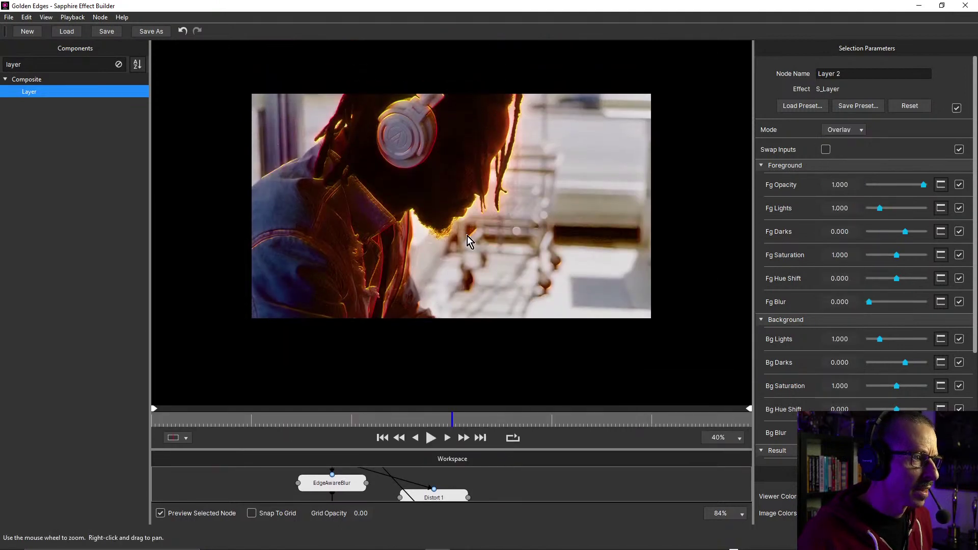
scroll(445, 161, "up", 1)
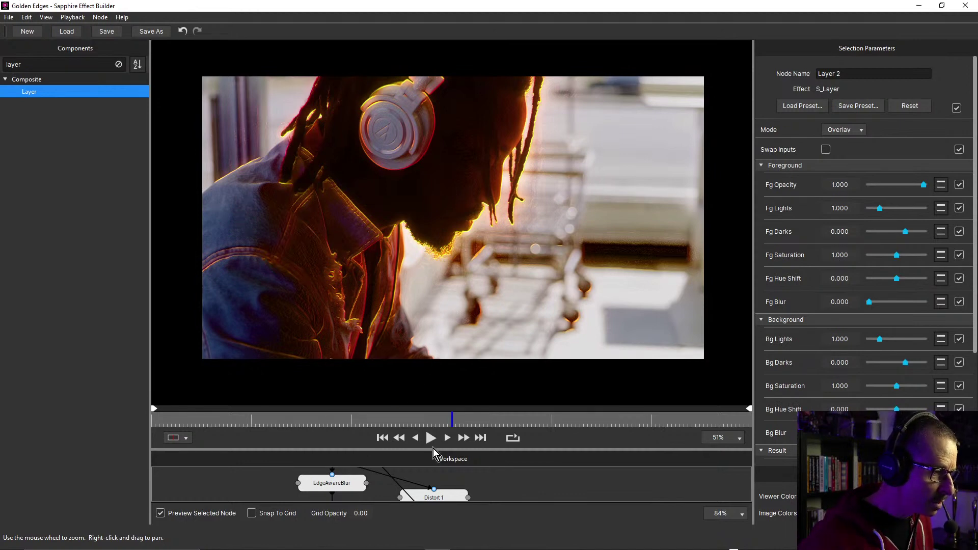
Preview the Source, Distort 1, Layer 1 and Layer 2 nodes to compare each stage of the effect
left_click_drag(434, 449, 475, 344)
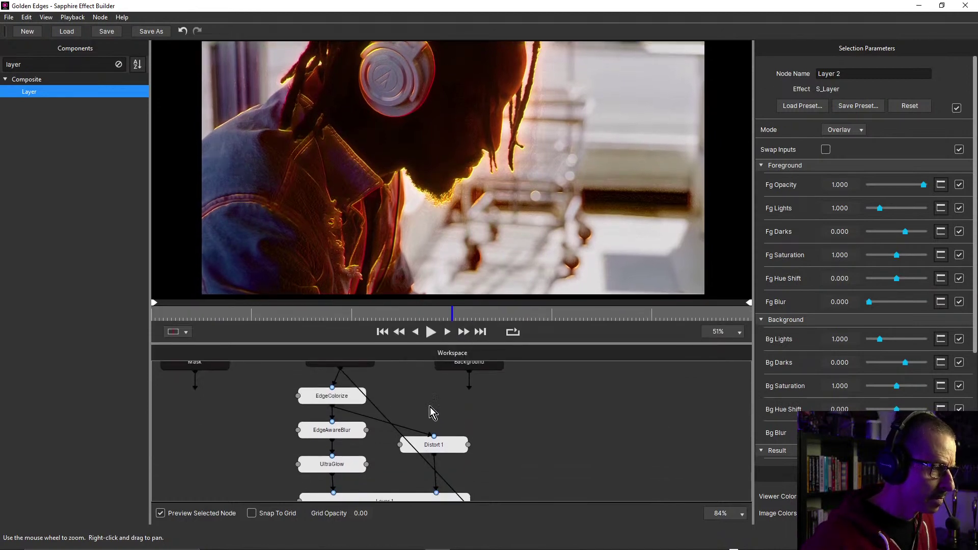
left_click(449, 408)
scroll(469, 399, "down", 3)
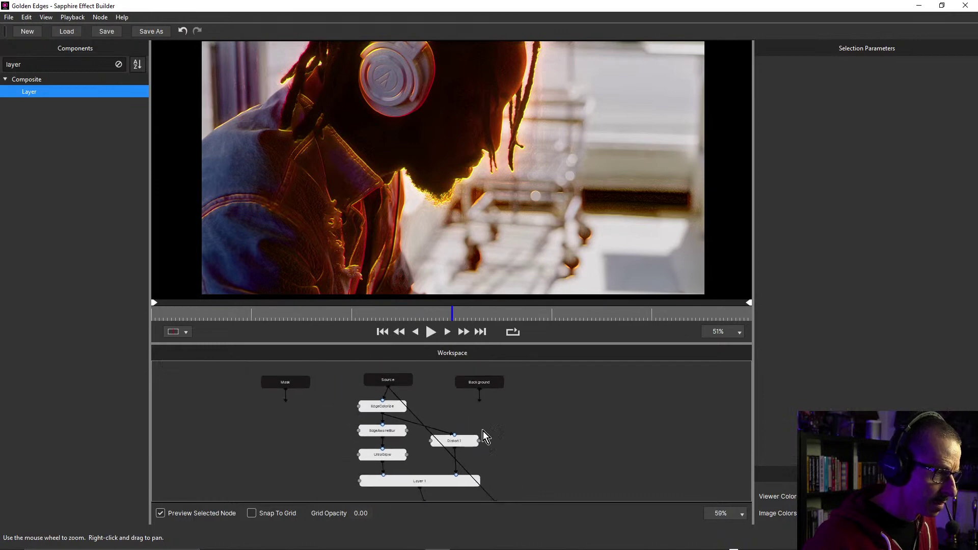
left_click_drag(475, 441, 488, 437)
left_click(403, 382)
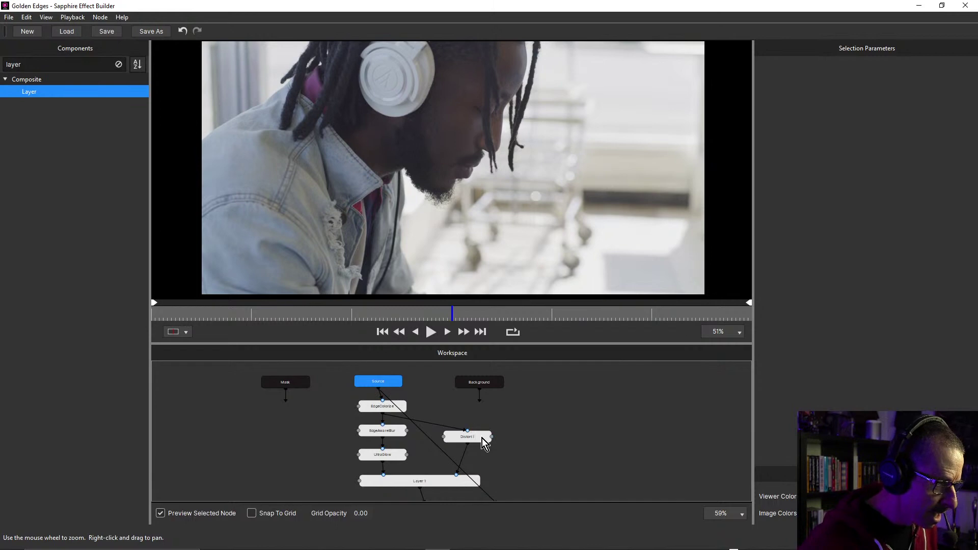
left_click_drag(482, 438, 507, 399)
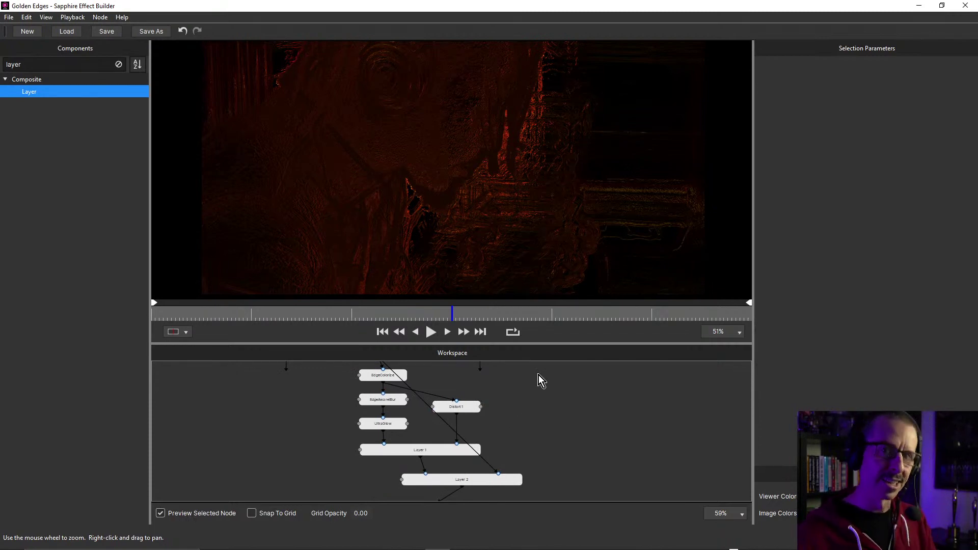
left_click_drag(533, 395, 525, 396)
left_click(439, 451)
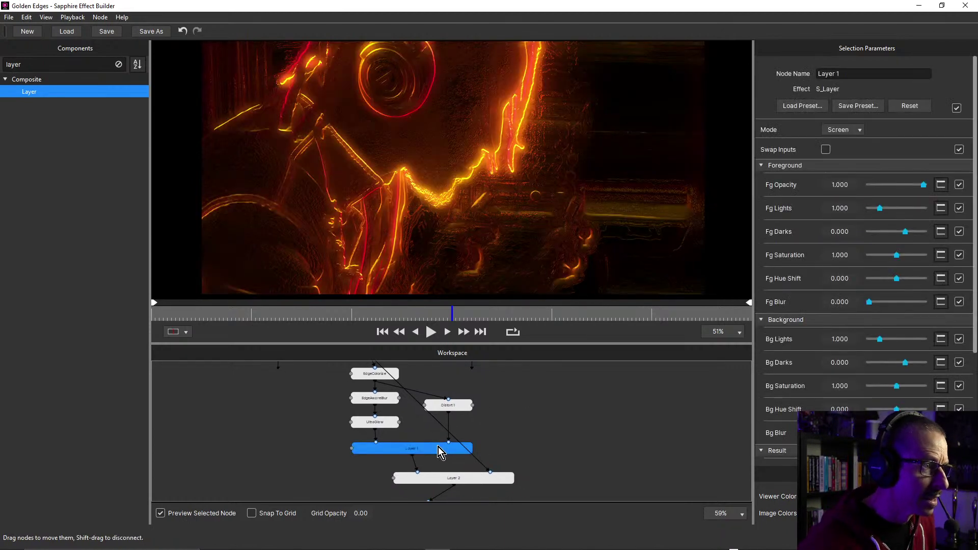
left_click(452, 479)
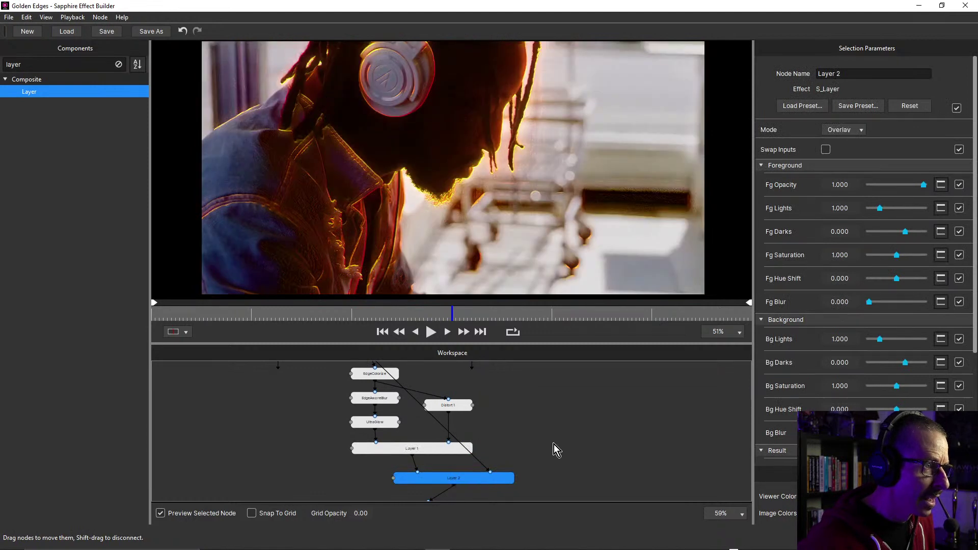
Enlarge the node workspace and move Result further below Layer 2 to leave space between them
left_click_drag(508, 345, 521, 287)
left_click(527, 396)
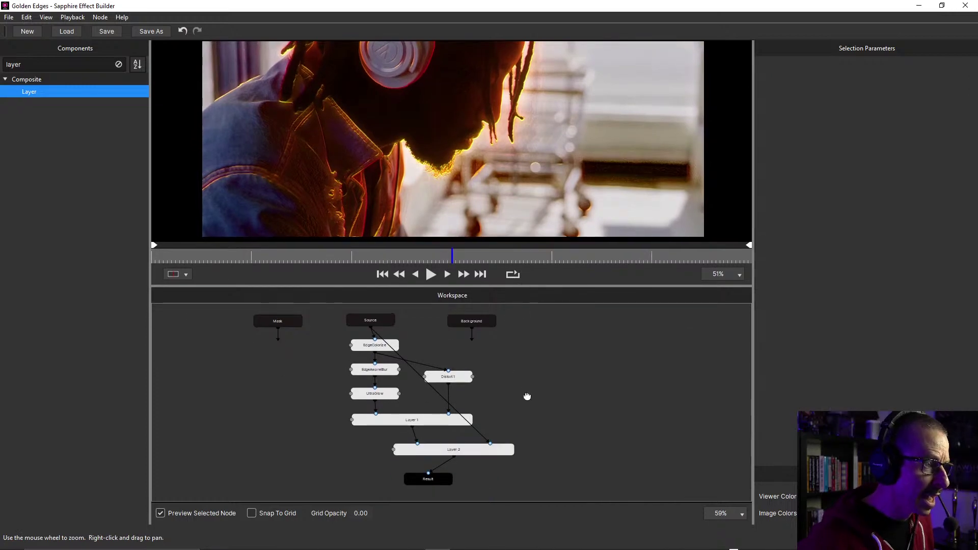
scroll(527, 396, "down", 2)
left_click_drag(444, 446, 477, 457)
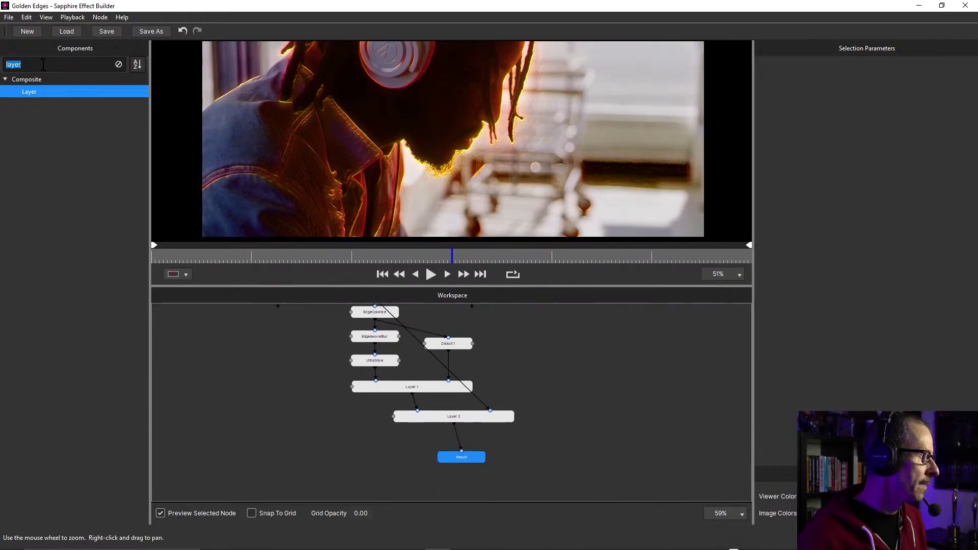
Search the components for gamma and insert a Gamma node on the connection between Distort 1 and Layer 1
type("gr")
key("BackSpace")
type("amma")
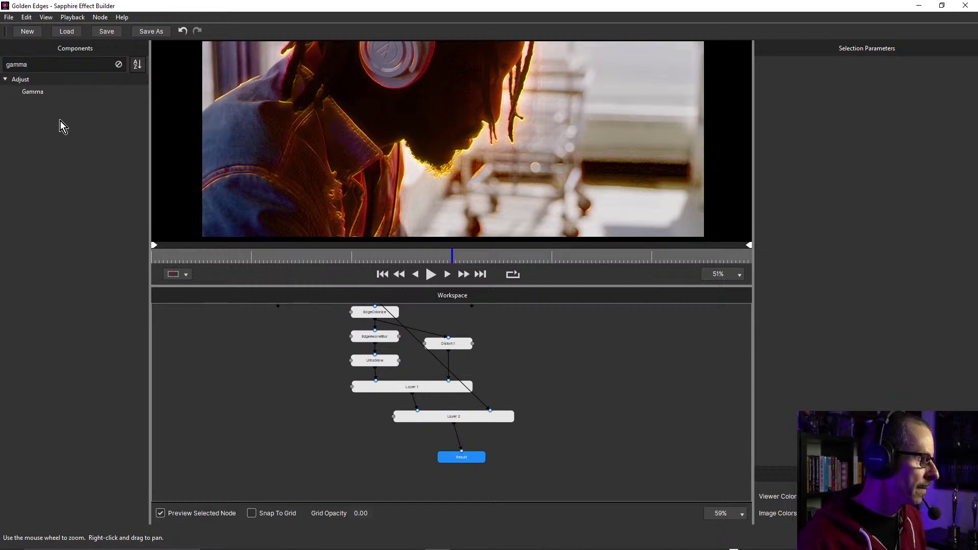
left_click_drag(33, 92, 631, 403)
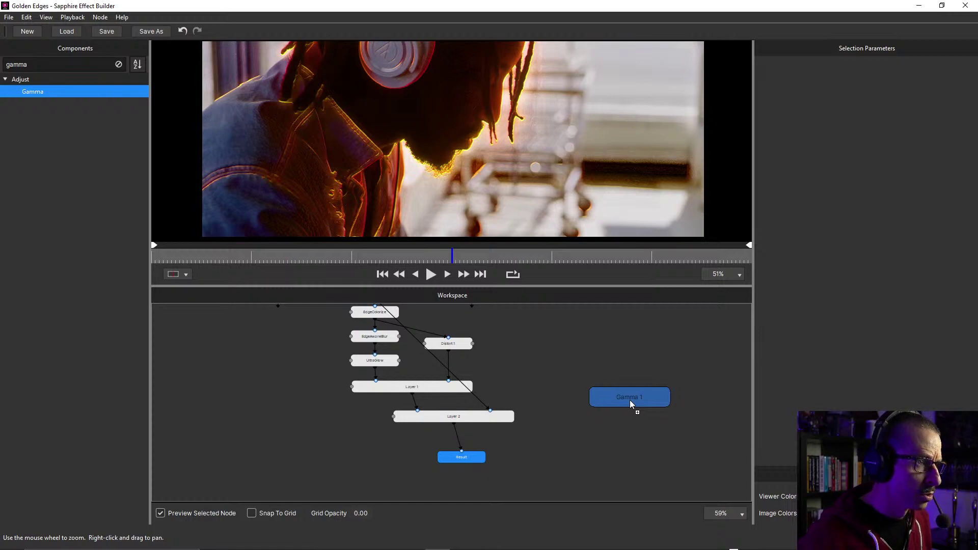
left_click_drag(631, 403, 452, 366)
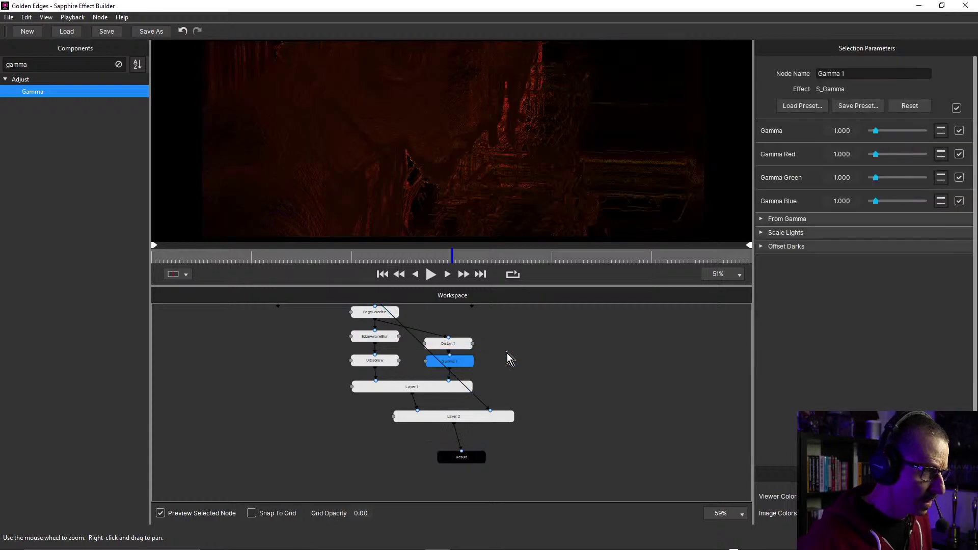
Turn off Preview Selected Node and set Gamma 1's Gamma to 1.514 while viewing the final result
left_click(525, 351)
left_click_drag(525, 350, 485, 410)
left_click(446, 423)
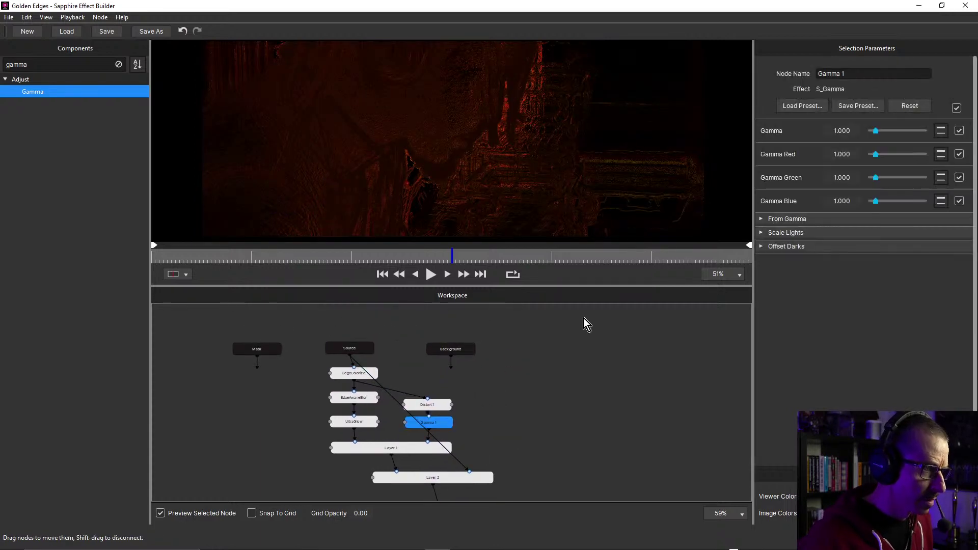
left_click_drag(874, 132, 880, 133)
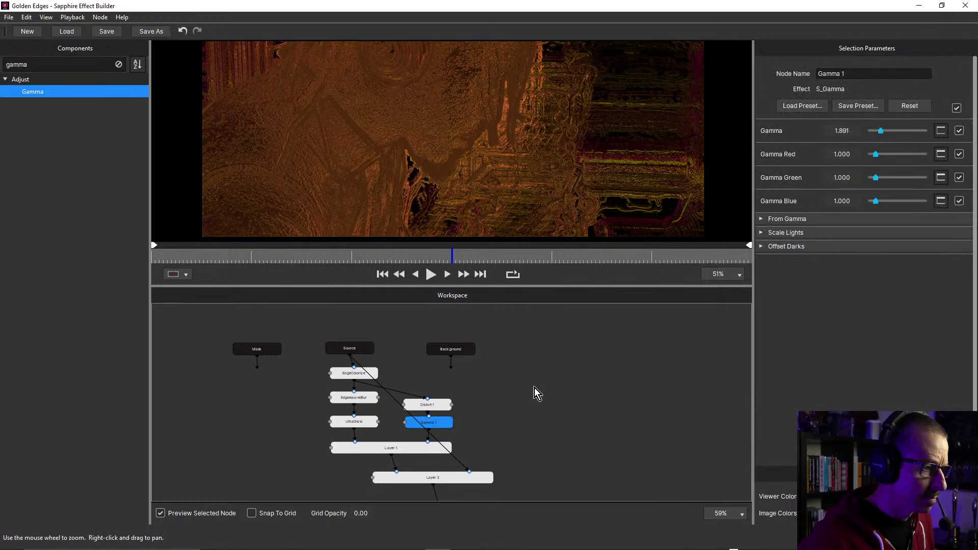
left_click(161, 514)
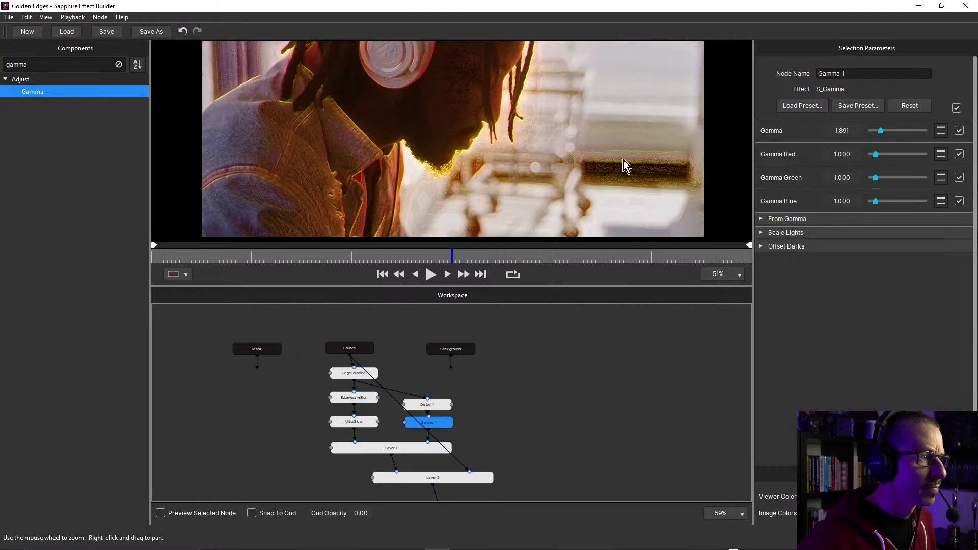
left_click_drag(549, 286, 553, 329)
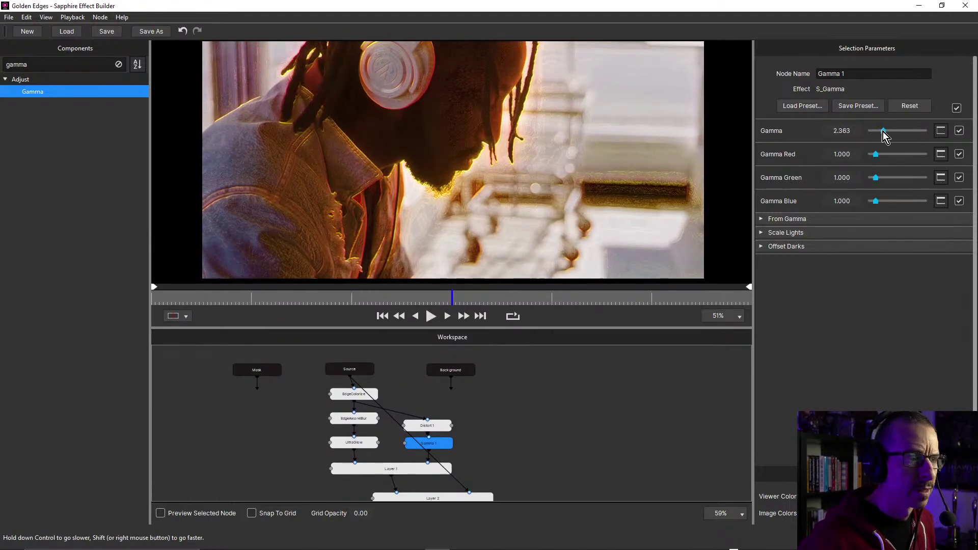
mouse_move(881, 133)
left_mouse_down()
mouse_move(893, 133)
mouse_move(873, 143)
mouse_move(879, 137)
left_mouse_up()
Move Gamma 1 onto the connection between Layer 2 and Result and set its Gamma to 1.231
left_click_drag(508, 442, 520, 372)
left_click(453, 385)
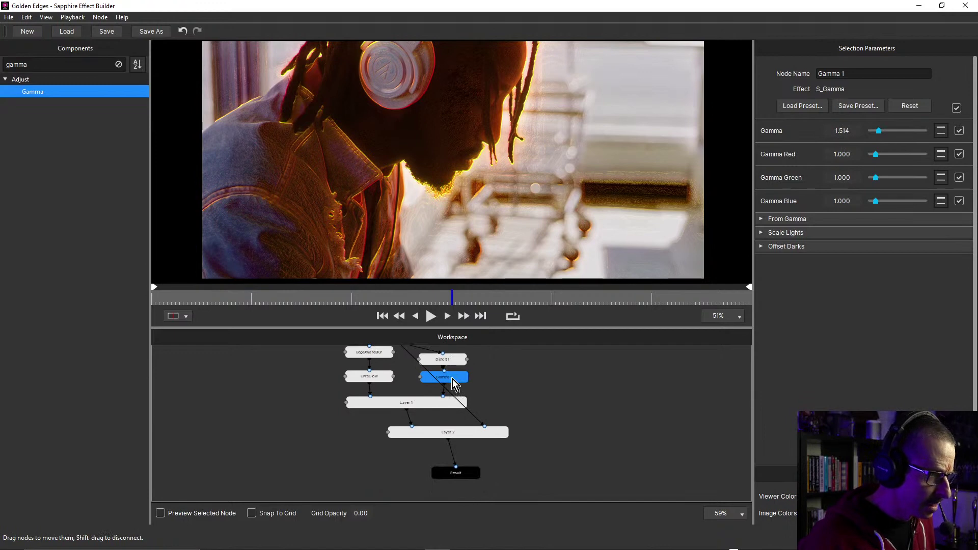
mouse_move(453, 385)
left_mouse_down()
mouse_move(423, 430)
mouse_move(404, 424)
mouse_move(457, 455)
left_mouse_up()
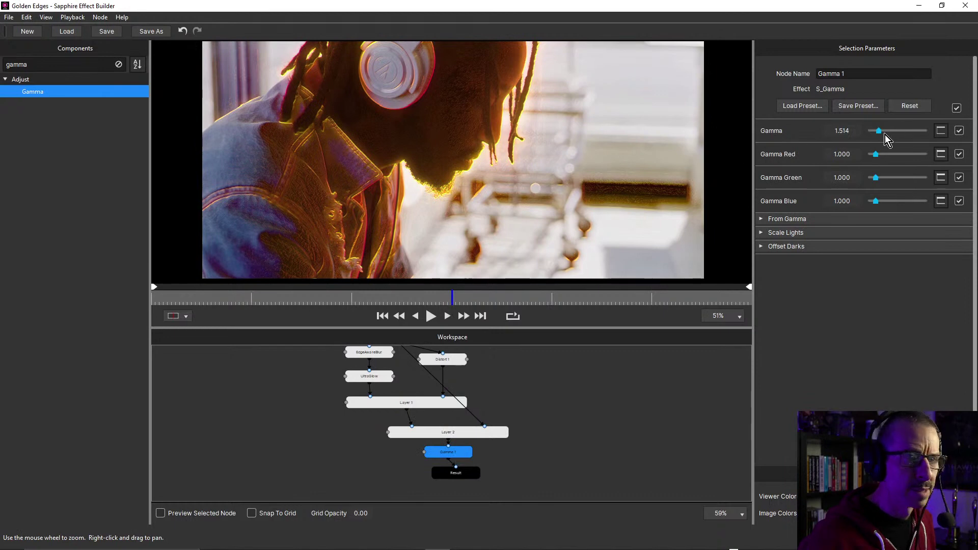
left_click_drag(880, 132, 875, 135)
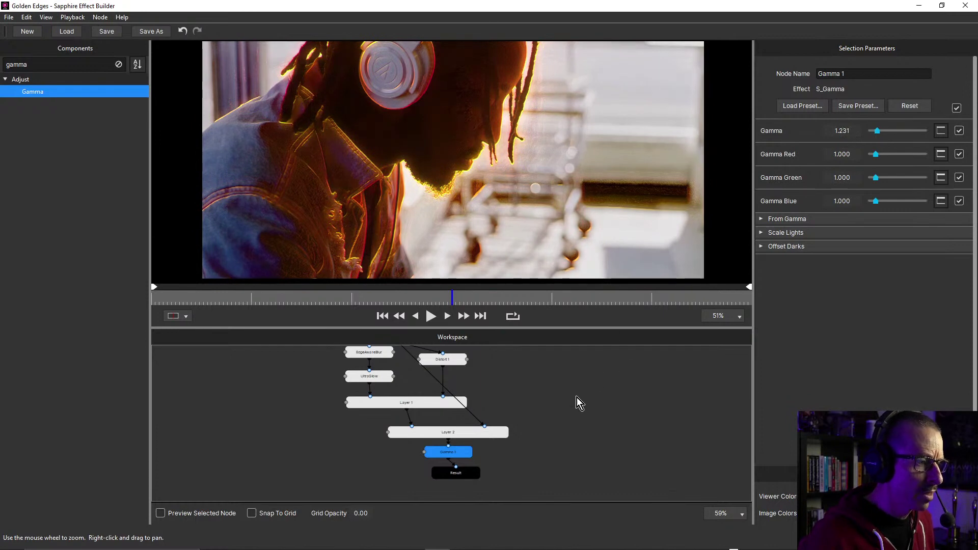
Try a different Blur Lens amount on Distort 1 and return it to 0
left_click_drag(576, 400, 581, 451)
left_click(458, 431)
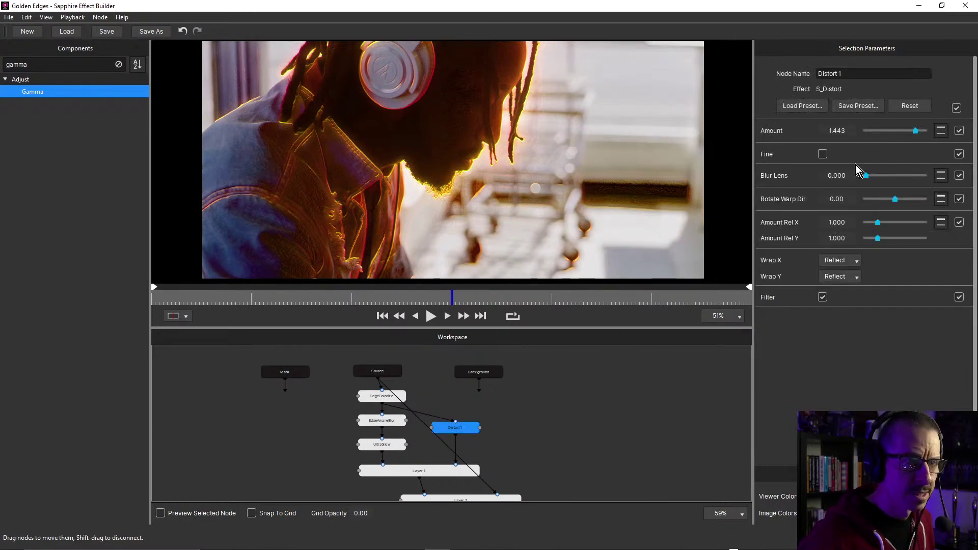
left_click_drag(868, 178, 863, 178)
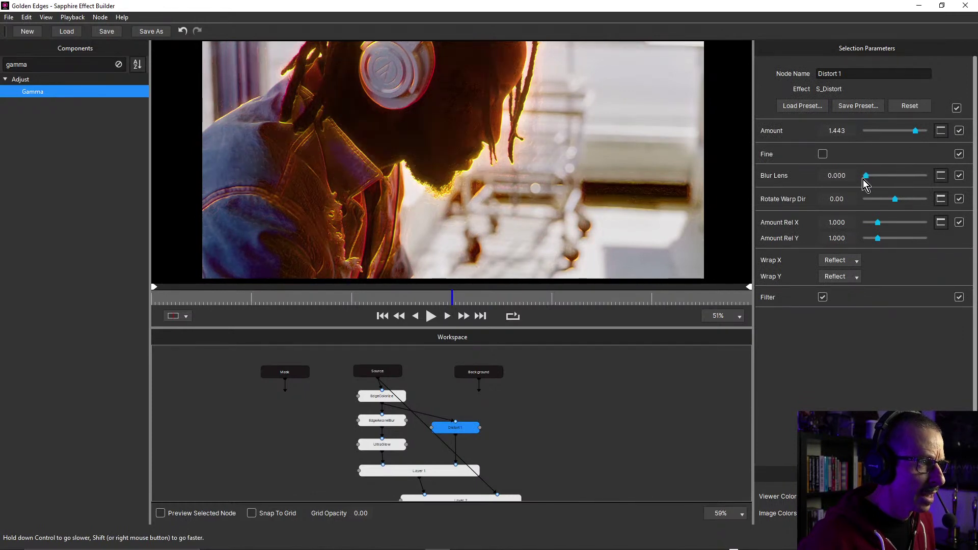
Connect Source to the input on Distort 1's right side, keeping EdgeColorize as its main input
scroll(393, 422, "up", 4)
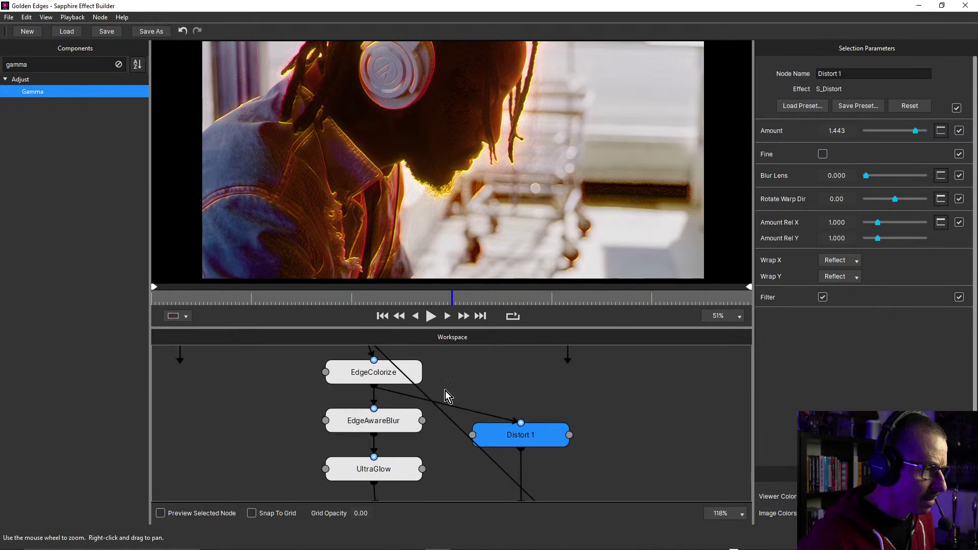
scroll(446, 390, "down", 2)
left_click(448, 390)
left_click(392, 363)
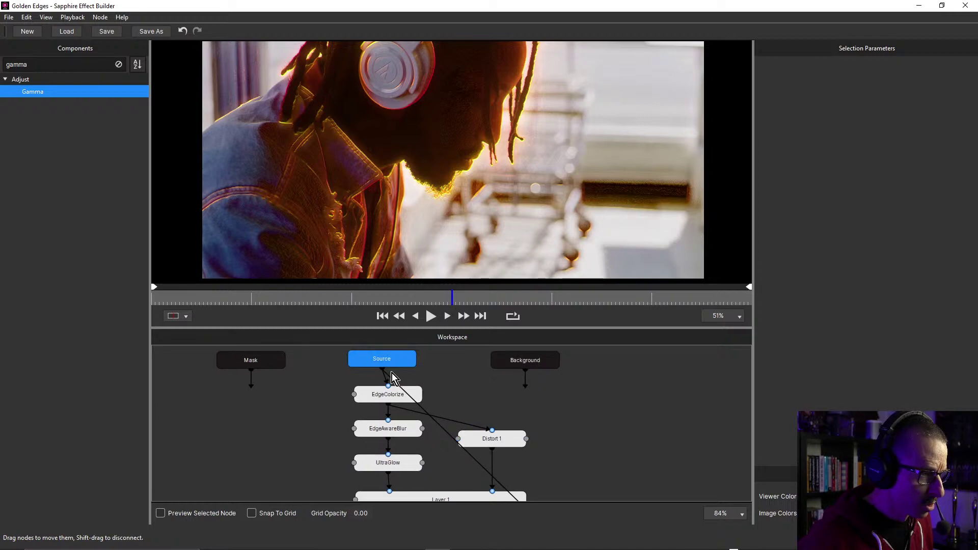
left_click_drag(383, 371, 526, 441)
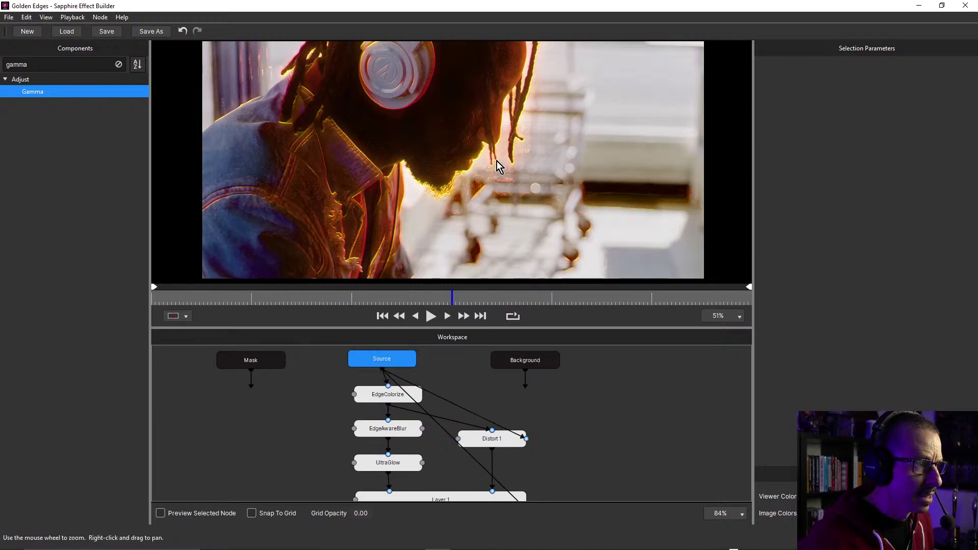
Disconnect Source from Distort 1's Lens input, then reconnect it, to compare the distorted edges close up and at full frame
scroll(496, 161, "up", 4)
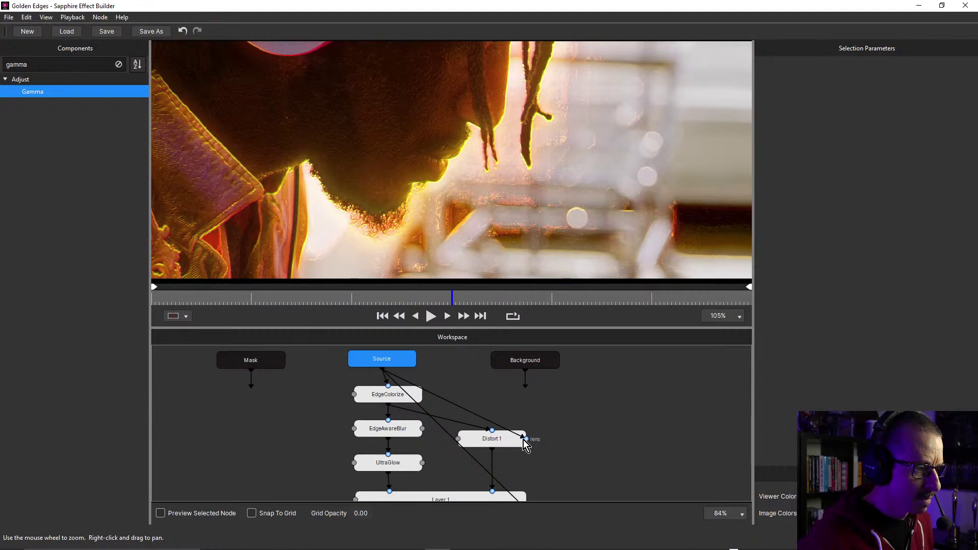
left_click_drag(523, 437, 518, 414)
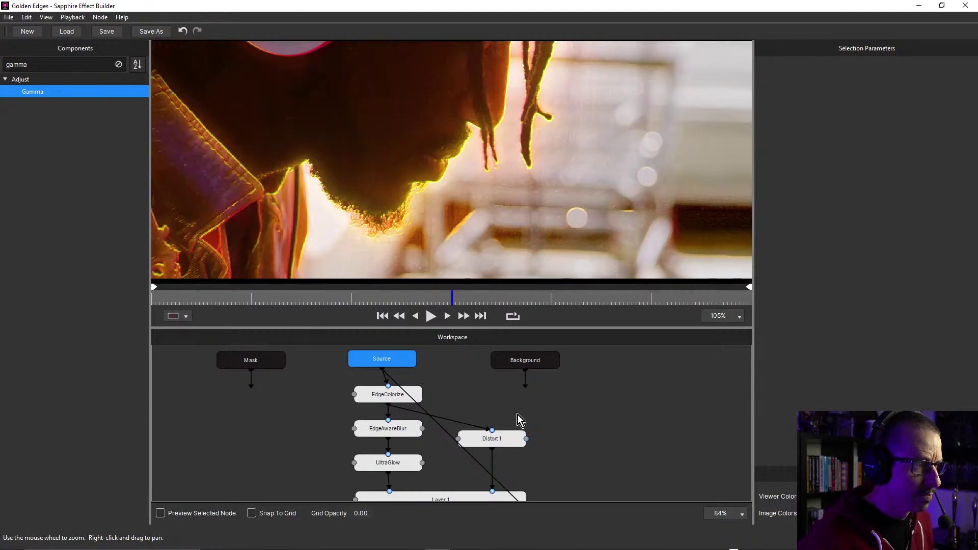
left_click_drag(384, 370, 526, 439)
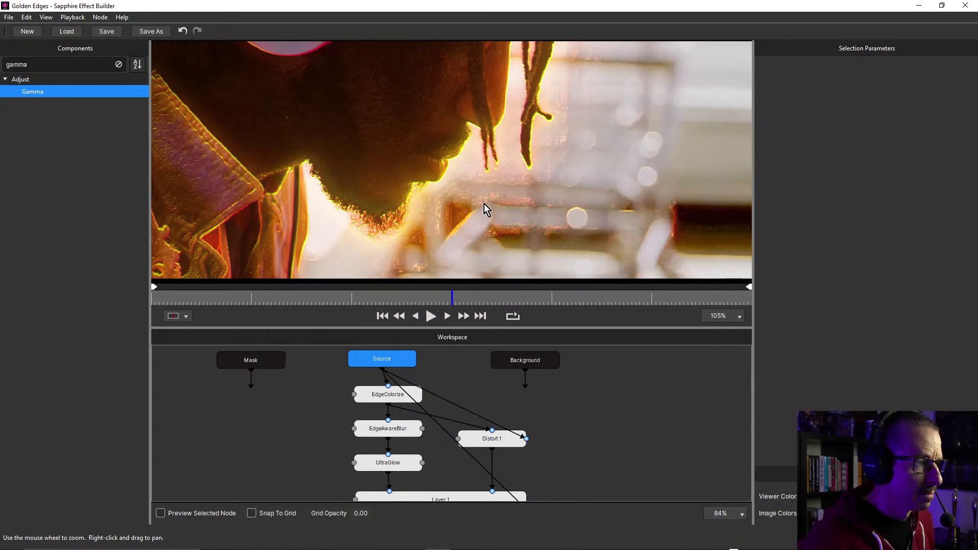
scroll(490, 192, "down", 3)
scroll(469, 157, "down", 1)
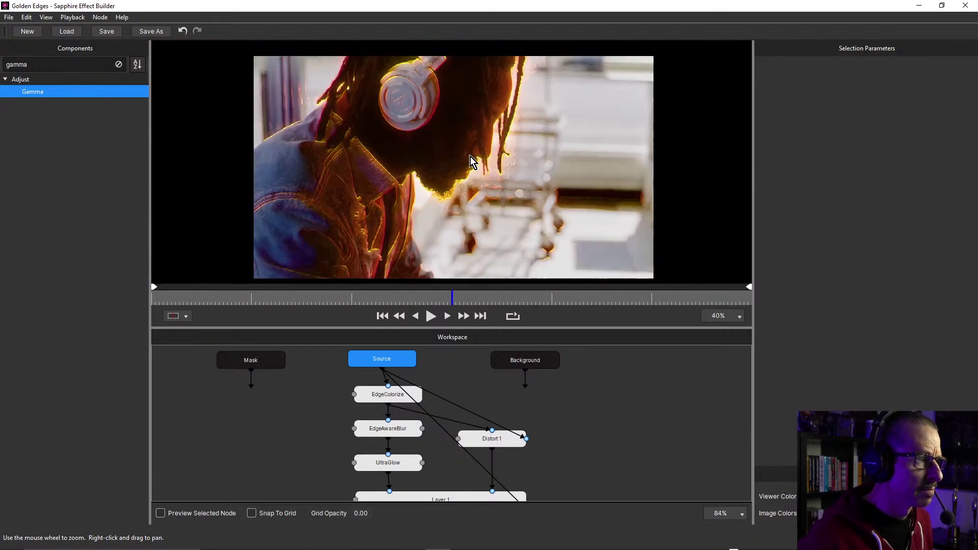
scroll(460, 116, "up", 1)
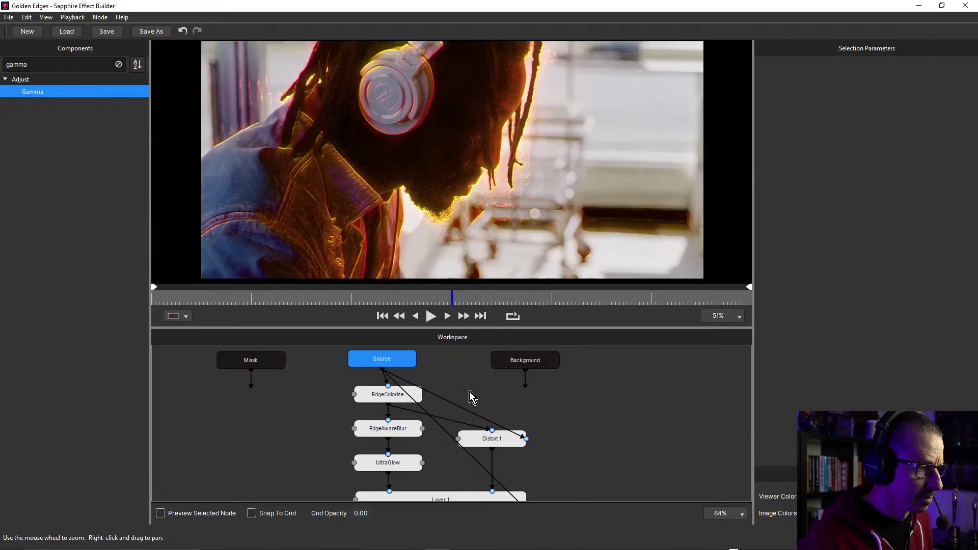
Move Distort 1 slightly closer to Layer 1 in the node tree and set its Amount to 1.791
left_click_drag(398, 358, 402, 361)
left_click(544, 421)
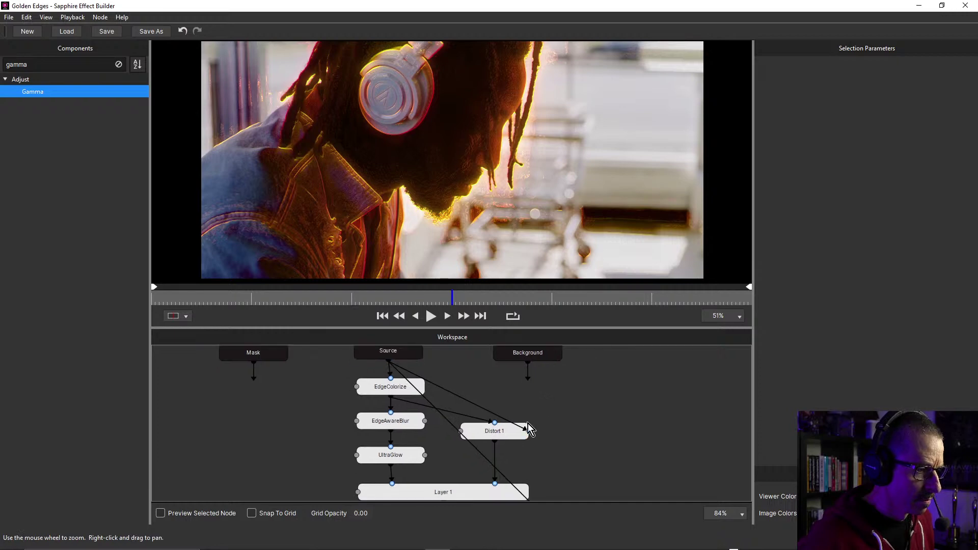
left_click(507, 433)
left_click_drag(507, 433, 508, 450)
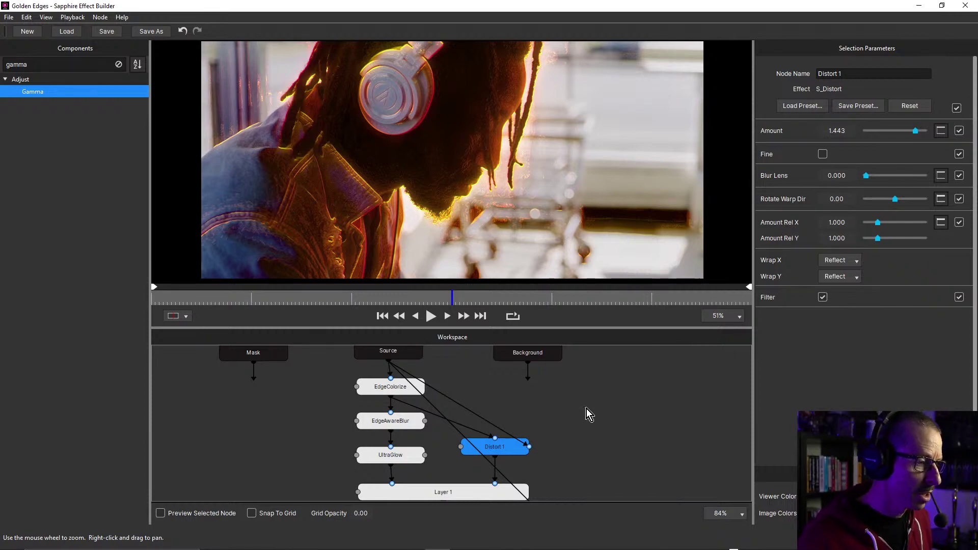
left_click_drag(910, 134, 923, 136)
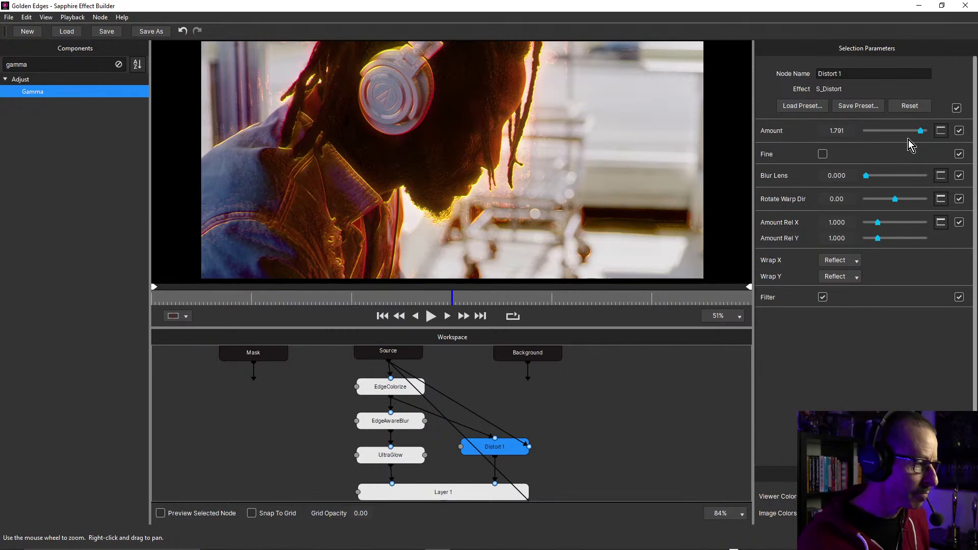
Scrub the clip forward, preview the UltraGlow node's output on its own and return to the final result
left_click_drag(421, 295, 481, 301)
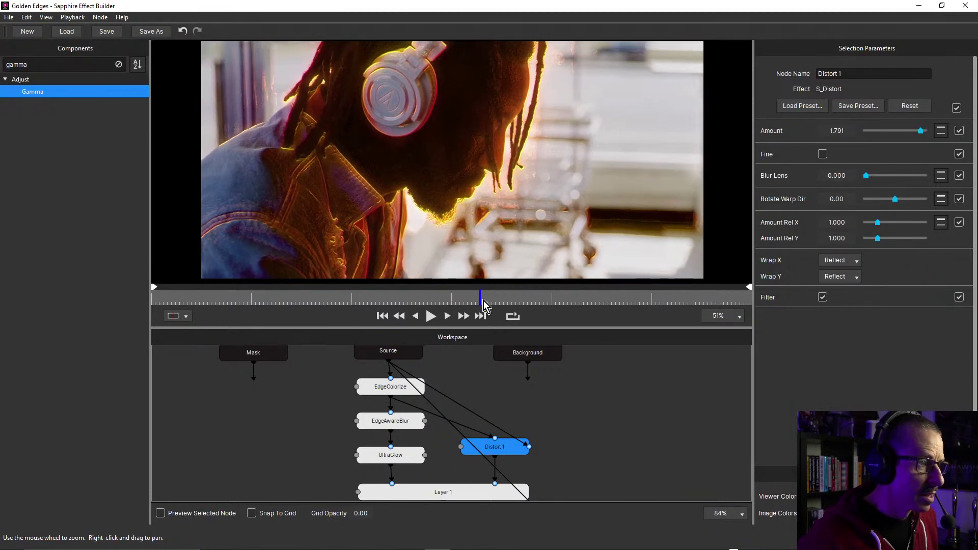
left_click_drag(316, 389, 397, 460)
left_click(396, 457)
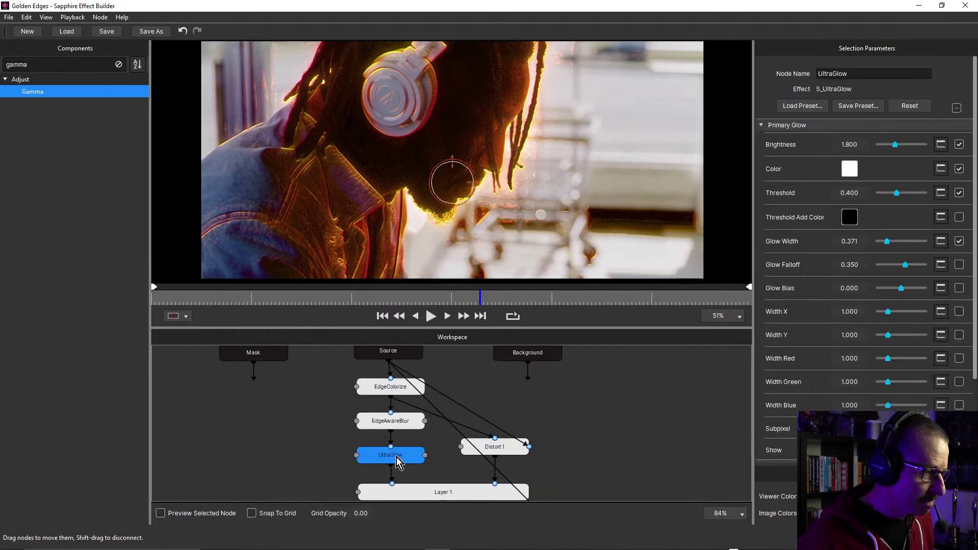
left_click(160, 514)
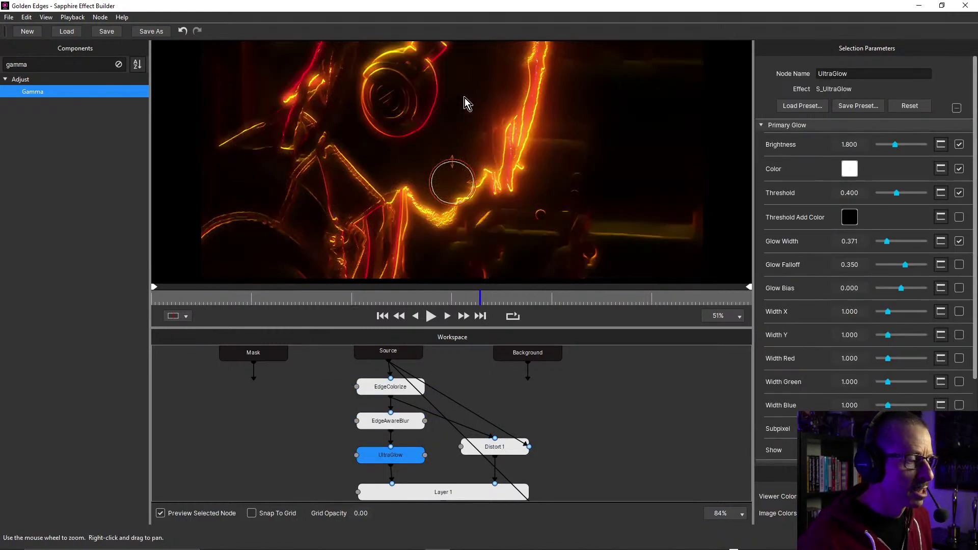
left_click(160, 514)
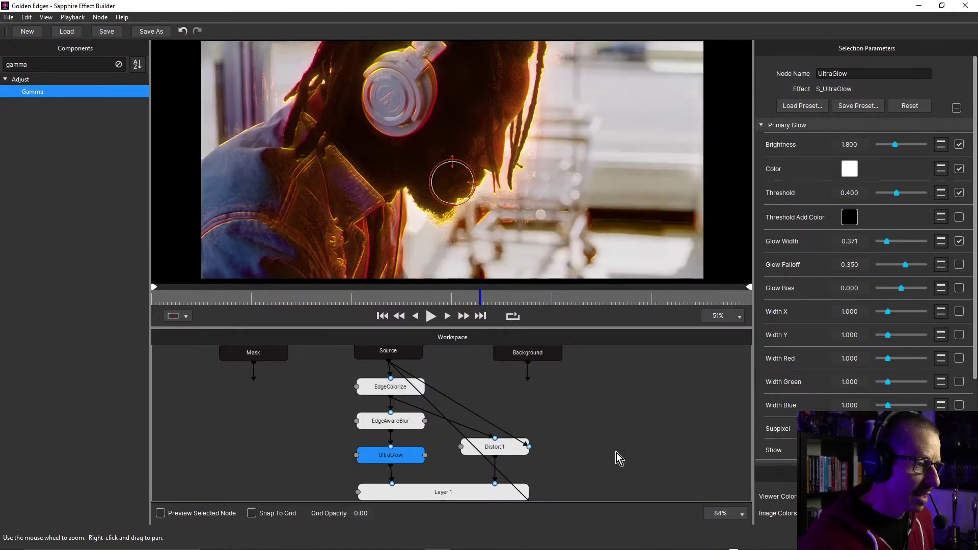
Move the Result node directly beneath Gamma 1
left_click_drag(618, 459, 596, 353)
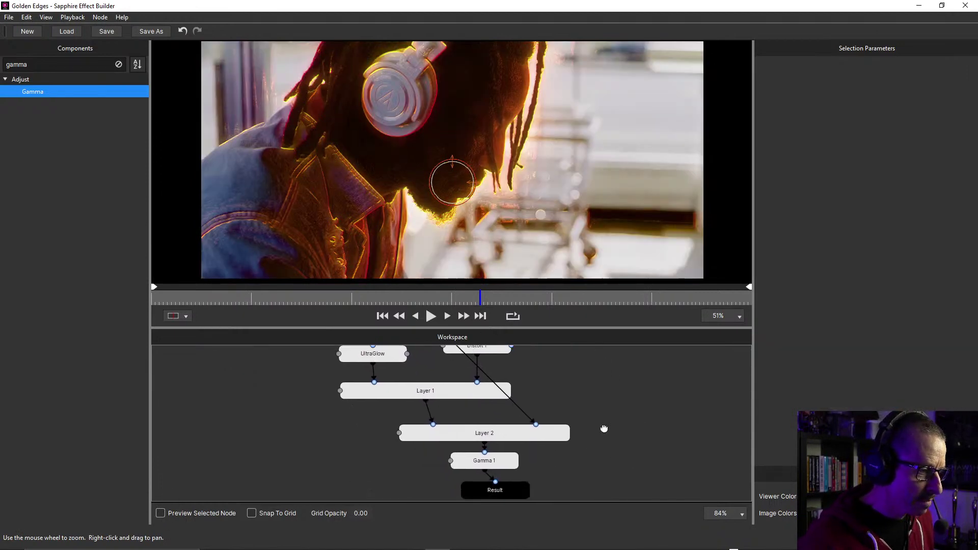
left_click_drag(604, 430, 493, 478)
left_click(475, 478)
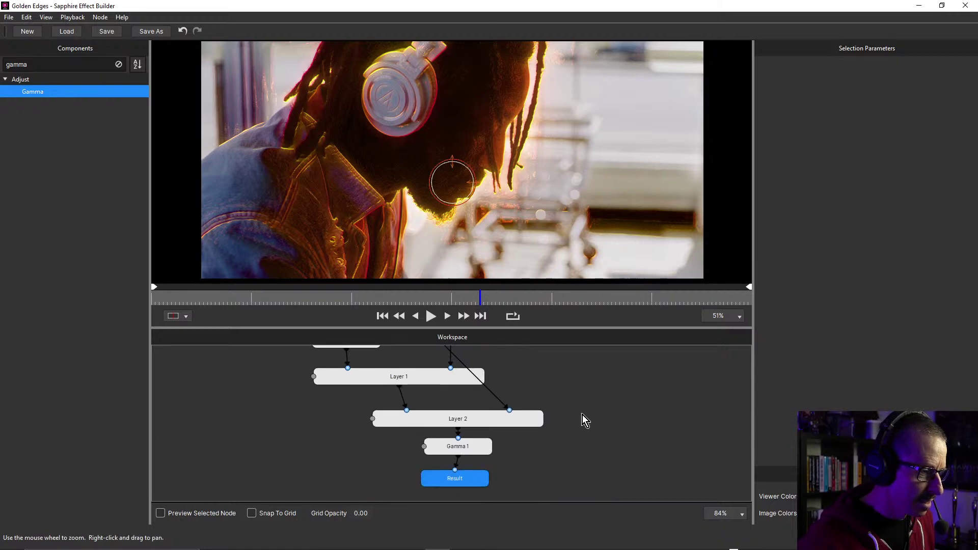
Scrub through the clip to review the final look and enlarge the workspace area beneath the viewer
left_click_drag(582, 414, 592, 478)
left_click_drag(314, 297, 625, 310)
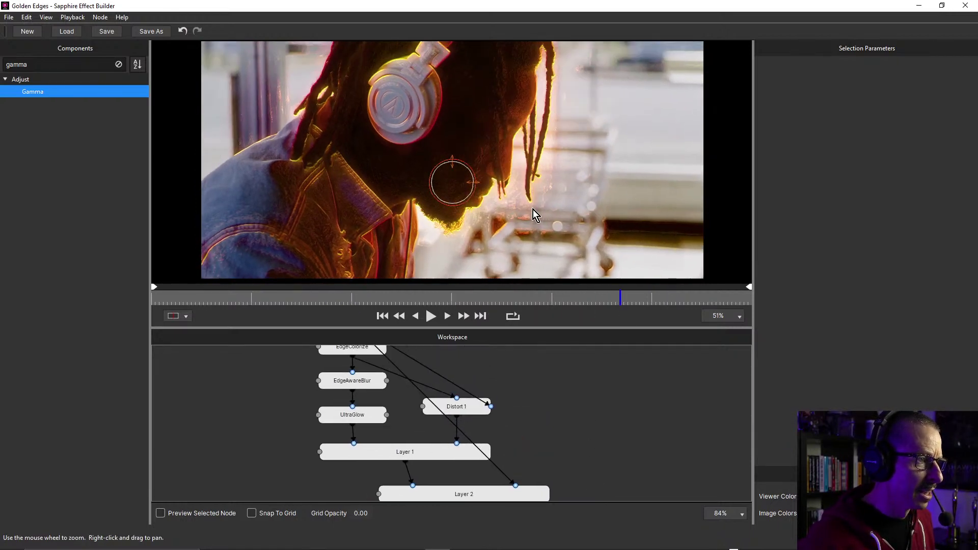
left_click(380, 296)
left_click_drag(397, 296, 472, 305)
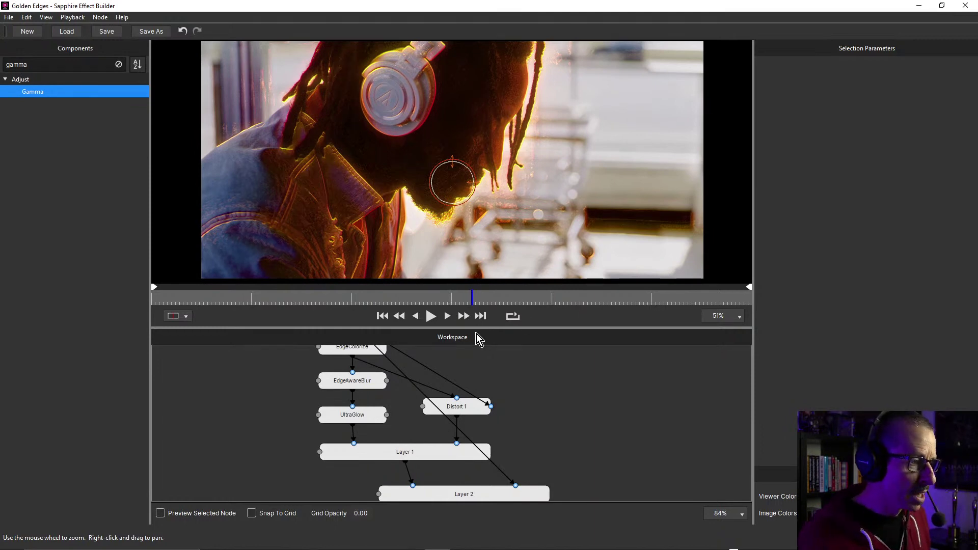
left_click_drag(503, 329, 504, 424)
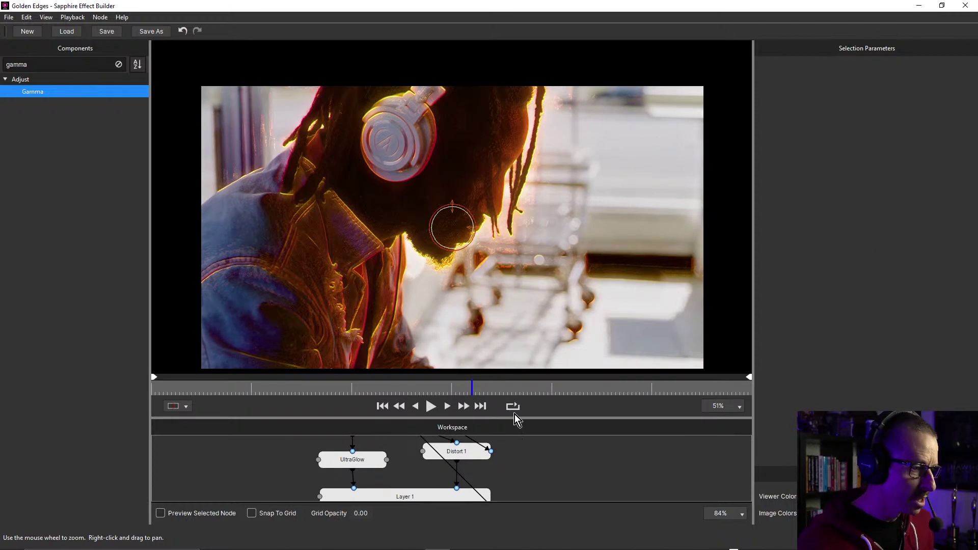
left_click_drag(520, 421, 519, 286)
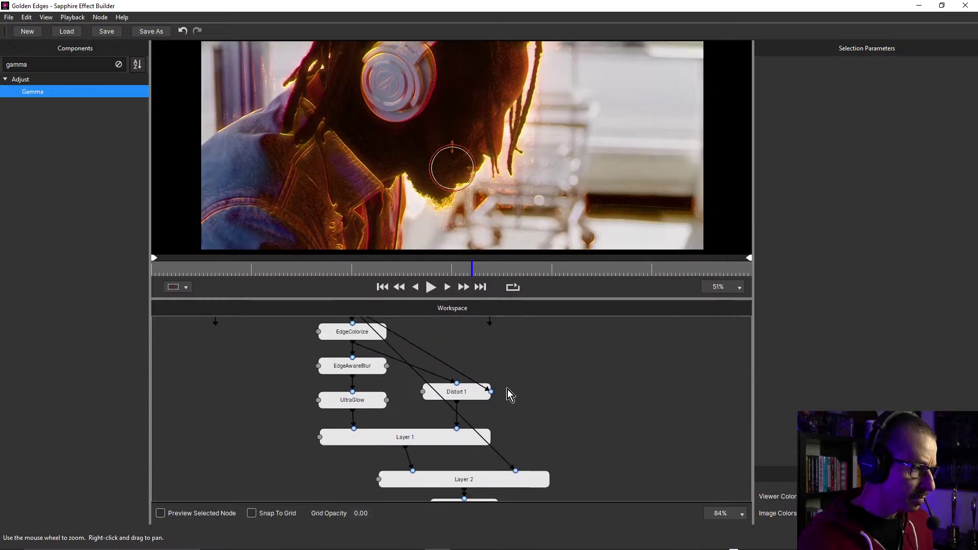
left_click_drag(507, 389, 568, 346)
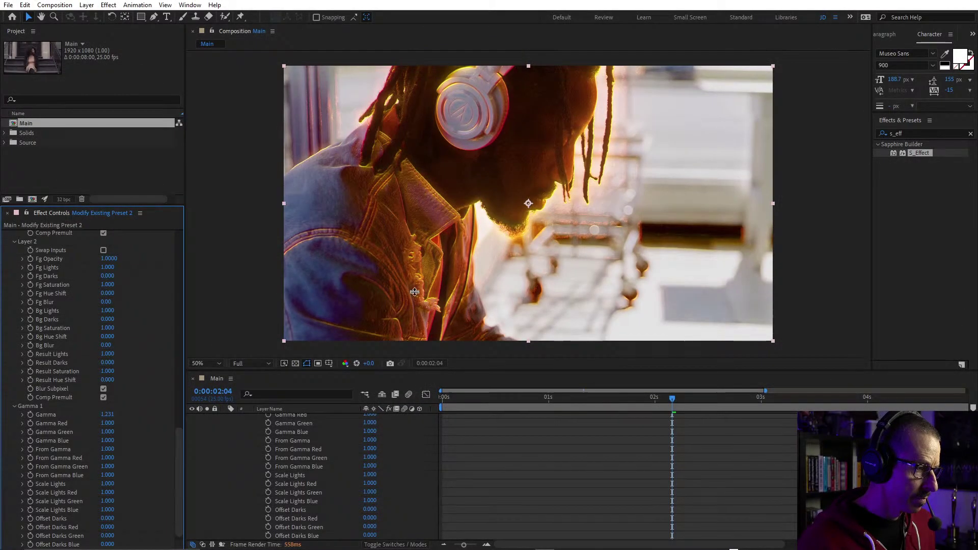
Collapse the Modify Existing Preset 2 layer's properties in the After Effects timeline and give the composition view its space back
left_click_drag(411, 371, 411, 232)
scroll(221, 322, "up", 10)
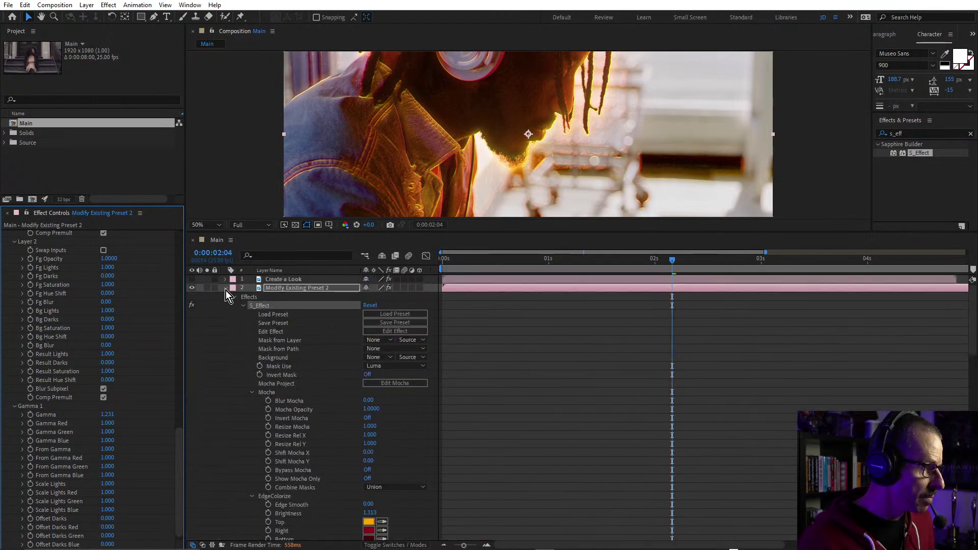
left_click(225, 288)
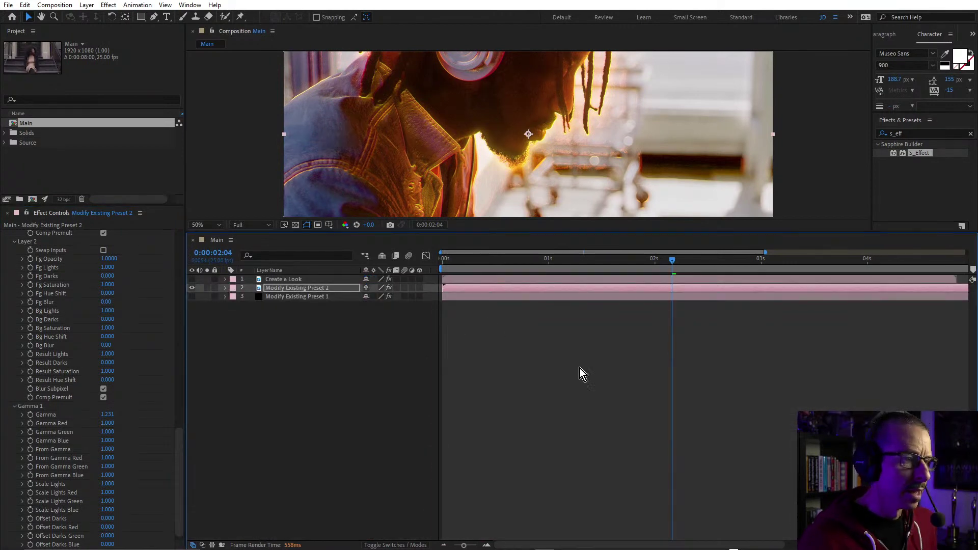
left_click_drag(557, 234, 570, 378)
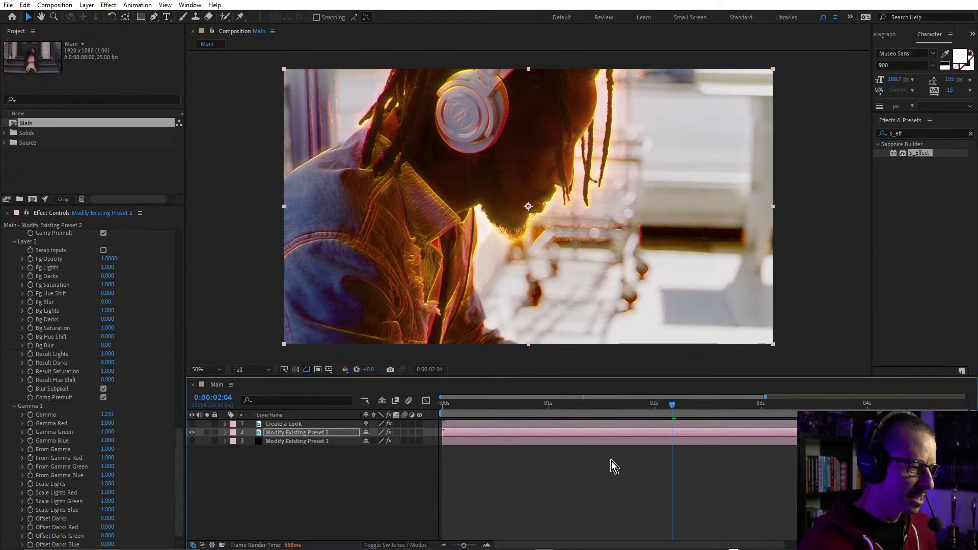
Select the Create a Look layer and move the current time to 0:00:00:15
left_click(545, 403)
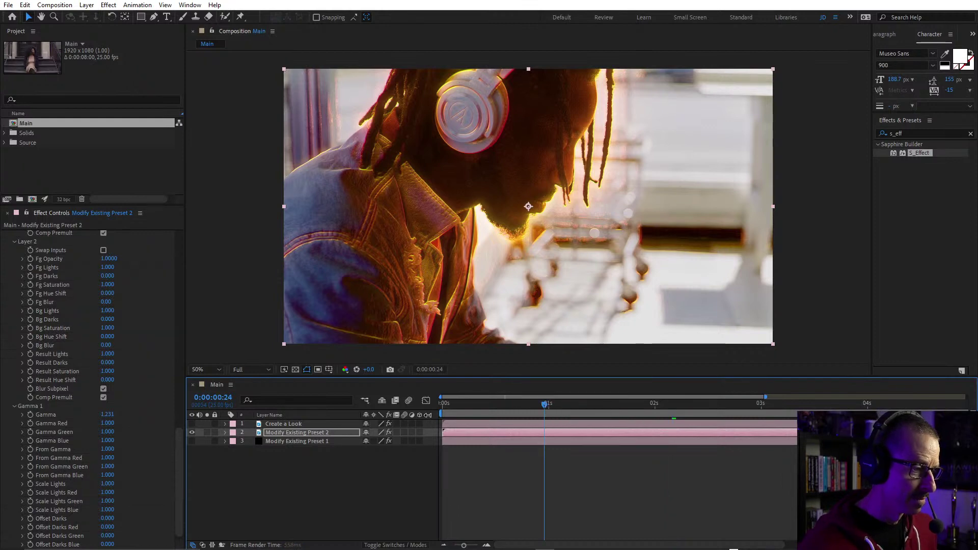
left_click(290, 425)
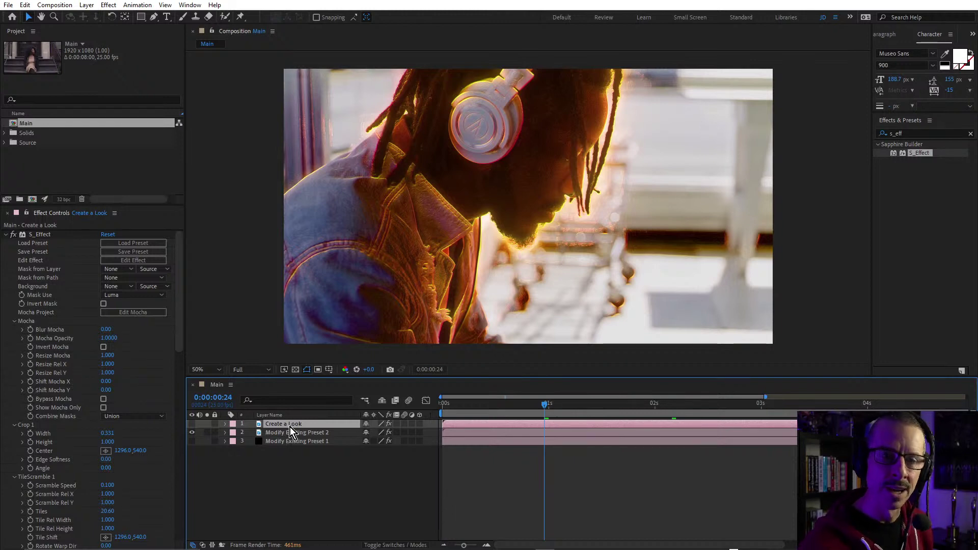
left_click(505, 405)
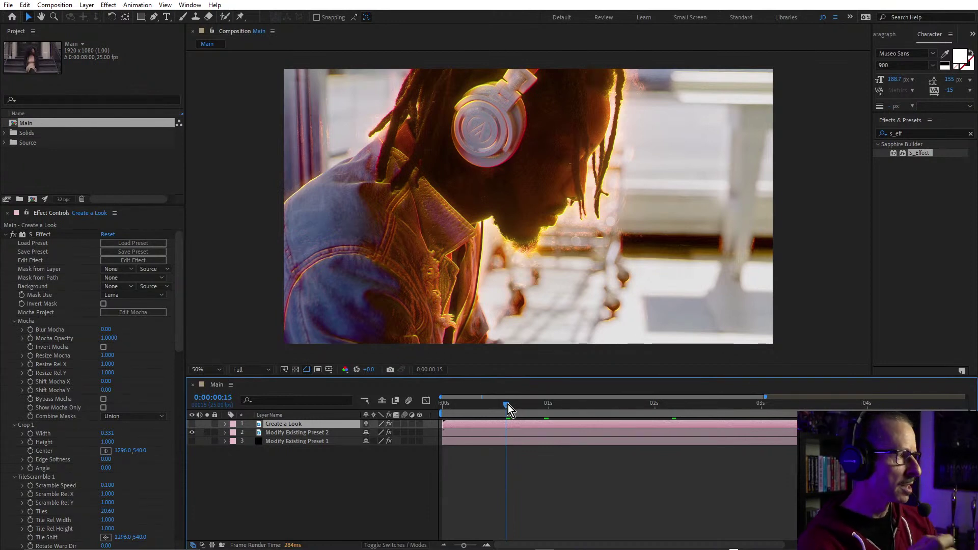
Look through the available Sapphire effect categories, including the Sapphire Distort effects, without applying any
left_click(108, 5)
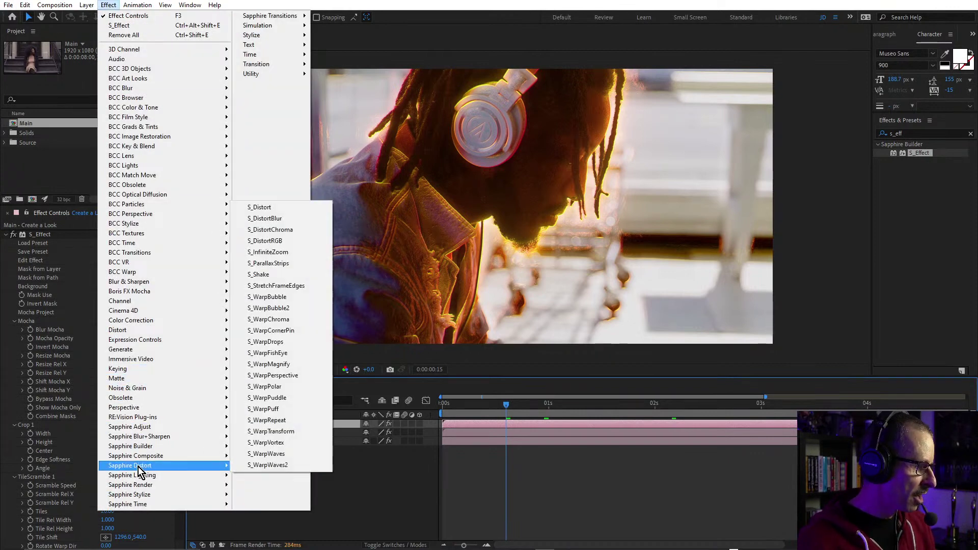
left_click(150, 5)
left_click(149, 5)
mouse_move(165, 5)
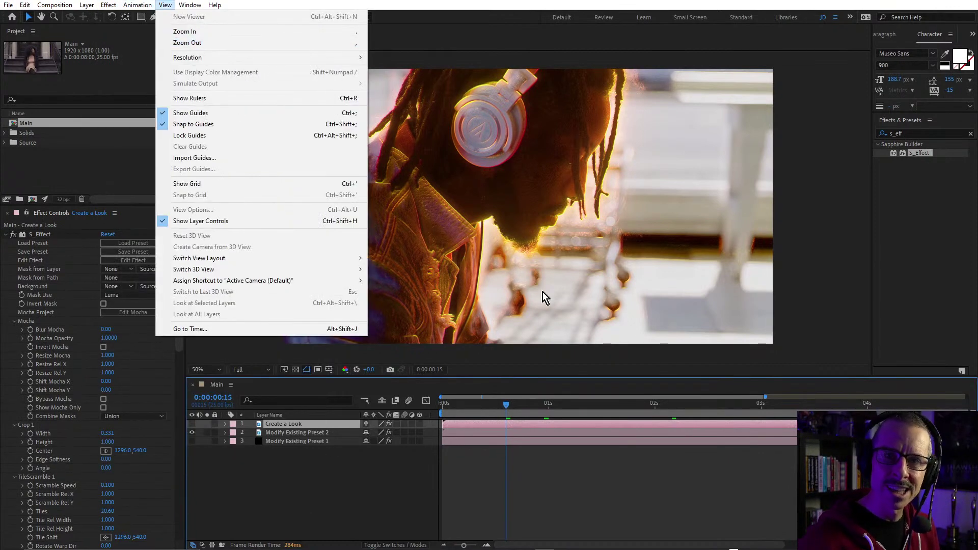
left_click(613, 485)
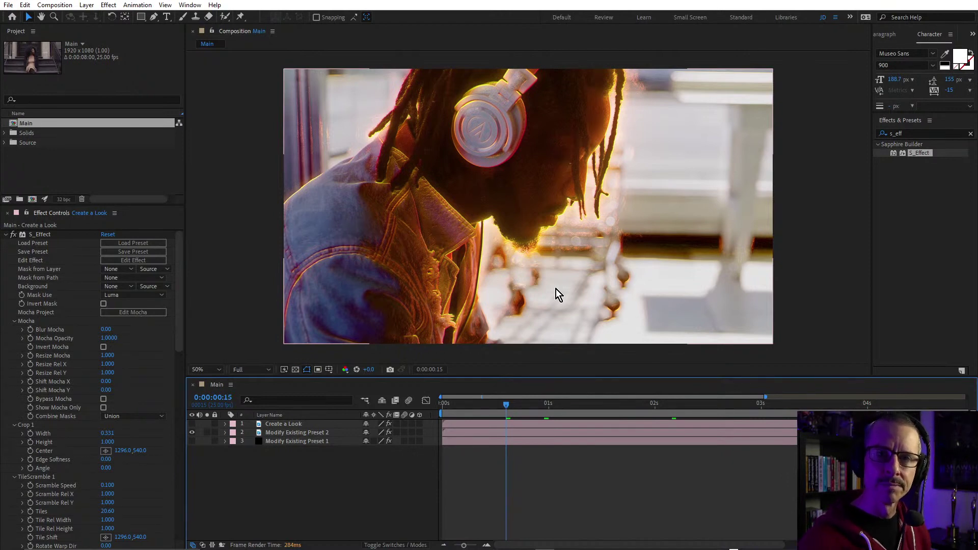
Select the Create a Look layer and search the effects and presets for s_blur
left_click(280, 424)
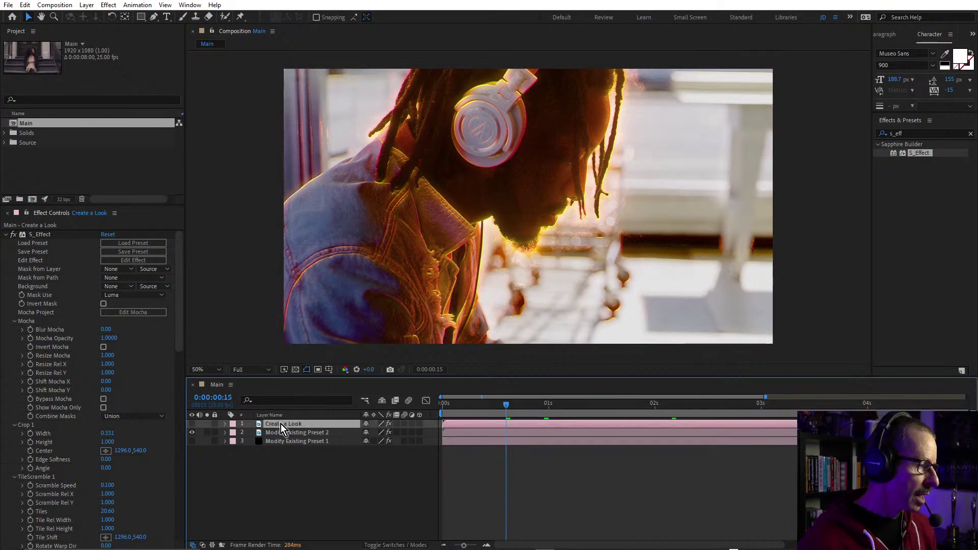
left_click(918, 132)
type("s")
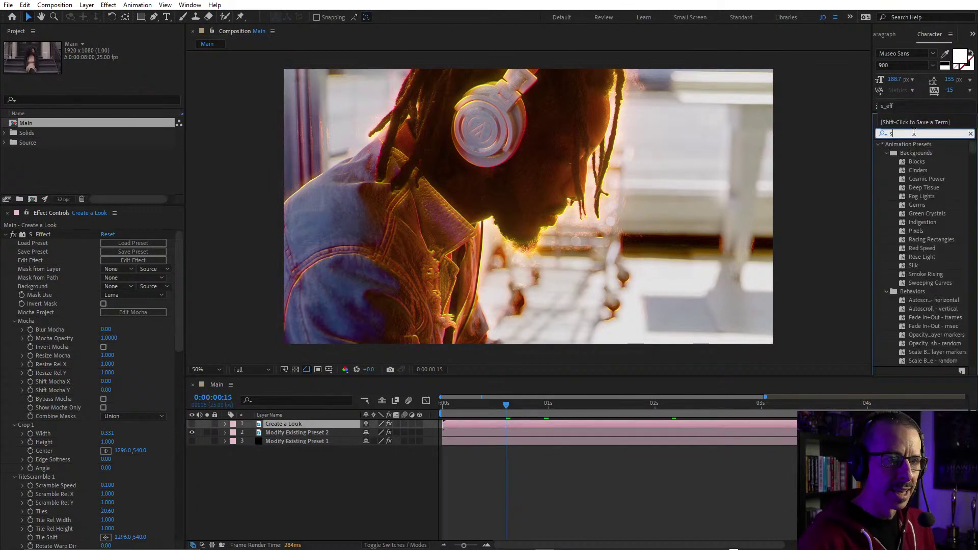
type("_blur")
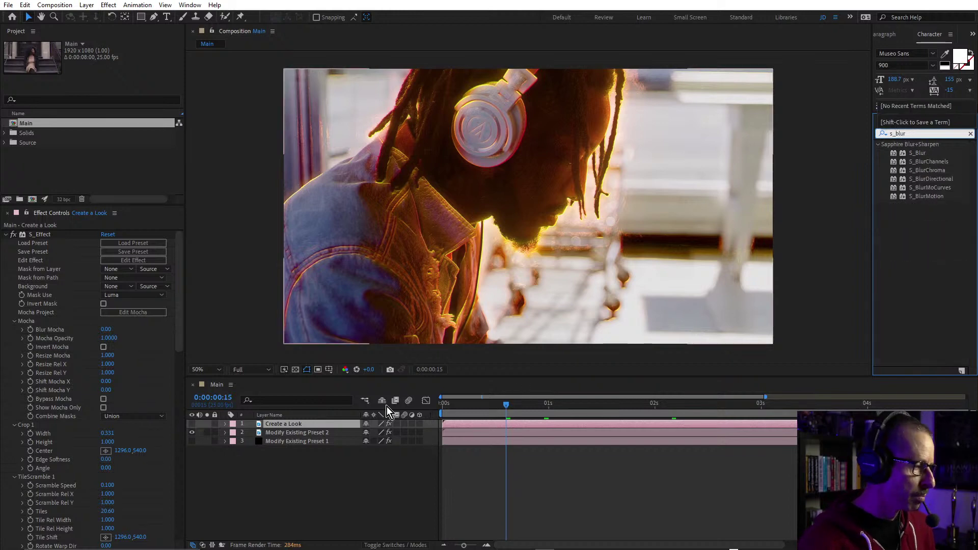
Make Create a Look the only visible layer and disable its S_Effect
left_click(192, 424)
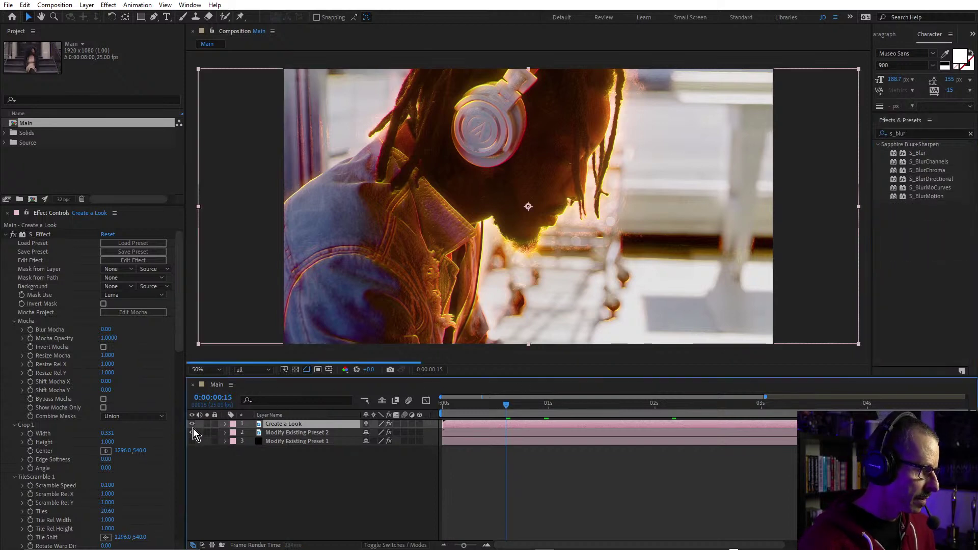
left_click(192, 432)
left_click(12, 239)
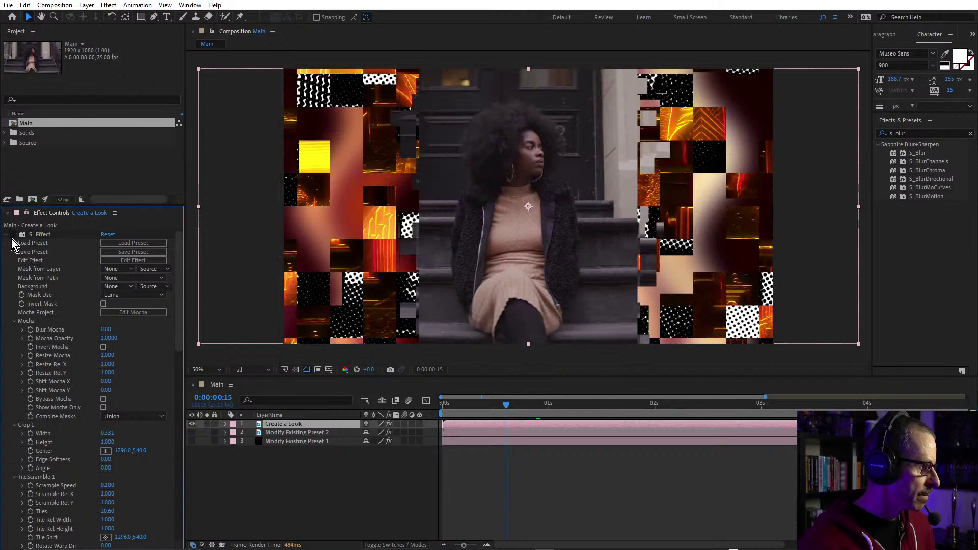
Apply S_Blur to the Create a Look layer and look through its presets in the Sapphire Preset Browser
double_click(918, 154)
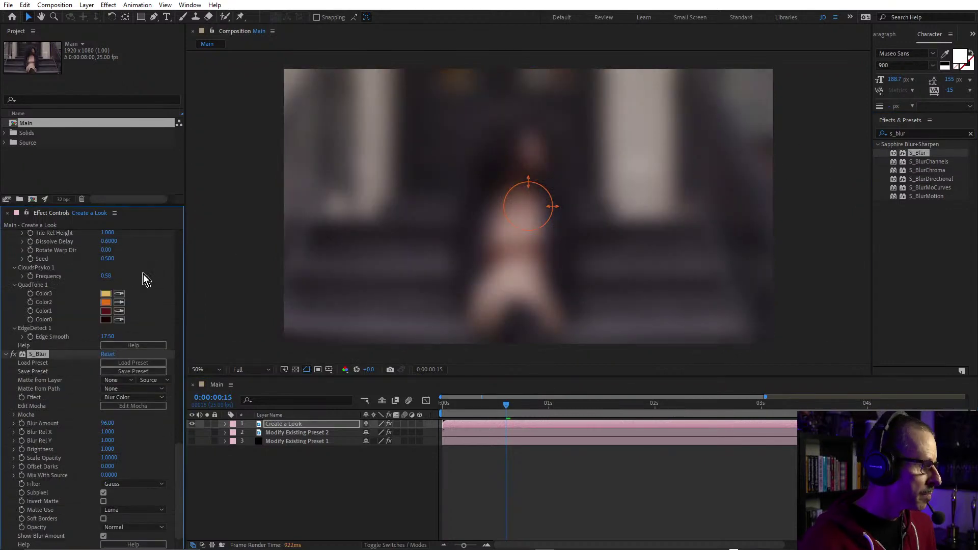
left_click(123, 363)
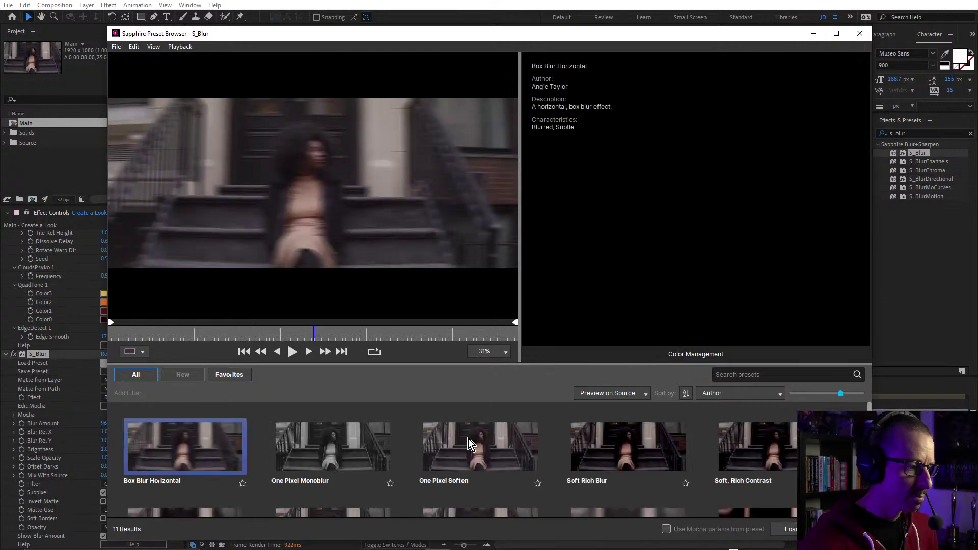
scroll(470, 438, "down", 2)
scroll(473, 443, "down", 1)
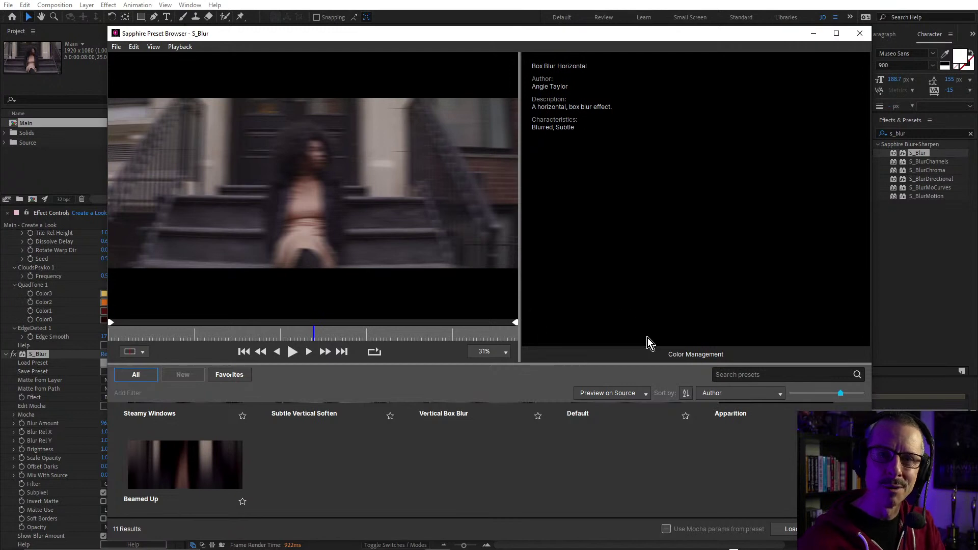
left_click(791, 529)
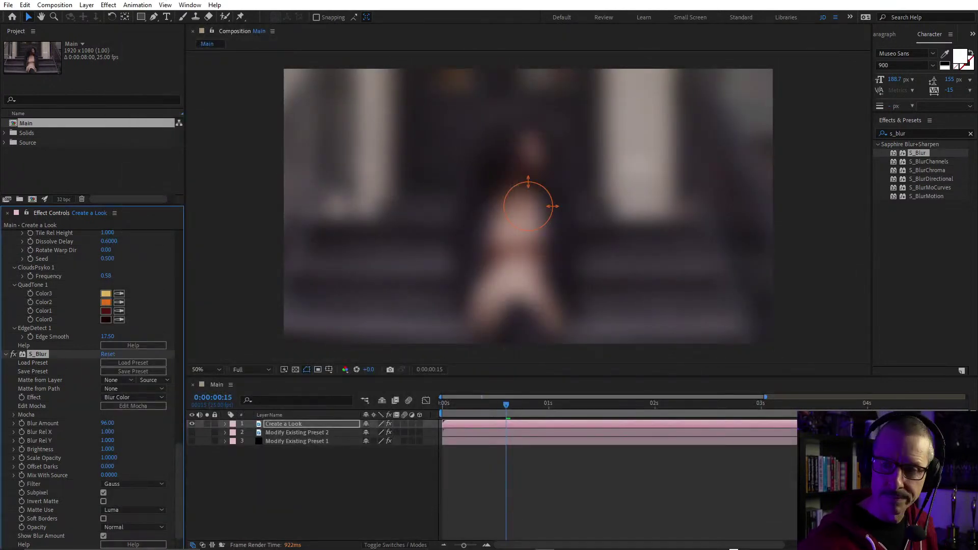